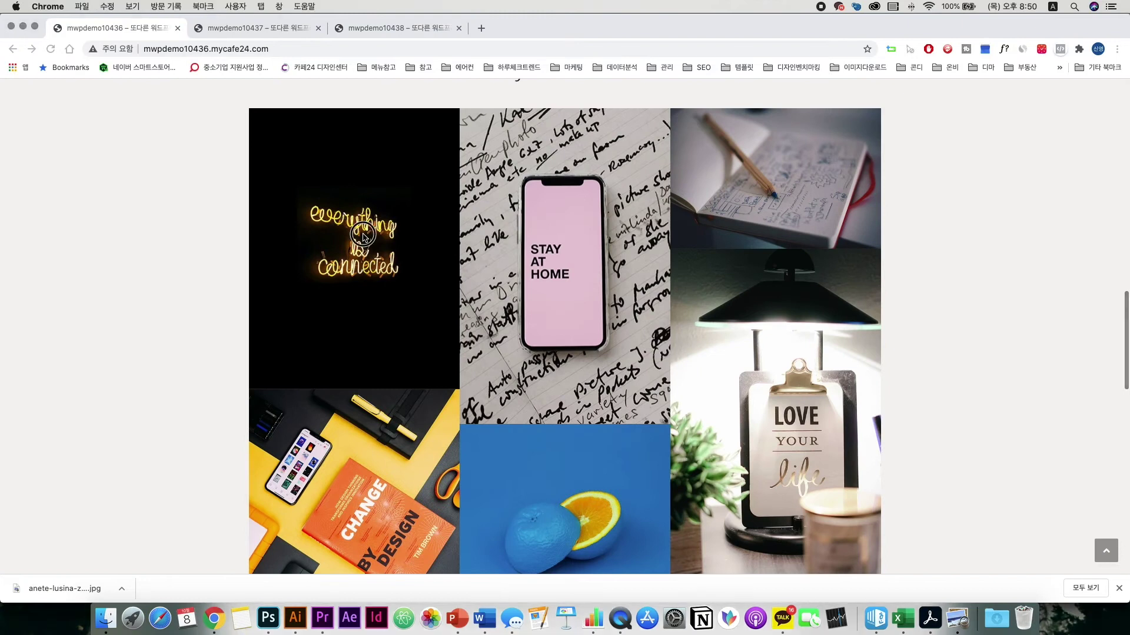
# Browse the portfolio8, portfolio7 and portfolio5 posts on the first demo site, examining their images, text and post navigation
pyautogui.click(377, 259)
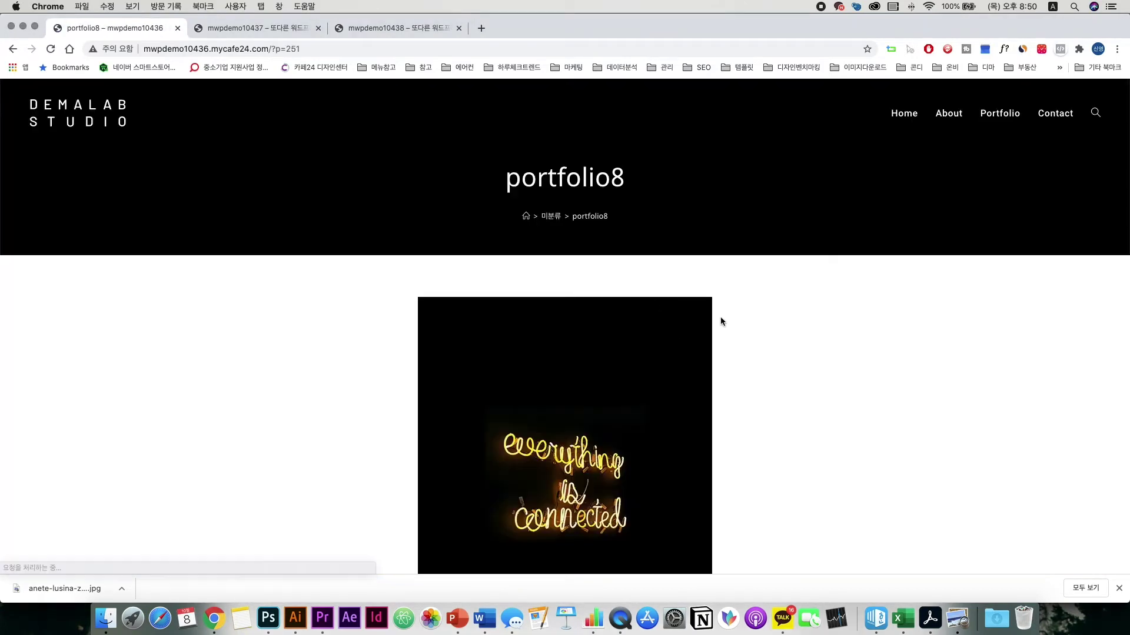
pyautogui.scroll(-5, 721, 321)
pyautogui.scroll(-6, 721, 321)
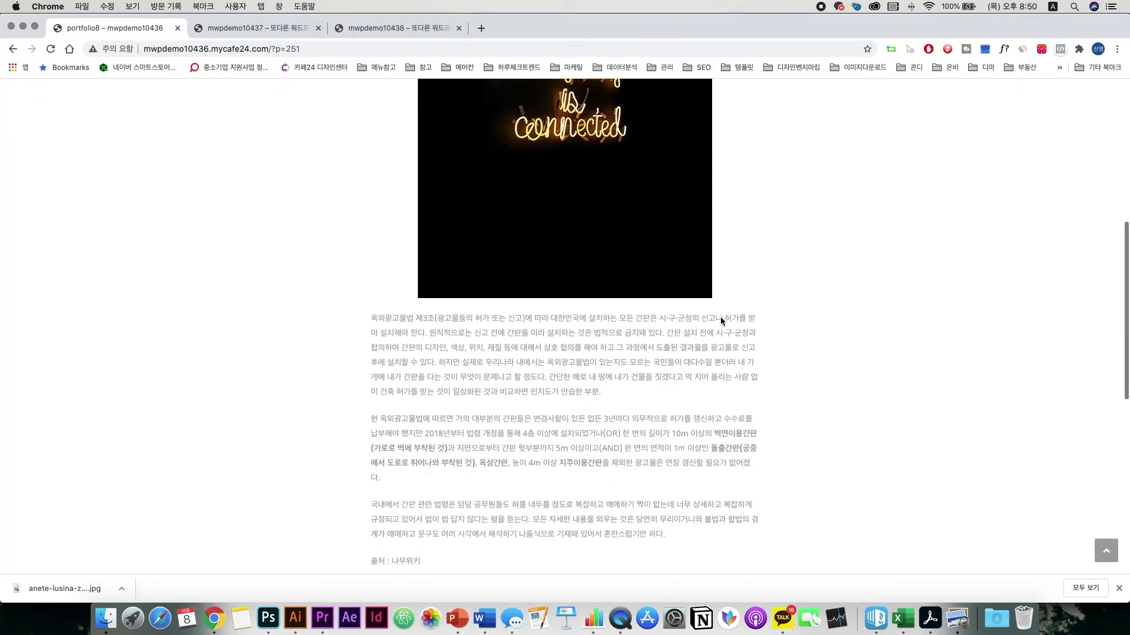
pyautogui.scroll(-3, 720, 321)
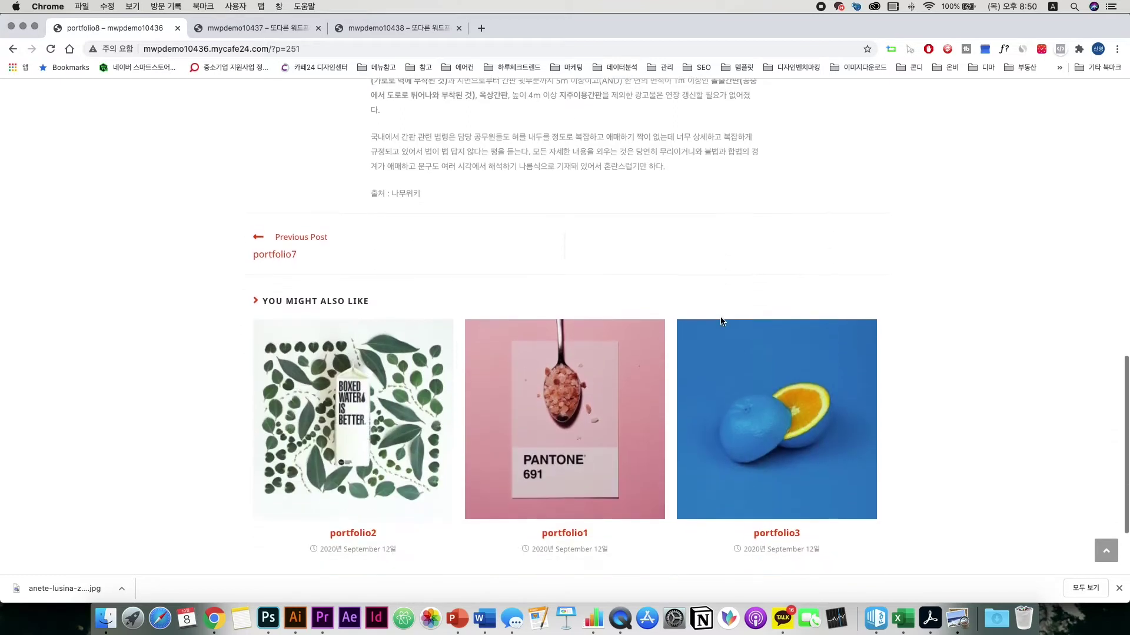
pyautogui.click(283, 249)
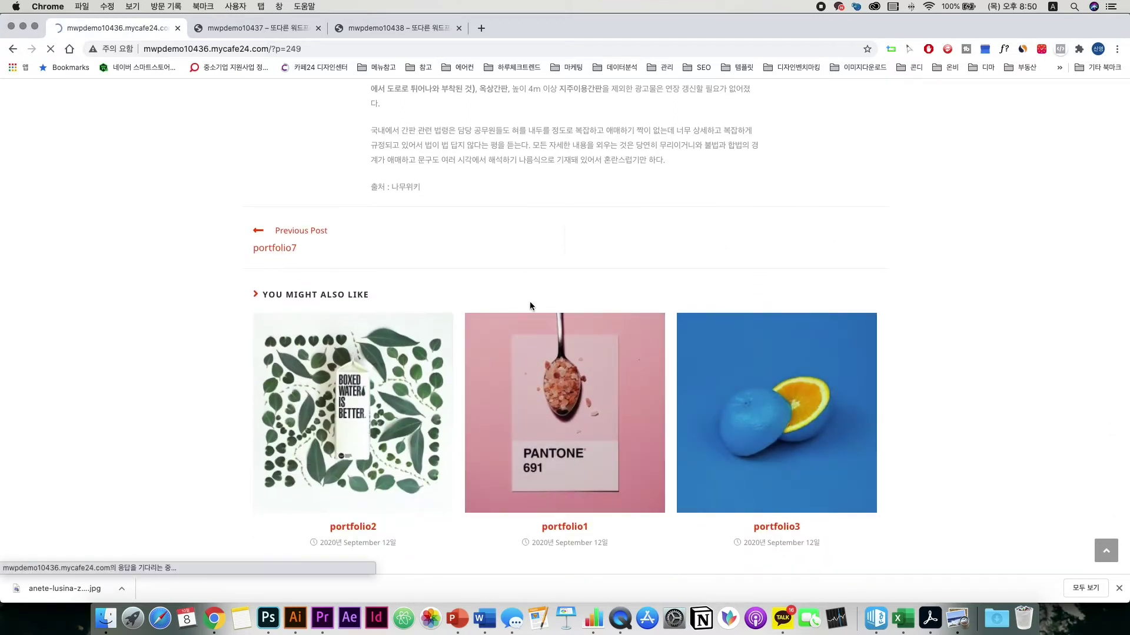
pyautogui.scroll(-5, 736, 373)
pyautogui.scroll(-5, 737, 372)
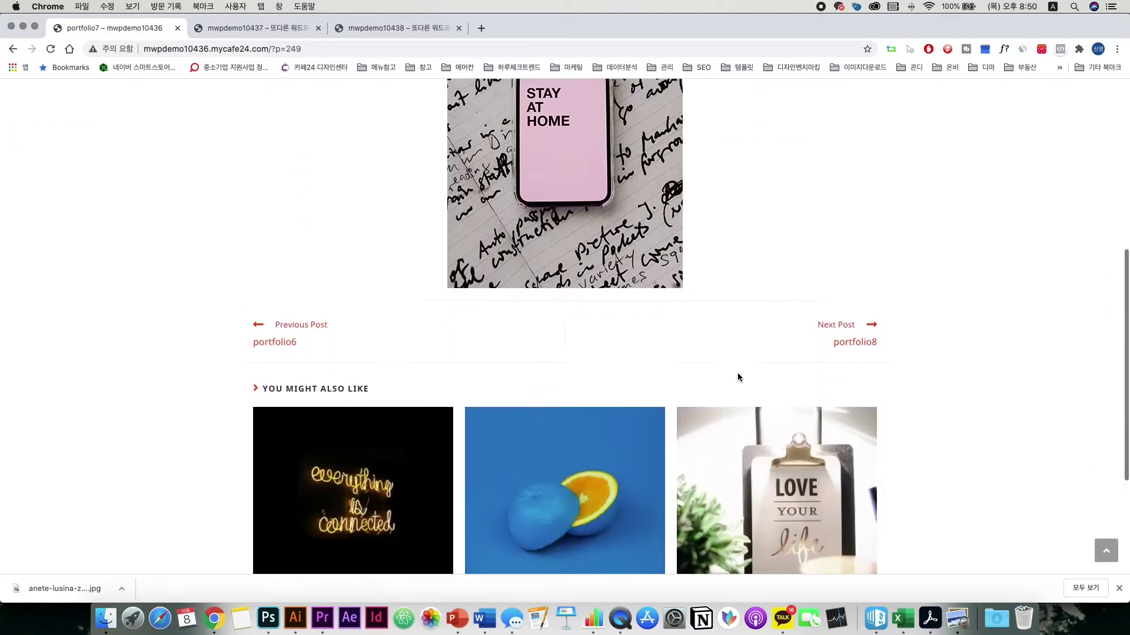
pyautogui.click(806, 411)
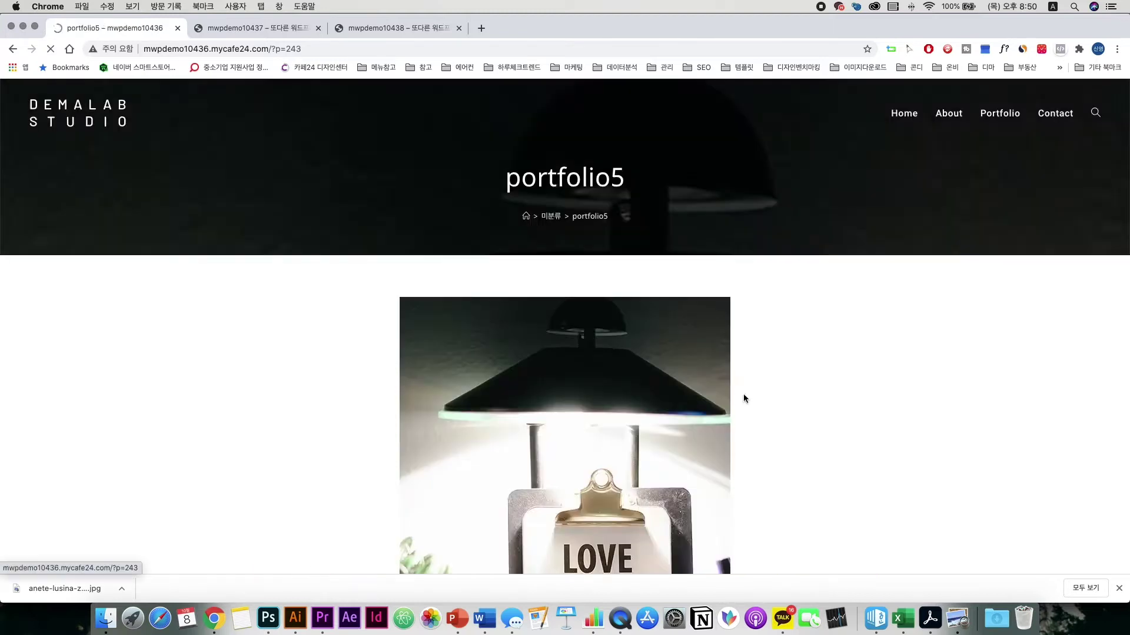
pyautogui.scroll(-5, 745, 395)
pyautogui.scroll(-3, 746, 393)
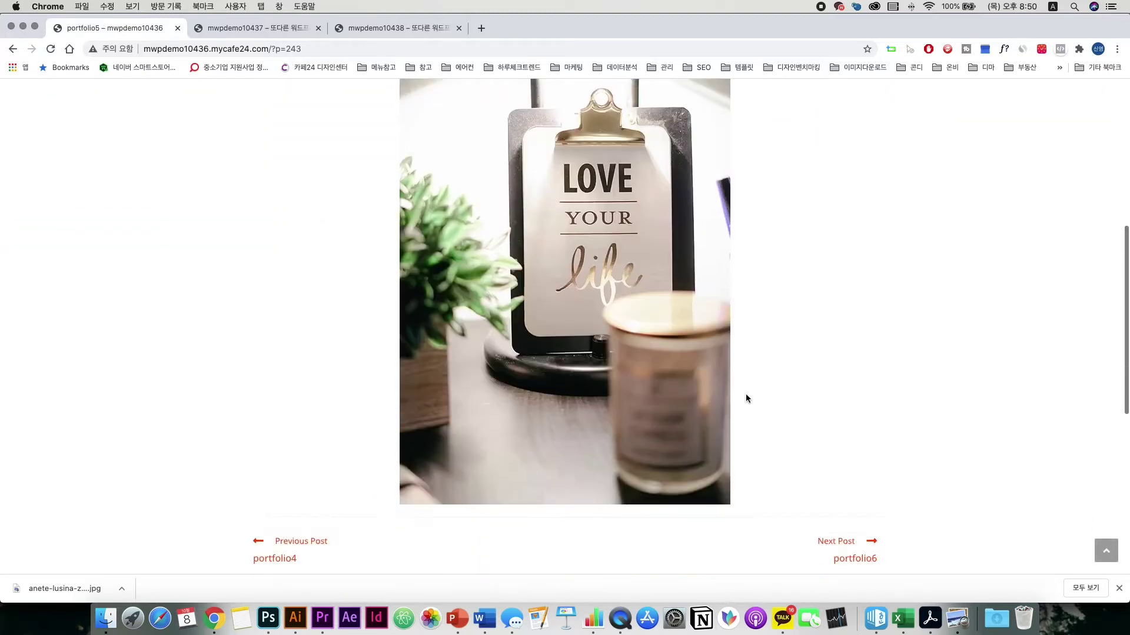
# Switch to the mwpdemo10437 demo site and page through its portfolio images in the enlarged gallery view
pyautogui.hotkey('ctrl', 'Tab')
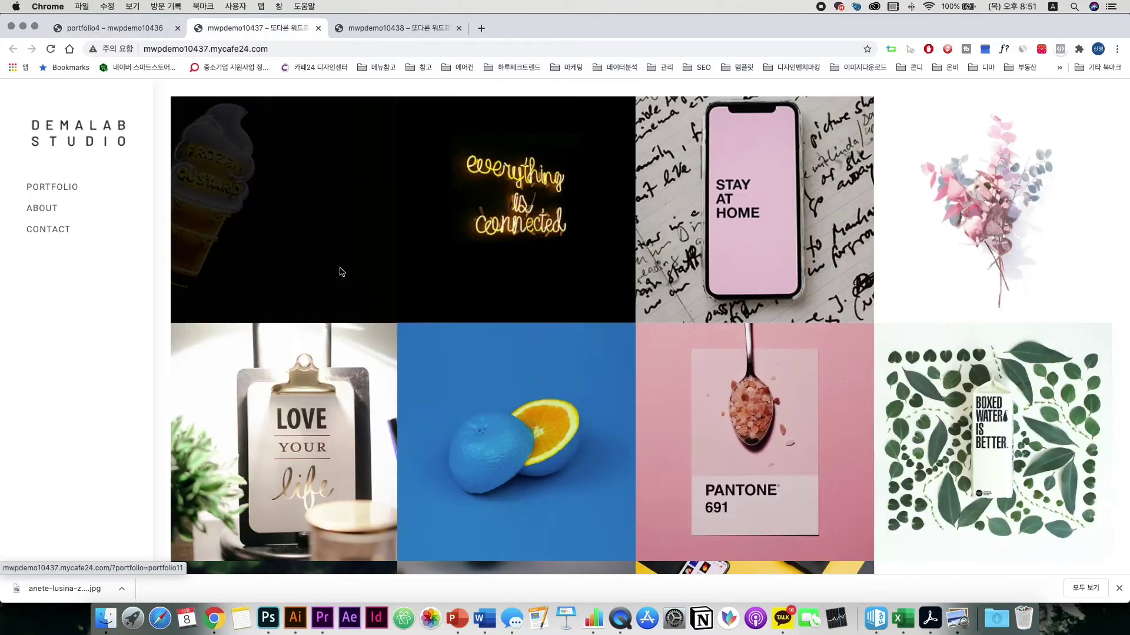
pyautogui.click(230, 229)
pyautogui.click(1117, 329)
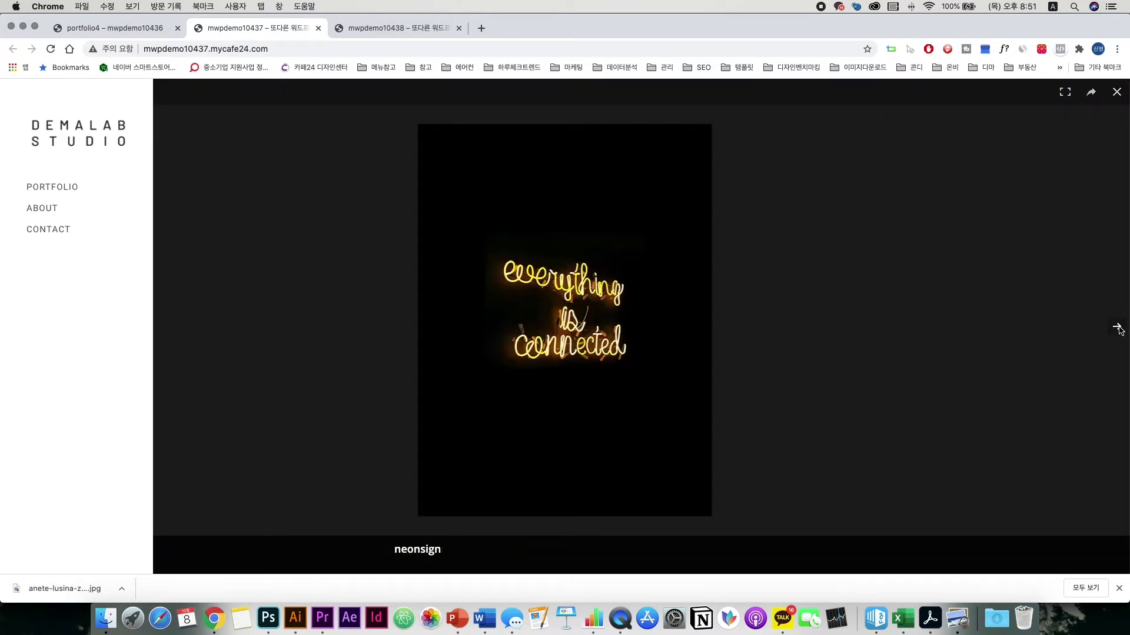
pyautogui.click(1117, 330)
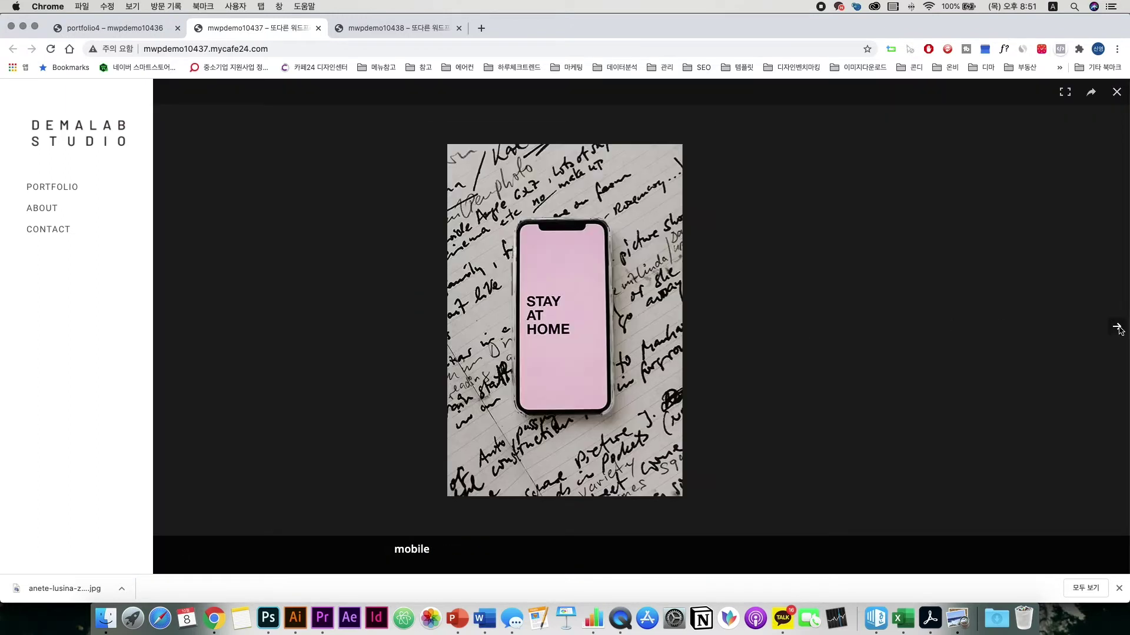
pyautogui.click(1118, 329)
pyautogui.click(1117, 329)
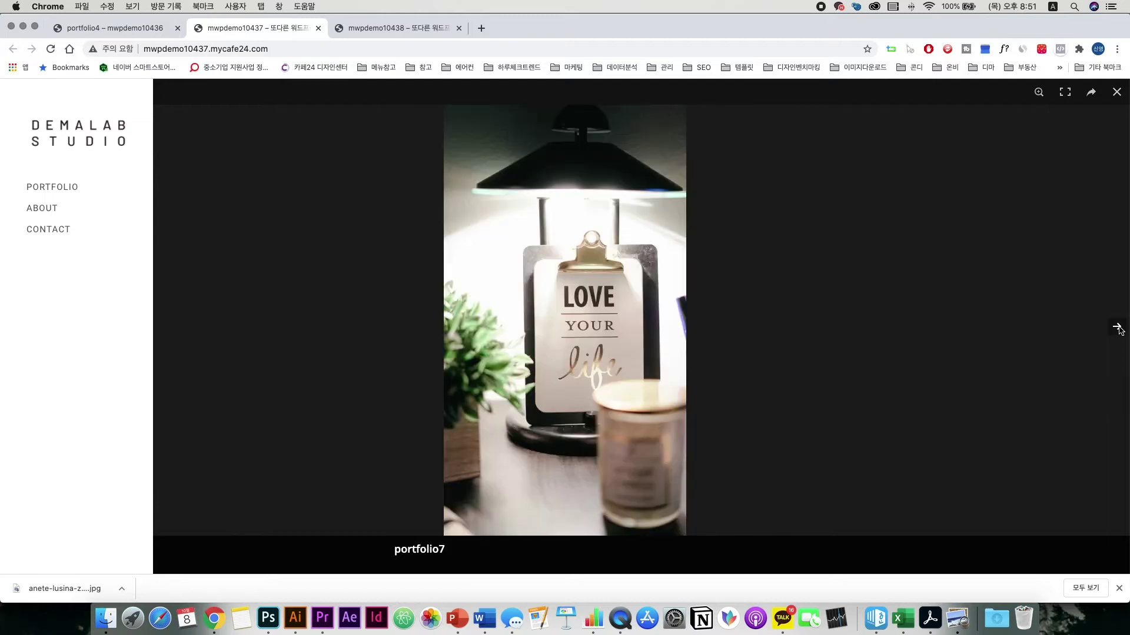
pyautogui.click(1118, 329)
pyautogui.click(1118, 330)
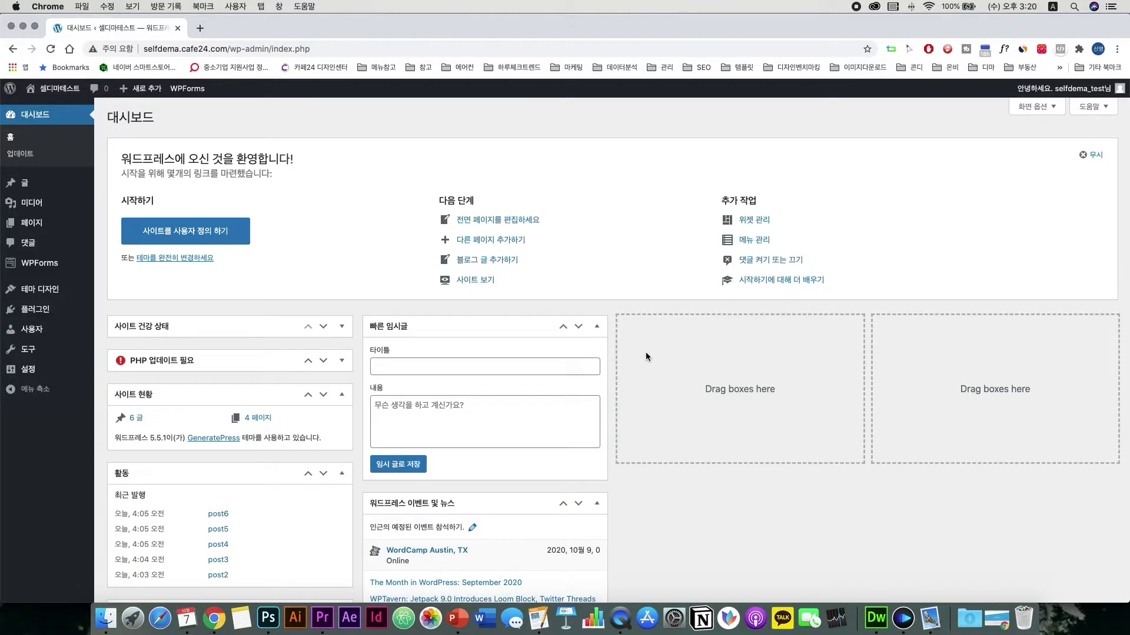
# Search the plugin directory for "visual portfolio", then install and activate Visual Portfolio, Posts & Image Gallery
pyautogui.click(32, 316)
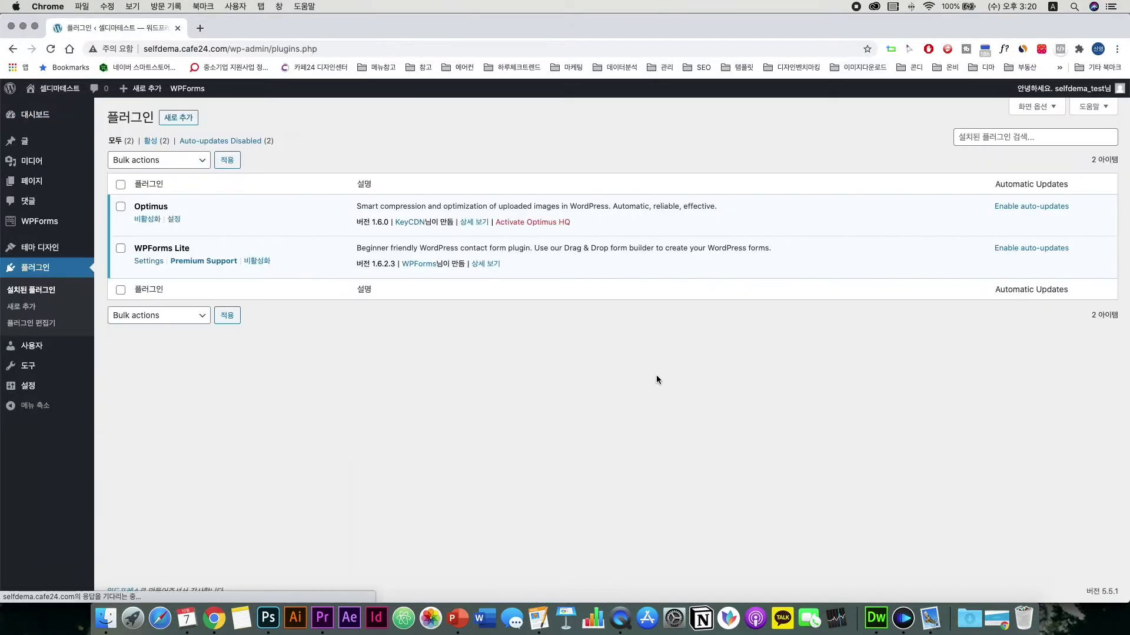
pyautogui.click(186, 120)
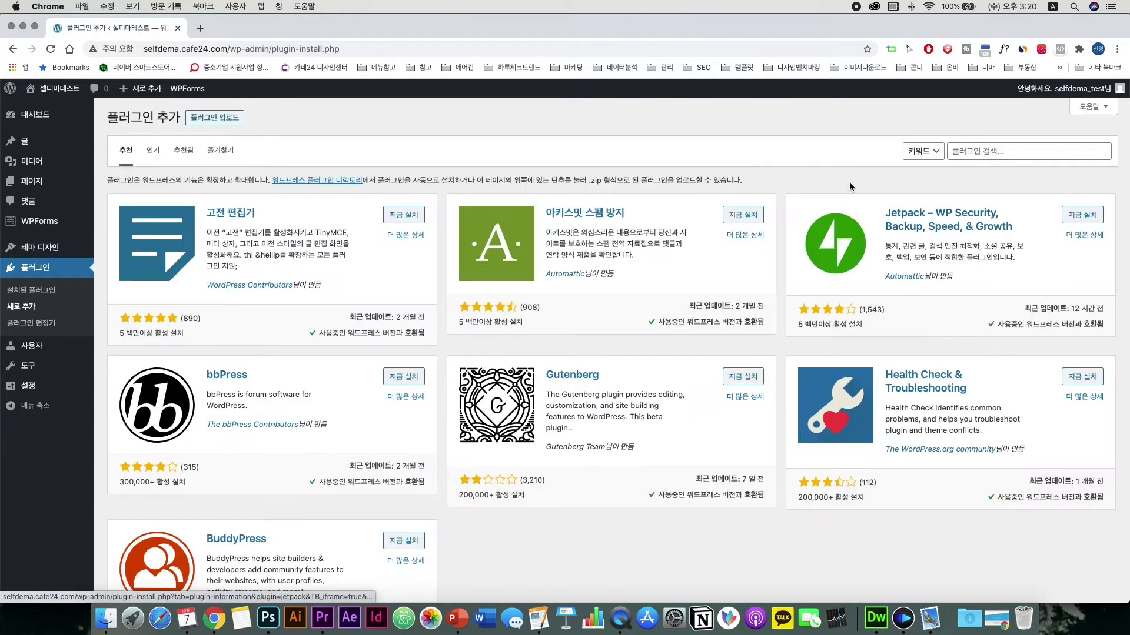
pyautogui.click(979, 151)
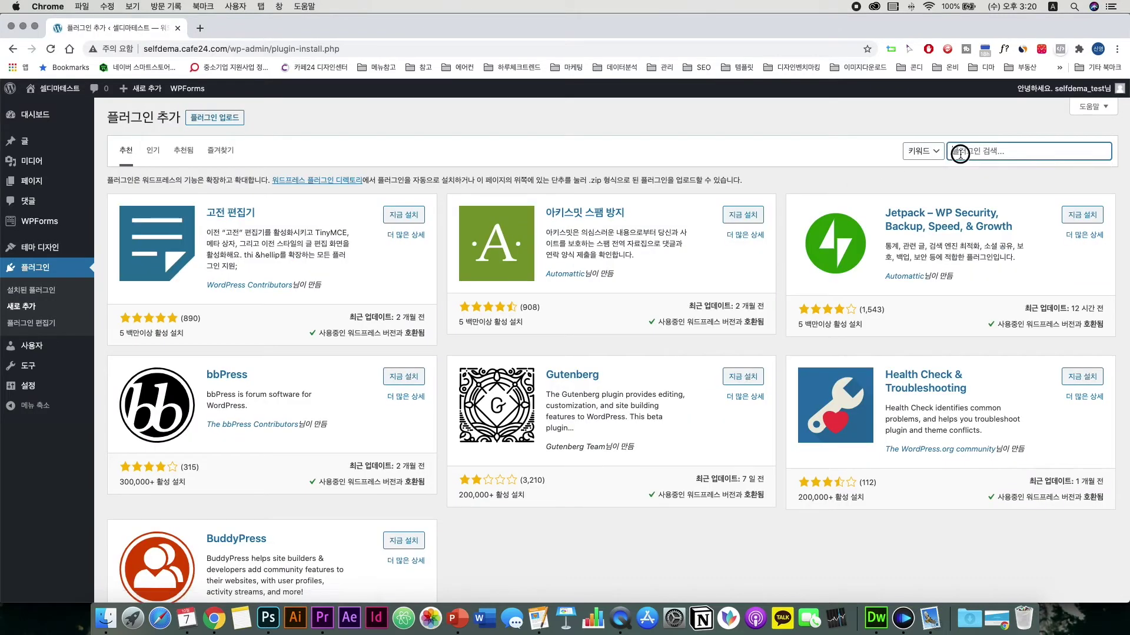
pyautogui.write('visual ')
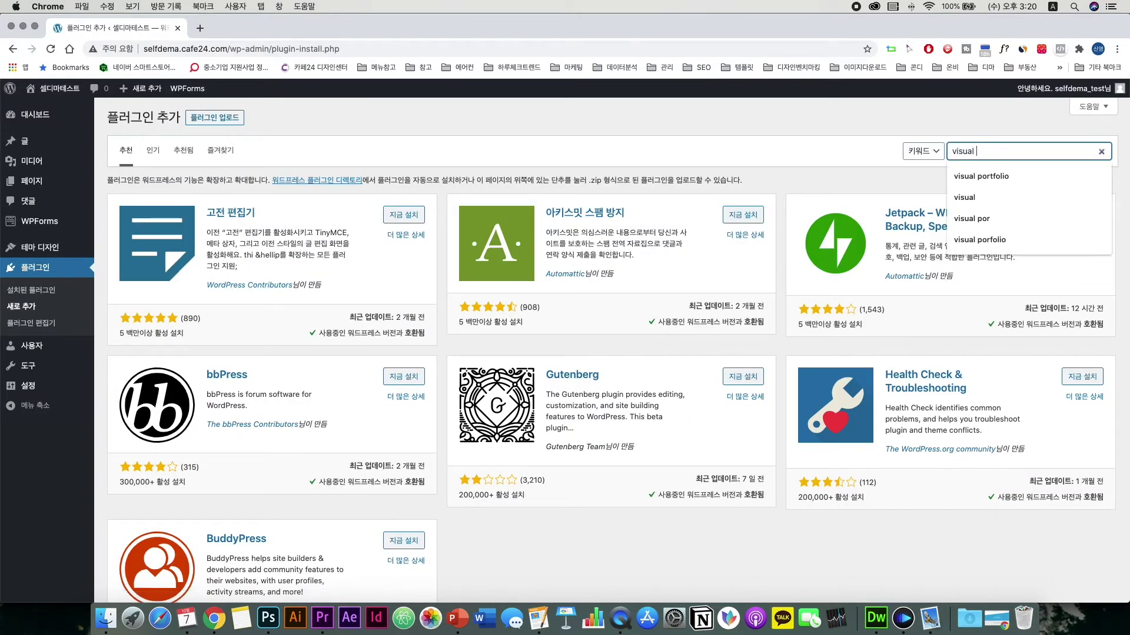
pyautogui.write('portfol')
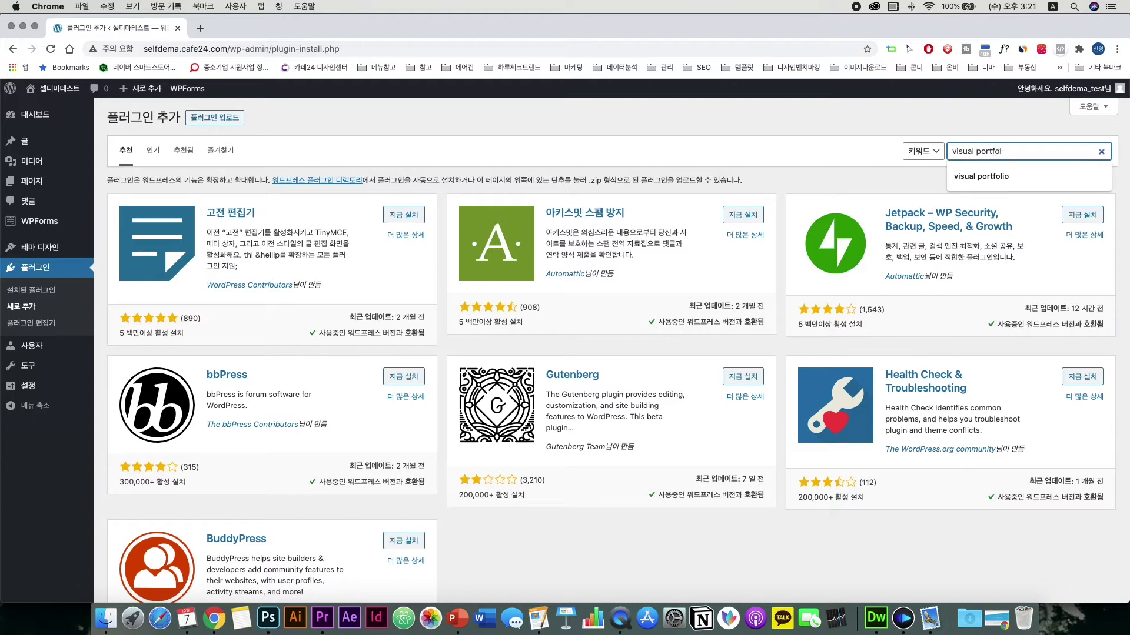
pyautogui.write('io')
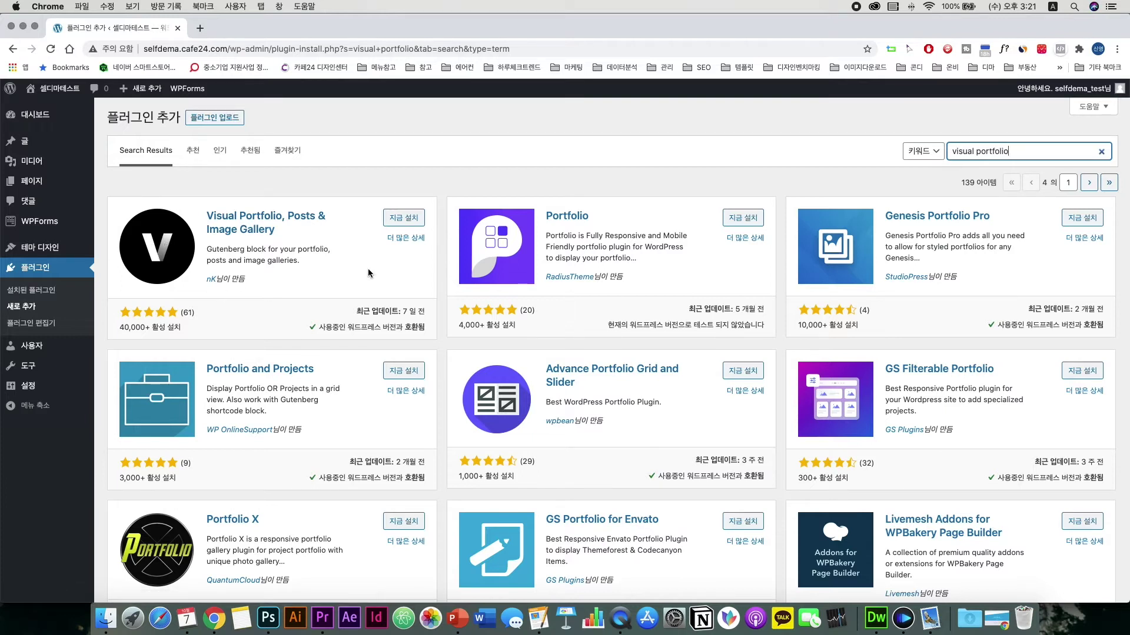
pyautogui.click(416, 219)
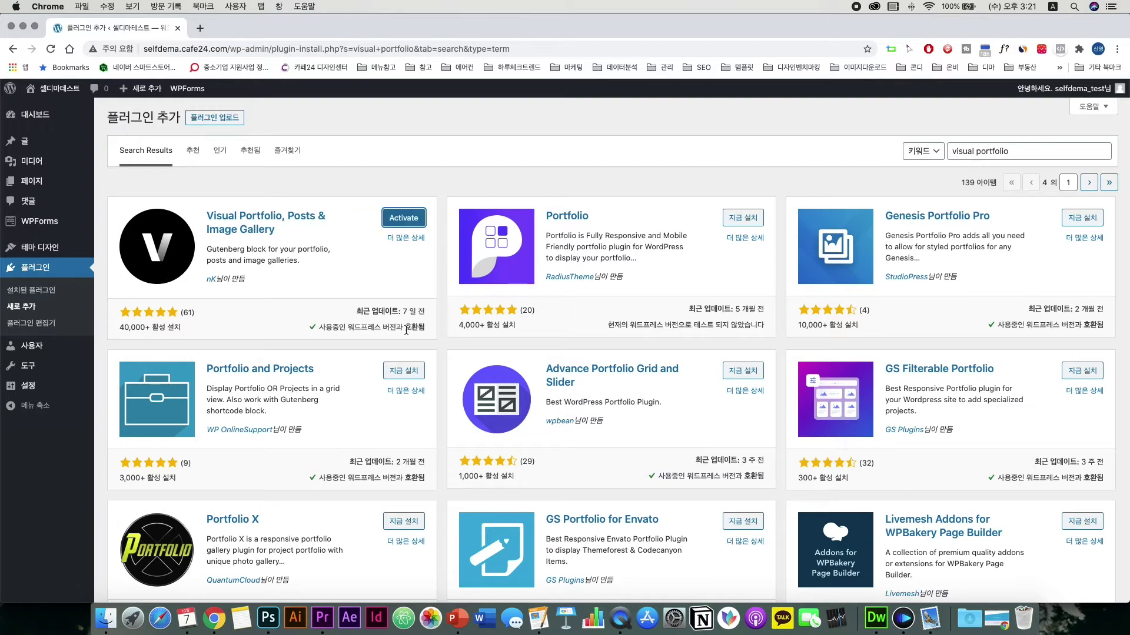
pyautogui.click(402, 219)
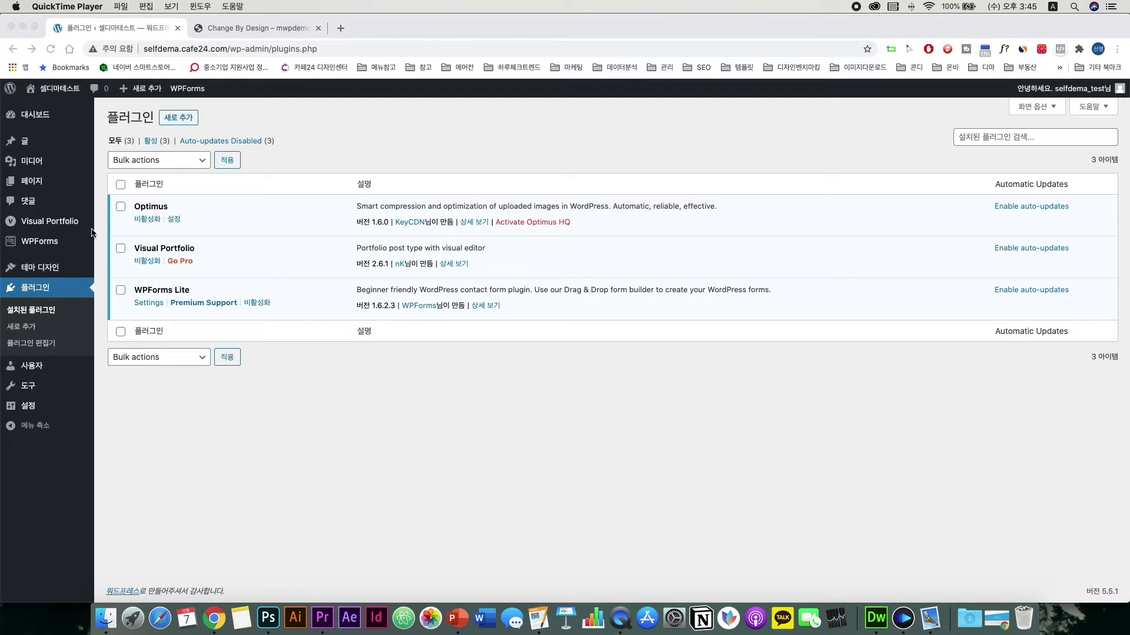
# Create a new Visual Portfolio saved layout titled "test_portfolio" with Posts as its content source
pyautogui.click(52, 224)
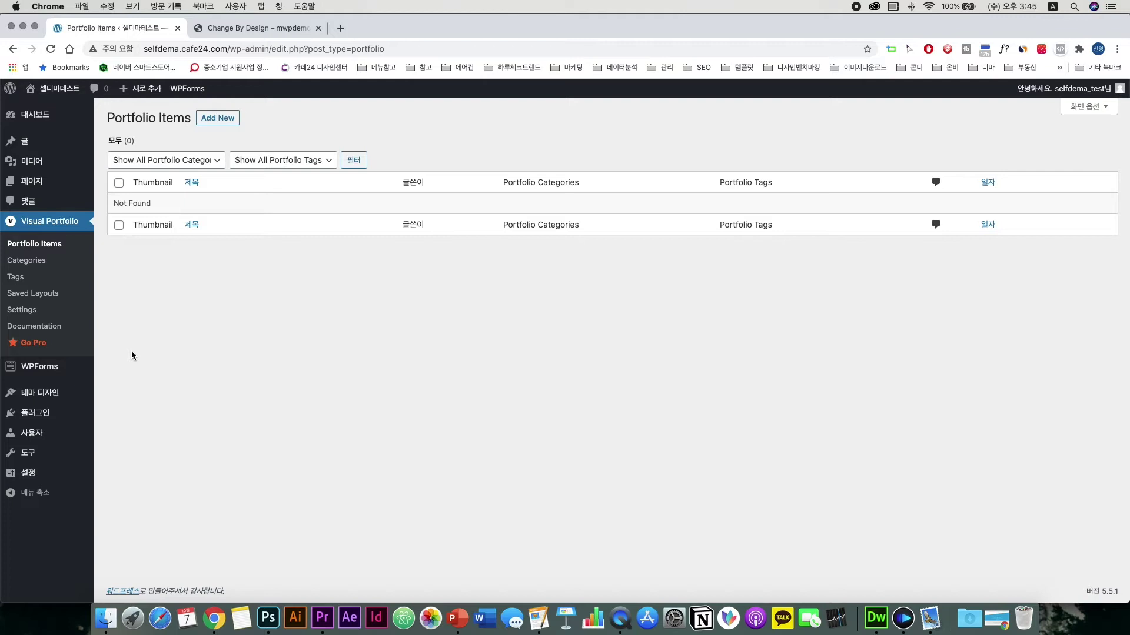
pyautogui.click(50, 296)
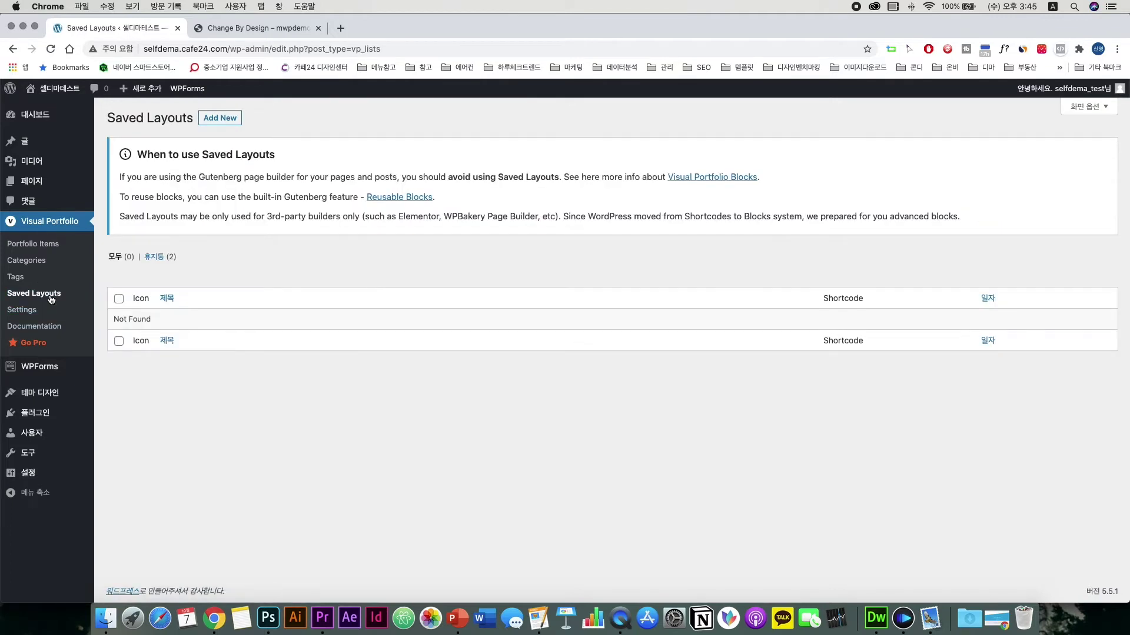
pyautogui.click(219, 117)
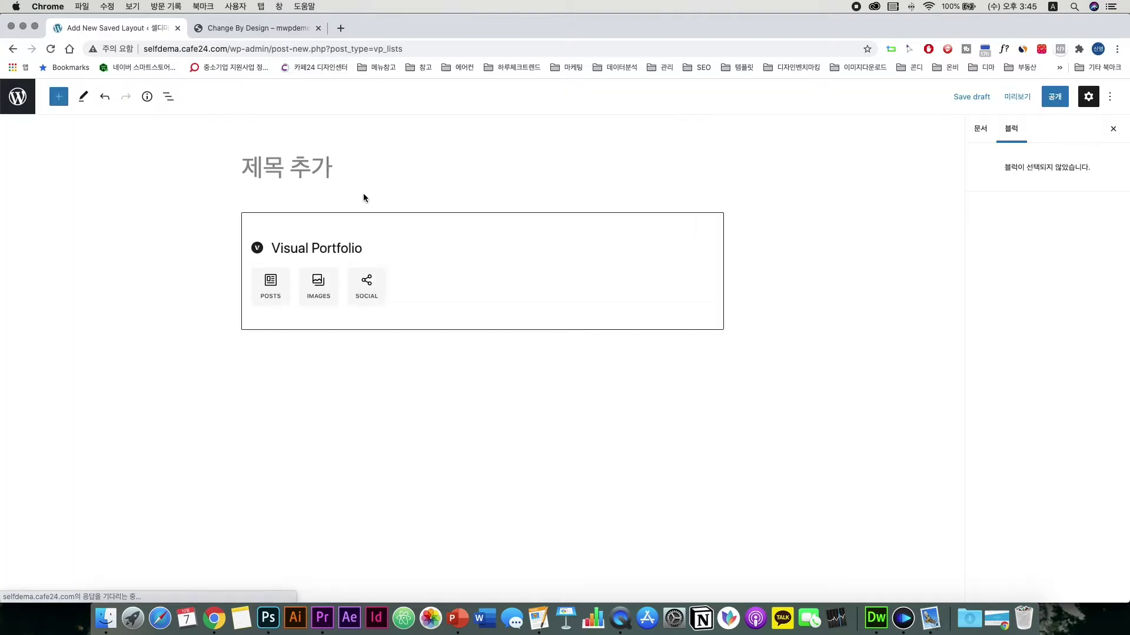
pyautogui.write('test_porto')
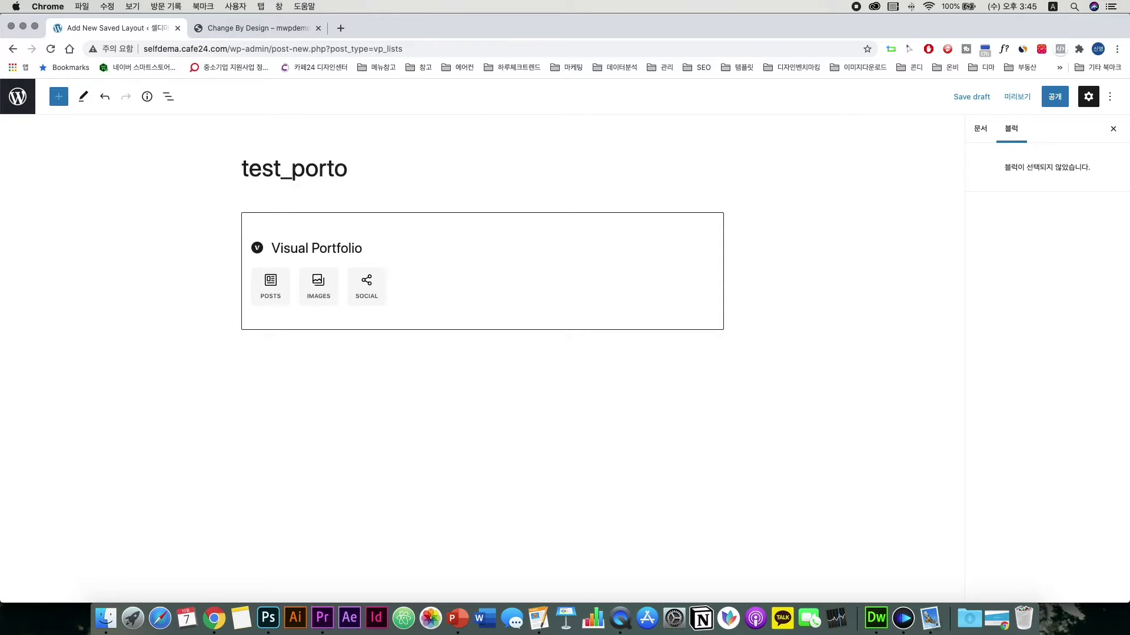
pyautogui.press('BackSpace')
pyautogui.press('BackSpace')
pyautogui.write('tfolio')
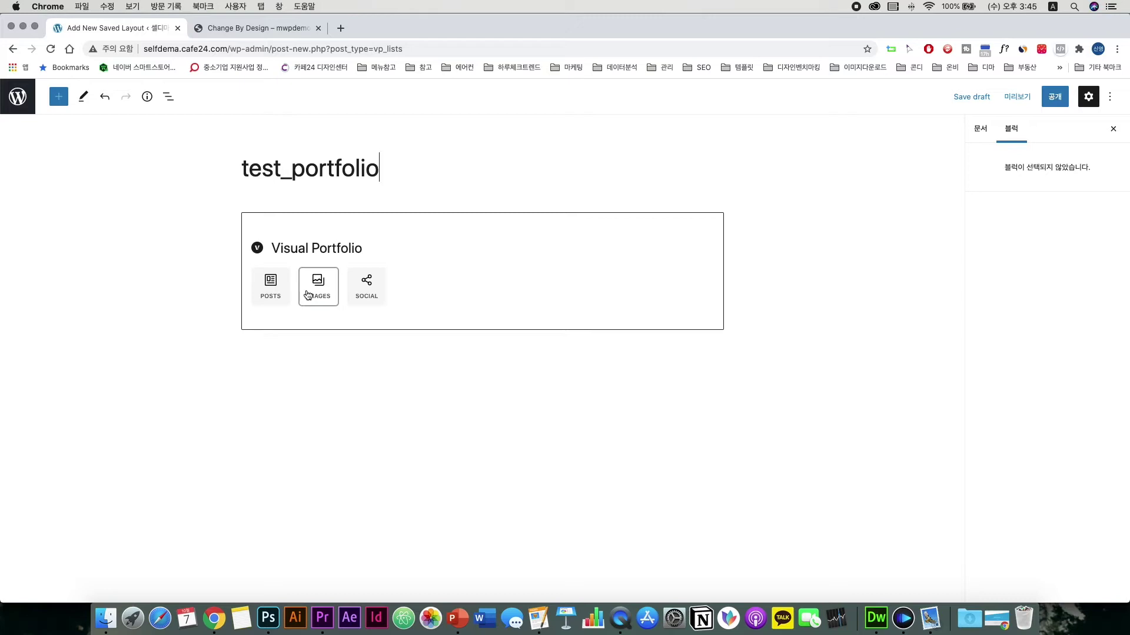
pyautogui.click(267, 290)
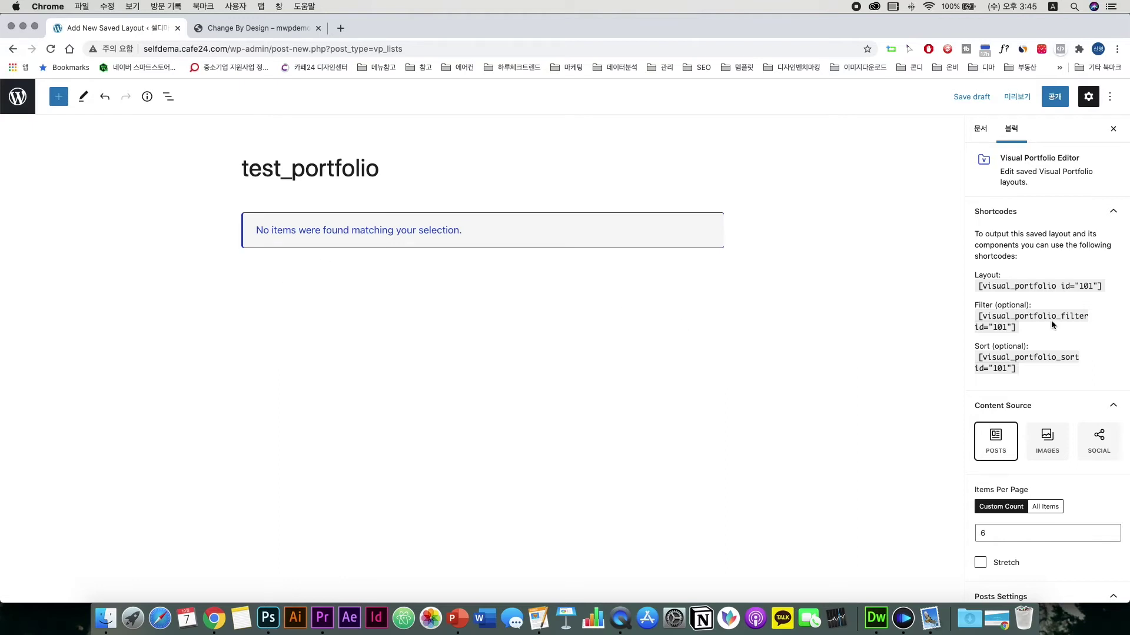
# Examine the saved layout's options for items per page, posts settings, layout and items style
pyautogui.scroll(-5, 1043, 379)
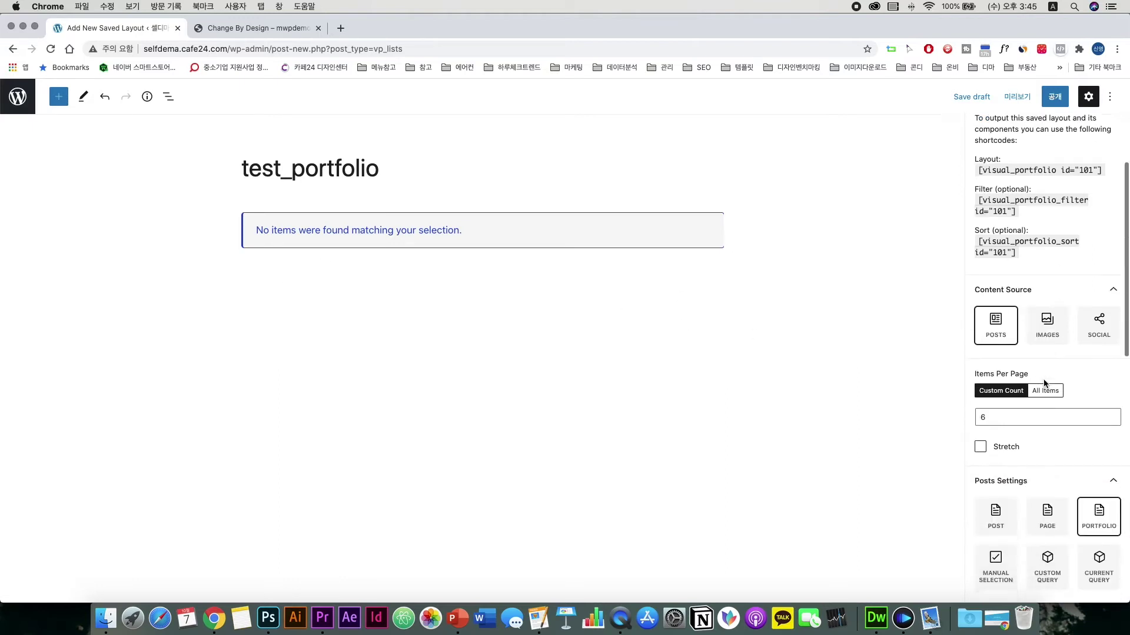
pyautogui.scroll(-10, 1034, 229)
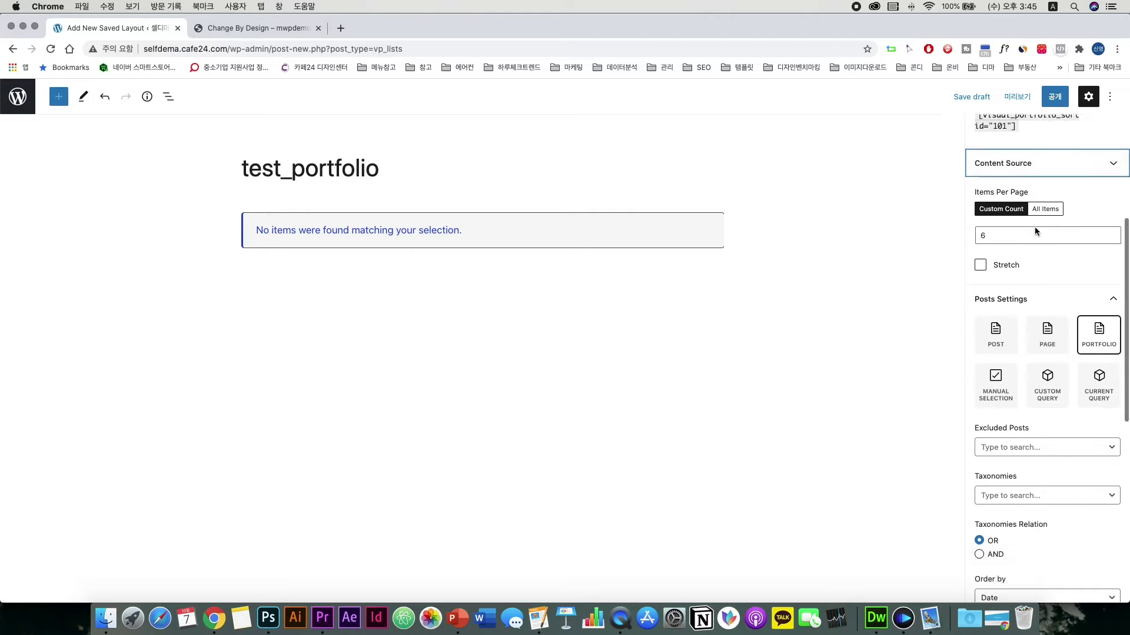
pyautogui.scroll(-2, 1063, 305)
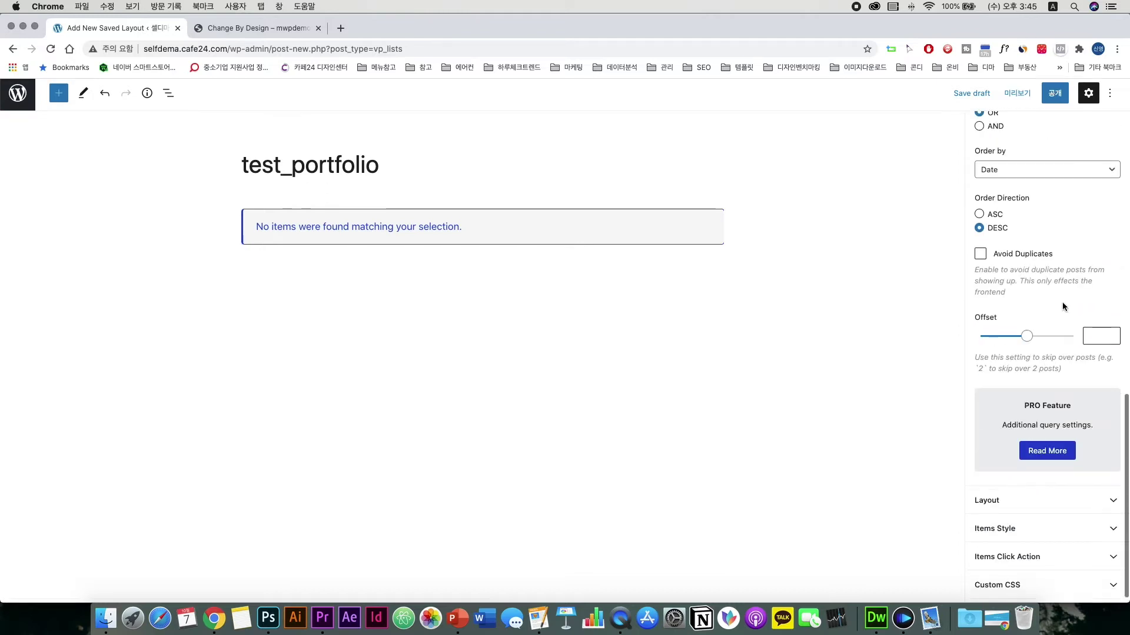
pyautogui.click(1013, 510)
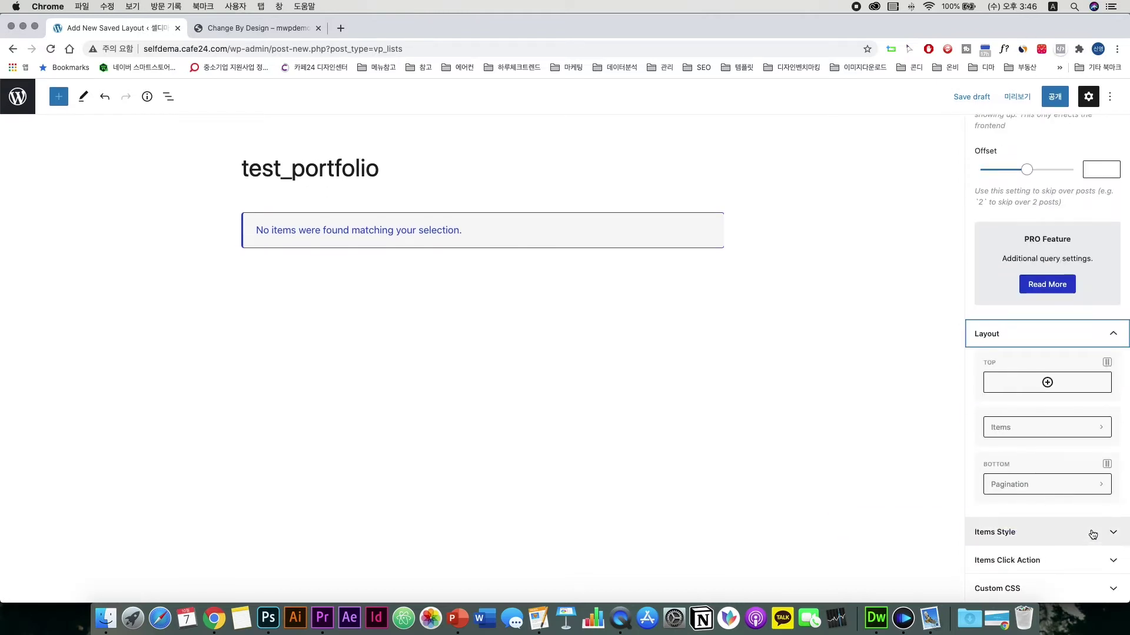
pyautogui.click(1095, 539)
pyautogui.scroll(-5, 1098, 537)
pyautogui.scroll(-3, 1079, 529)
pyautogui.scroll(15, 1079, 528)
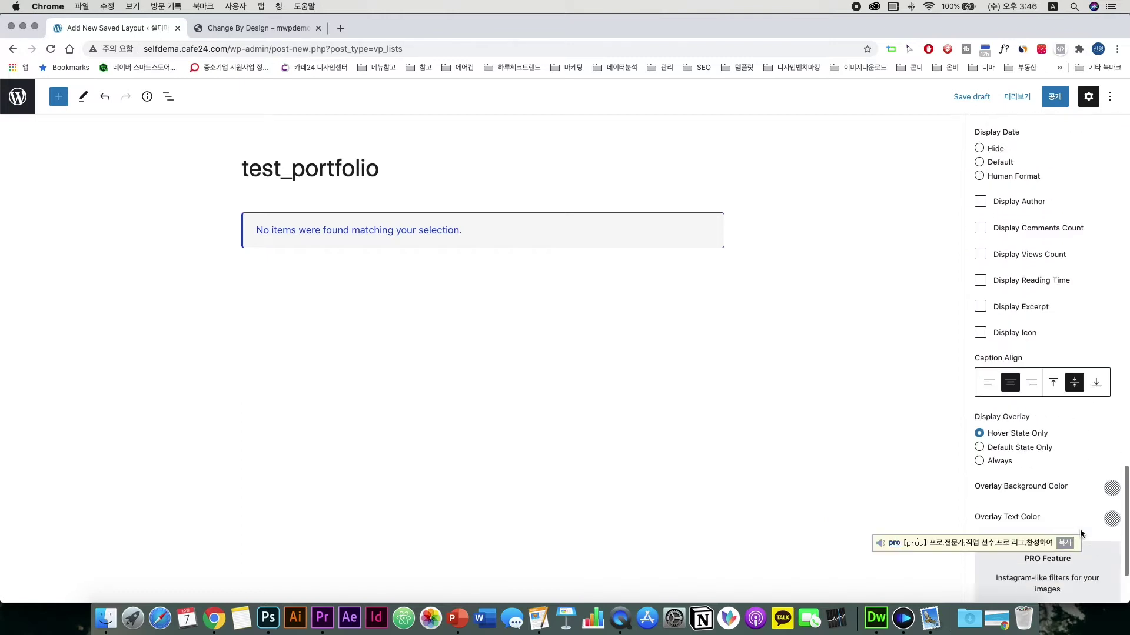
pyautogui.scroll(10, 1079, 528)
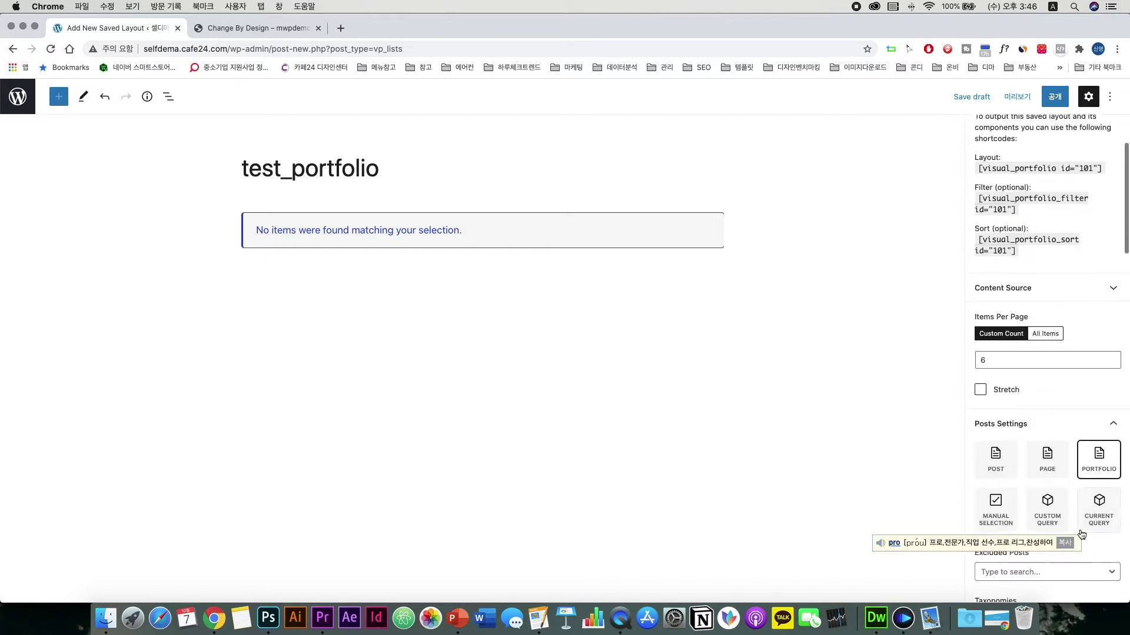
# Publish the test_portfolio layout and return to the list of saved layouts
pyautogui.click(1054, 100)
pyautogui.click(1003, 96)
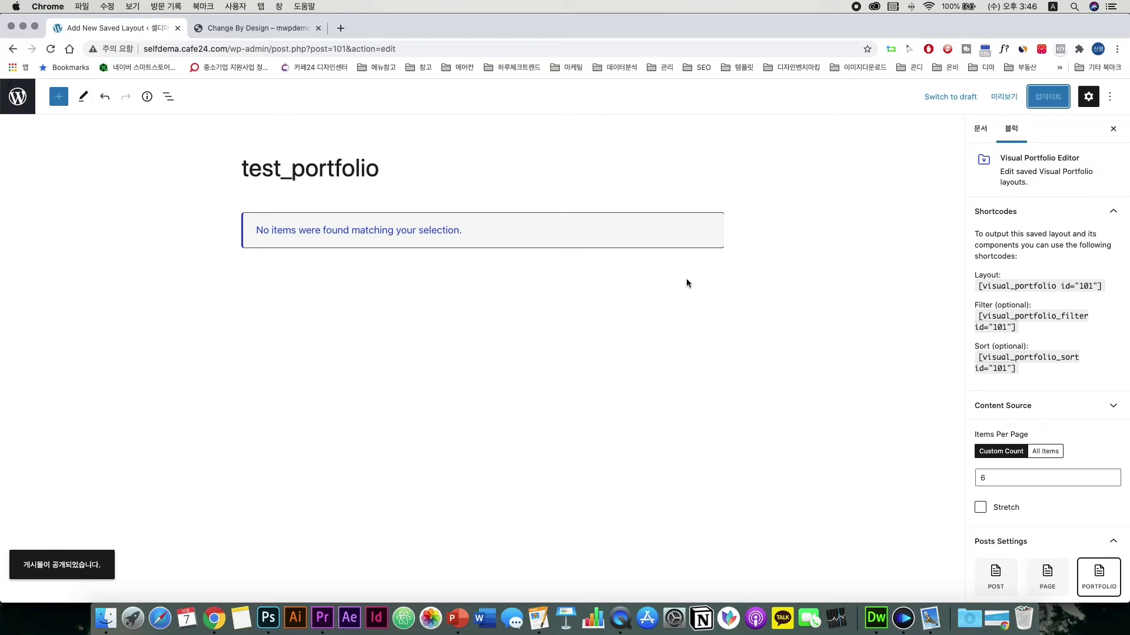
pyautogui.click(9, 100)
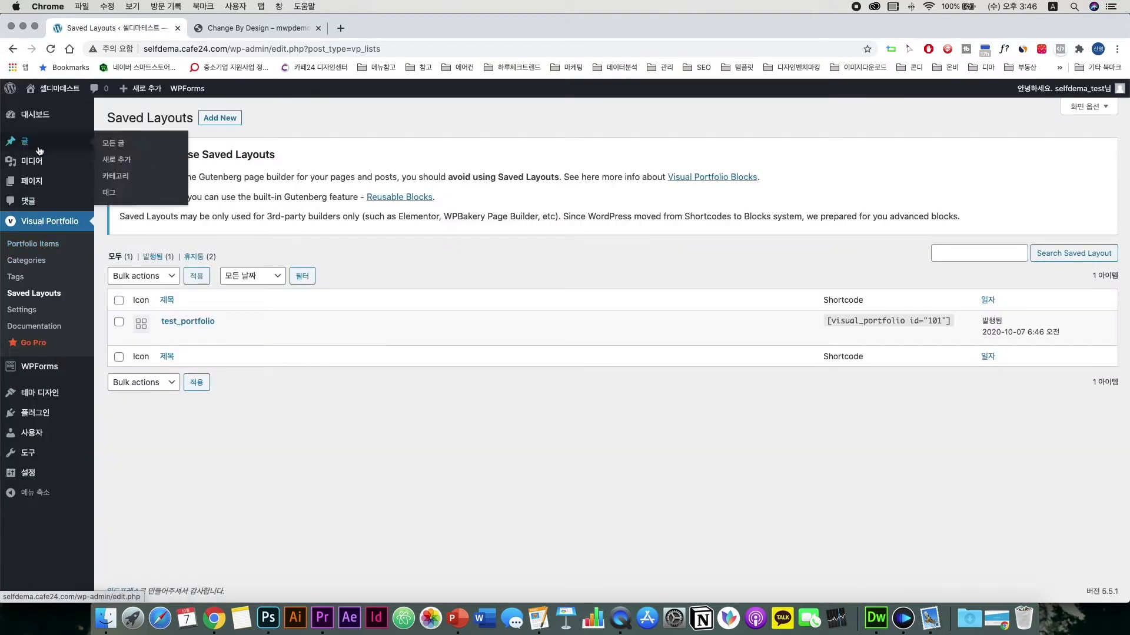
pyautogui.moveTo(70, 187)
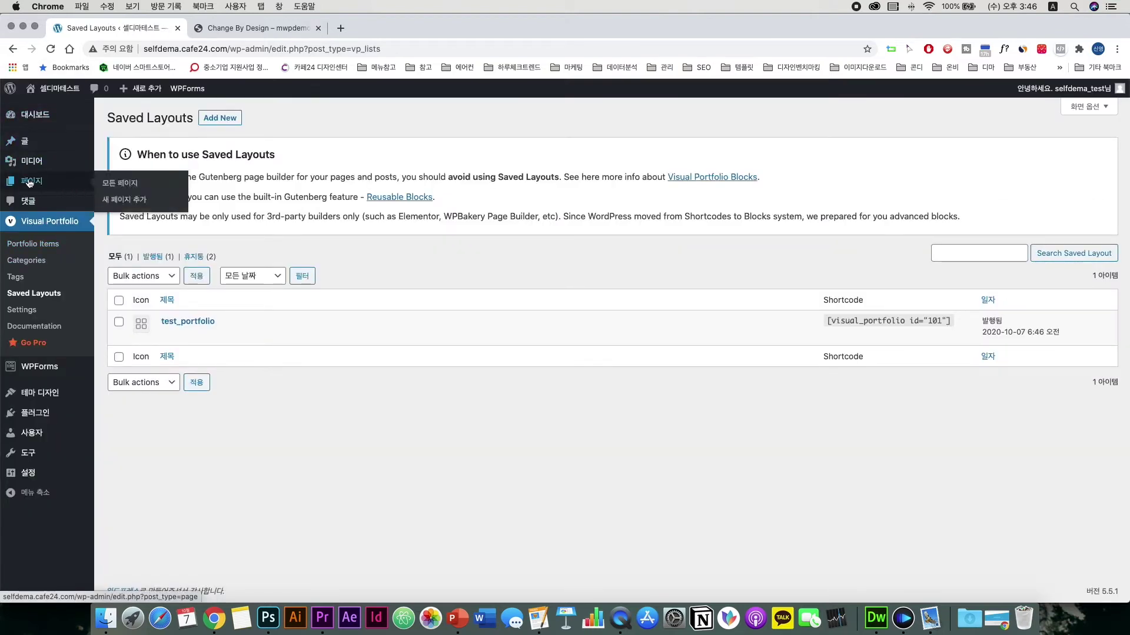
# Create a new Visual Portfolio item titled "portfolio01"
pyautogui.click(62, 251)
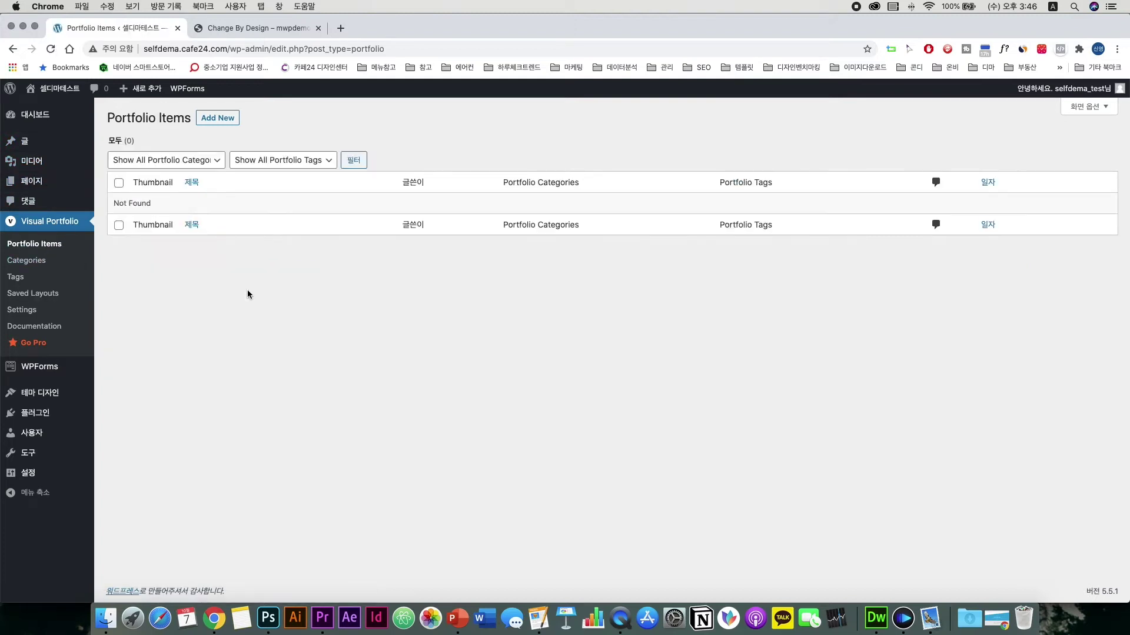
pyautogui.click(218, 118)
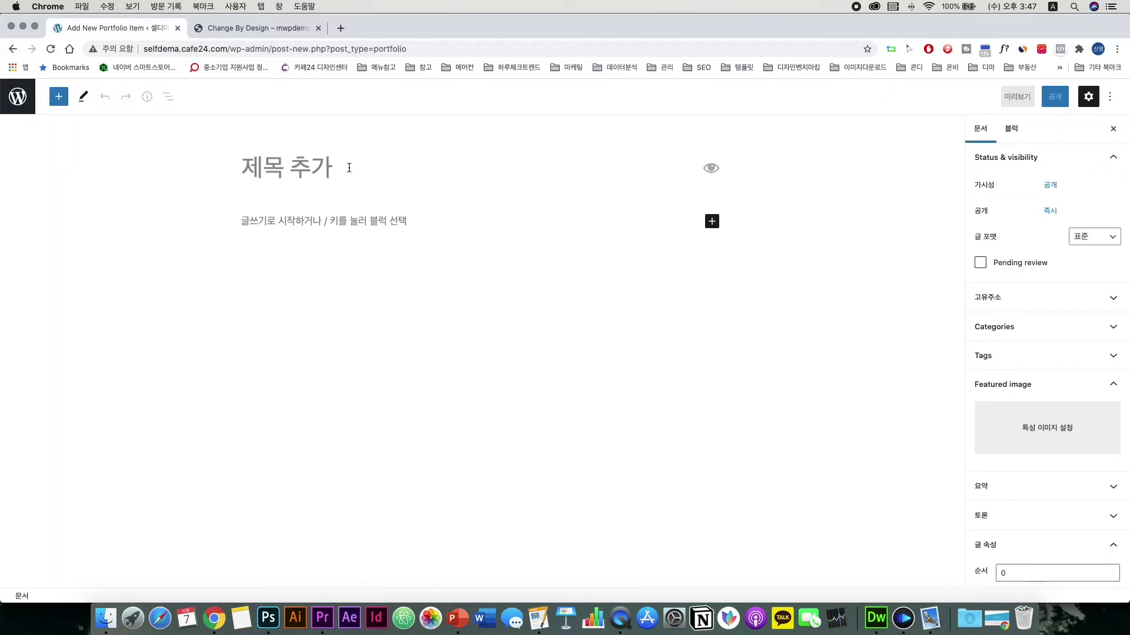
pyautogui.write('portfol')
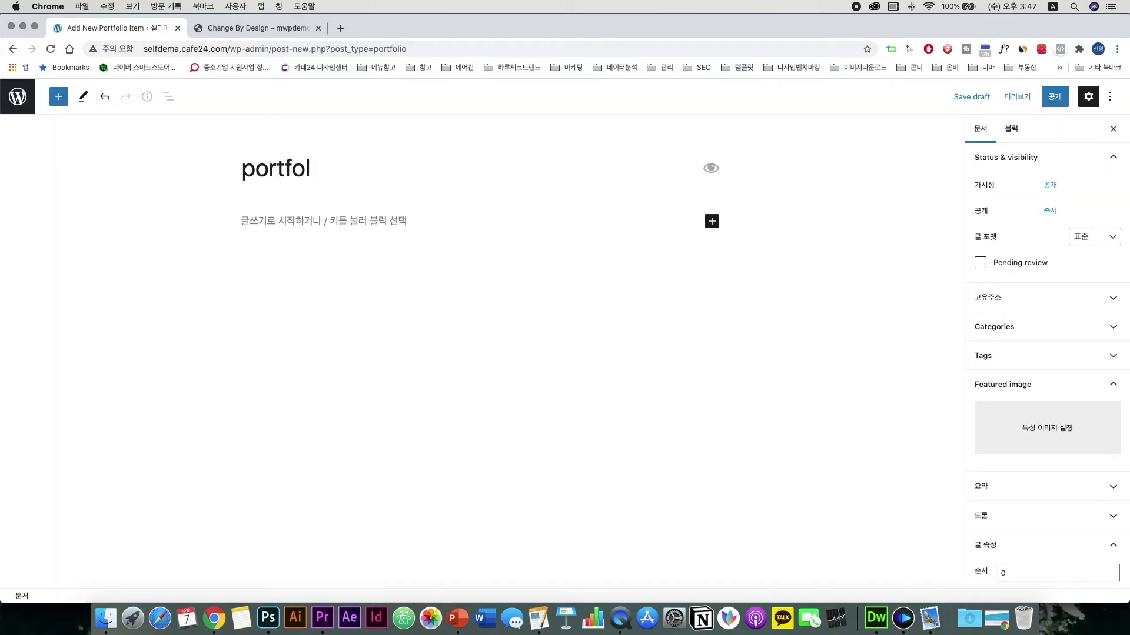
pyautogui.write('io')
pyautogui.press('super+a')
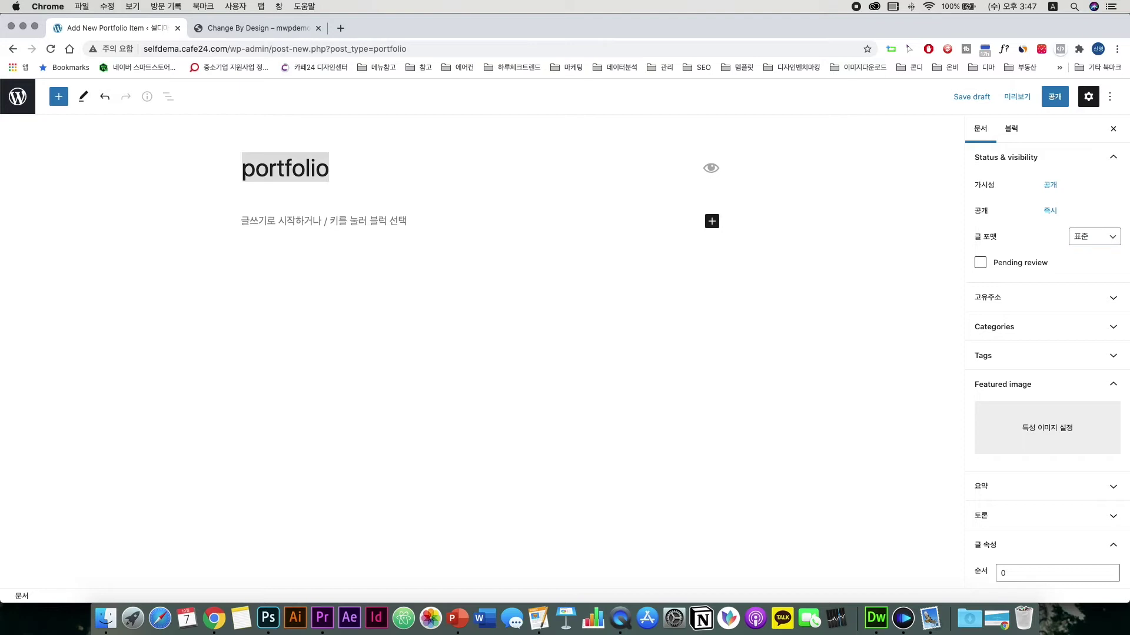
pyautogui.press('Right')
pyautogui.write('01')
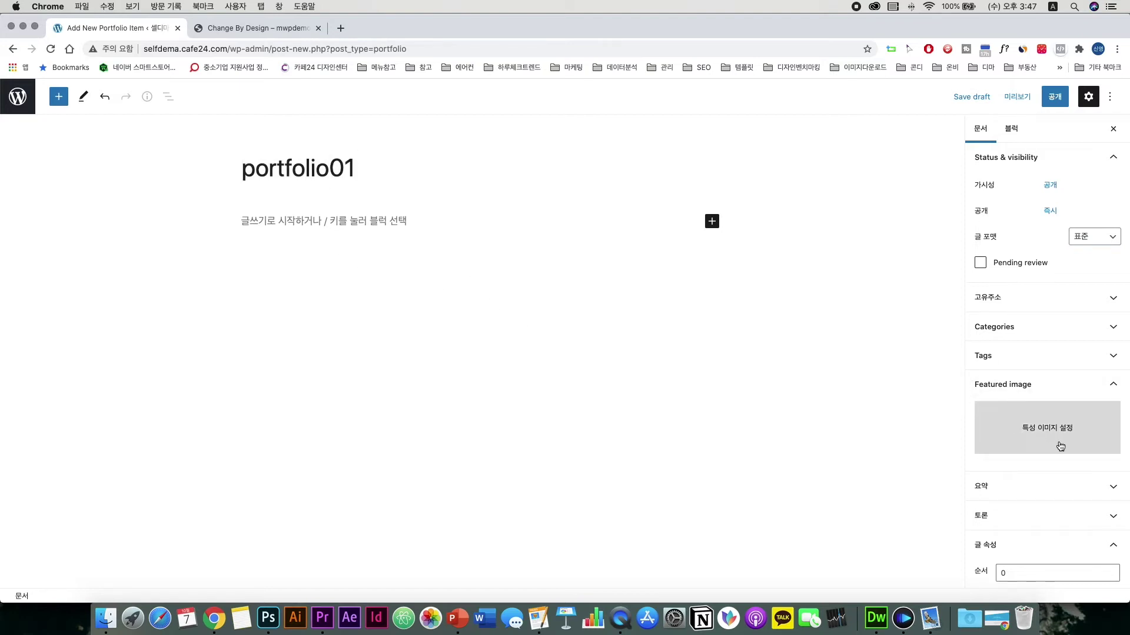
# Set the library photo of three women as portfolio01's featured image, then publish the item and return to the portfolio items list
pyautogui.click(1029, 385)
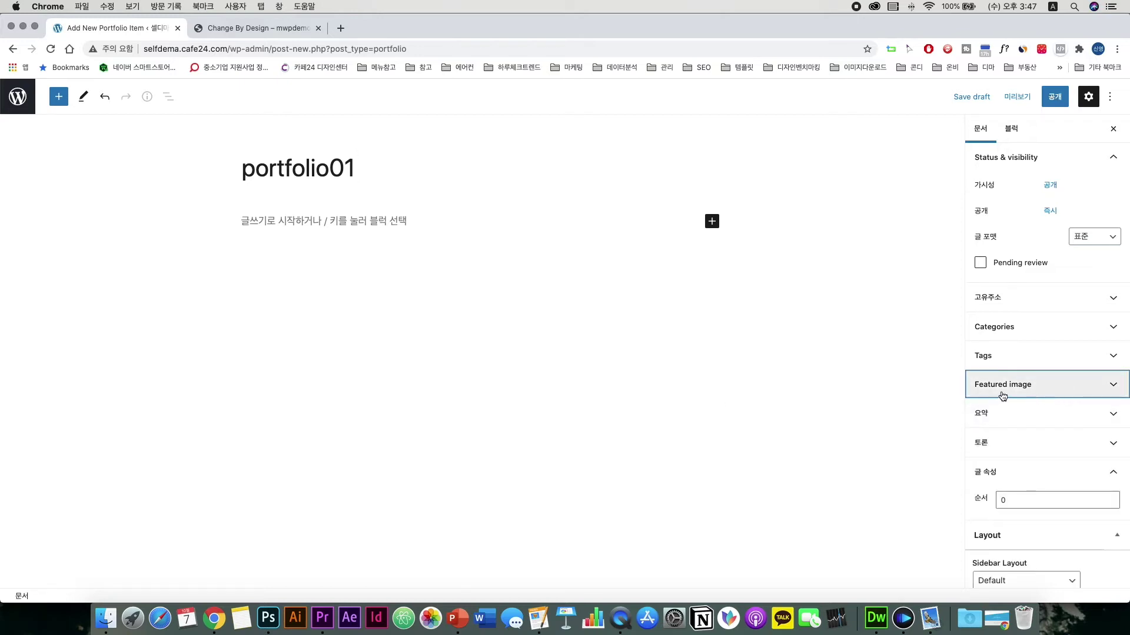
pyautogui.click(1033, 391)
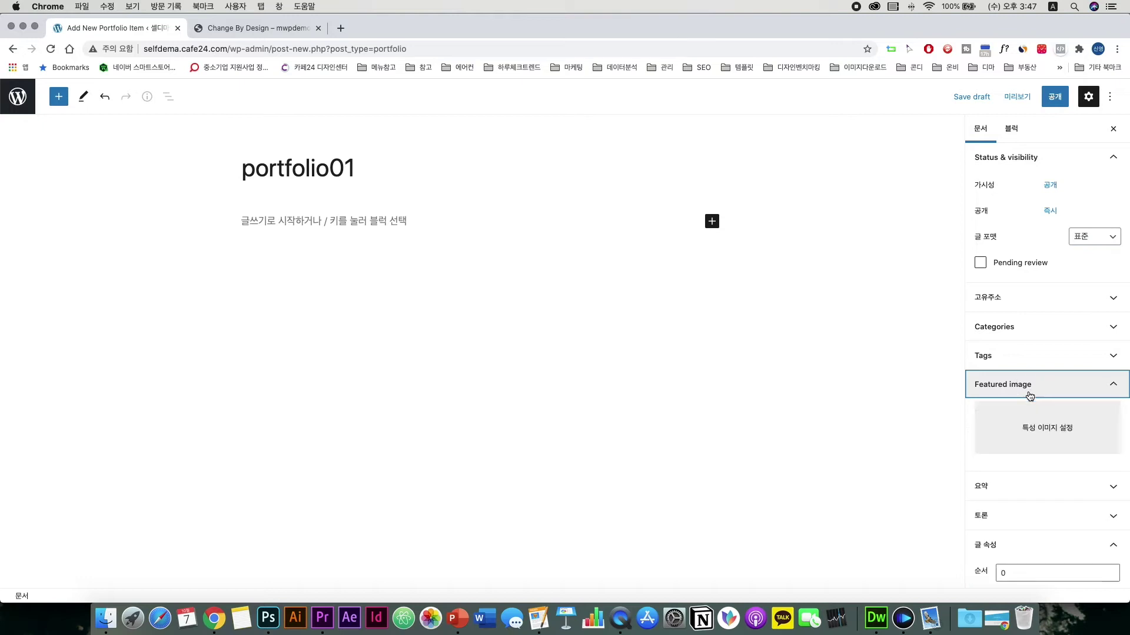
pyautogui.click(1068, 432)
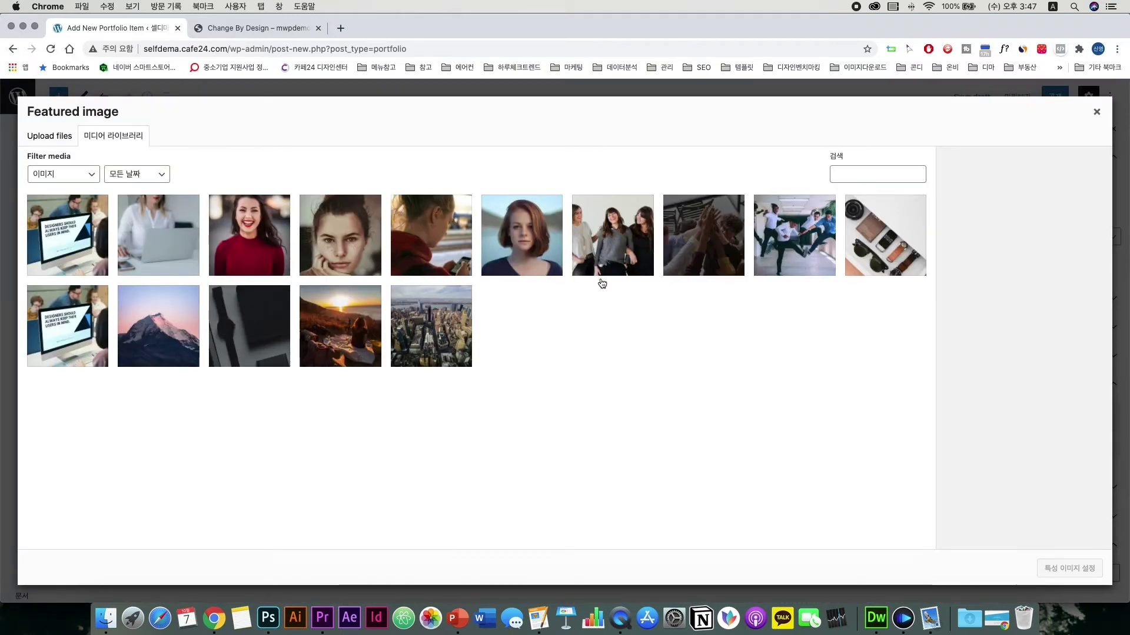
pyautogui.click(640, 235)
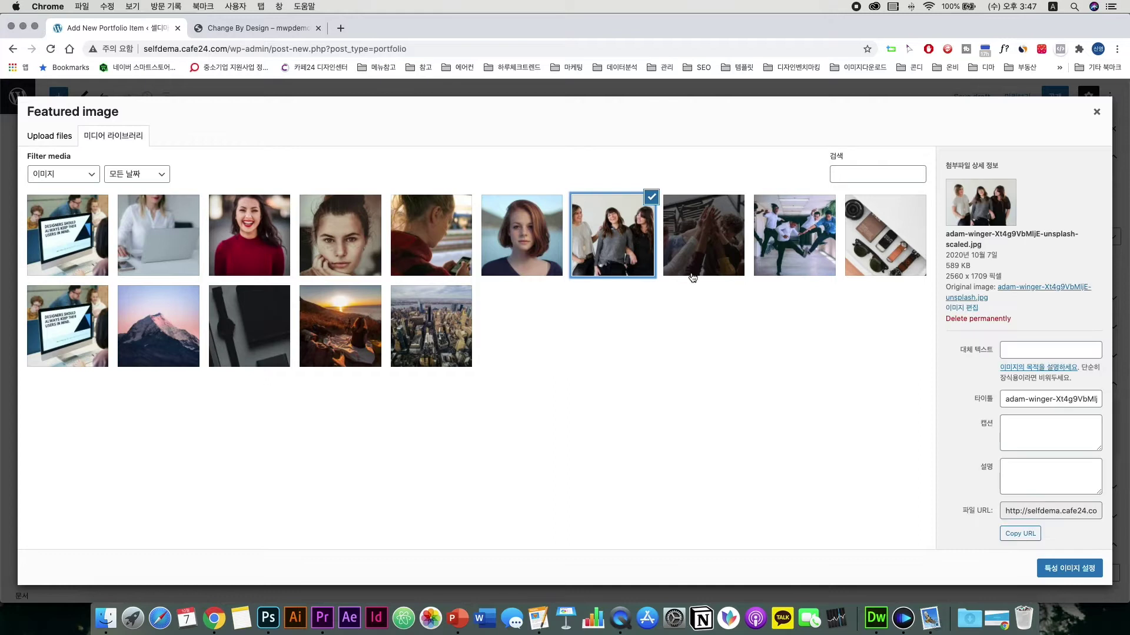
pyautogui.click(1055, 568)
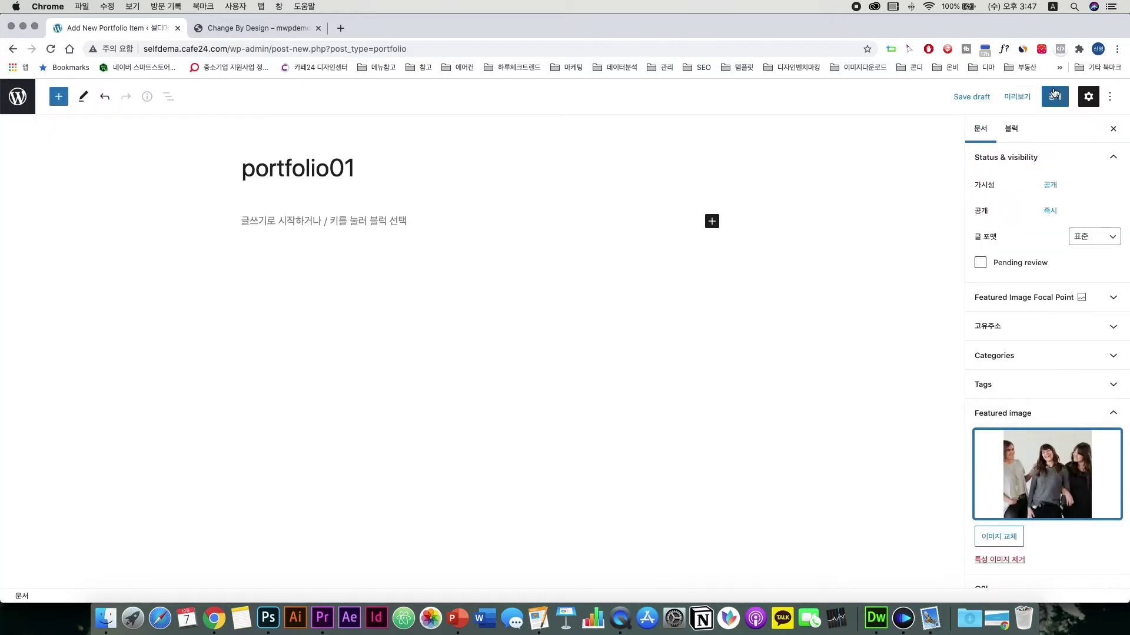
pyautogui.click(1052, 98)
pyautogui.click(1008, 97)
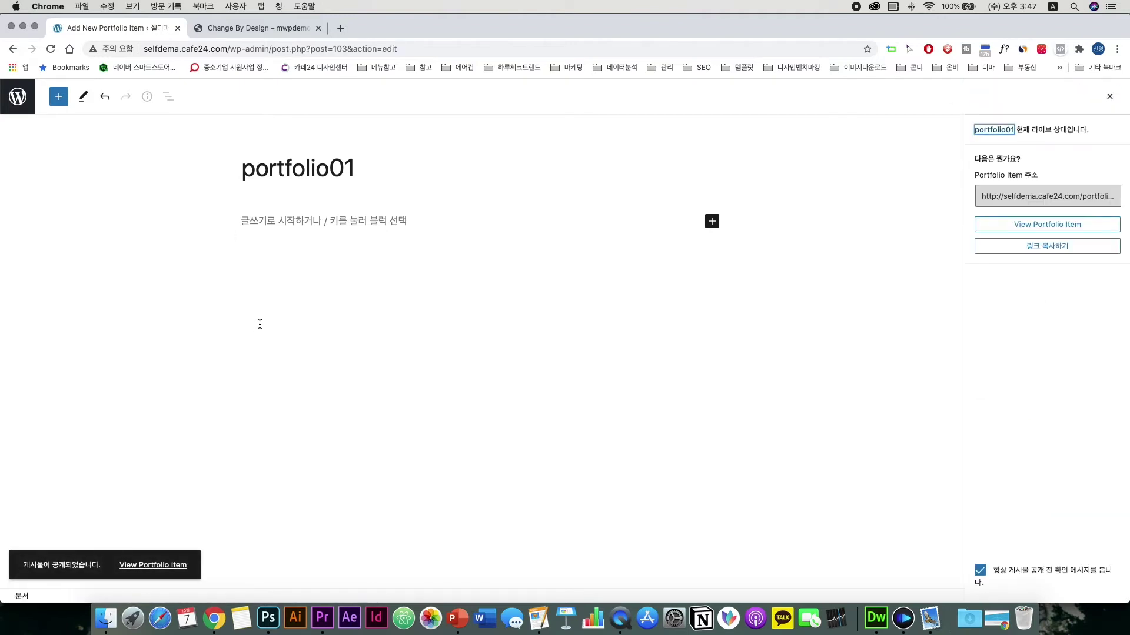
pyautogui.click(18, 97)
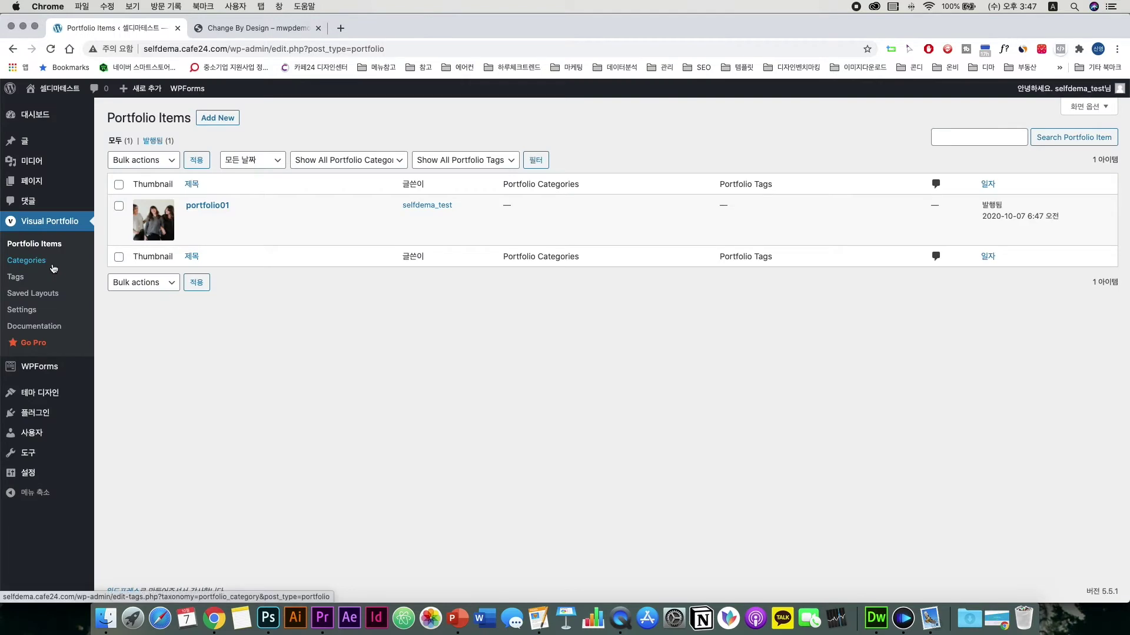
# Add three portfolio categories named category01, category02 and category03
pyautogui.click(52, 265)
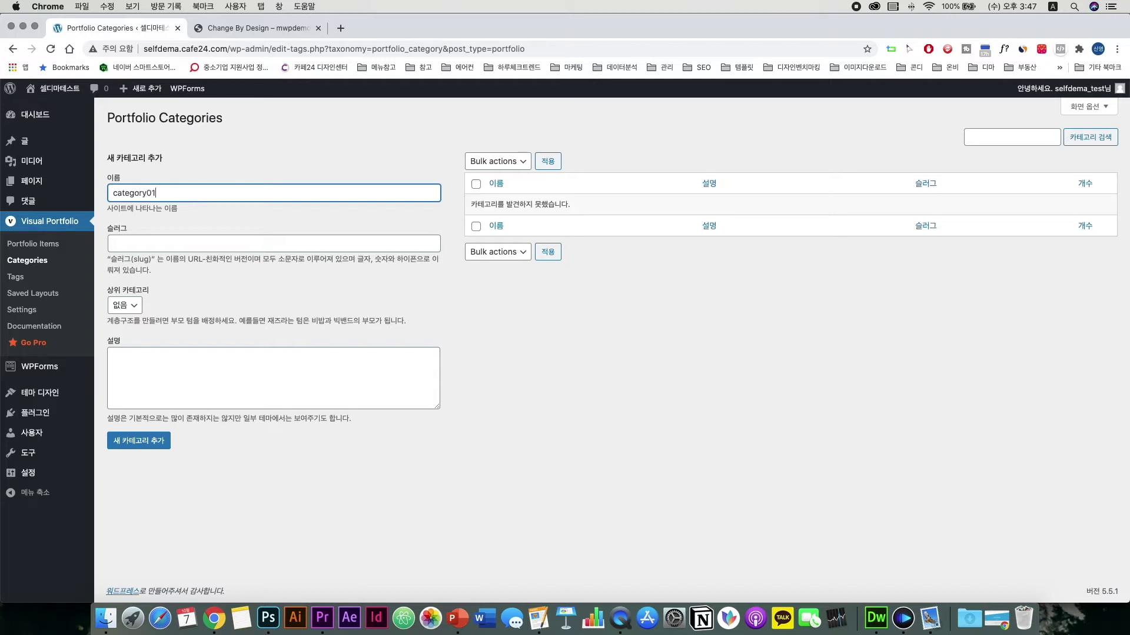
pyautogui.click(150, 440)
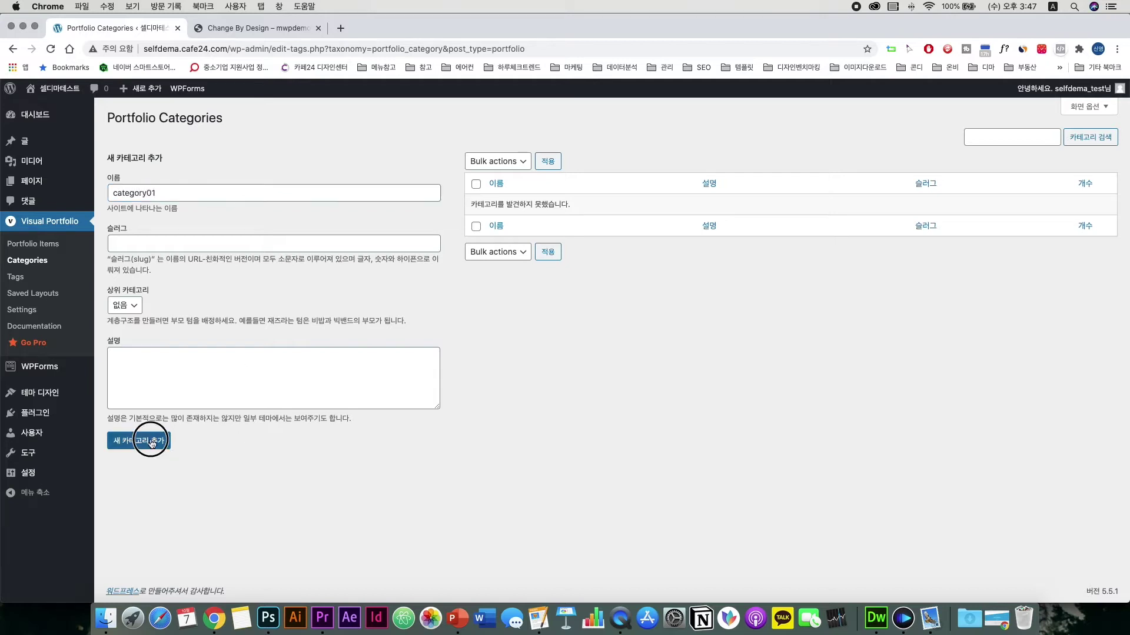
pyautogui.click(184, 191)
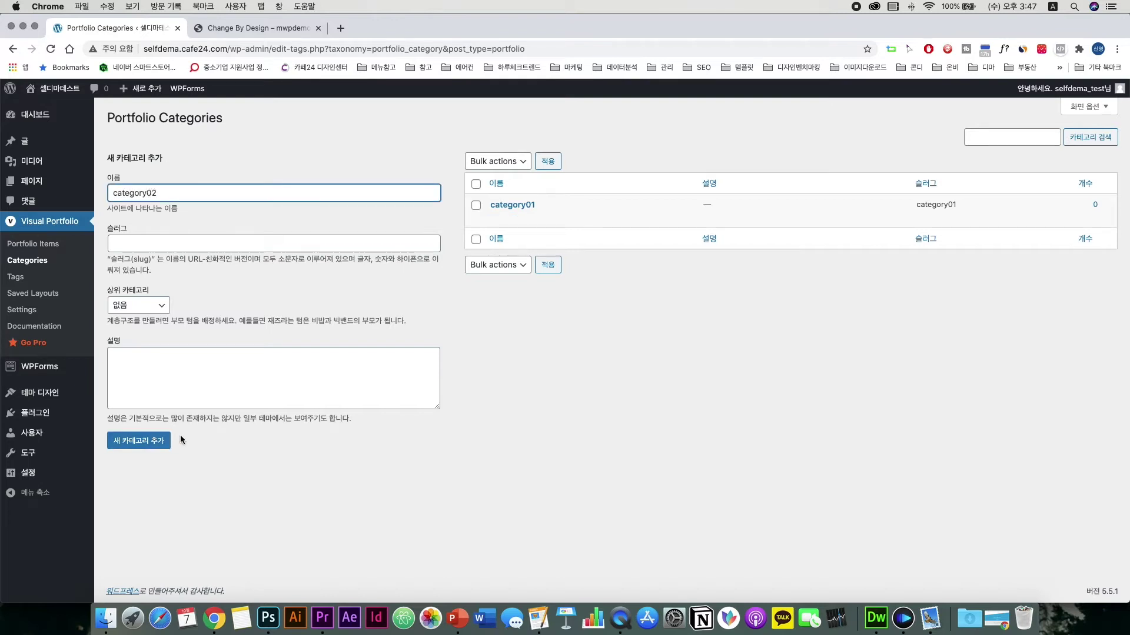
pyautogui.click(150, 440)
pyautogui.click(169, 193)
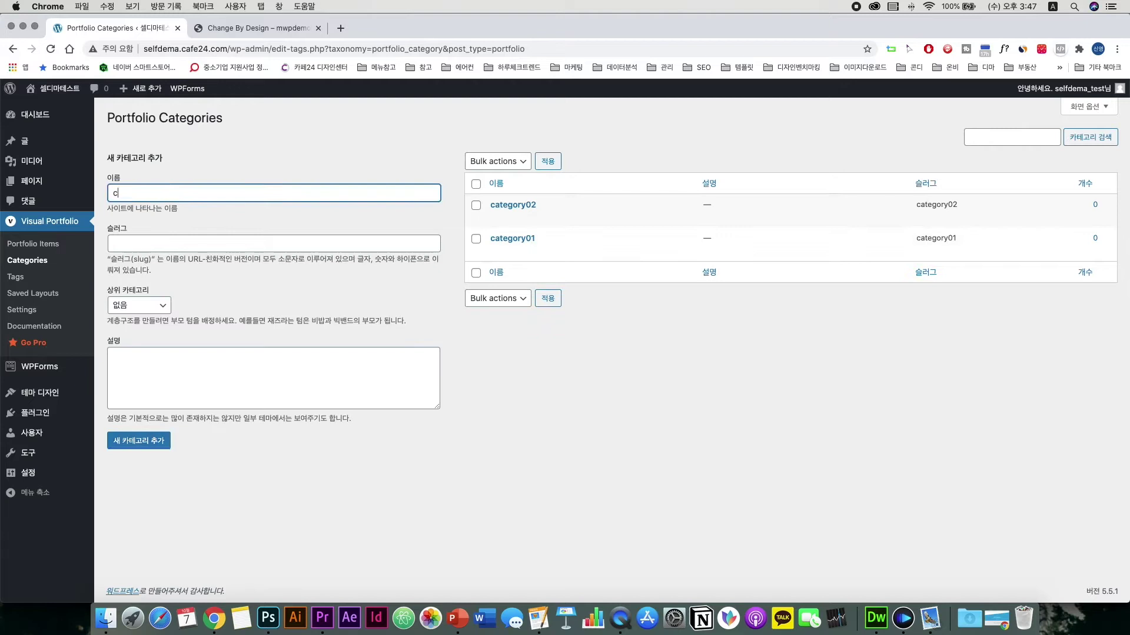
pyautogui.write('category03')
pyautogui.click(146, 440)
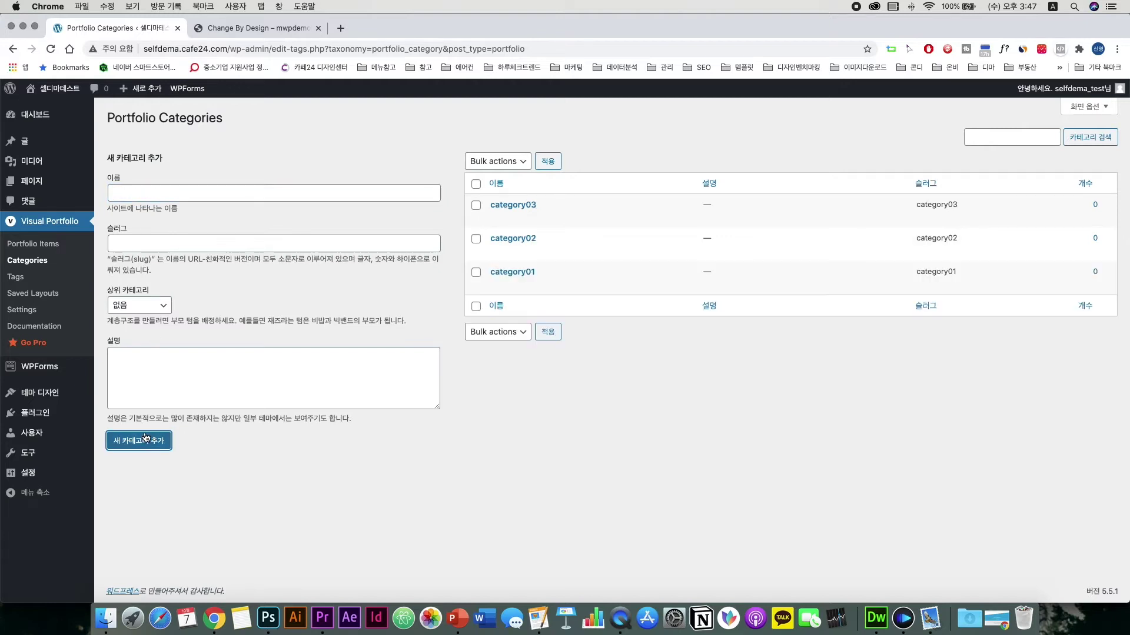
# Create a portfolio item titled "portfolio02" with the library portrait of the red-haired woman in front of water as featured image
pyautogui.click(33, 244)
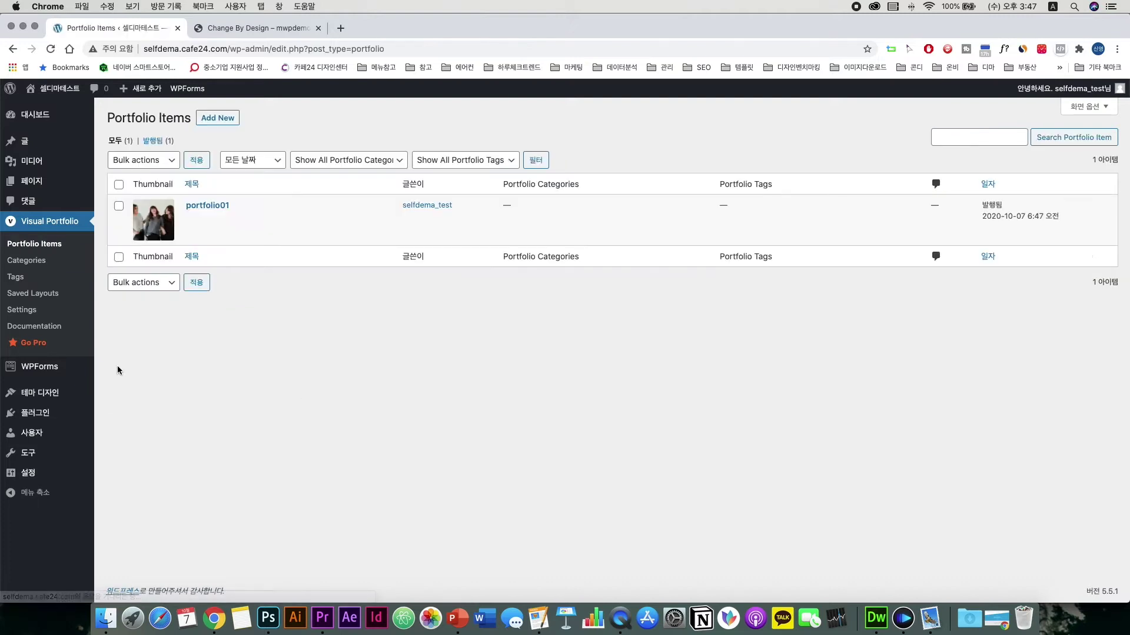
pyautogui.click(220, 118)
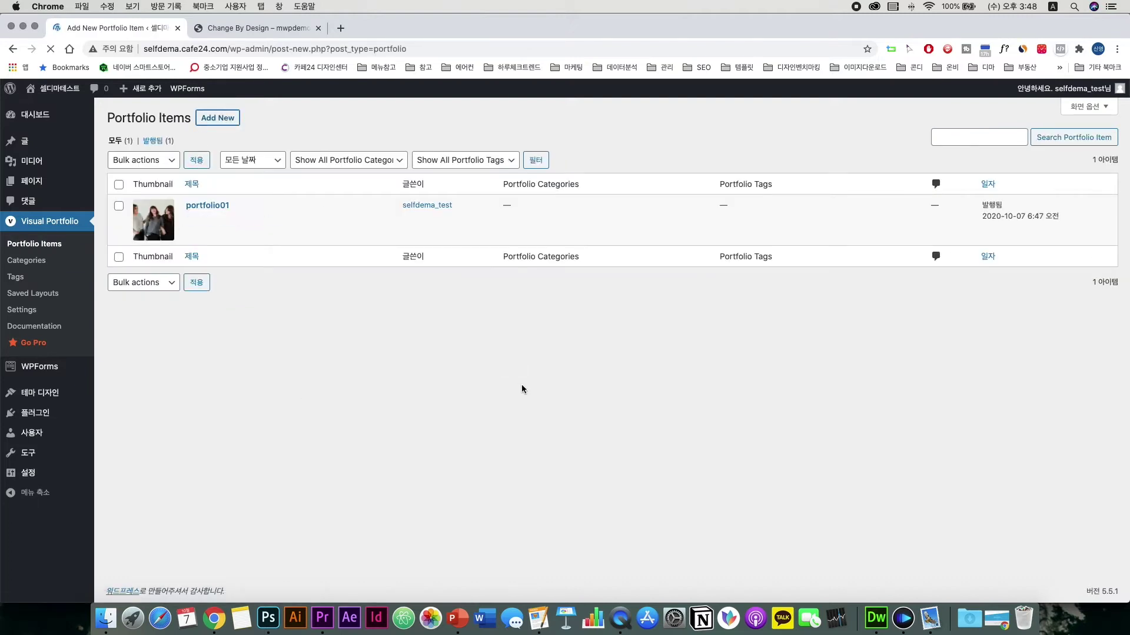
pyautogui.write('portfolio')
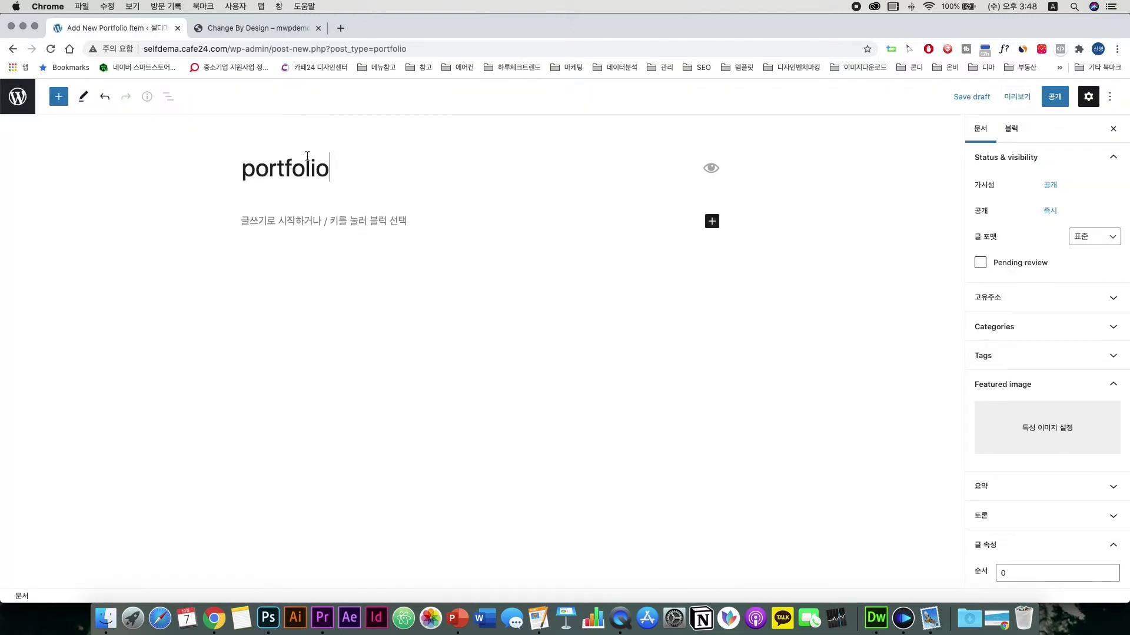
pyautogui.click(1068, 411)
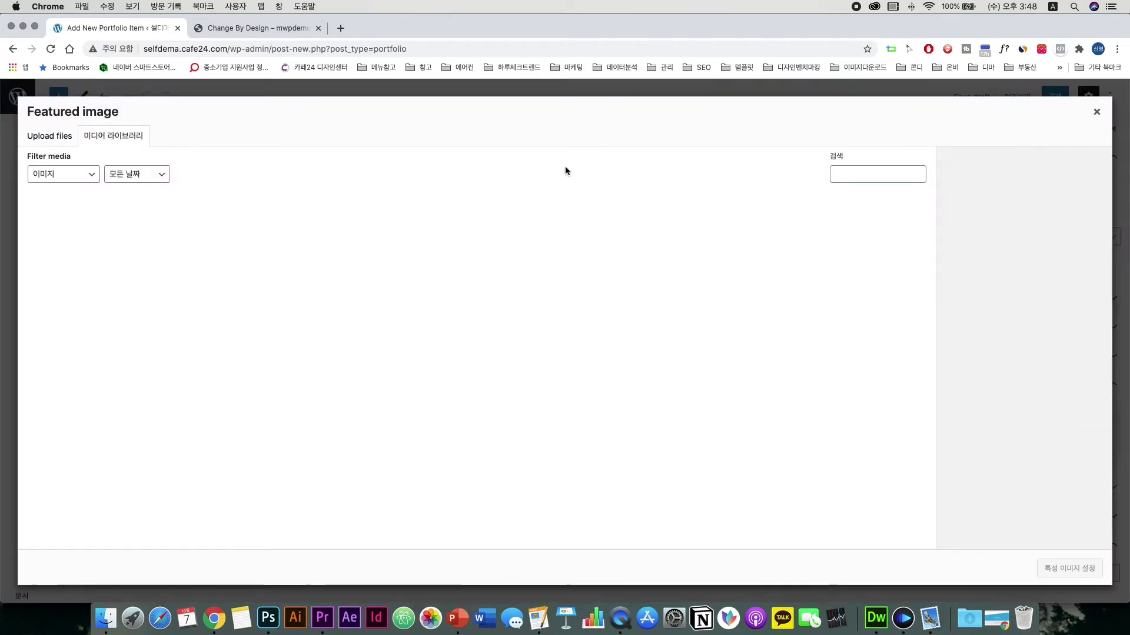
pyautogui.click(521, 236)
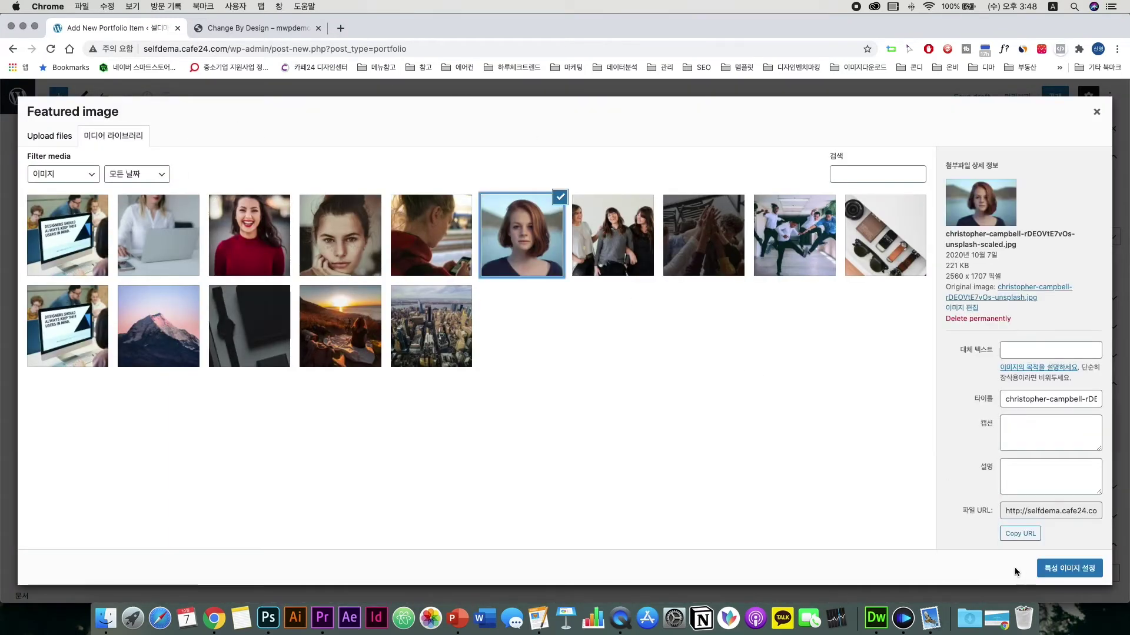
pyautogui.click(1068, 568)
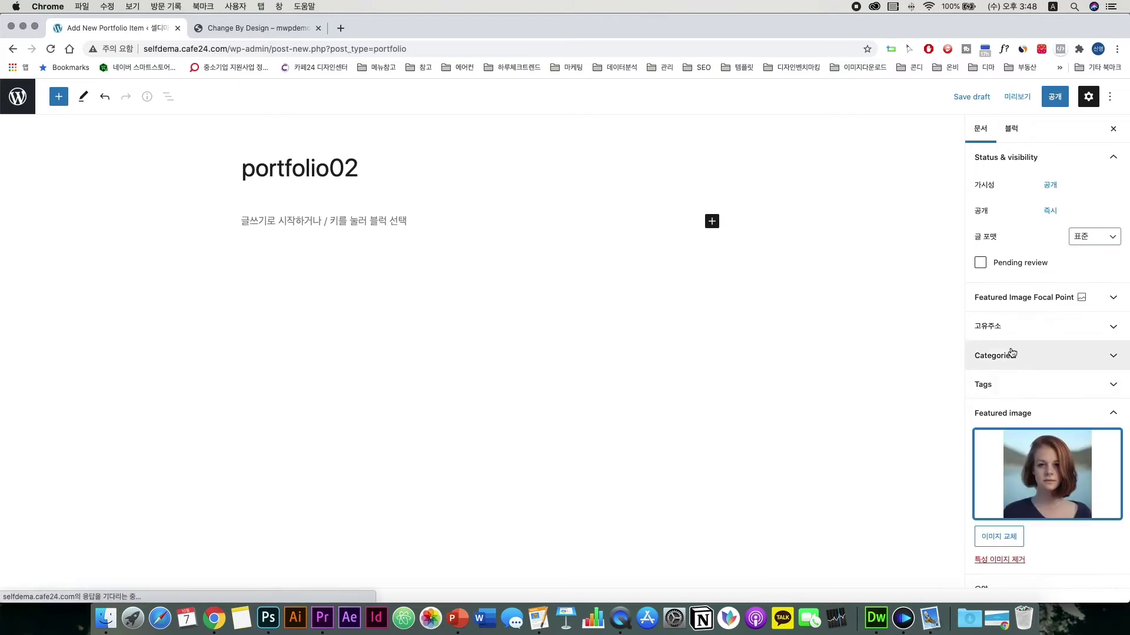
# Assign portfolio02 to category02 and publish it
pyautogui.click(1008, 355)
pyautogui.scroll(-2, 1038, 420)
pyautogui.click(980, 341)
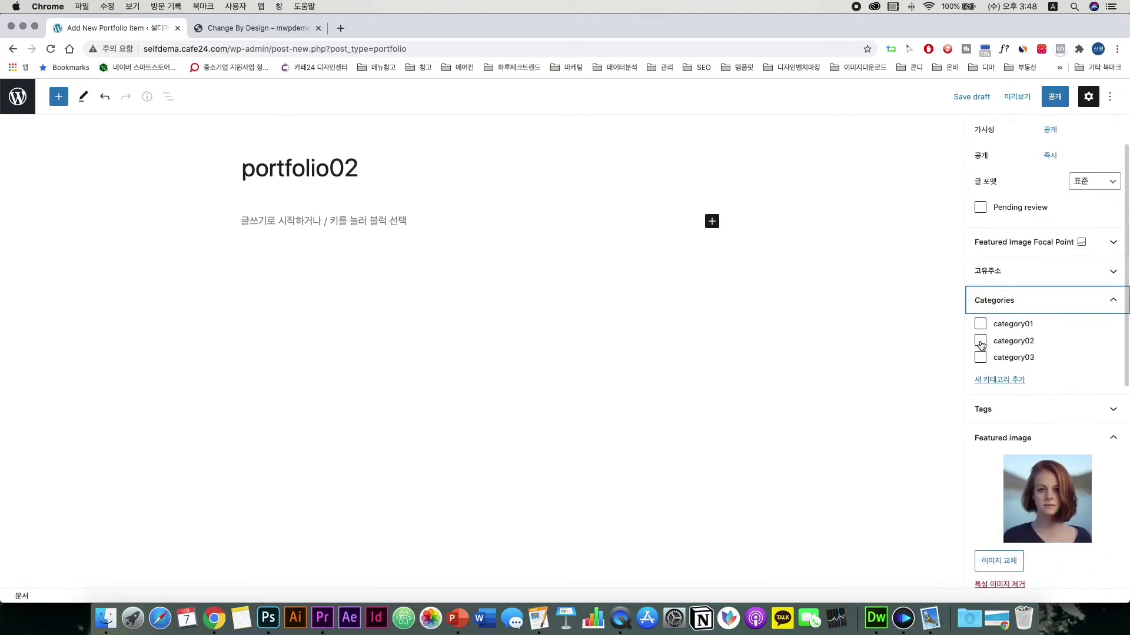
pyautogui.click(1055, 96)
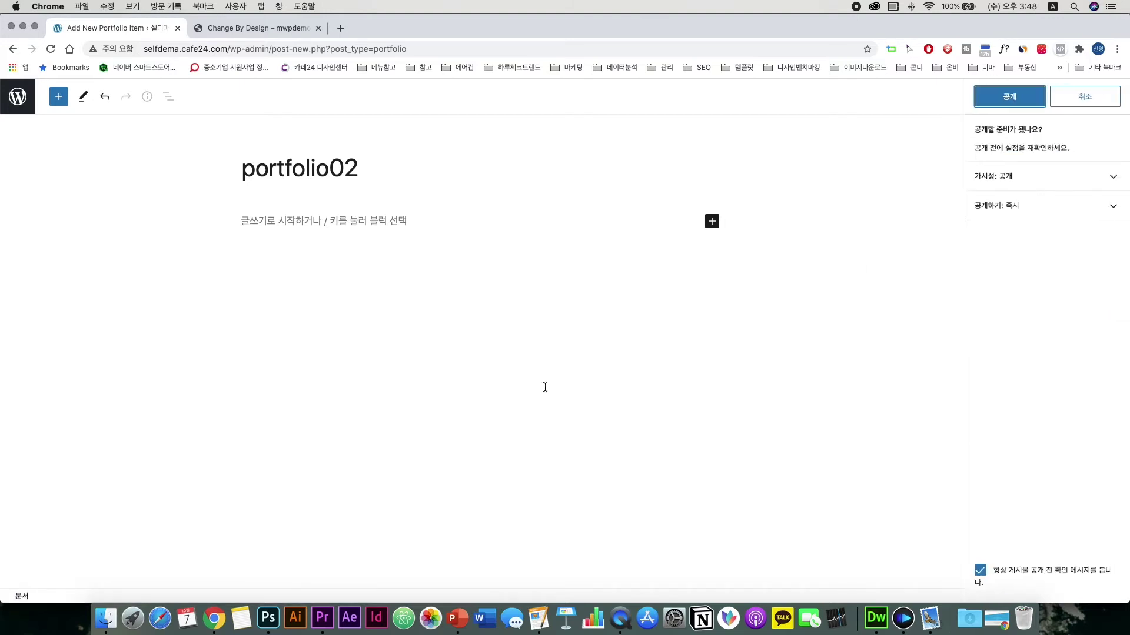
pyautogui.click(994, 103)
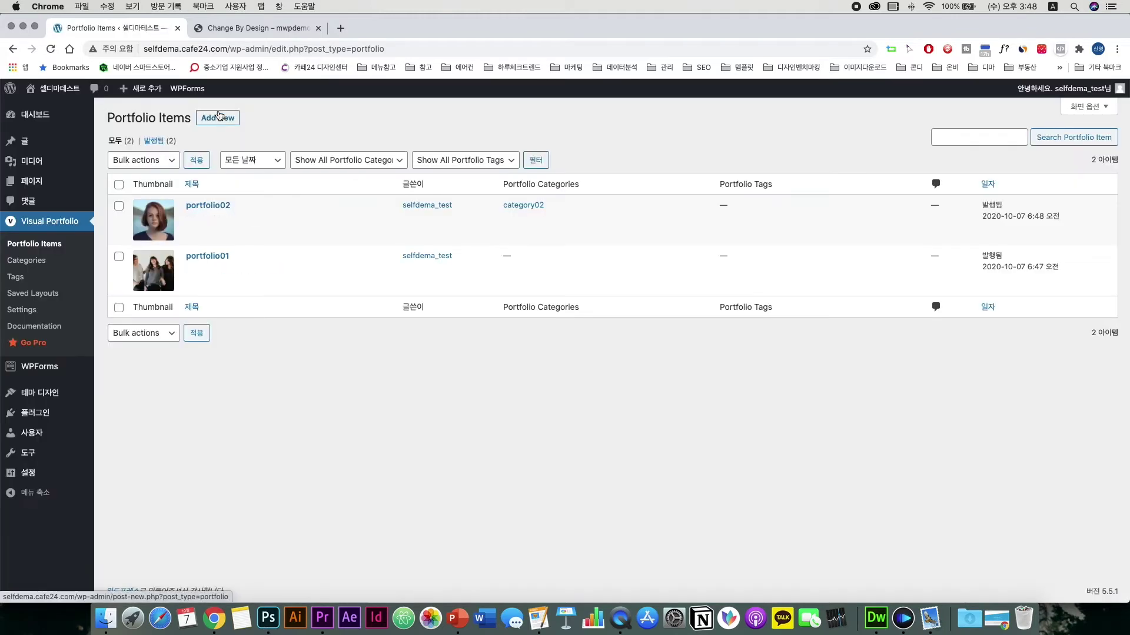
# Create a portfolio item titled "portfolio03" with the library photo of the person in red looking at a phone as featured image
pyautogui.click(218, 117)
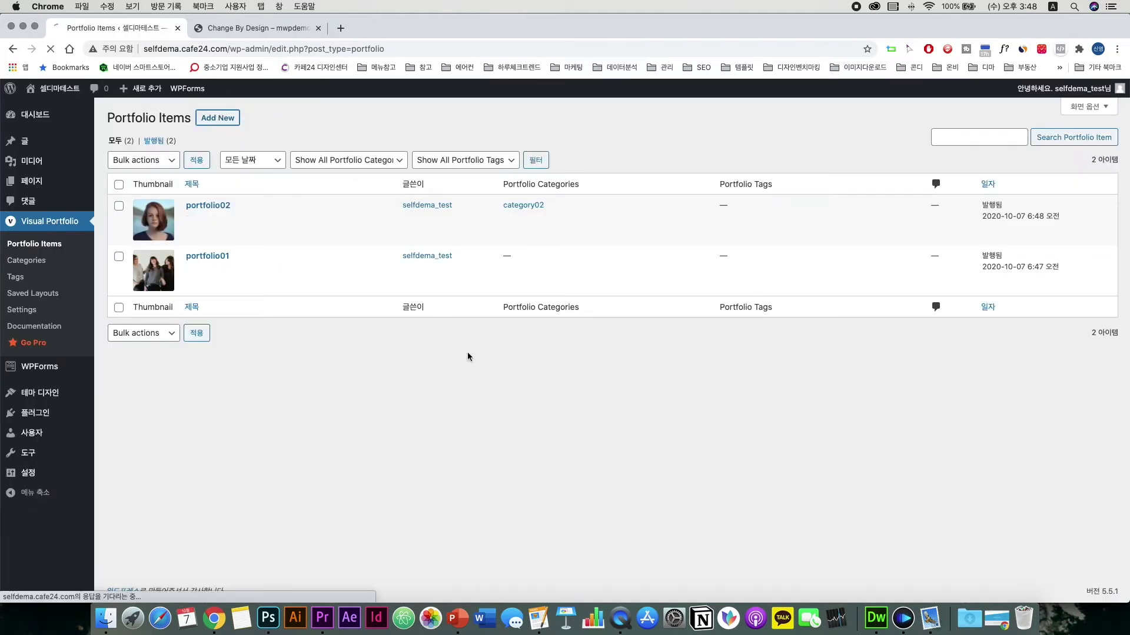
pyautogui.write('portfolio03')
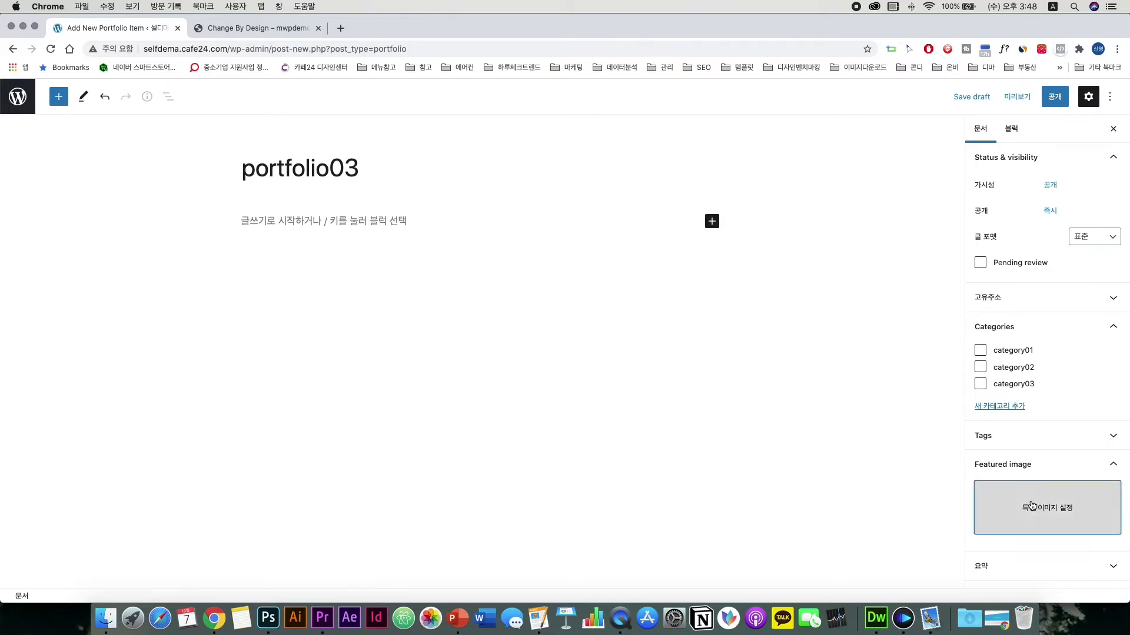
pyautogui.click(988, 513)
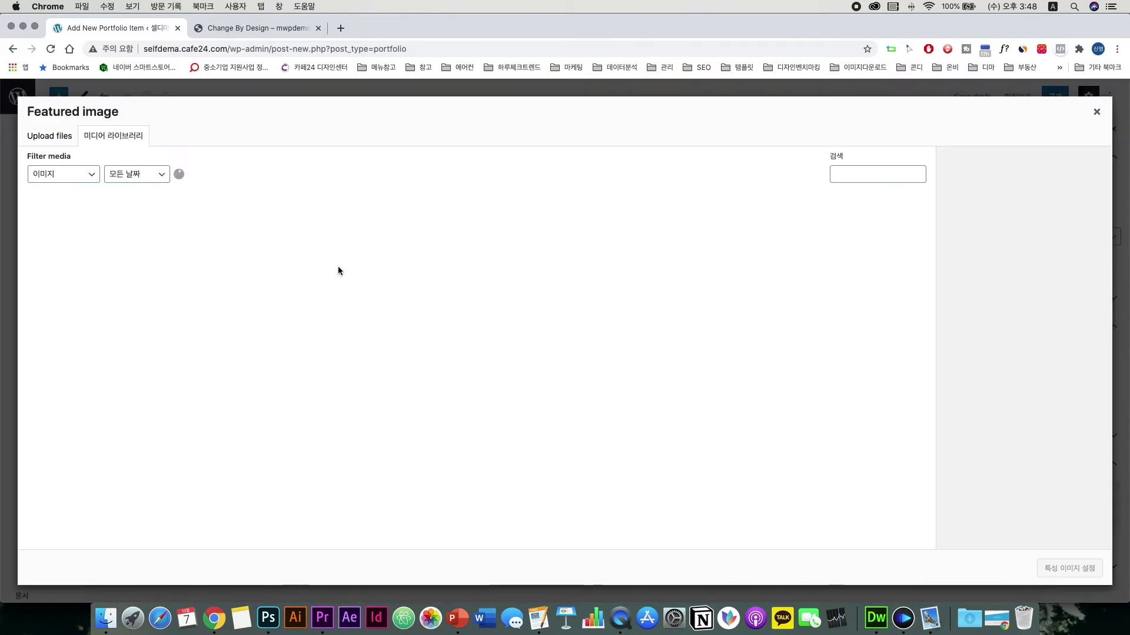
pyautogui.click(413, 232)
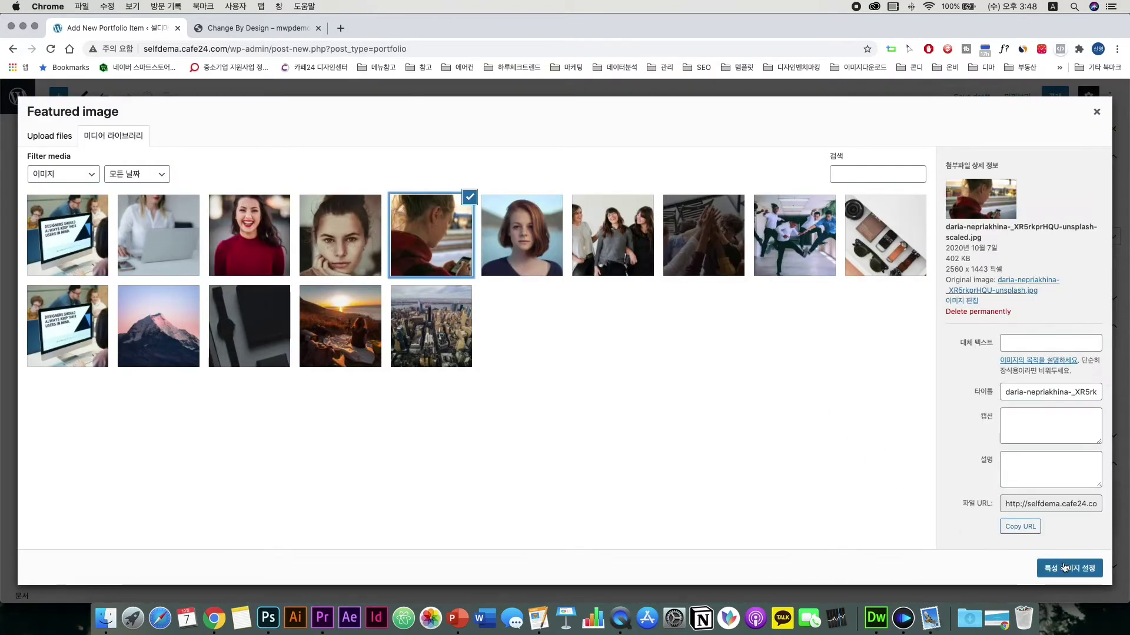
pyautogui.click(1064, 567)
# Assign portfolio03 to category03, publish it and return to the portfolio items list
pyautogui.click(979, 411)
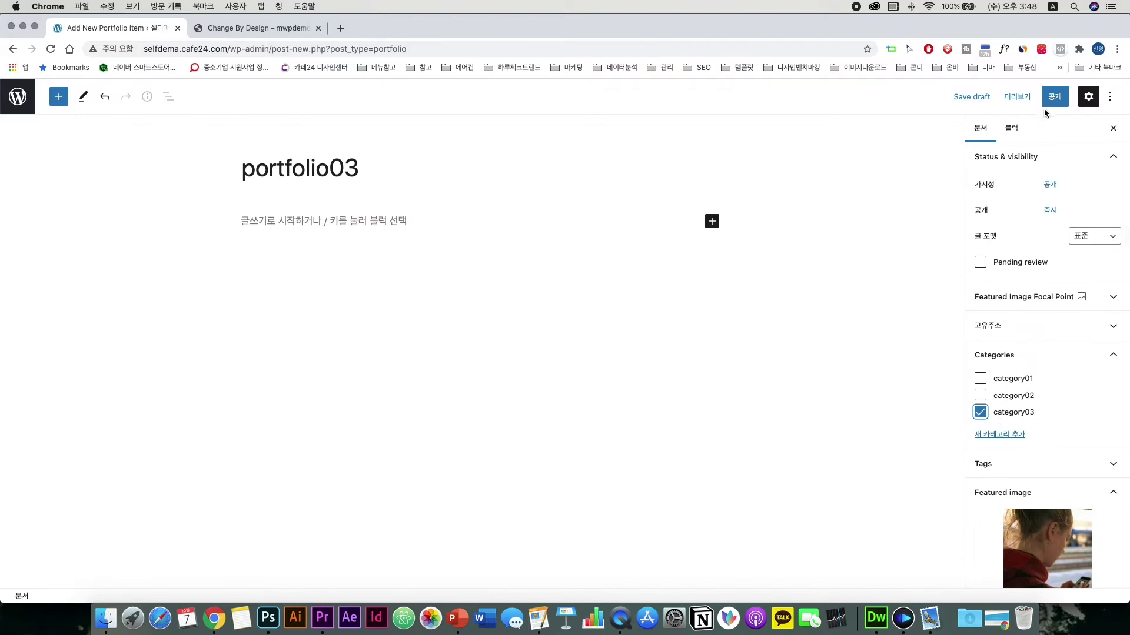
pyautogui.click(1054, 97)
pyautogui.click(991, 167)
pyautogui.click(18, 97)
# Start another portfolio item with the close-up portrait of the woman resting her face on her hand as featured image, in category01
pyautogui.click(217, 114)
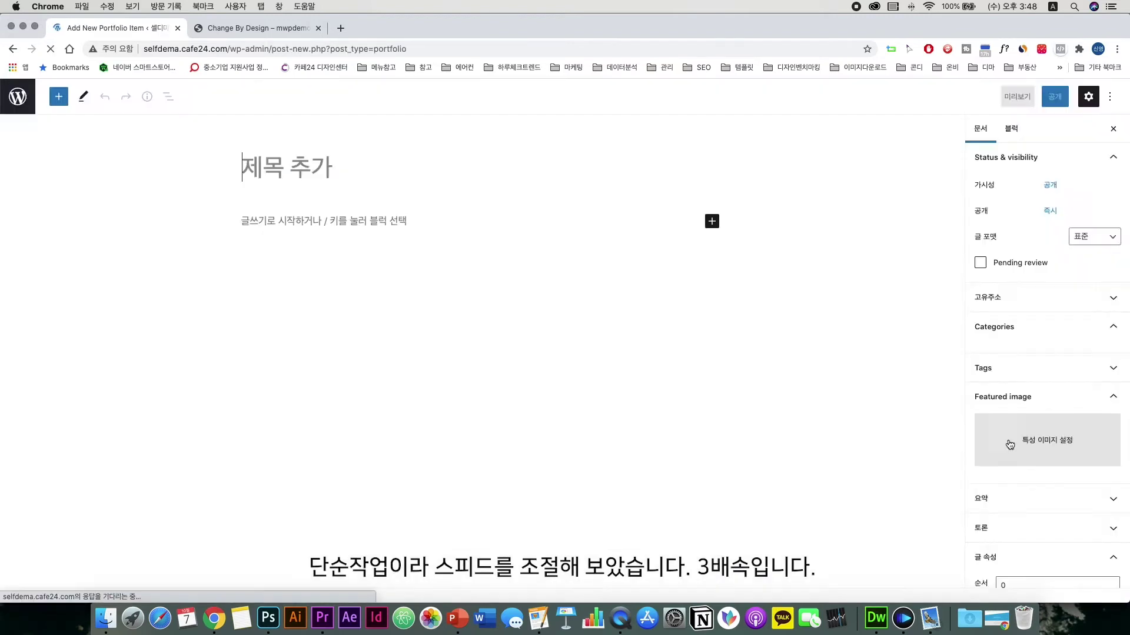
pyautogui.click(1006, 440)
pyautogui.click(340, 235)
pyautogui.click(1066, 568)
pyautogui.click(980, 379)
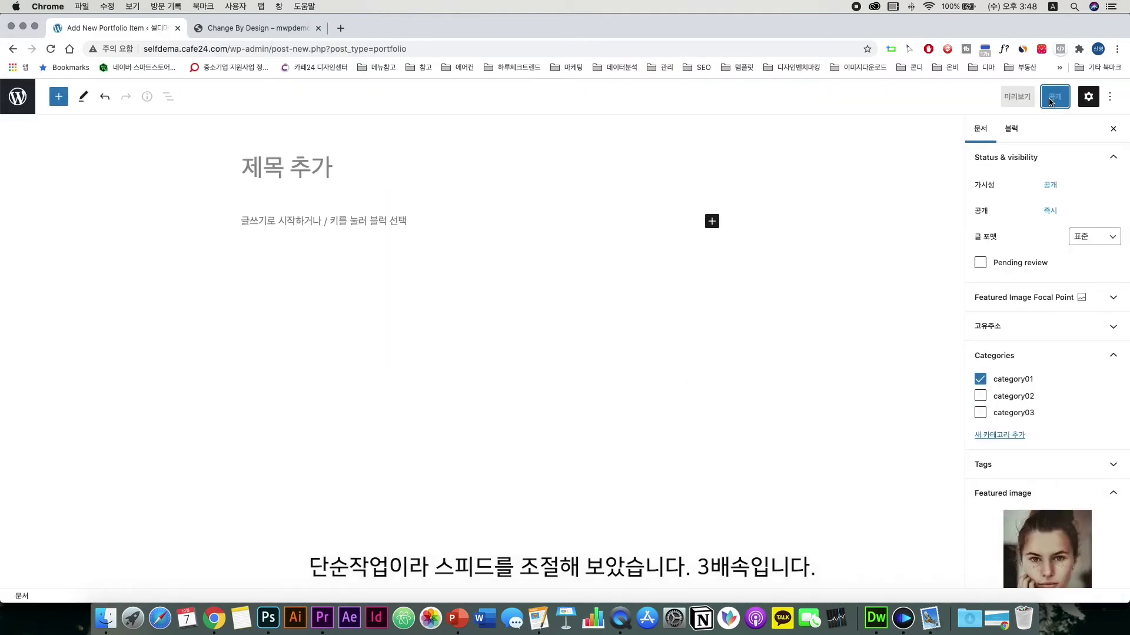
# Title the item "portfolio04", publish it and return to the portfolio items list
pyautogui.click(449, 171)
pyautogui.write('portfolio04')
pyautogui.click(1054, 97)
pyautogui.click(991, 167)
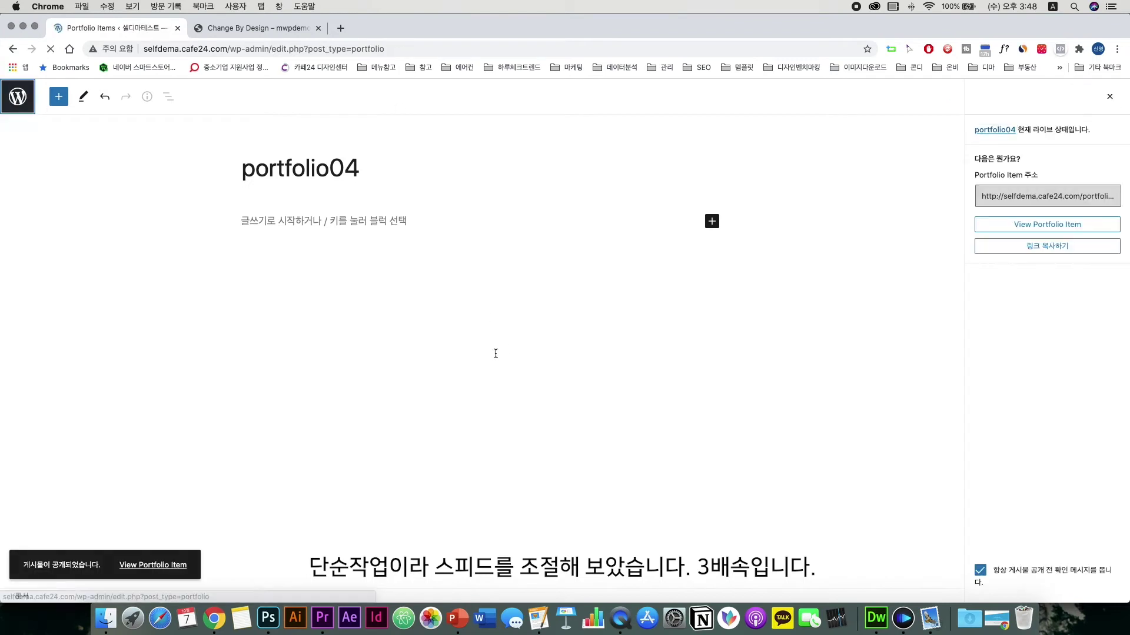
pyautogui.click(17, 97)
# Create a portfolio item titled "portfolio05" with the library photo of the laughing woman in a red sweater as featured image
pyautogui.click(220, 114)
pyautogui.click(332, 177)
pyautogui.write('portfolio05')
pyautogui.click(1047, 508)
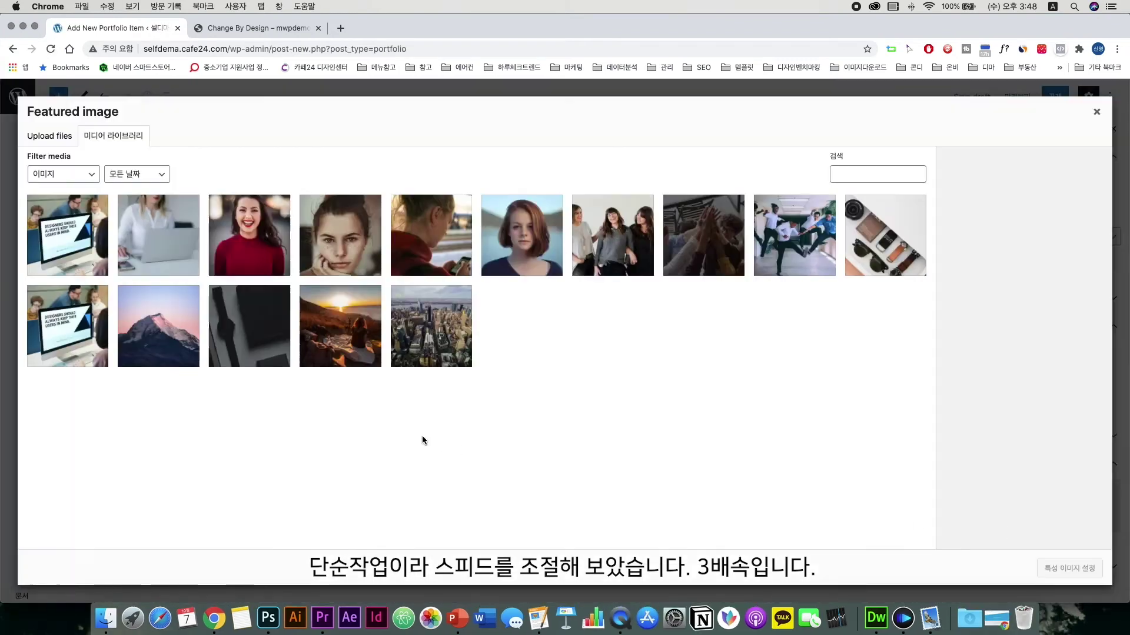
pyautogui.click(251, 230)
pyautogui.click(1065, 559)
# Assign portfolio05 to category01, publish it and return to the portfolio items list
pyautogui.click(980, 379)
pyautogui.click(1054, 96)
pyautogui.click(990, 167)
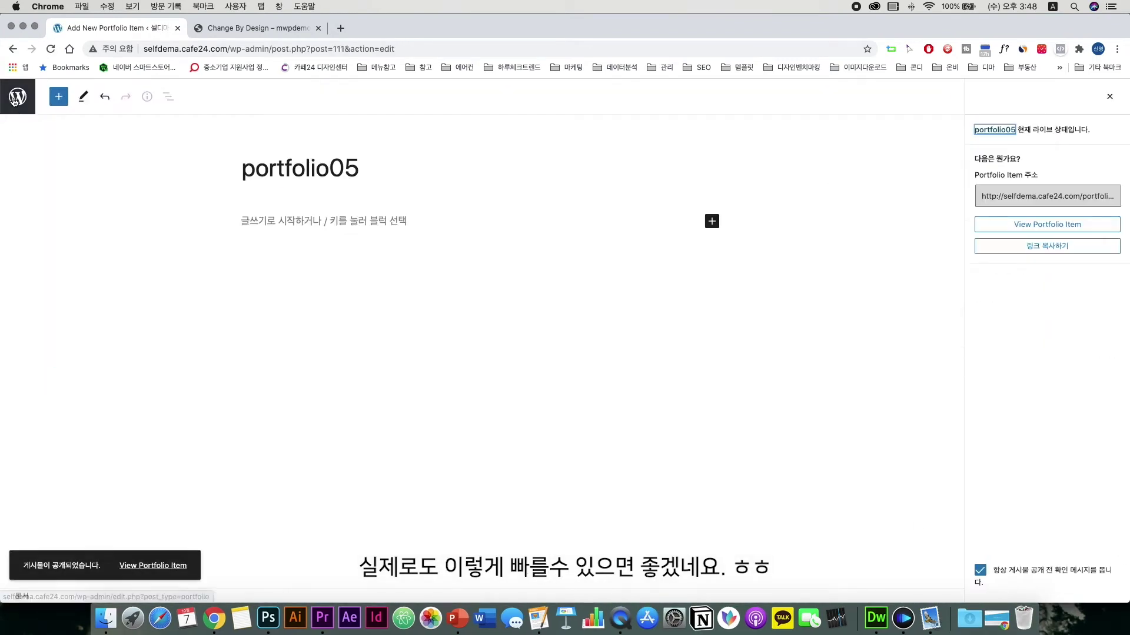
pyautogui.click(18, 97)
# Create a portfolio item titled "portfolio06" with the library photo of the person in white using a laptop as featured image
pyautogui.click(218, 114)
pyautogui.write('portfolio06')
pyautogui.click(1047, 506)
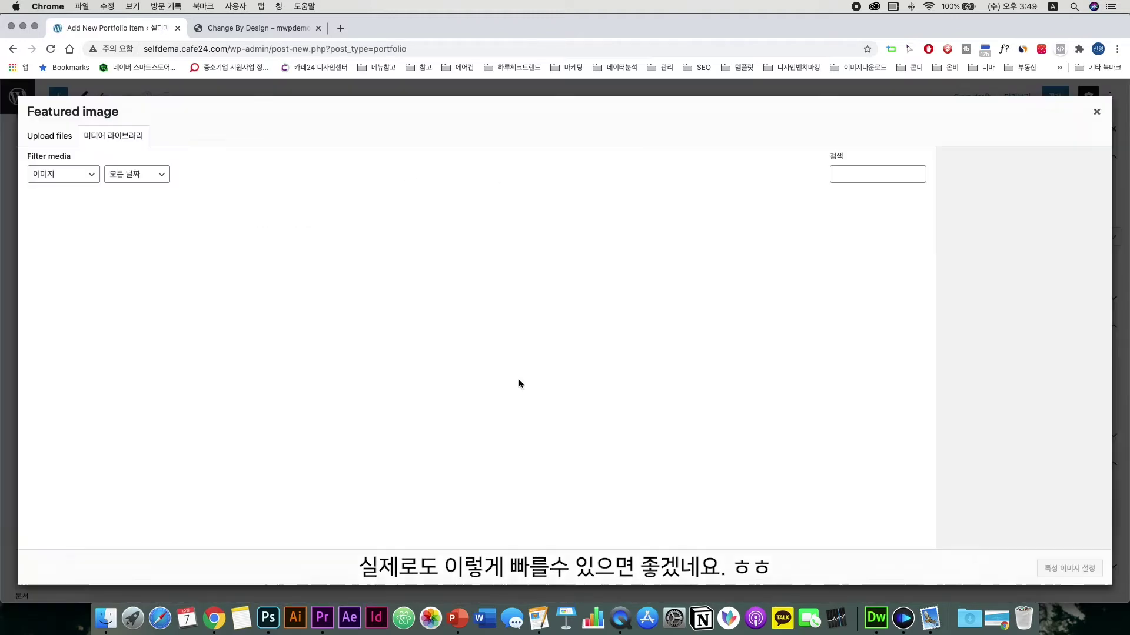
pyautogui.click(159, 232)
pyautogui.click(1062, 563)
# Assign portfolio06 to category02, publish it and return to the portfolio items list
pyautogui.click(980, 395)
pyautogui.click(1054, 96)
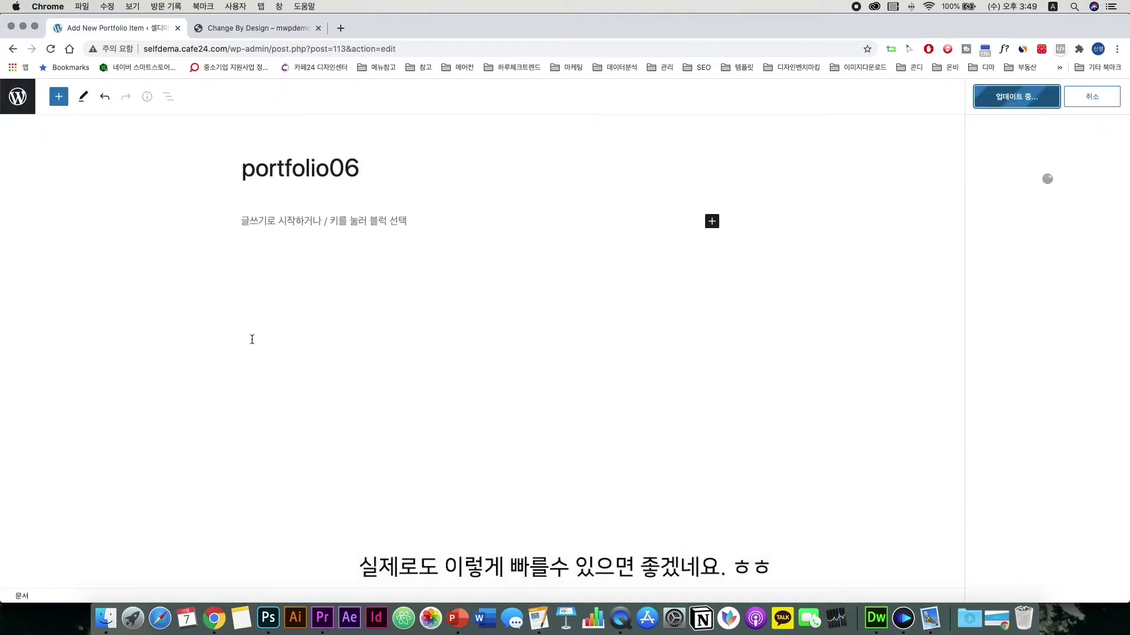
pyautogui.click(1017, 95)
pyautogui.click(18, 96)
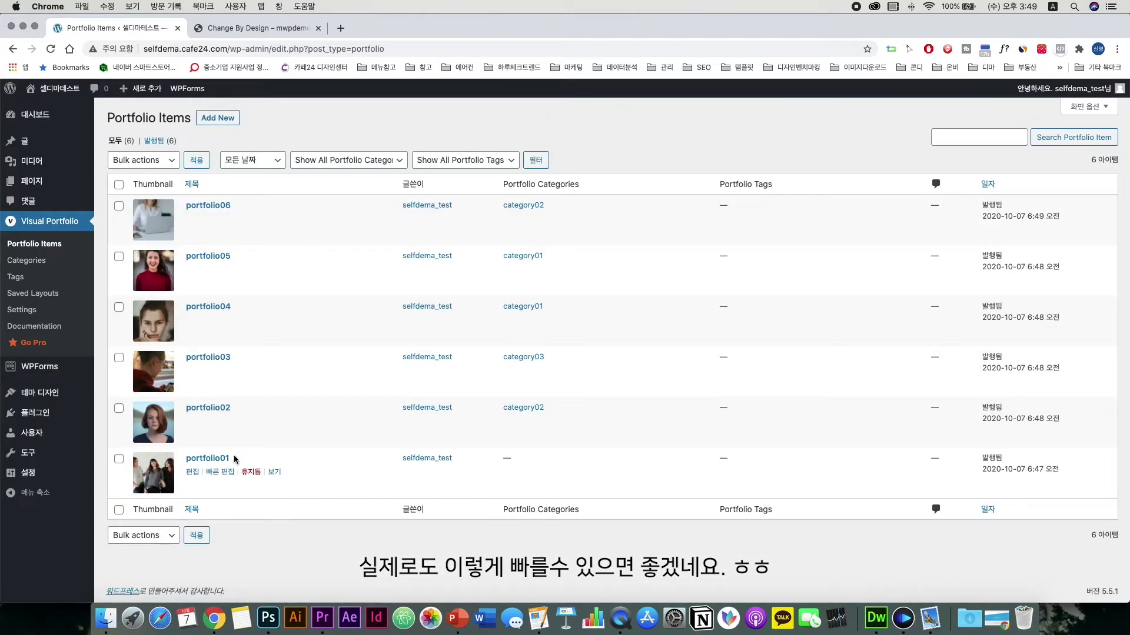
# Add portfolio01 to category01, update it and return to the portfolio items list
pyautogui.click(189, 473)
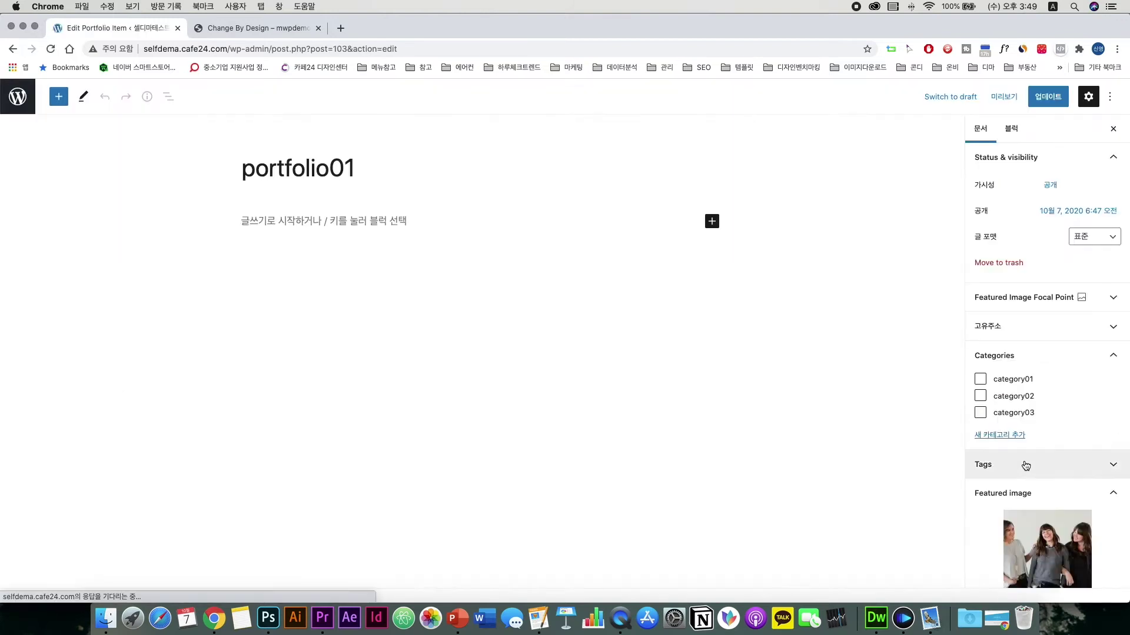
pyautogui.click(981, 364)
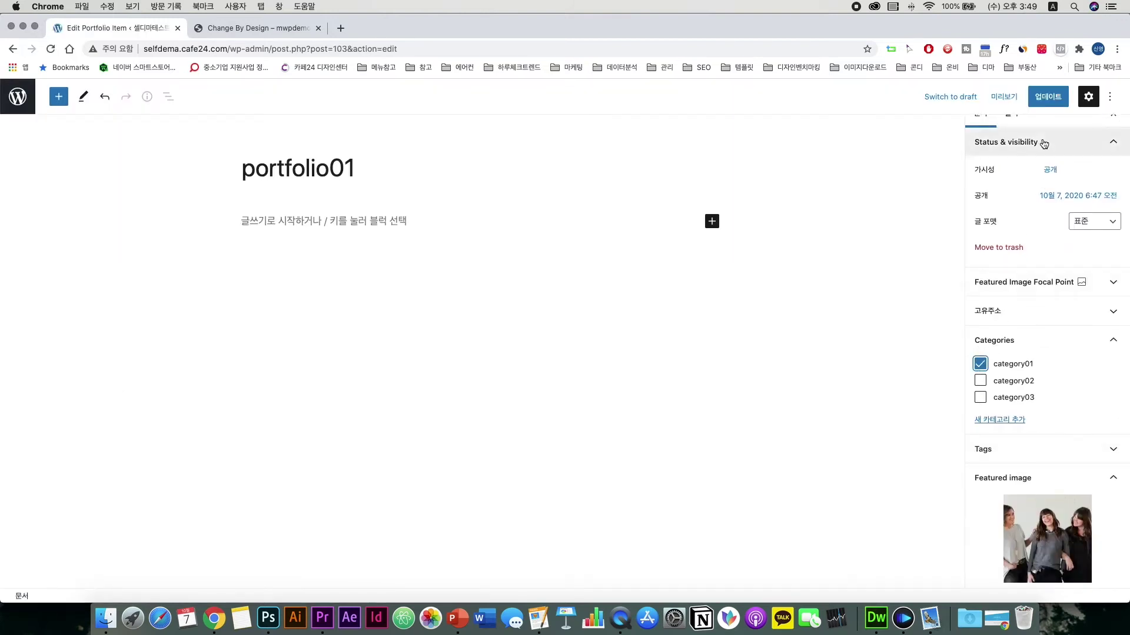
pyautogui.click(1043, 105)
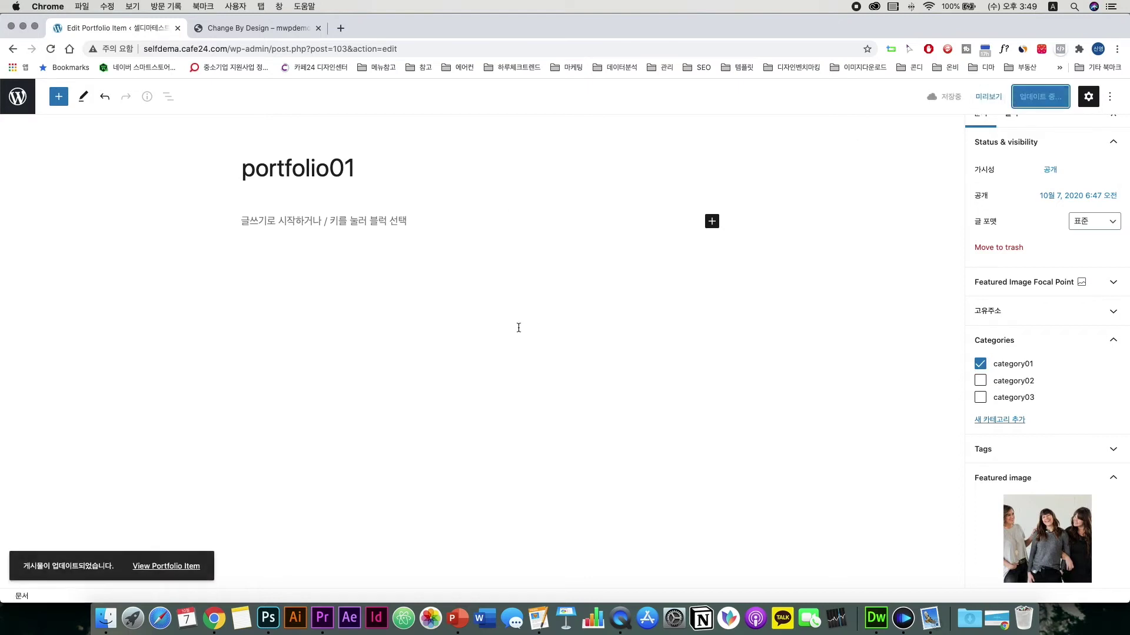
pyautogui.click(18, 96)
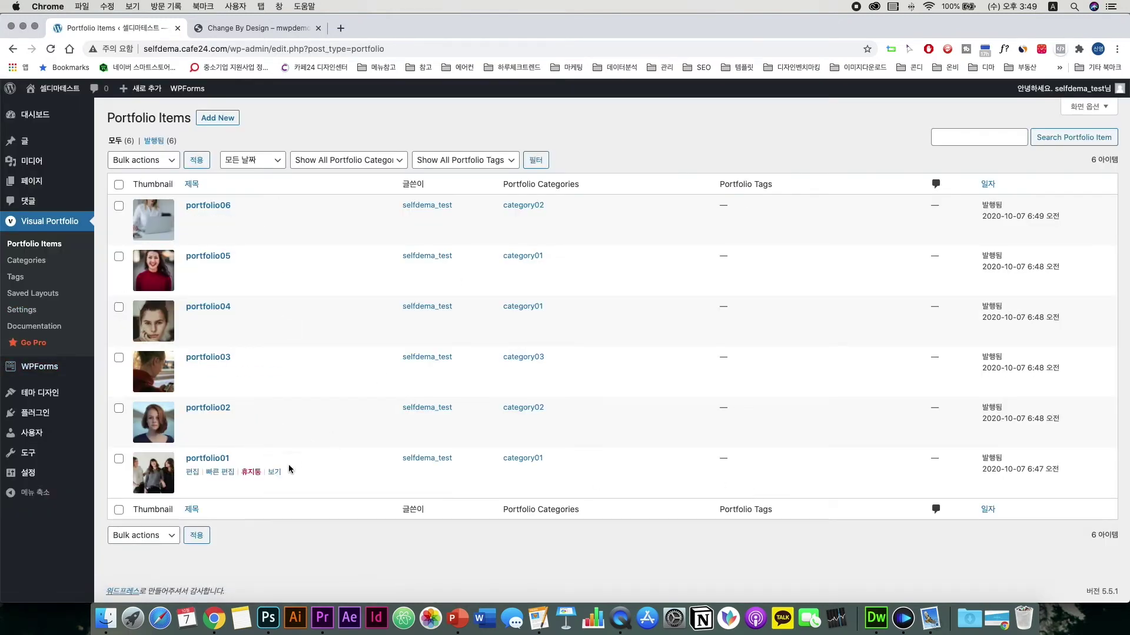
# Open the saved layout test_portfolio for editing
pyautogui.click(18, 294)
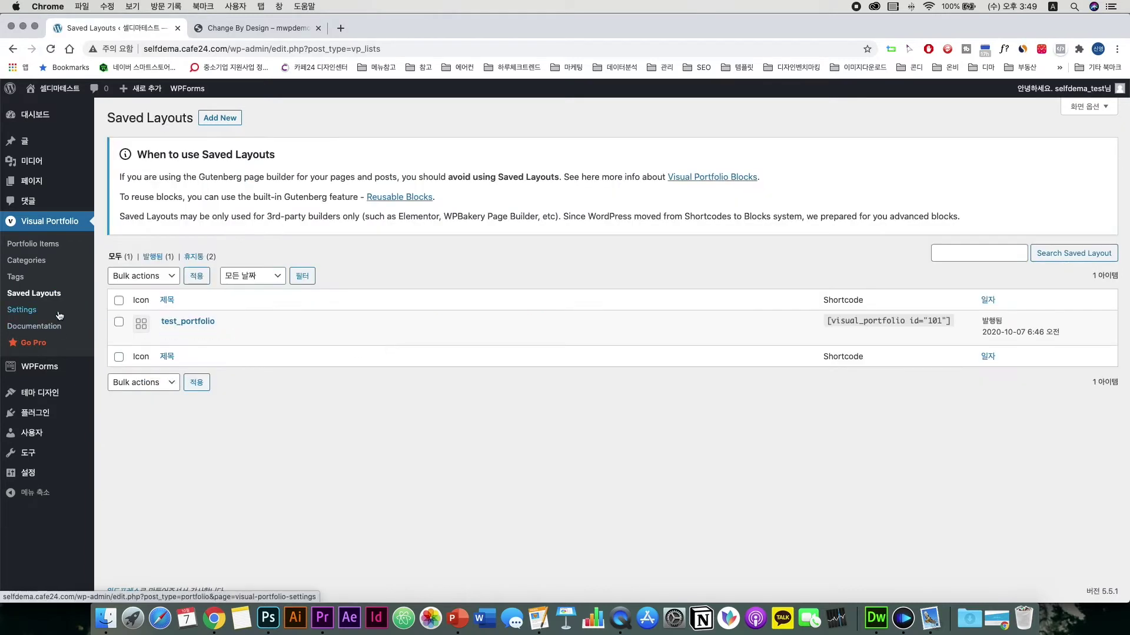
pyautogui.moveTo(168, 336)
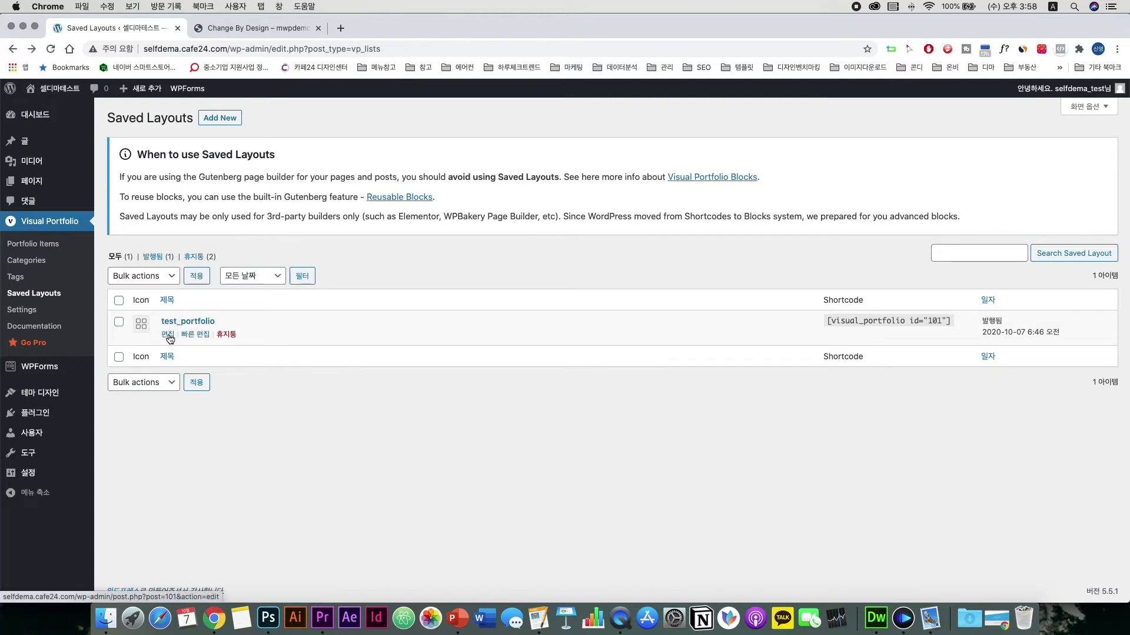
pyautogui.click(168, 336)
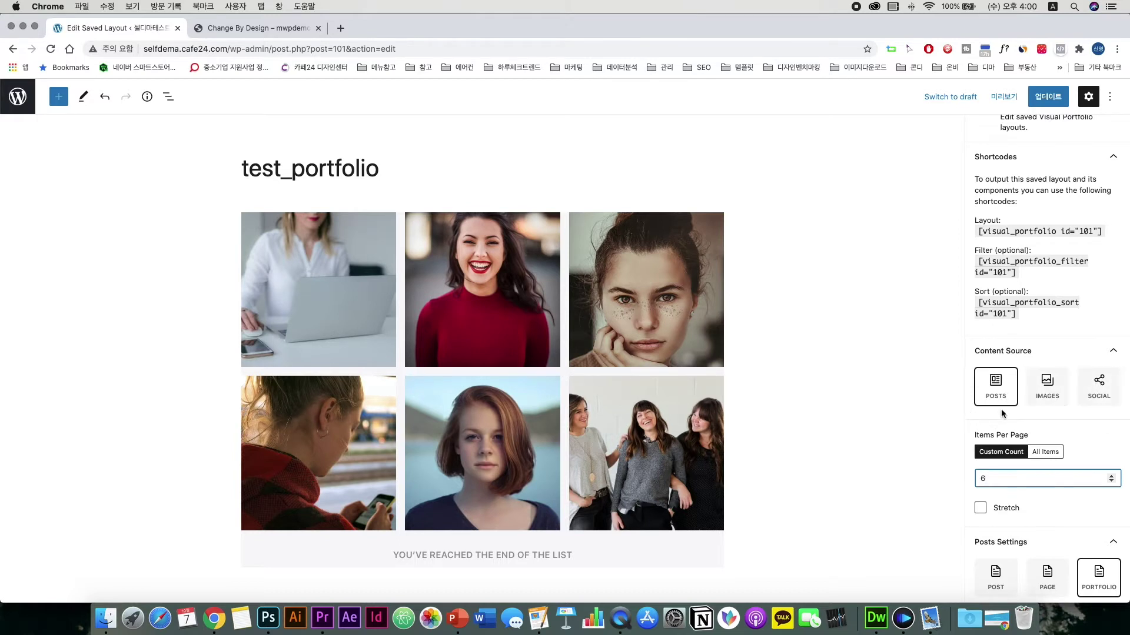
# Try Images as the layout's content source and add the close-up portrait of the woman resting her face on her hand
pyautogui.click(1048, 390)
pyautogui.scroll(-2, 1079, 497)
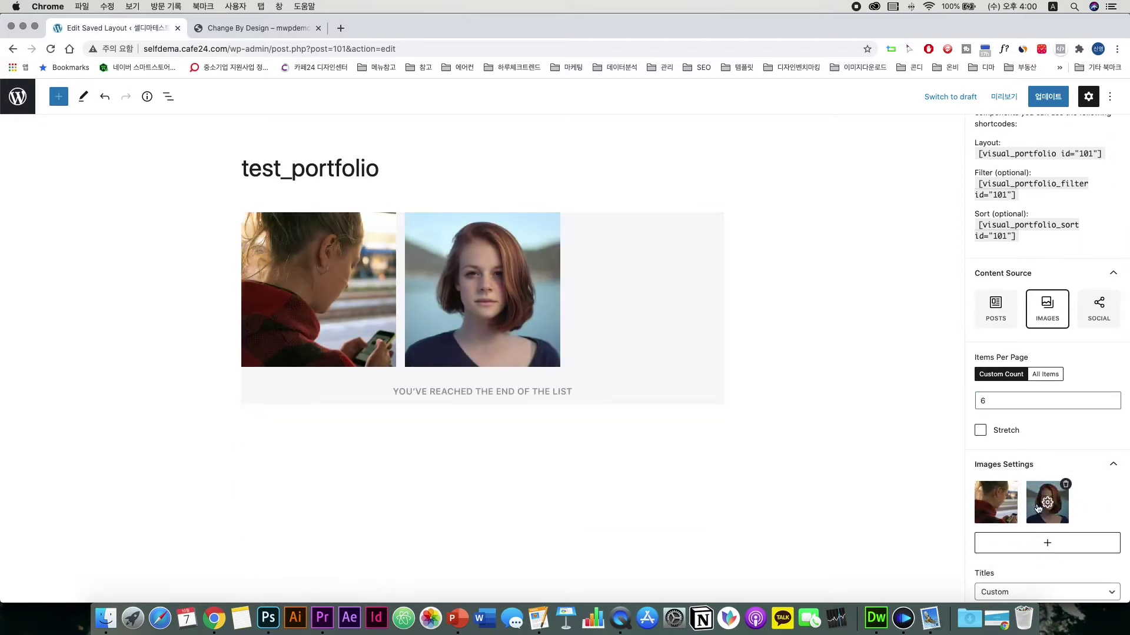
pyautogui.click(1043, 540)
pyautogui.click(335, 252)
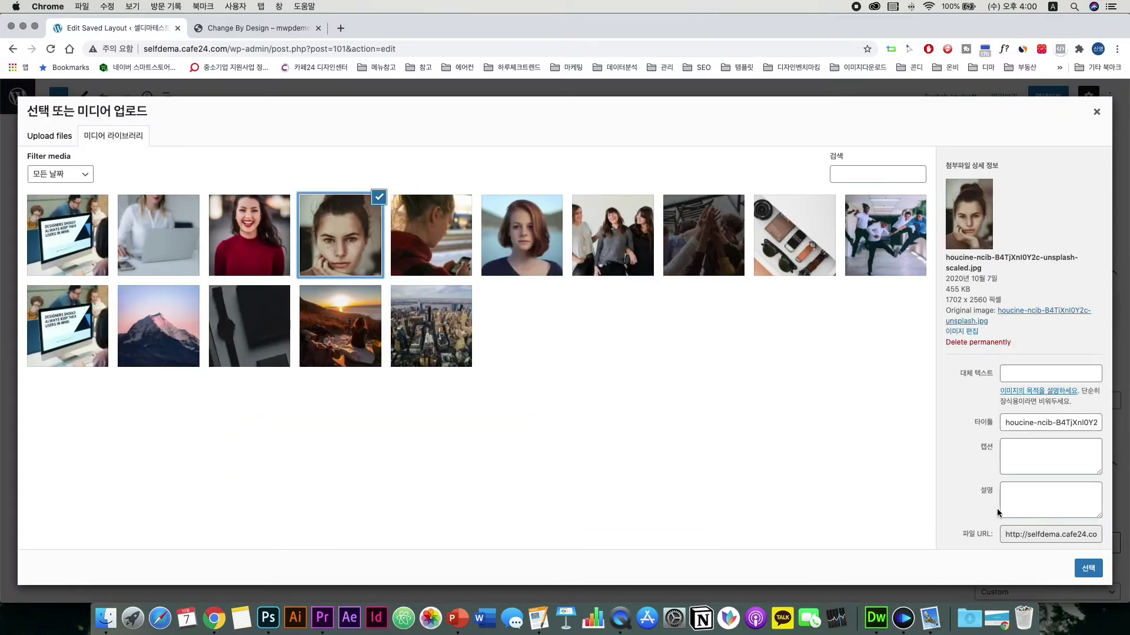
pyautogui.click(1088, 566)
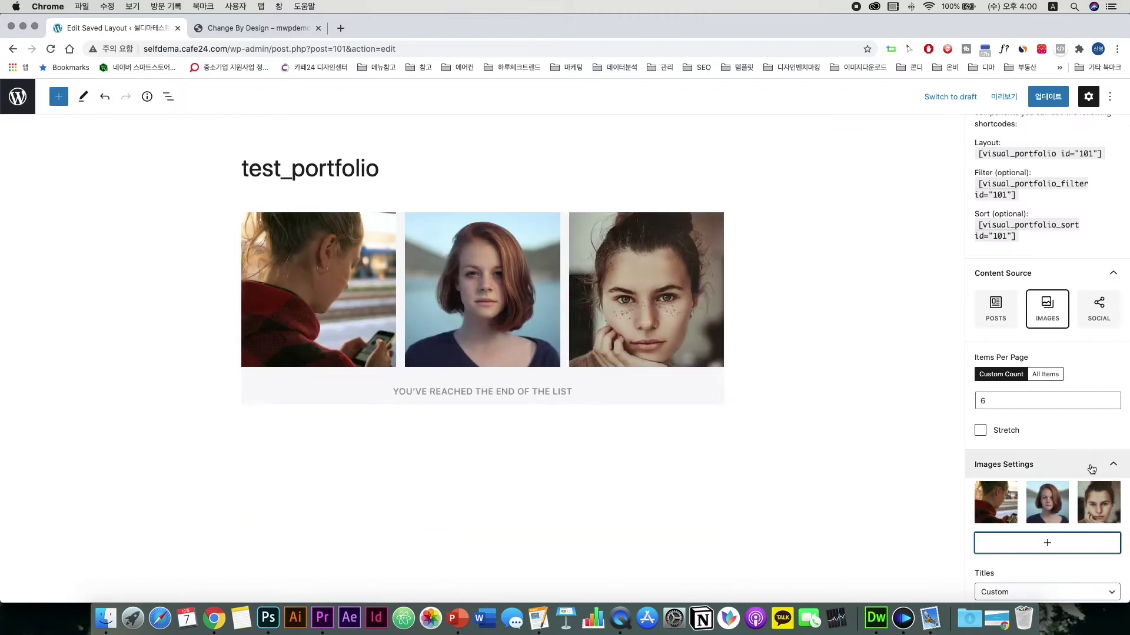
# Try Social as the content source, view its stream settings and restore Posts as the source
pyautogui.click(1098, 308)
pyautogui.scroll(-2, 1078, 422)
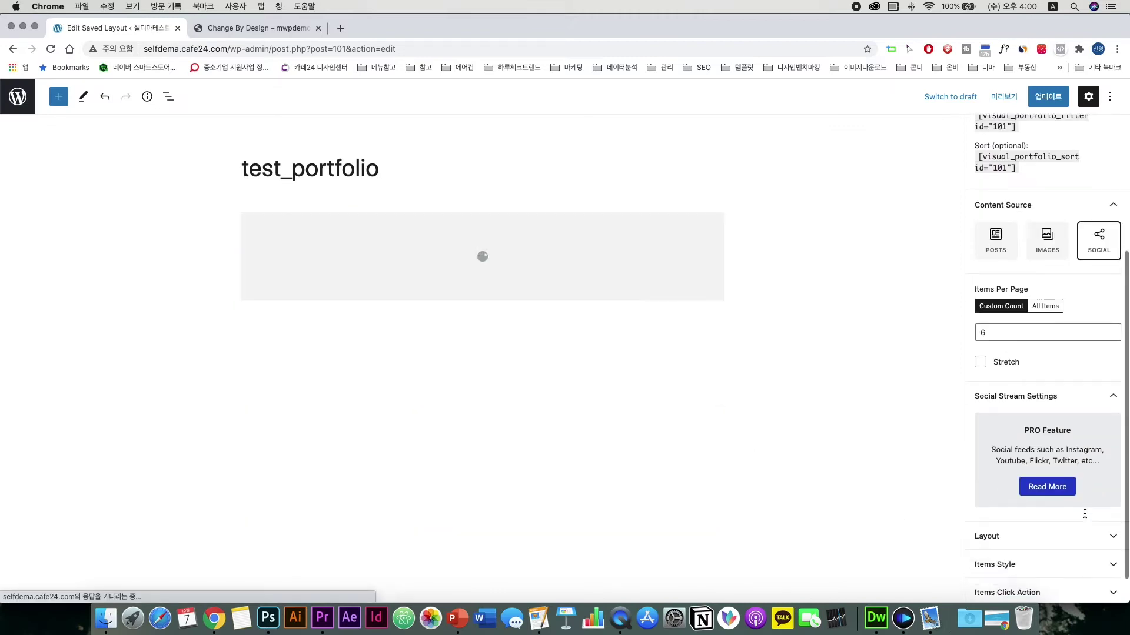
pyautogui.scroll(1, 1101, 287)
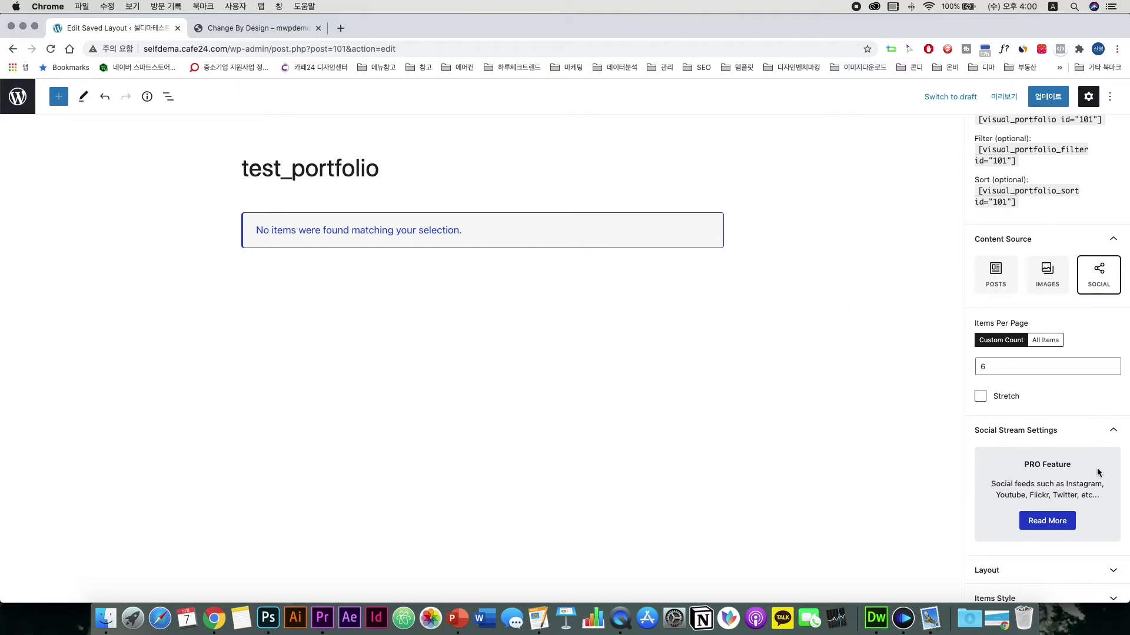
pyautogui.click(997, 276)
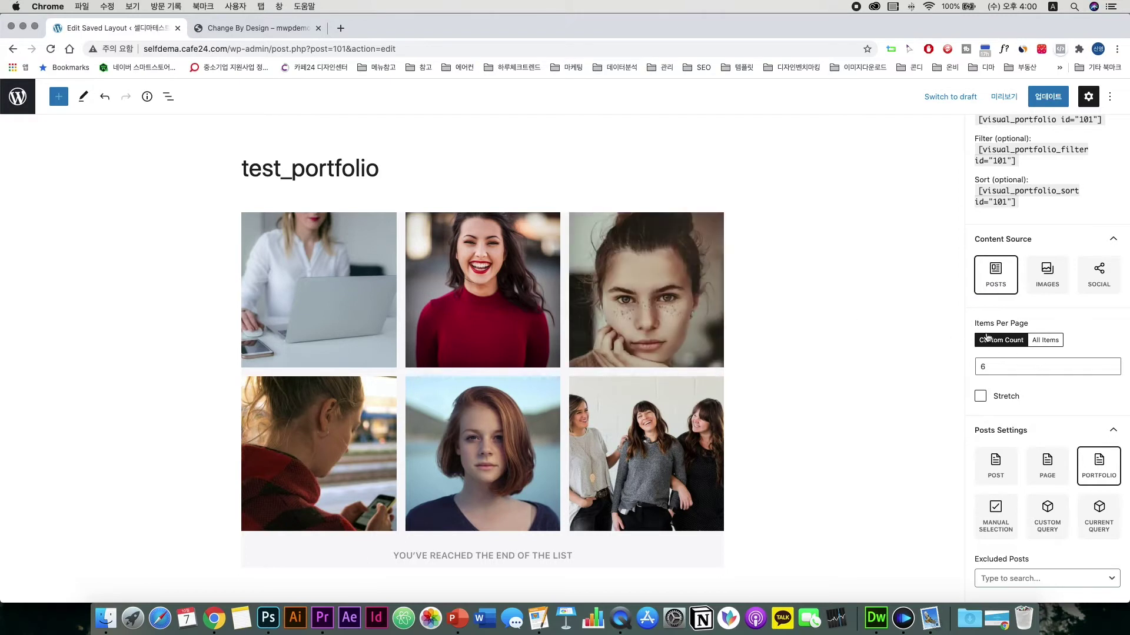
# Try 4 items per page and the All Items option, and restore the custom count of 6
pyautogui.scroll(-2, 987, 337)
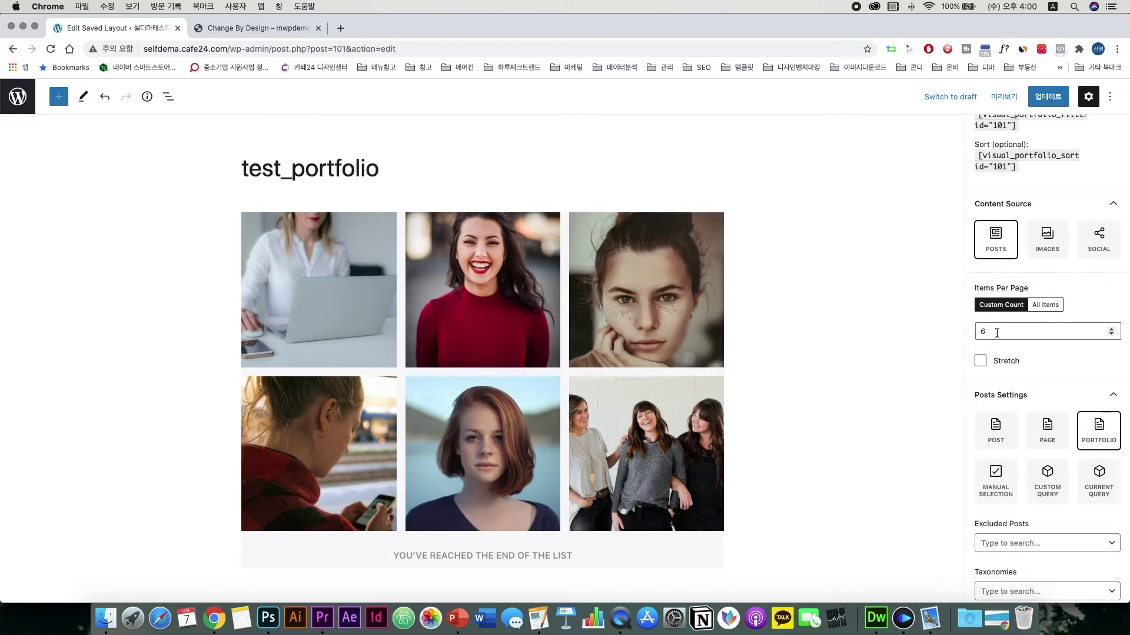
pyautogui.moveTo(996, 333); pyautogui.dragTo(972, 334)
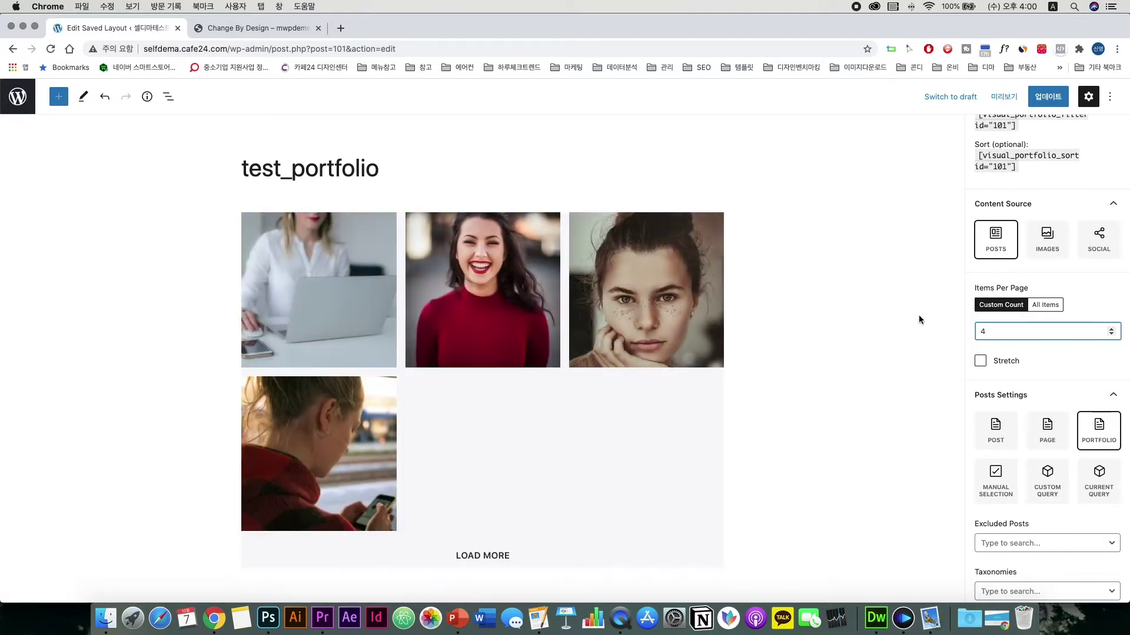
pyautogui.click(1040, 310)
pyautogui.click(676, 144)
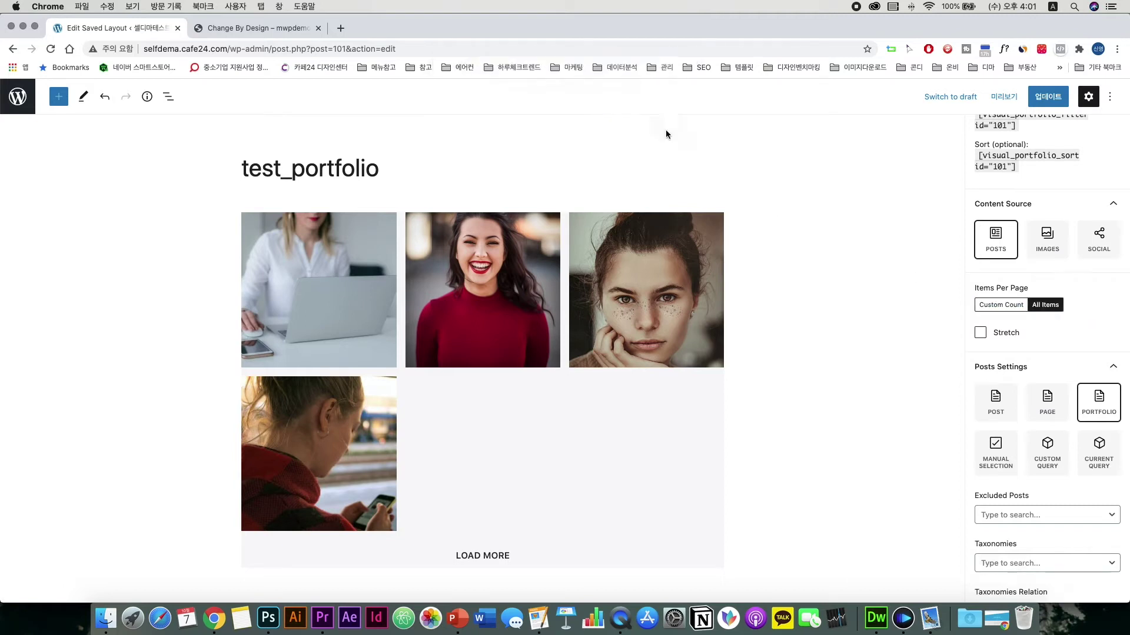
pyautogui.click(1002, 306)
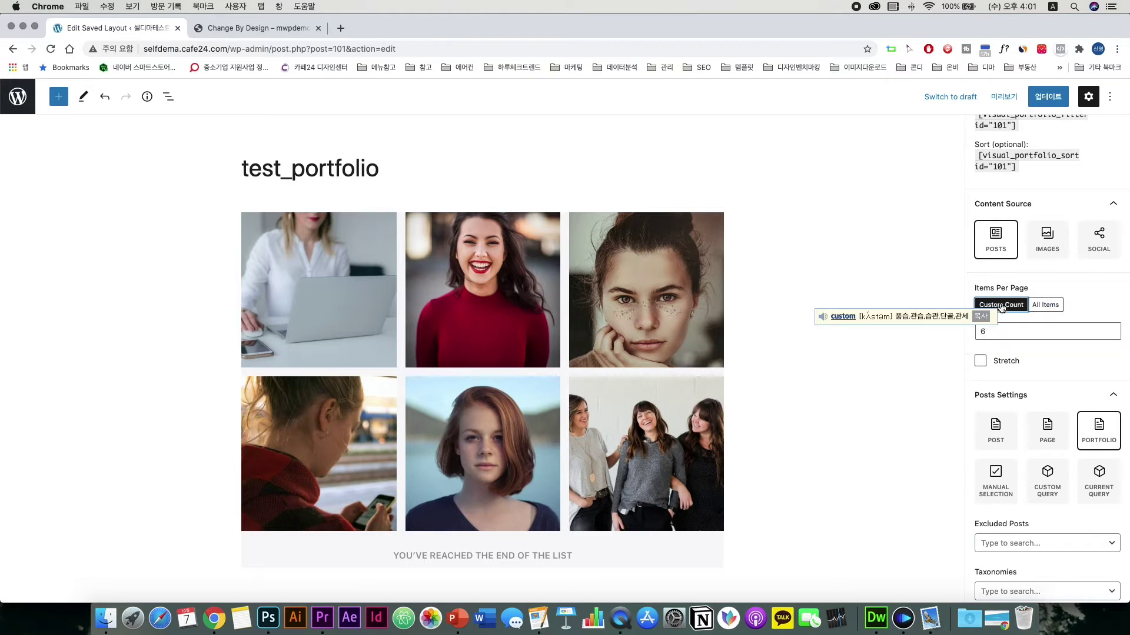
pyautogui.click(1021, 332)
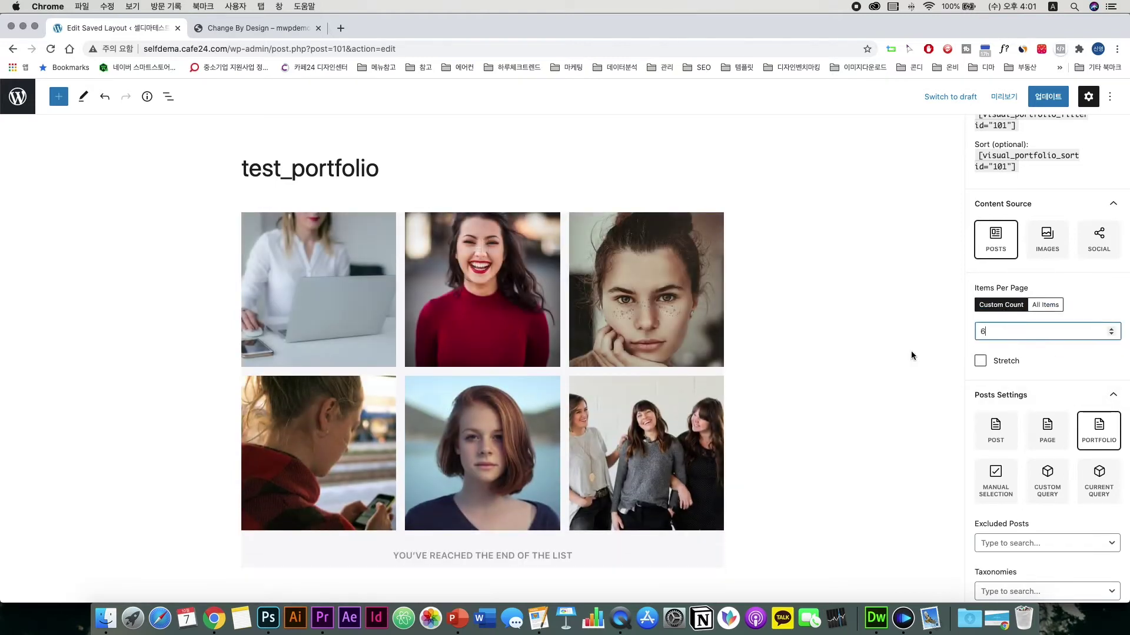
# Preview the gallery with Post and Page as the posts source, and set it back to Portfolio
pyautogui.scroll(-5, 1025, 369)
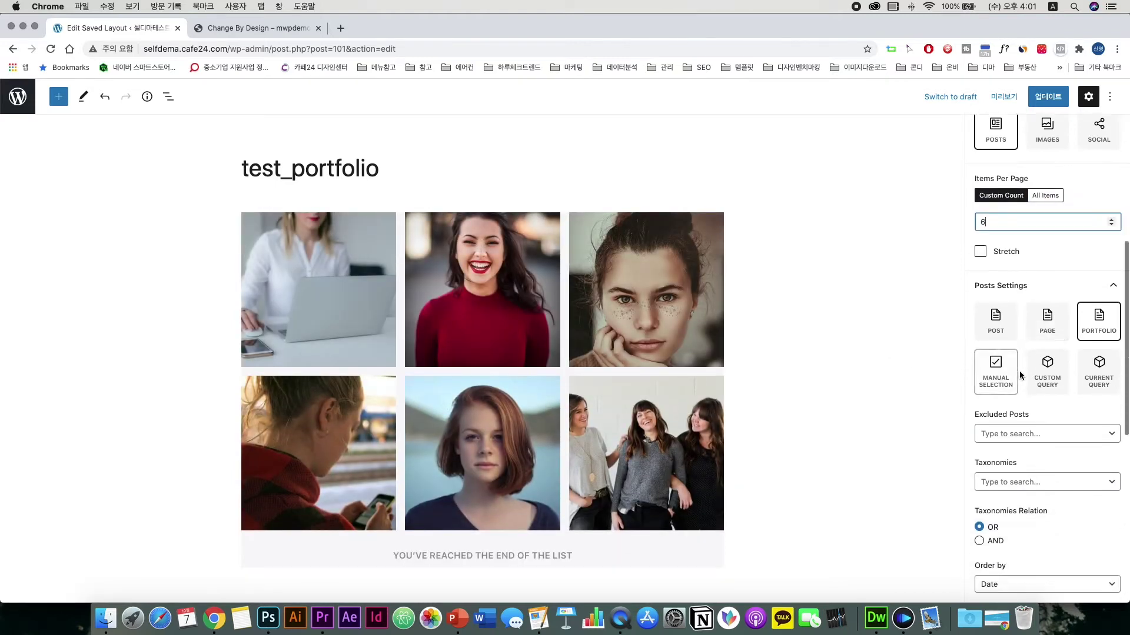
pyautogui.scroll(-2, 1049, 379)
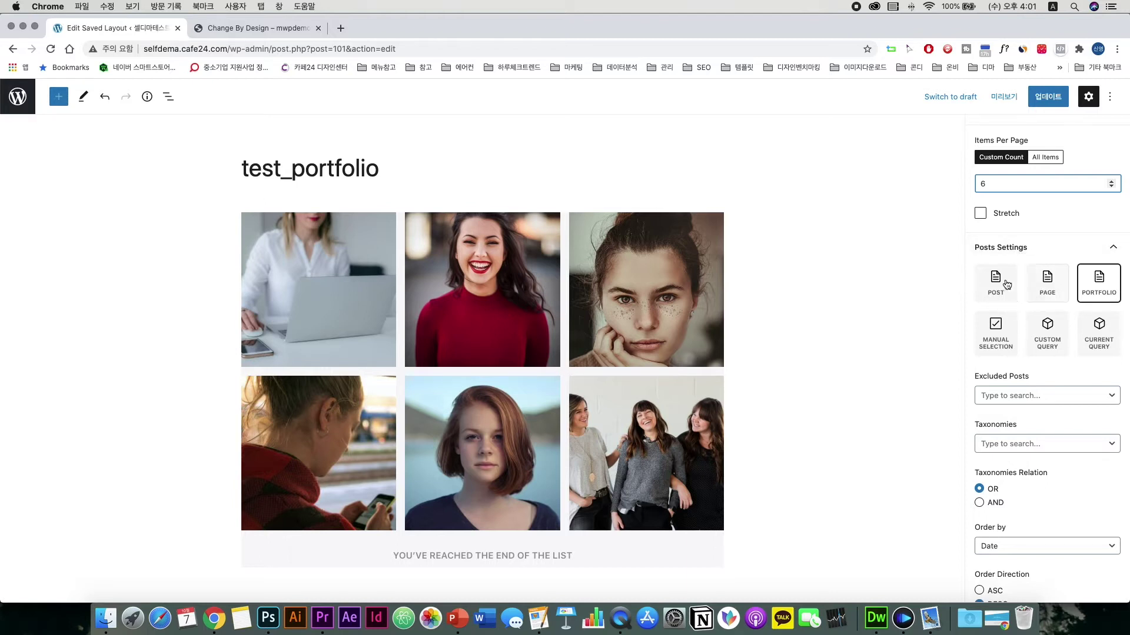
pyautogui.moveTo(997, 292)
pyautogui.click(999, 285)
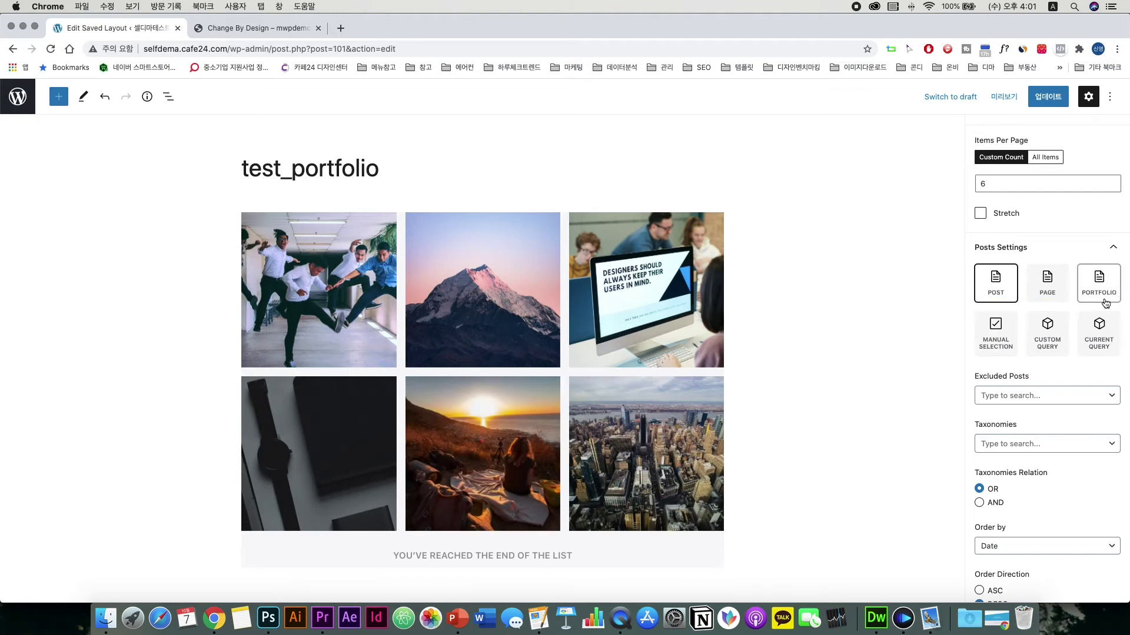
pyautogui.click(1047, 286)
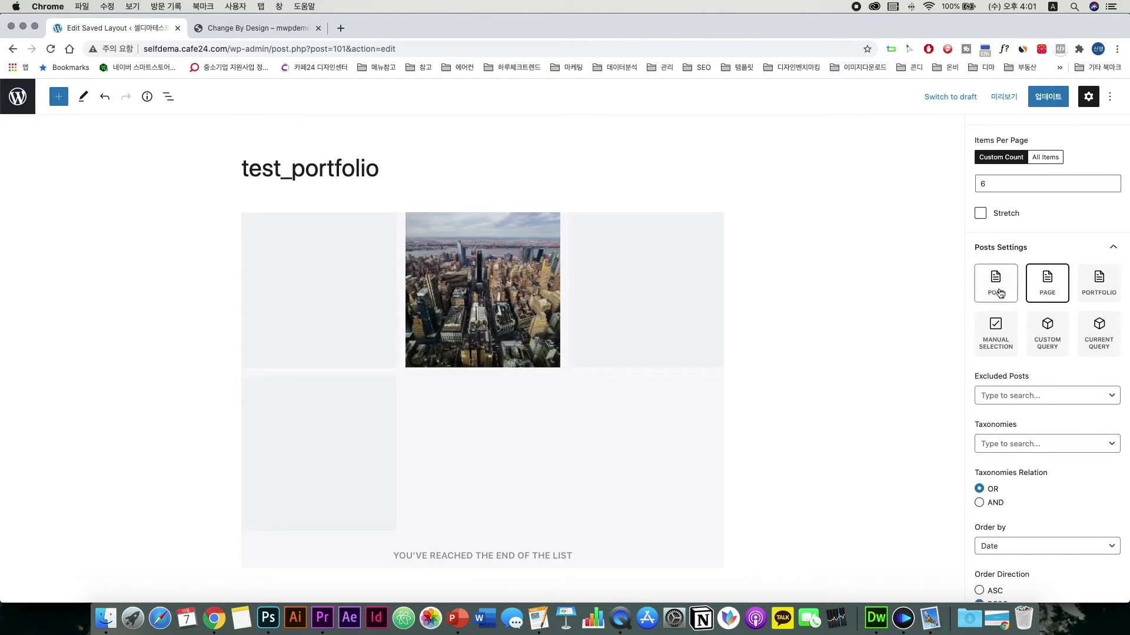
pyautogui.moveTo(1105, 283)
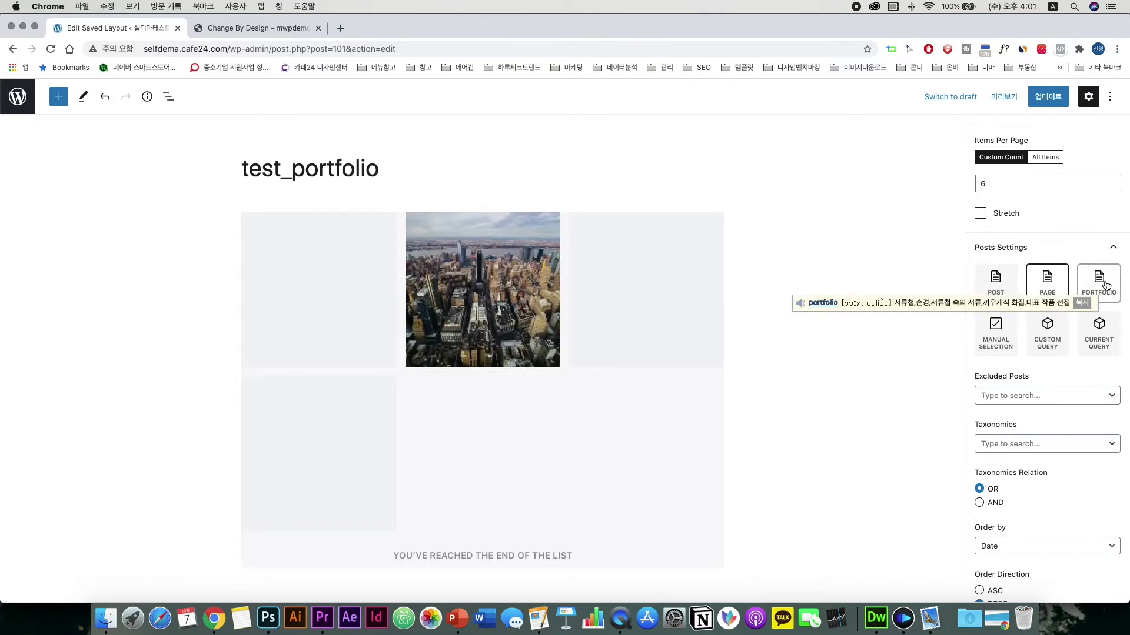
pyautogui.click(1105, 289)
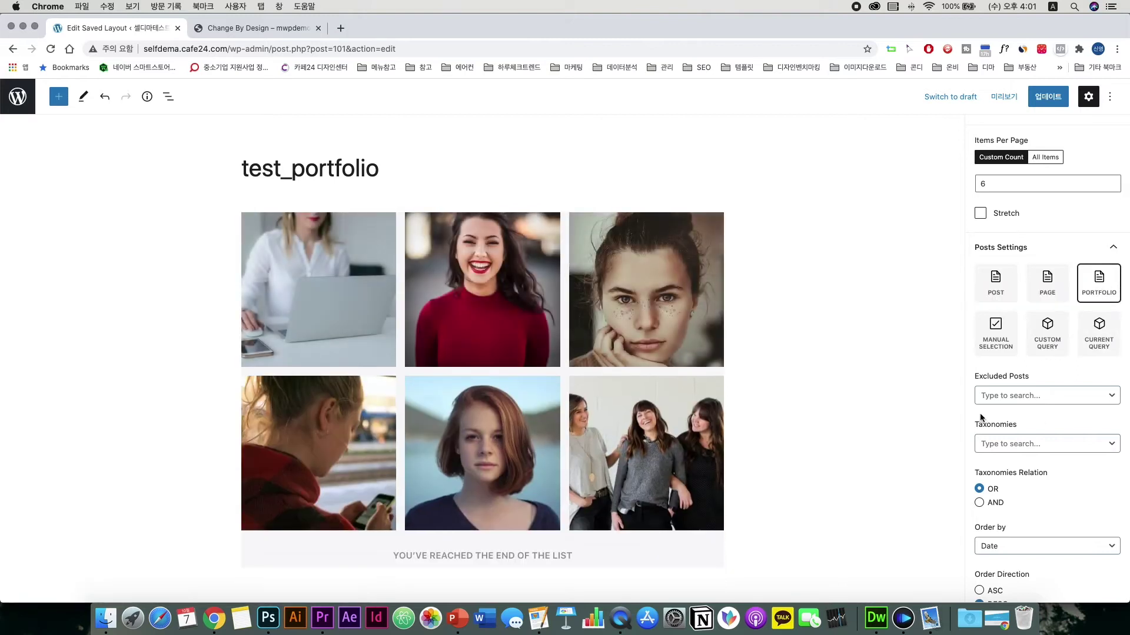
# Search the excluded posts for "por" and exclude portfolio03 from the gallery
pyautogui.click(999, 396)
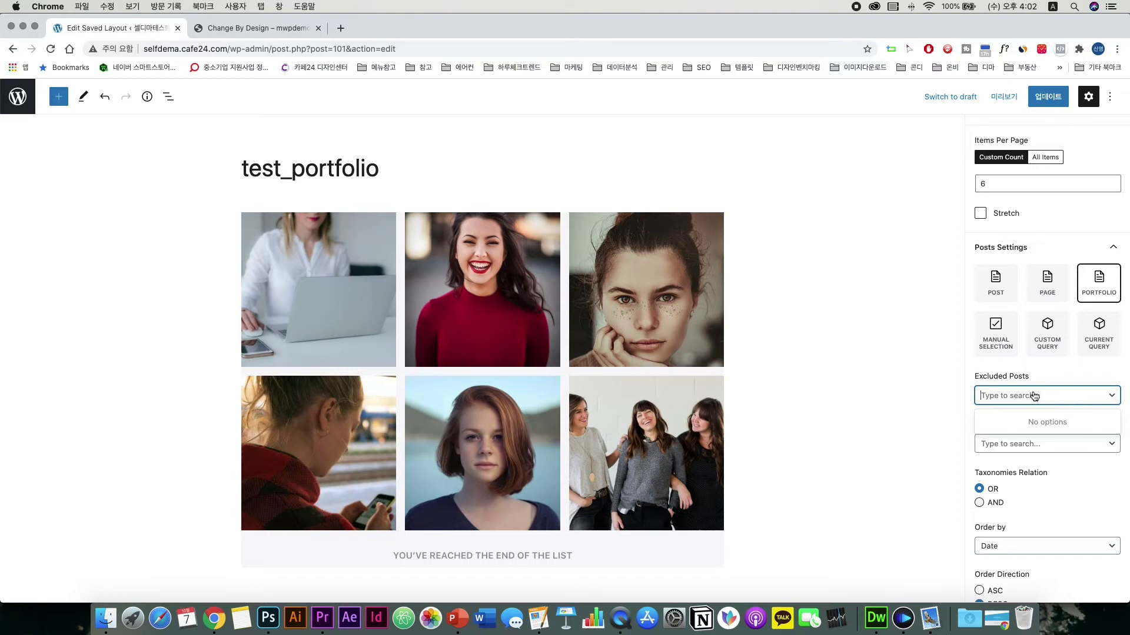
pyautogui.write('po')
pyautogui.write('s')
pyautogui.press('BackSpace')
pyautogui.press('BackSpace')
pyautogui.press('BackSpace')
pyautogui.write('por')
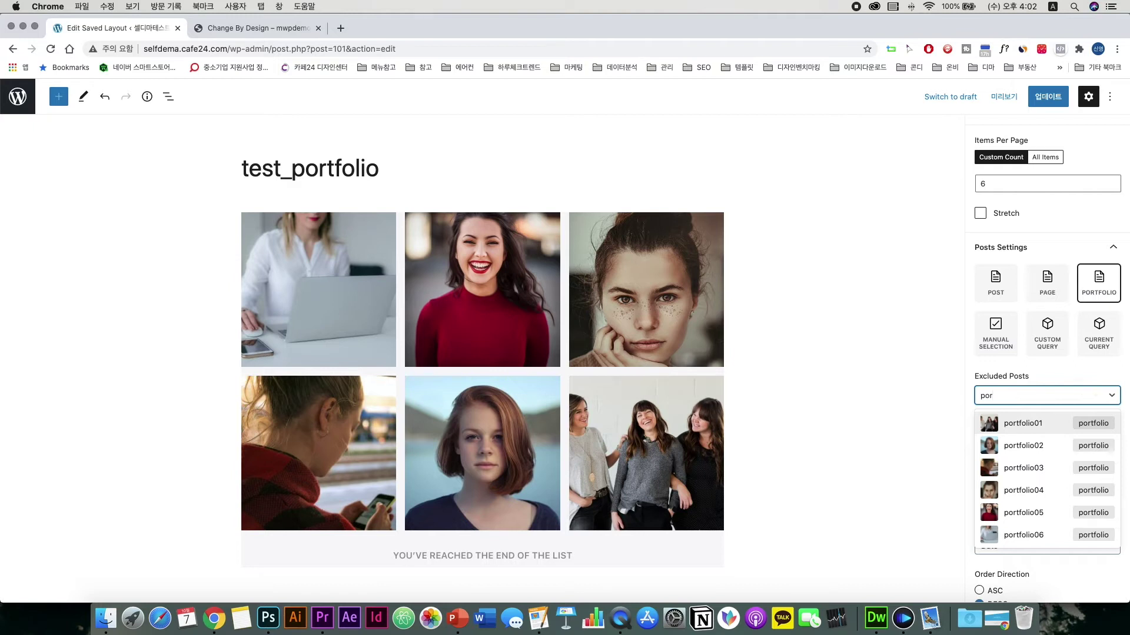
pyautogui.click(1018, 467)
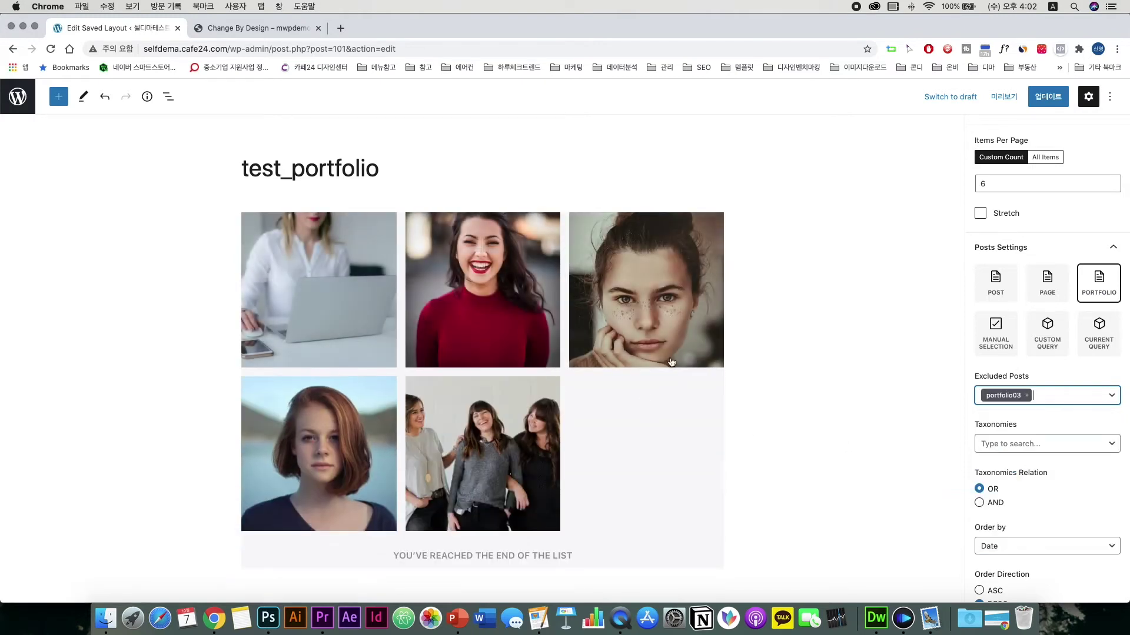
# Exclude portfolio05 as well, and remove both portfolio03 and portfolio05 from the excluded posts
pyautogui.click(1069, 397)
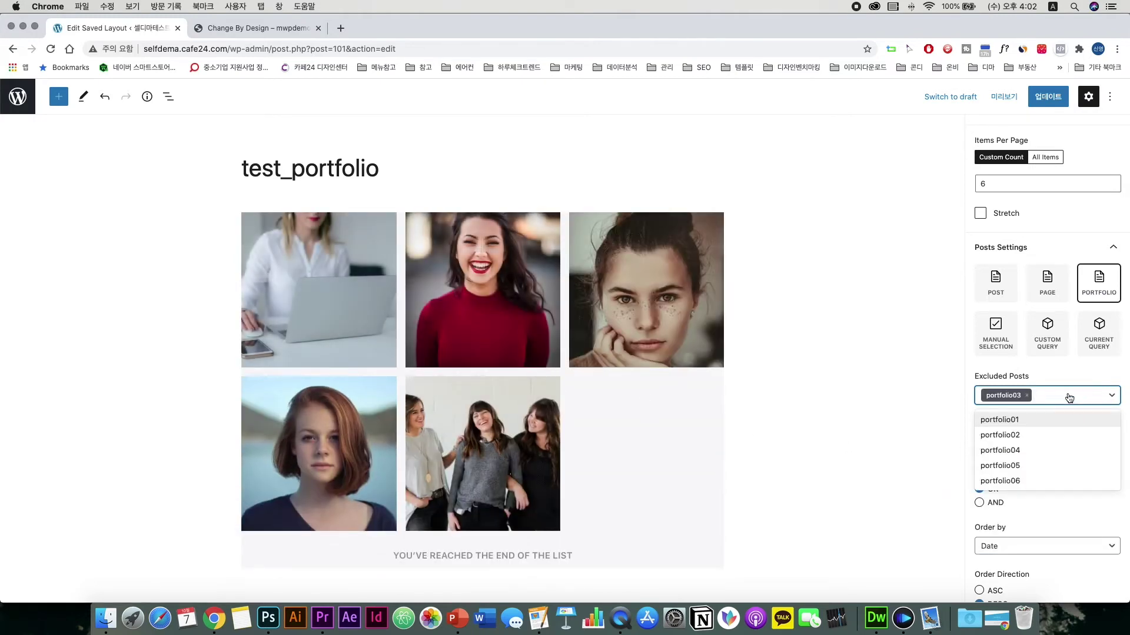
pyautogui.click(1053, 465)
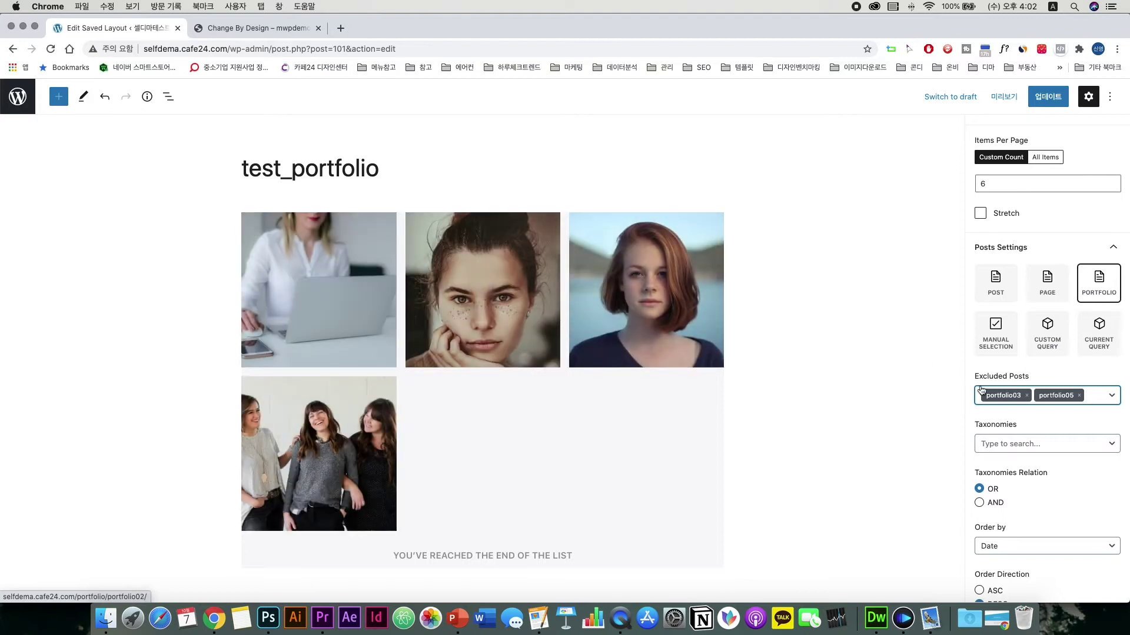
pyautogui.click(1026, 395)
pyautogui.click(1026, 396)
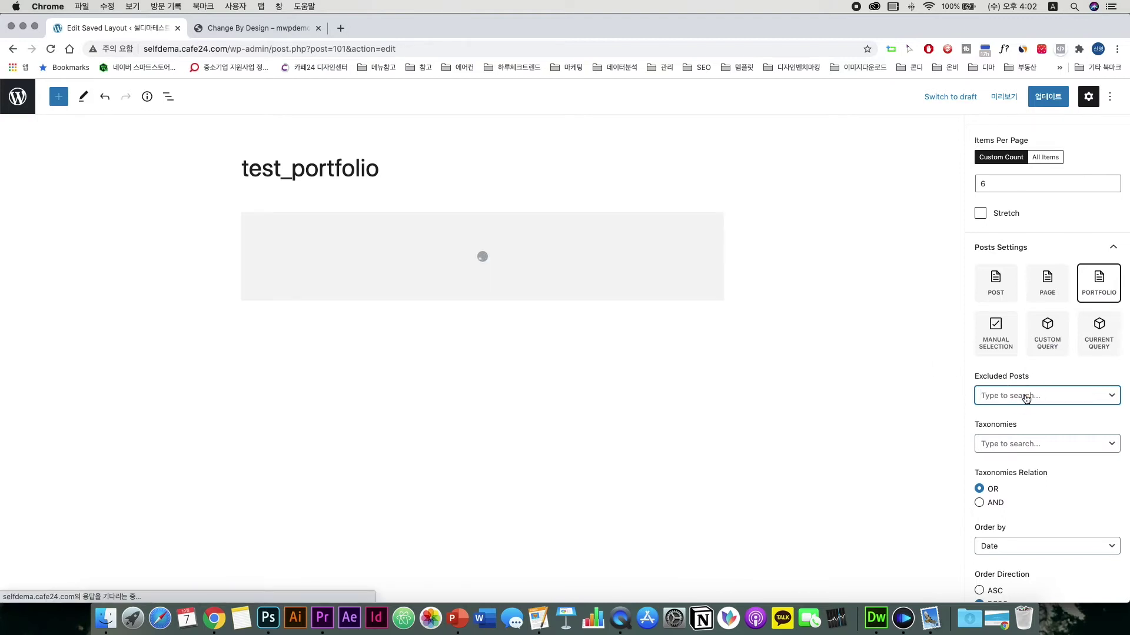
# Search the taxonomies for "cate", try category1 as a gallery filter, and remove it again
pyautogui.click(1035, 444)
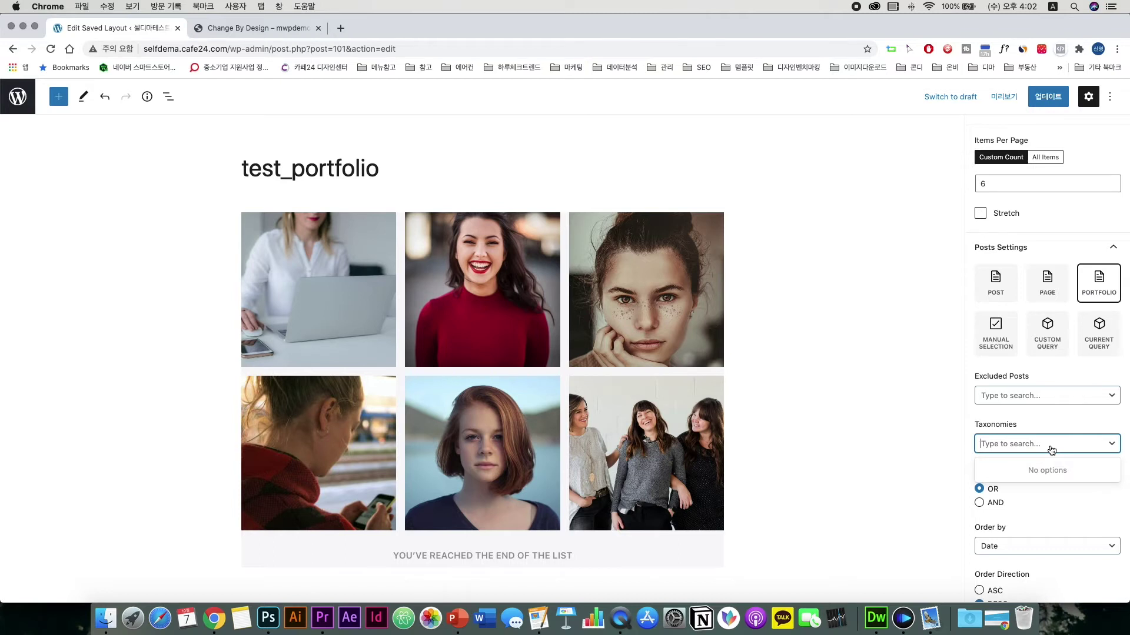
pyautogui.write('ca')
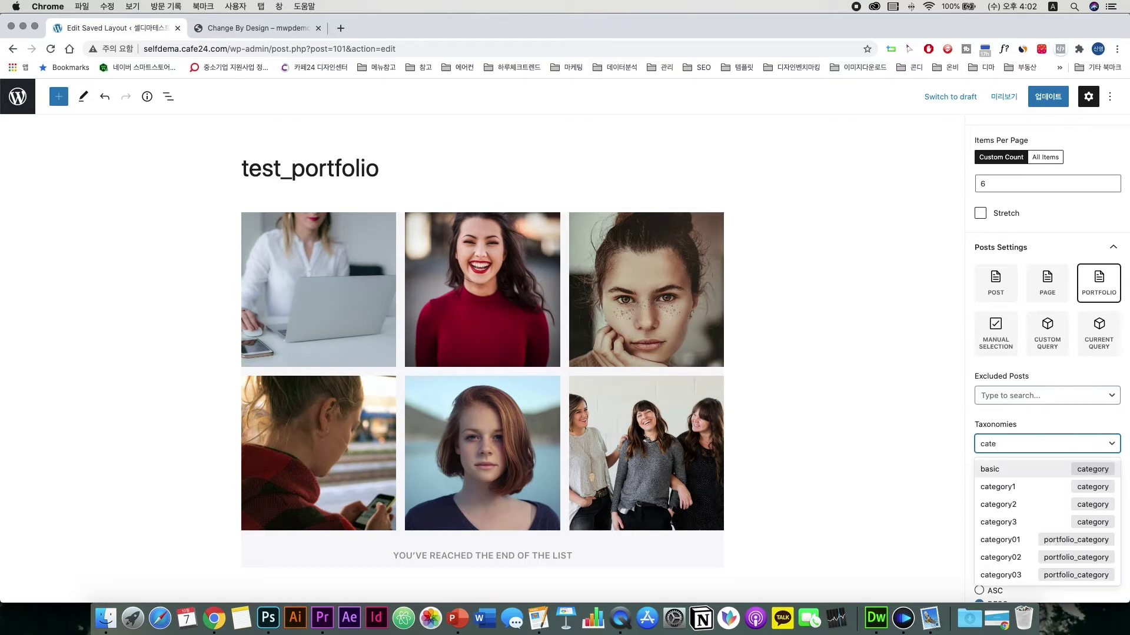
pyautogui.write('te')
pyautogui.click(1081, 489)
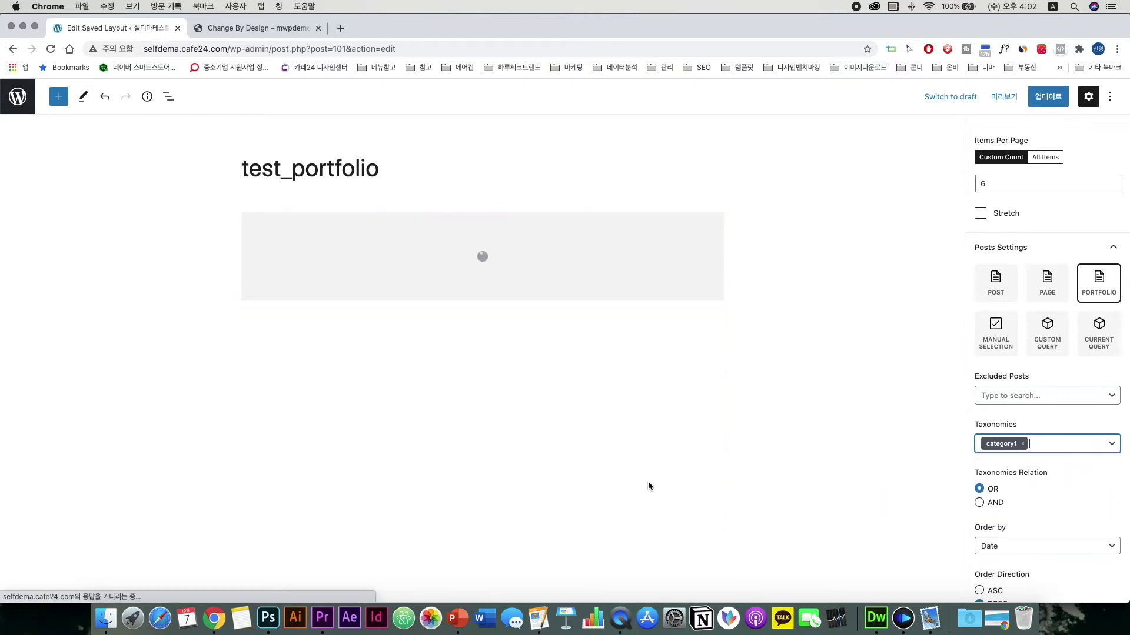
pyautogui.click(1023, 443)
# Try limiting the gallery to the category01 and category02 taxonomies, and remove both from the taxonomies
pyautogui.click(1039, 447)
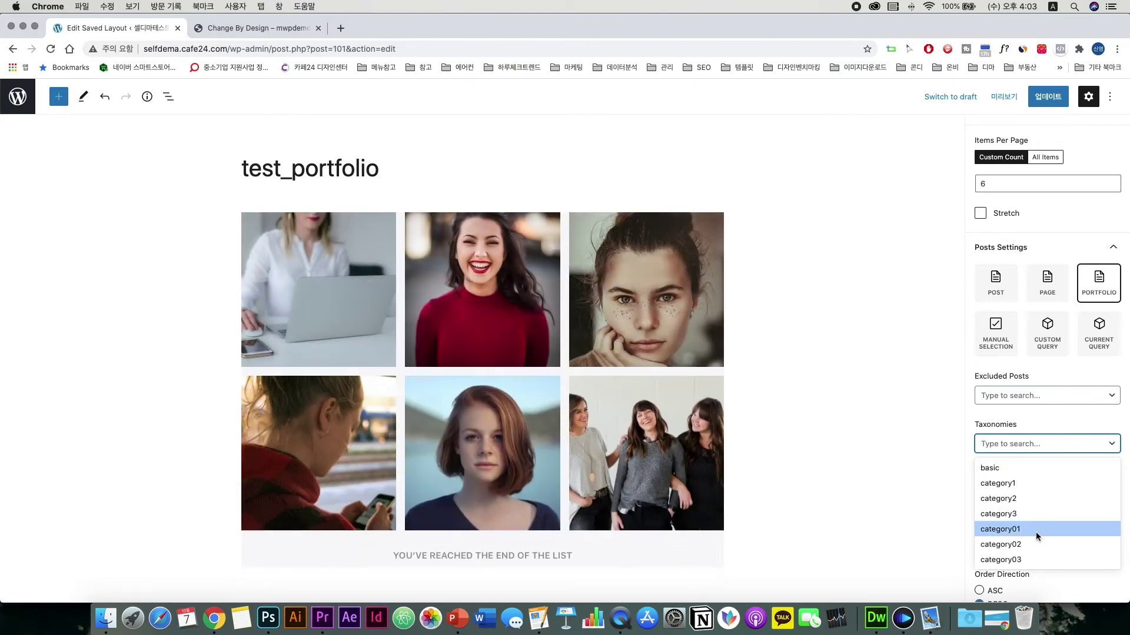
pyautogui.click(1035, 530)
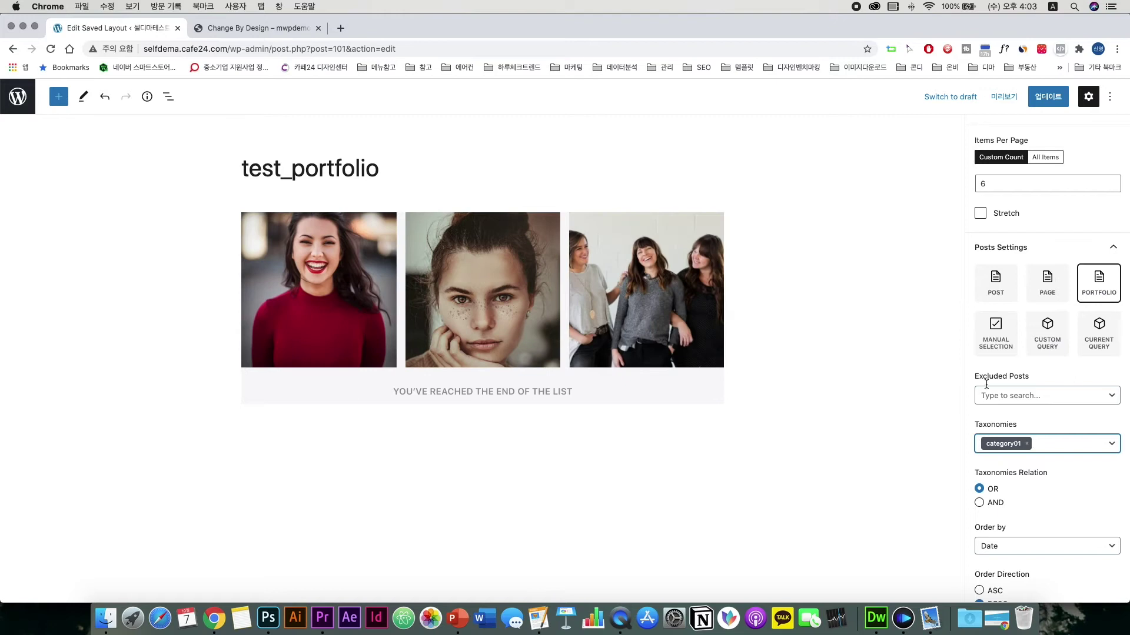
pyautogui.click(1061, 444)
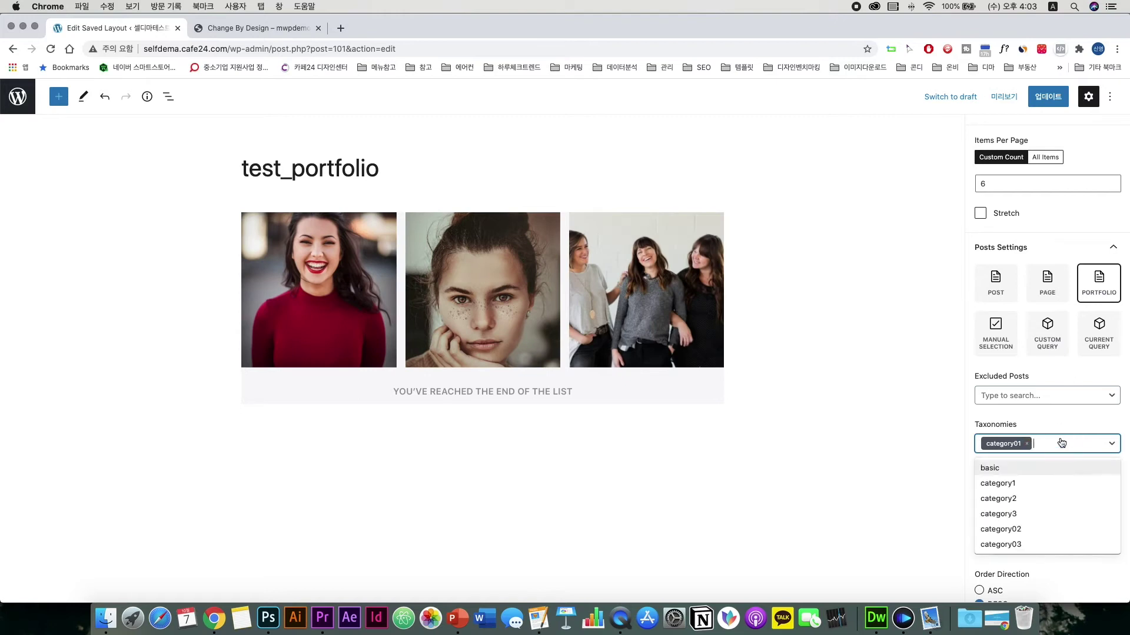
pyautogui.click(1042, 531)
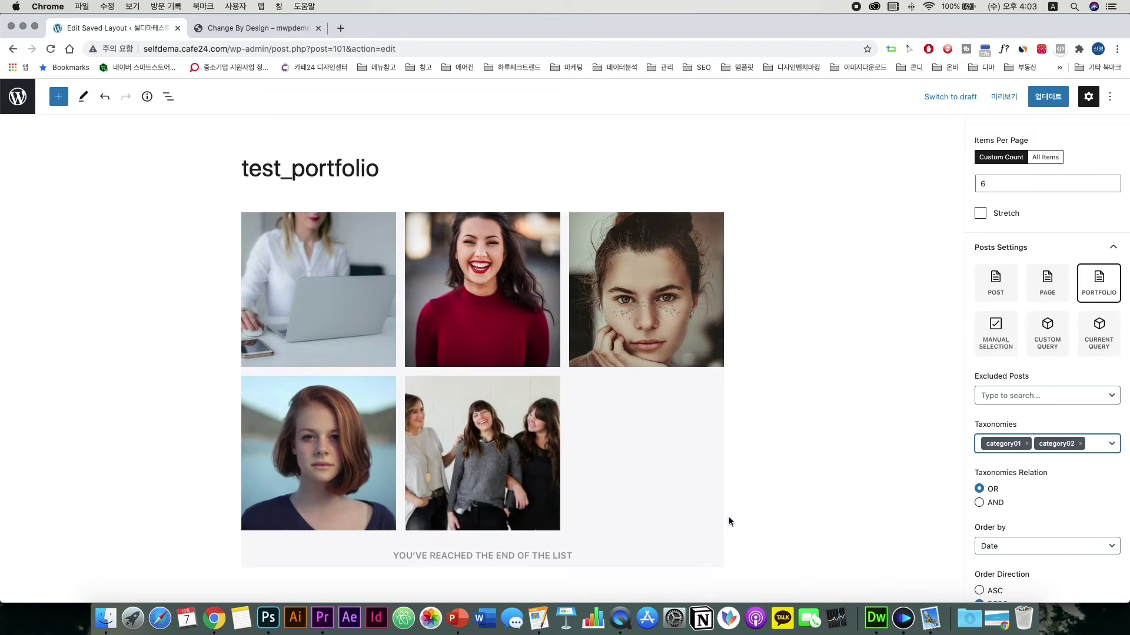
pyautogui.click(1028, 447)
pyautogui.click(1028, 446)
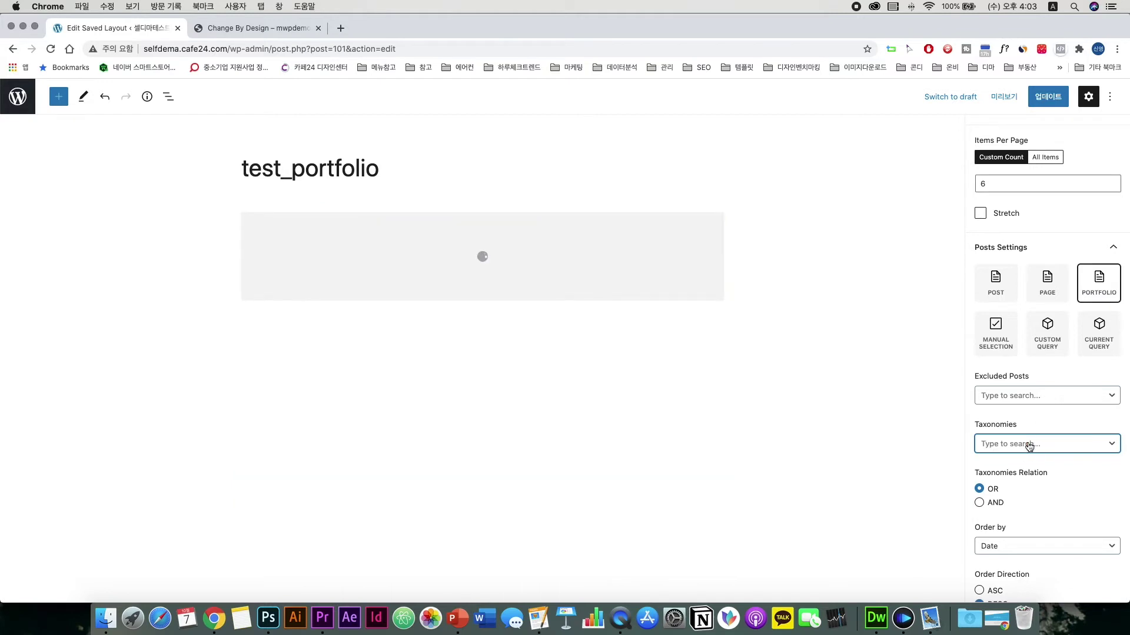
# Add a Filter element to the top area of the gallery's layout
pyautogui.scroll(-3, 1051, 451)
pyautogui.scroll(-5, 1053, 457)
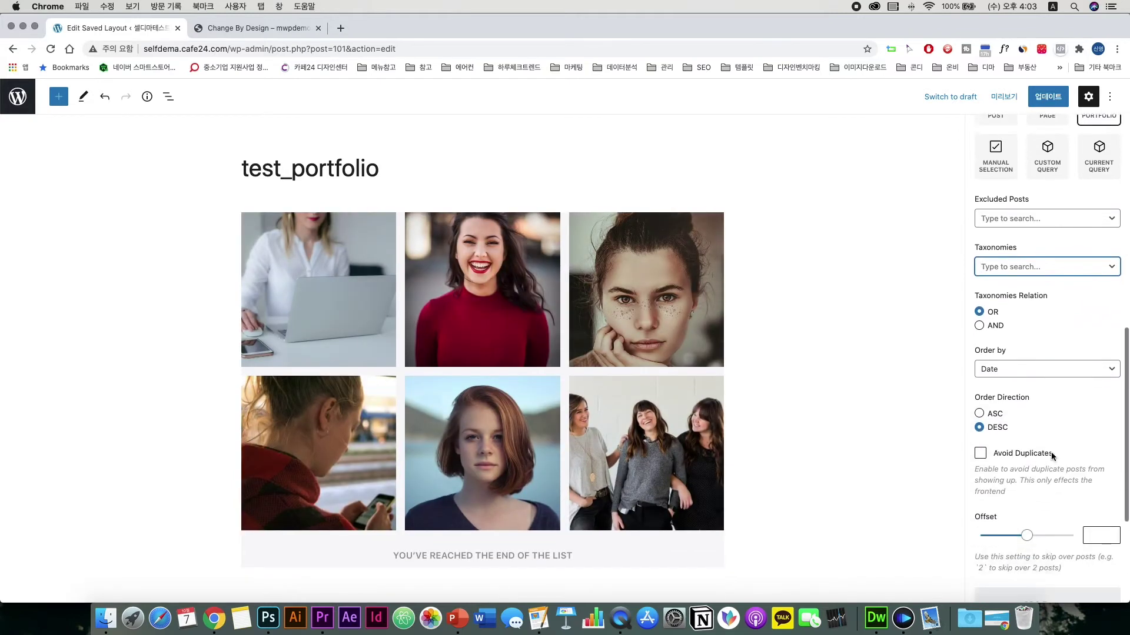
pyautogui.scroll(-2, 1050, 452)
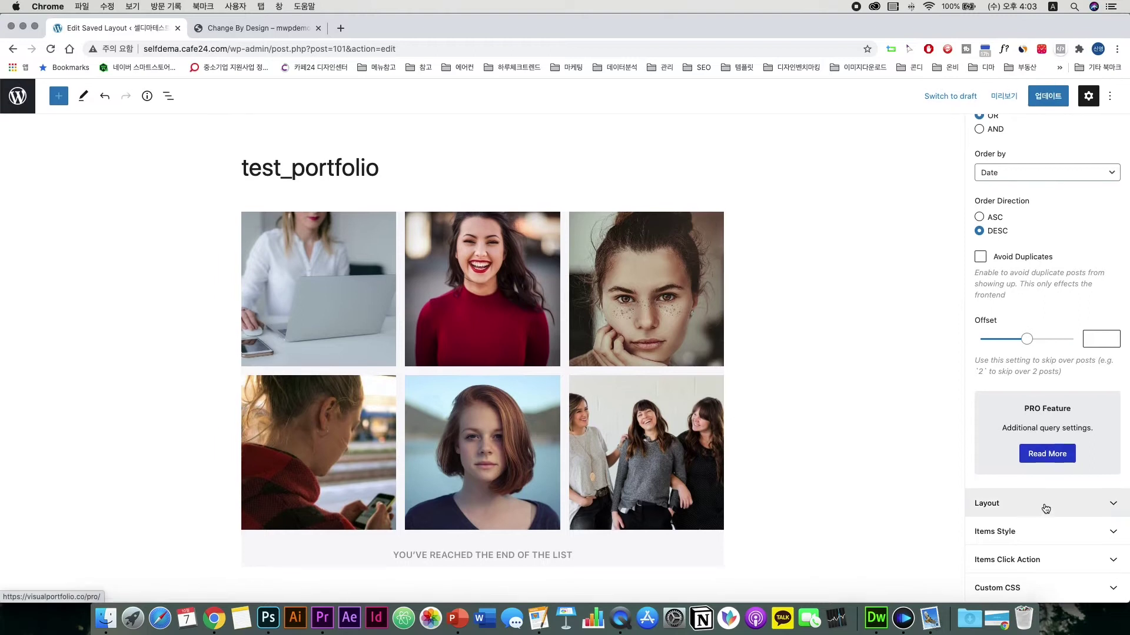
pyautogui.click(1043, 504)
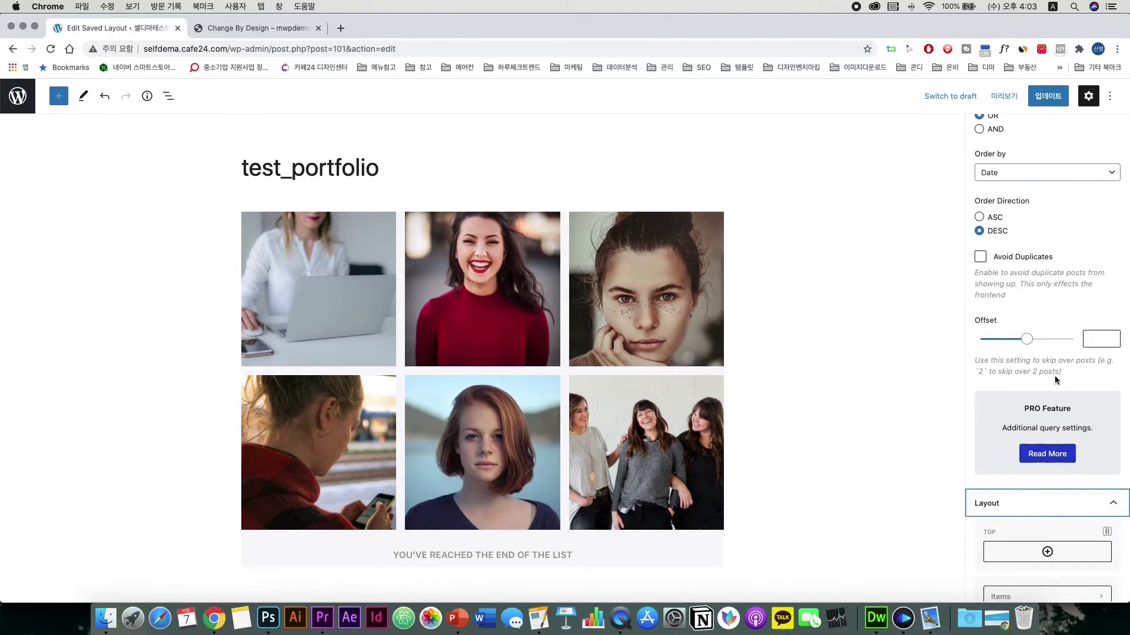
pyautogui.scroll(-4, 1054, 376)
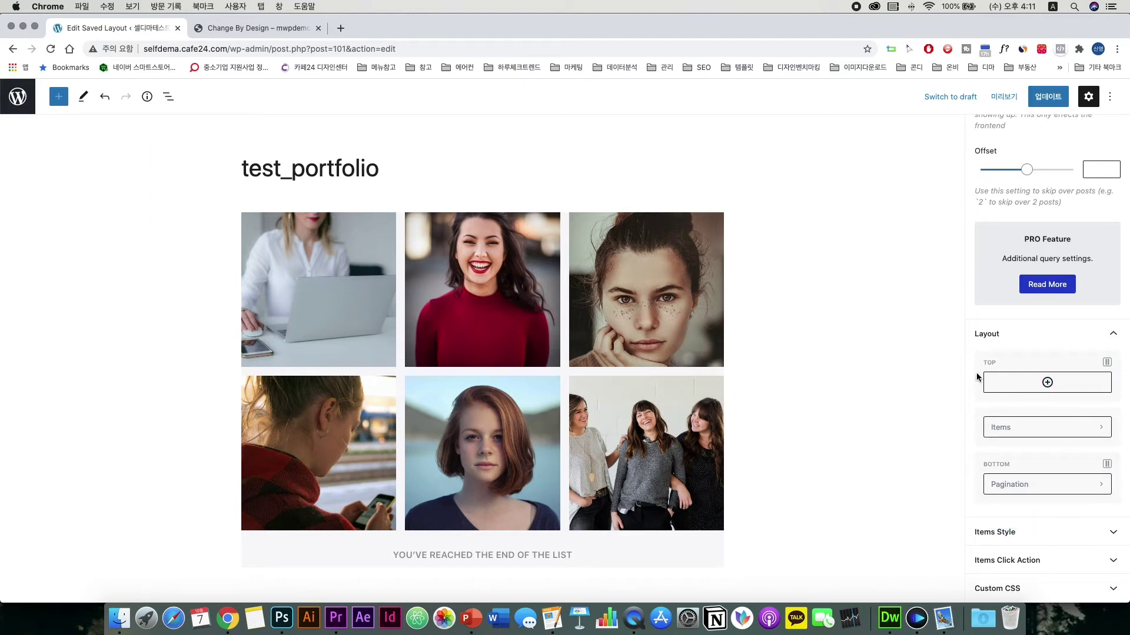
pyautogui.click(1046, 383)
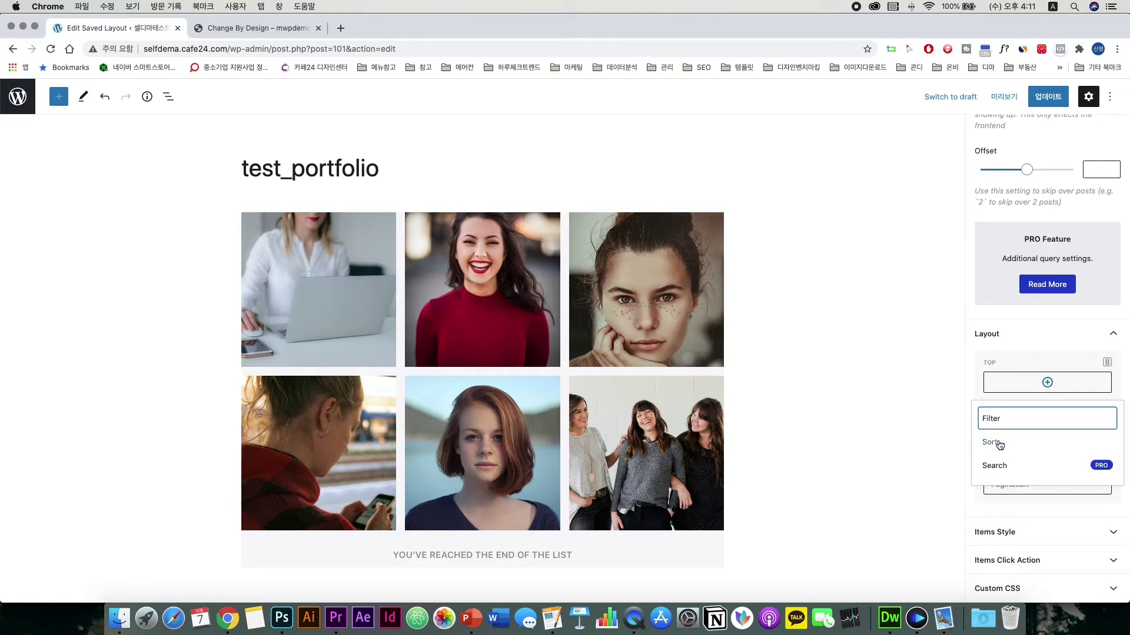
pyautogui.click(1001, 420)
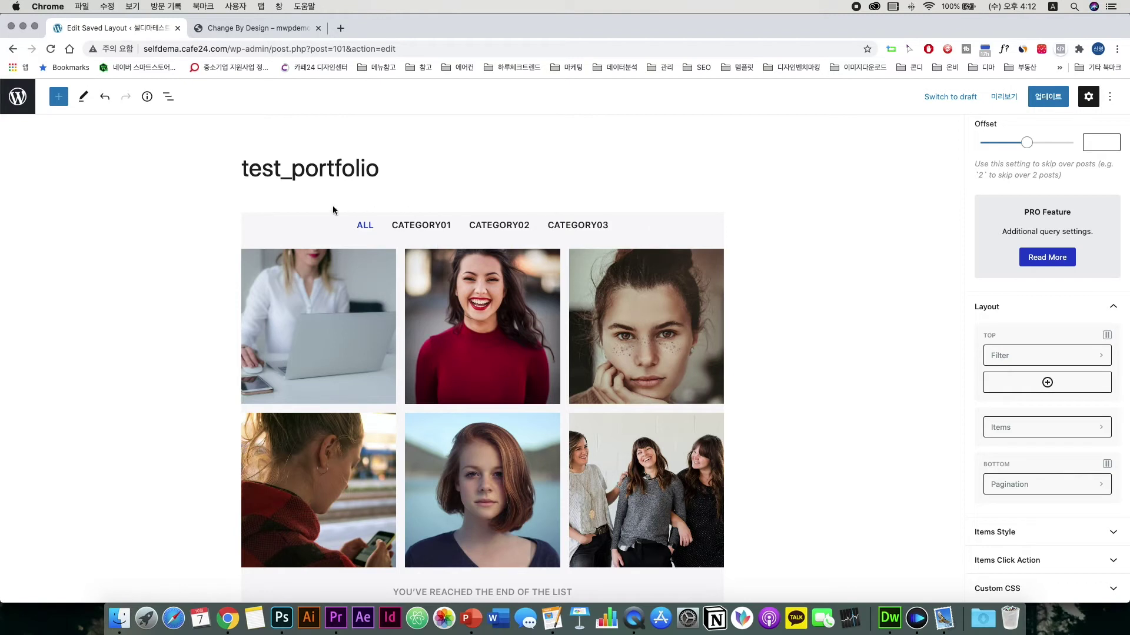
# Try the Classic and Dropdown styles for the filter, set it back to Minimal, and enable Display Count
pyautogui.click(1006, 356)
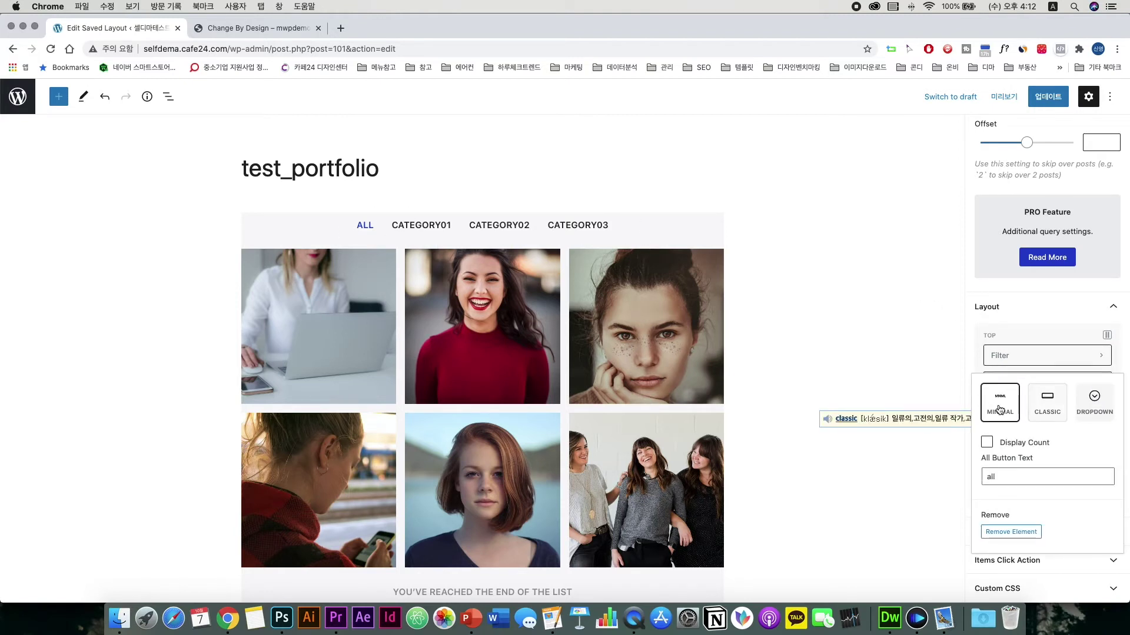
pyautogui.click(1050, 405)
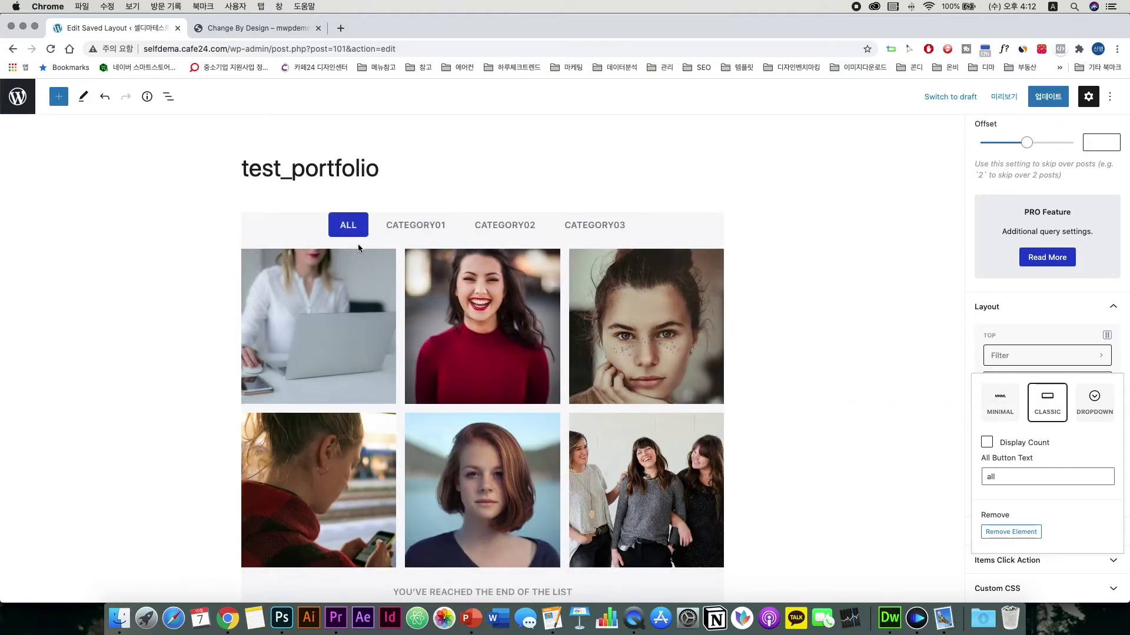
pyautogui.click(1094, 400)
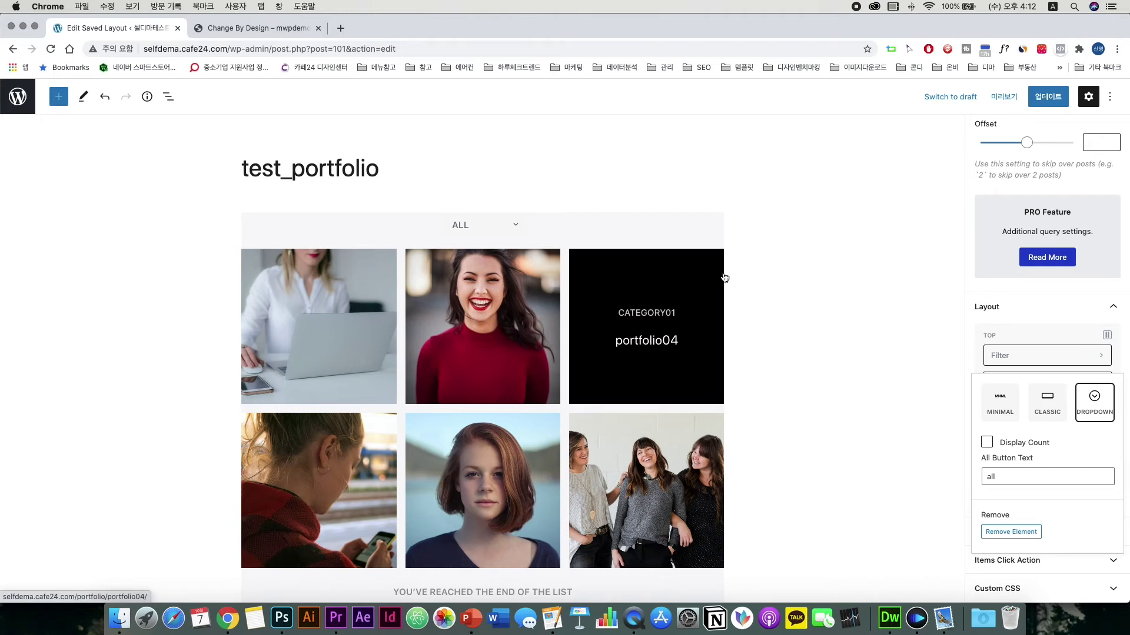
pyautogui.click(989, 403)
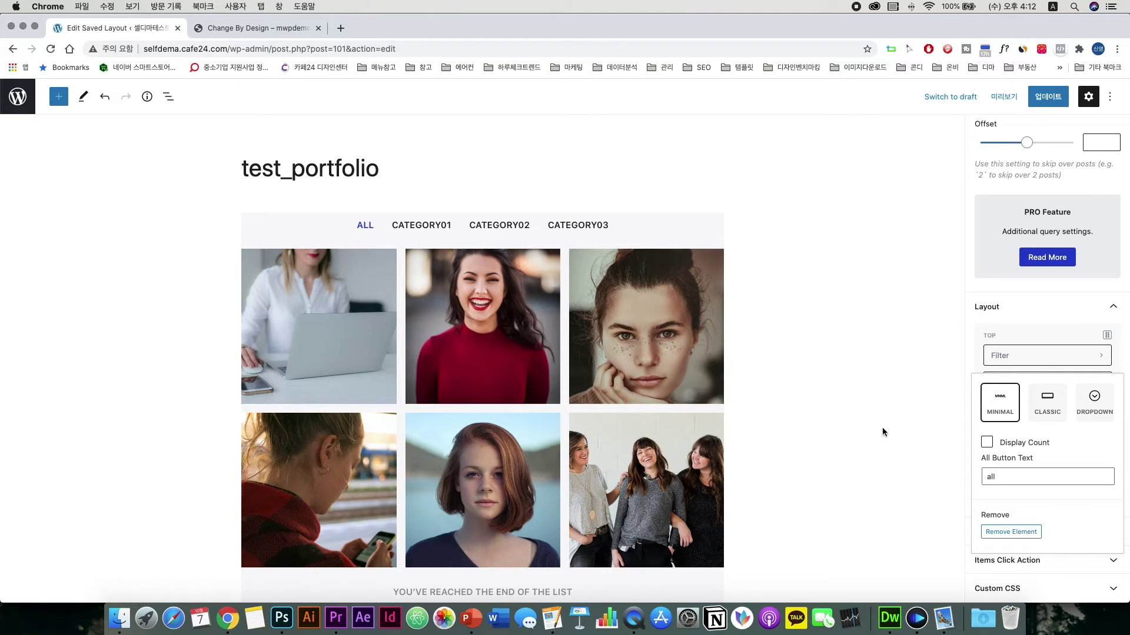
pyautogui.click(987, 443)
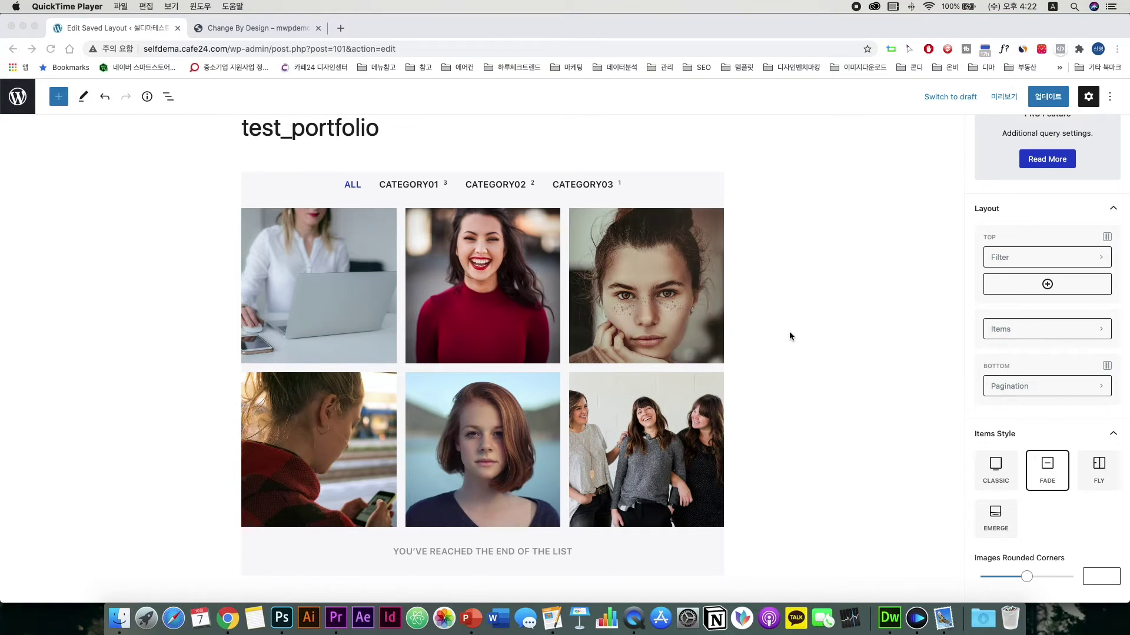
# Preview the gallery items in the Masonry, Grid, Justified and Carousel layouts, and set them back to Tiles
pyautogui.click(1032, 340)
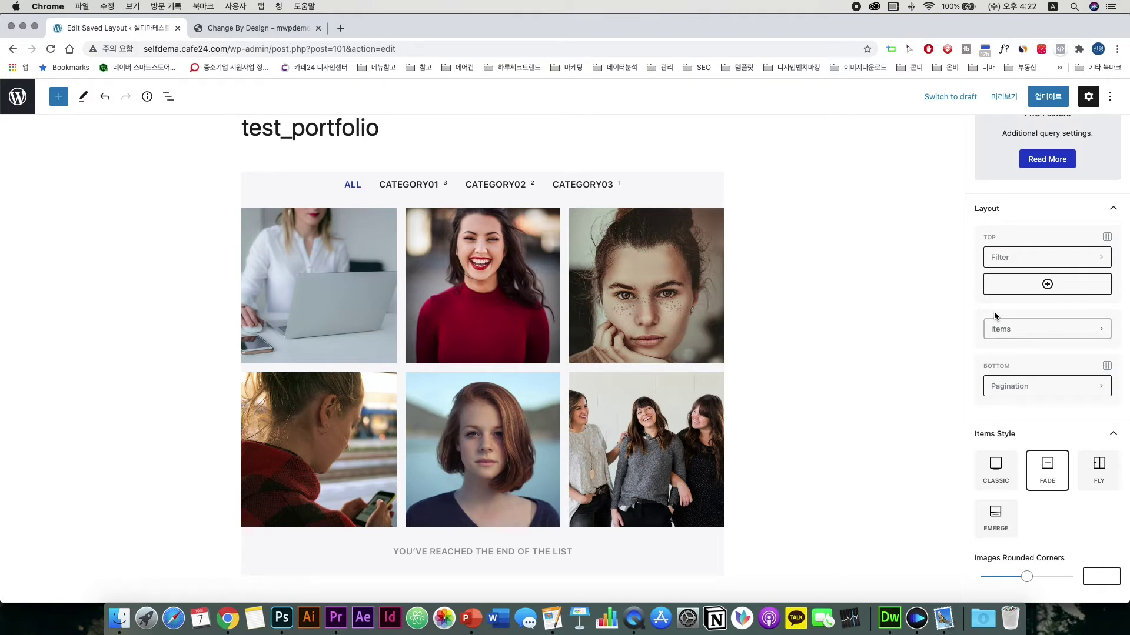
pyautogui.click(1018, 331)
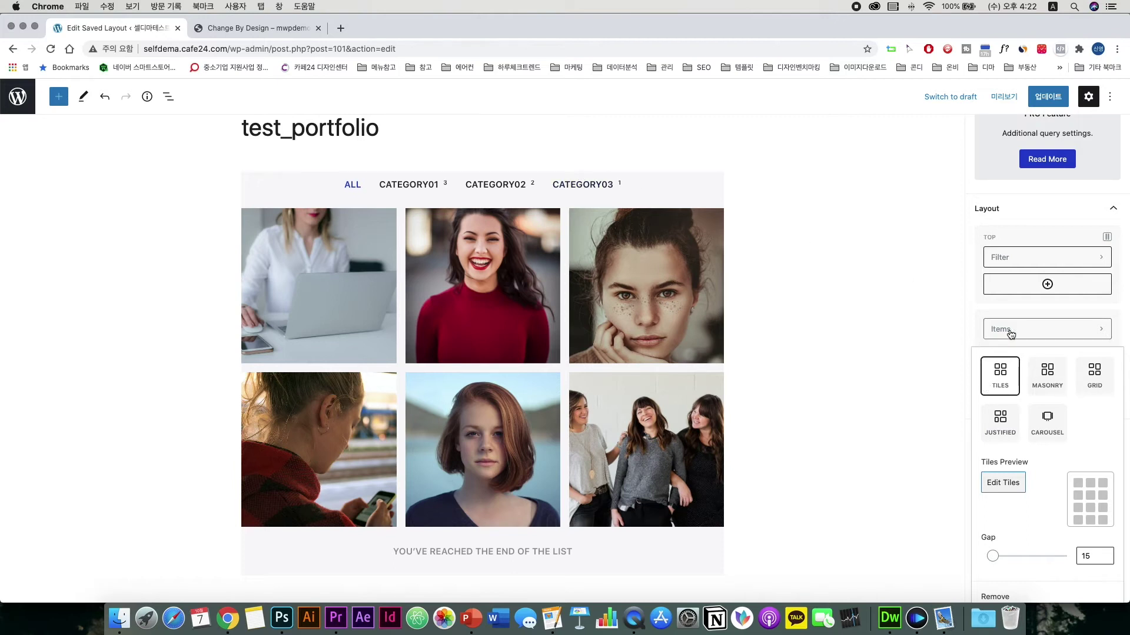
pyautogui.click(1048, 376)
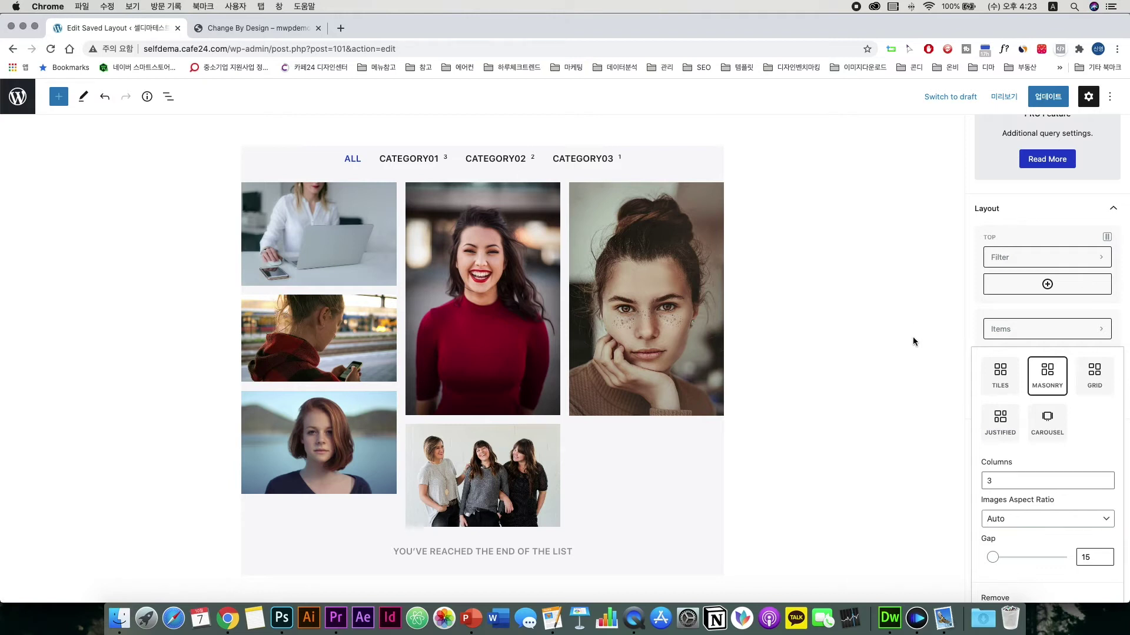
pyautogui.click(1089, 371)
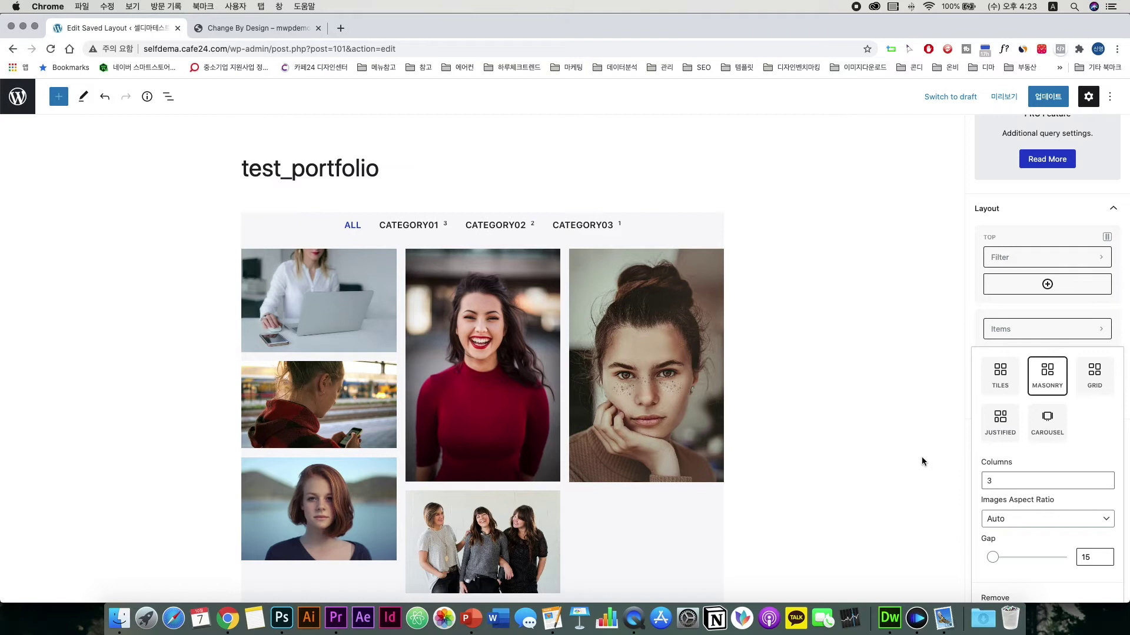
pyautogui.click(1095, 375)
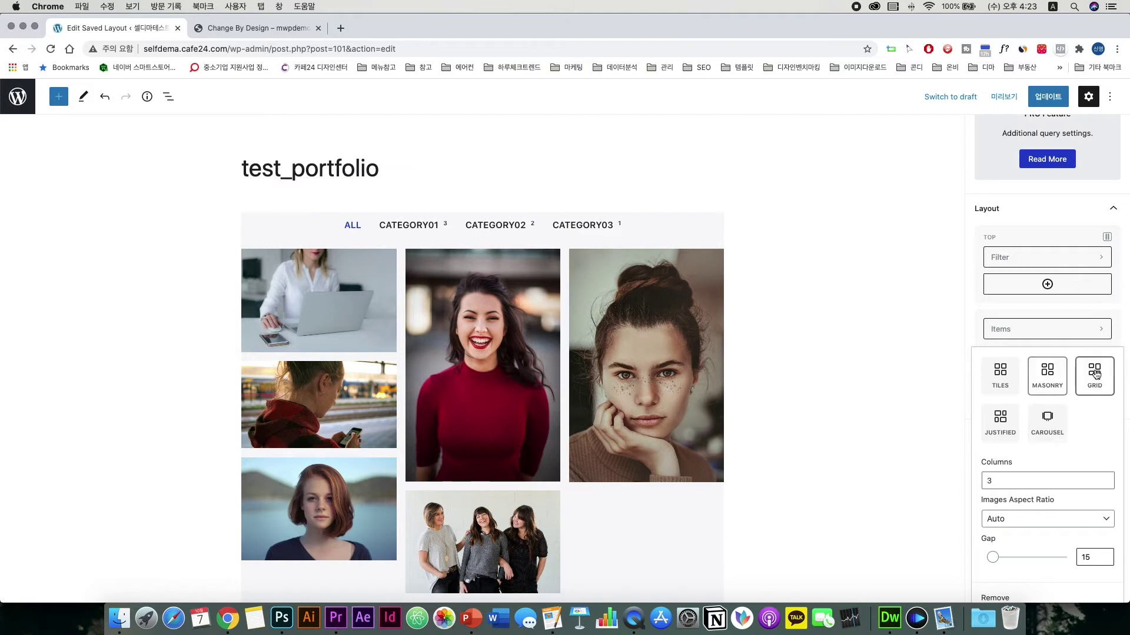
pyautogui.click(1000, 423)
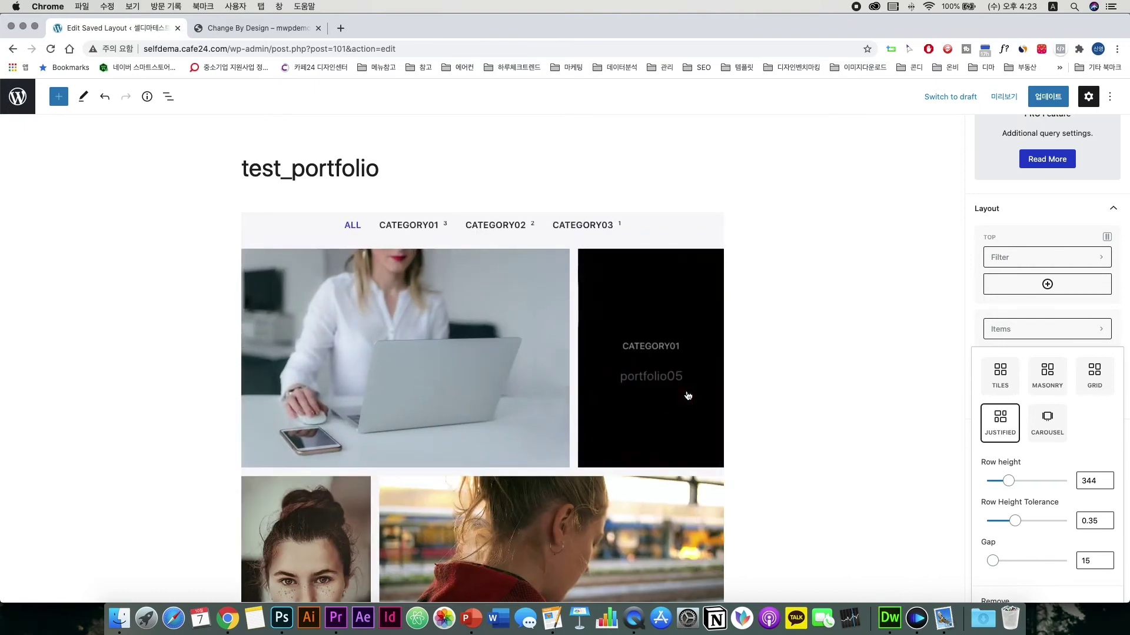
pyautogui.scroll(-5, 687, 396)
pyautogui.scroll(1, 687, 396)
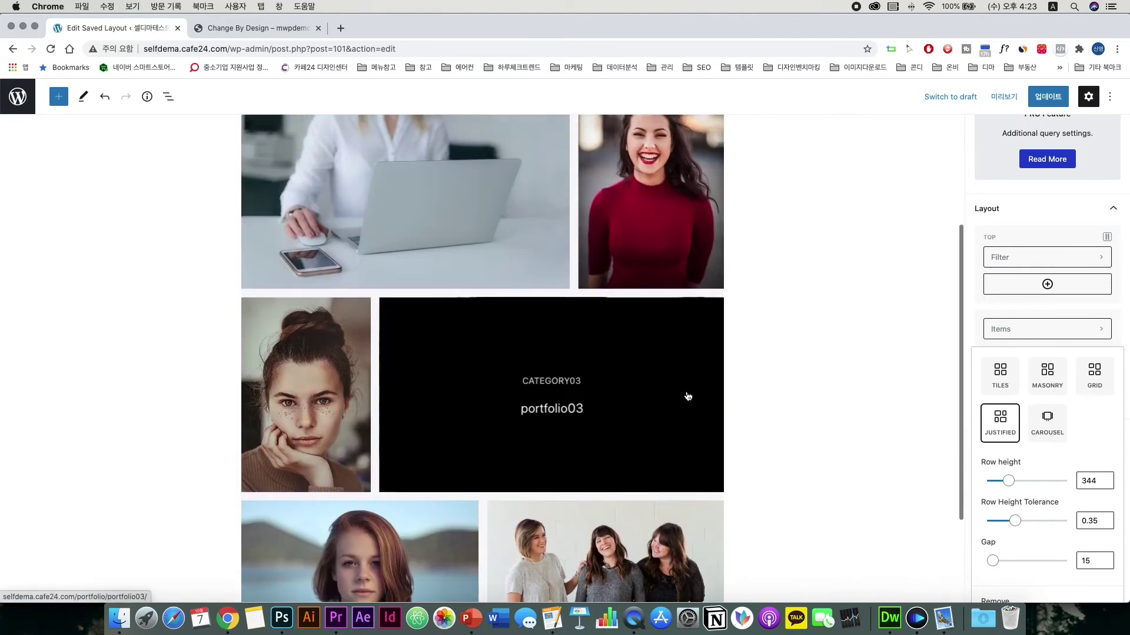
pyautogui.click(1041, 422)
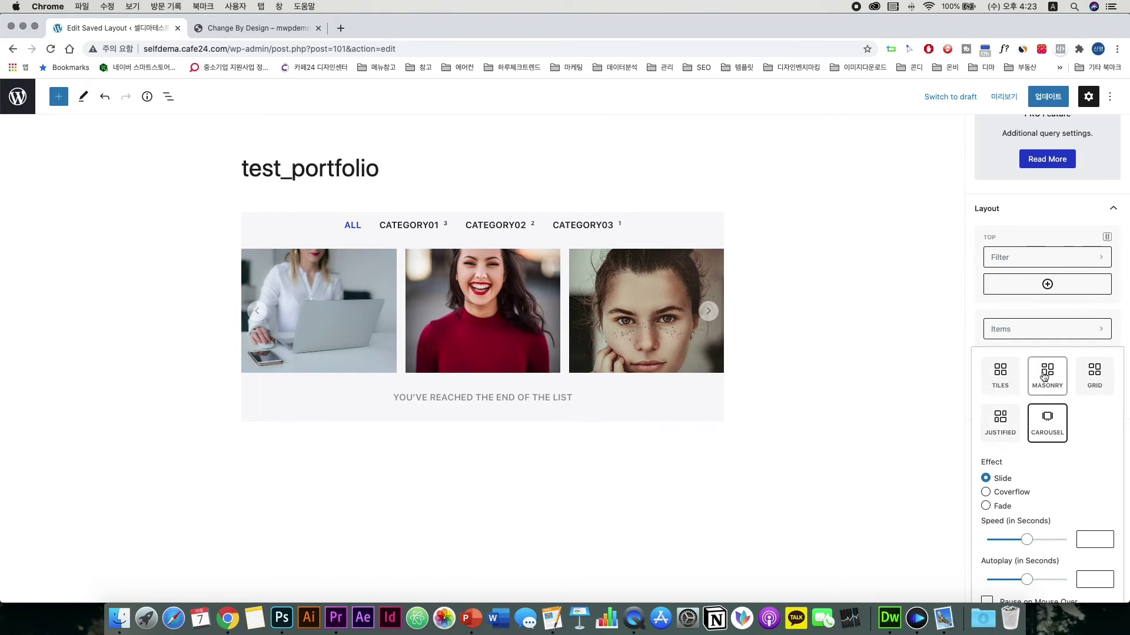
pyautogui.click(1001, 376)
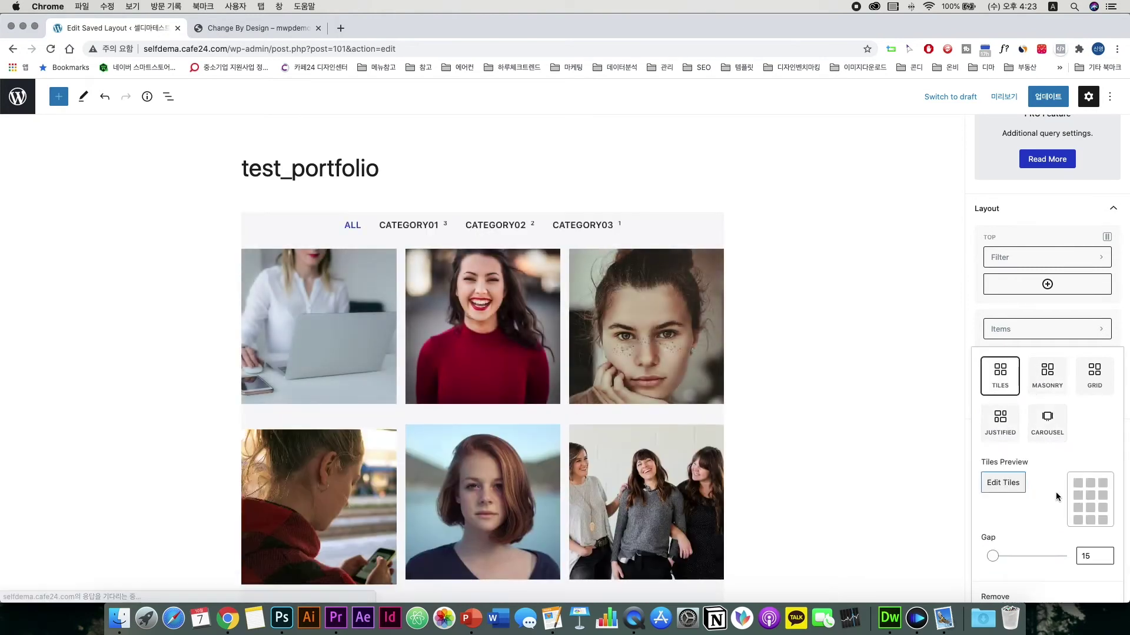
# Change the tiles preset to the two-column pattern of equal square tiles and check it in the gallery preview
pyautogui.scroll(-2, 1055, 492)
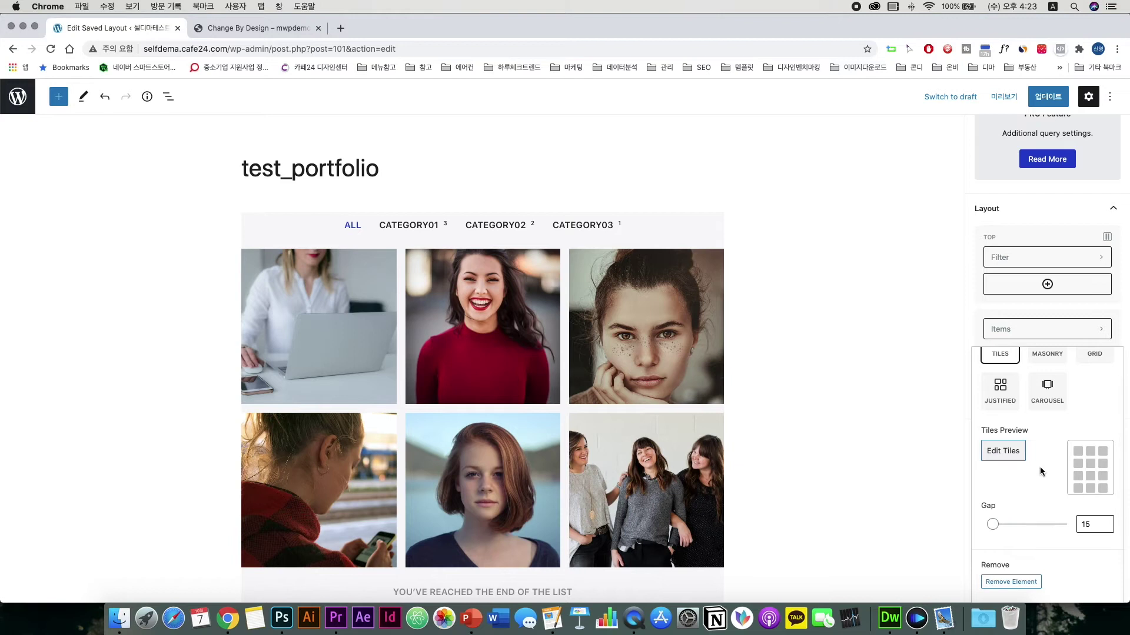
pyautogui.scroll(2, 1039, 467)
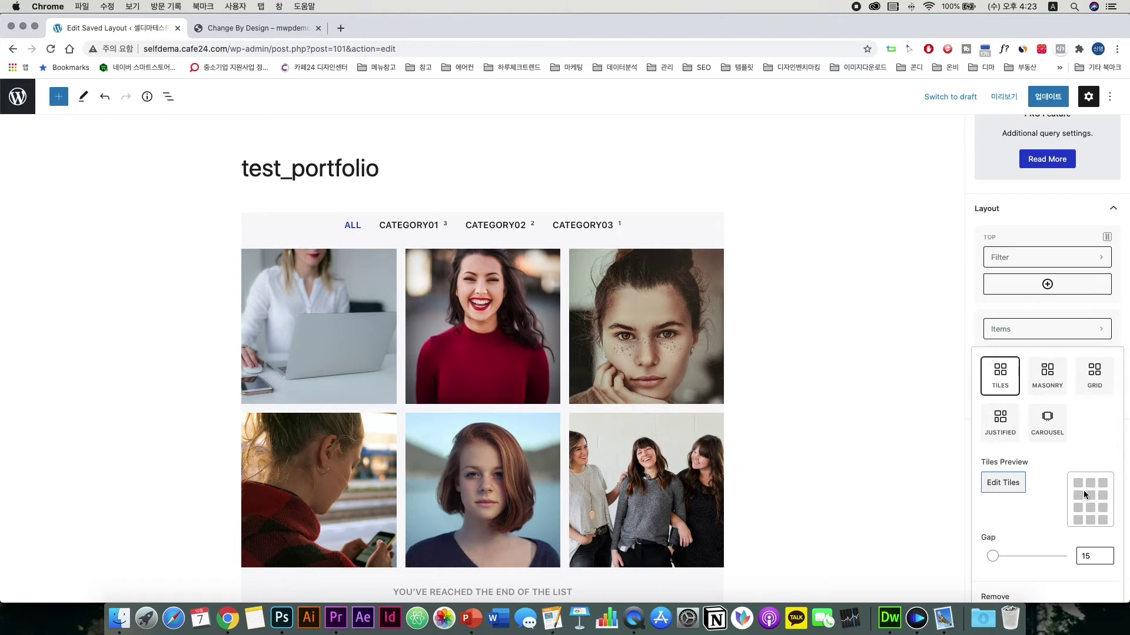
pyautogui.click(1010, 494)
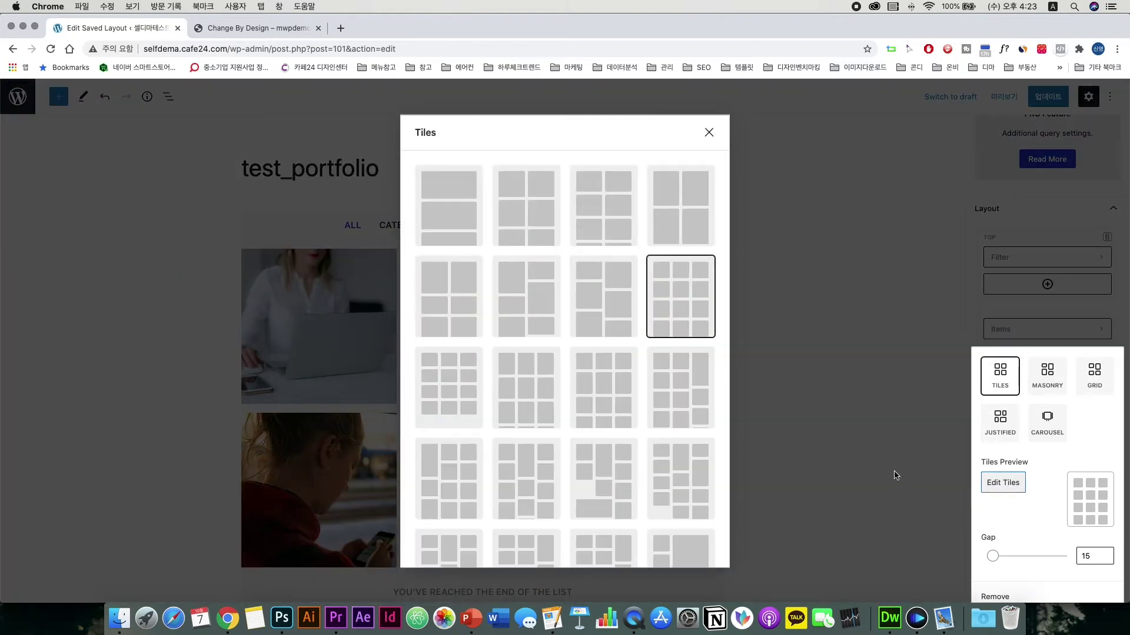
pyautogui.click(525, 226)
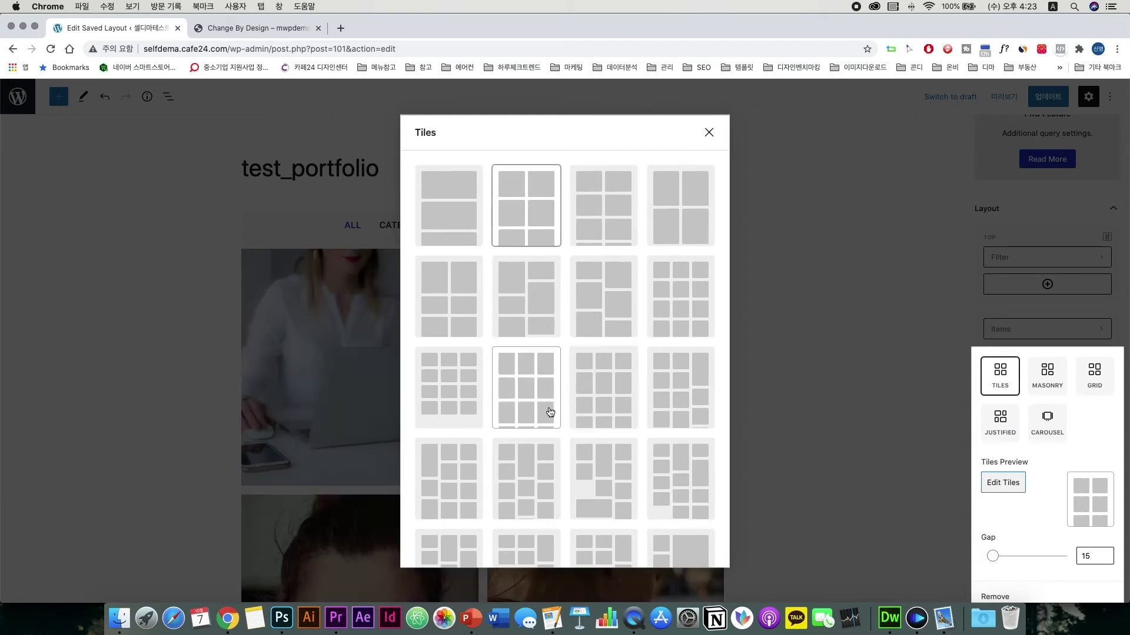
pyautogui.click(703, 136)
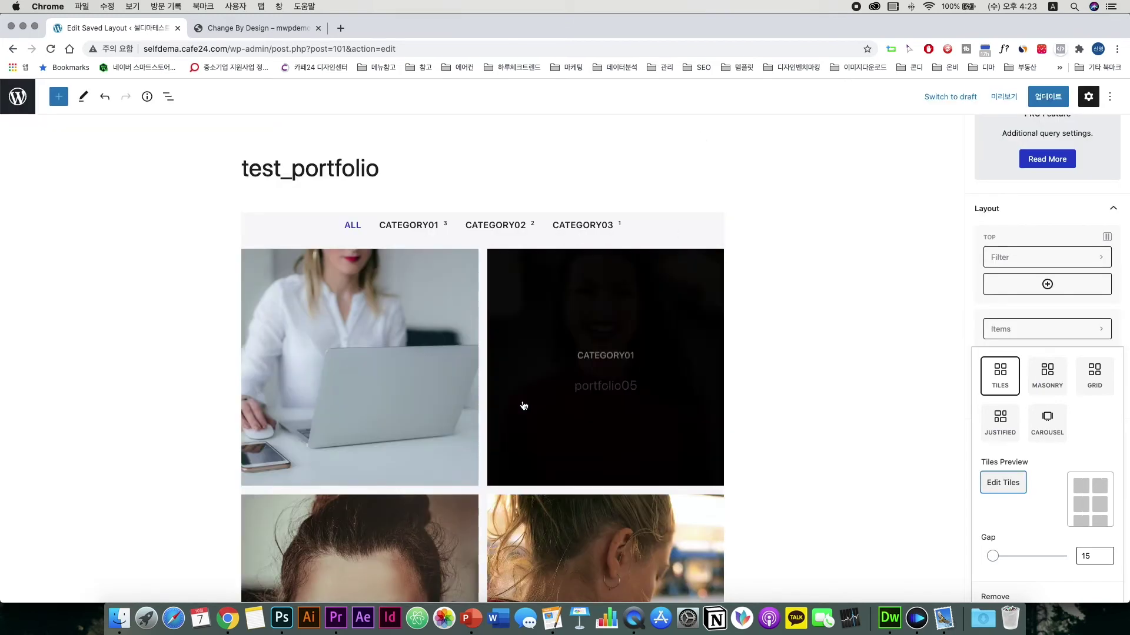
pyautogui.scroll(-6, 529, 412)
pyautogui.scroll(4, 561, 430)
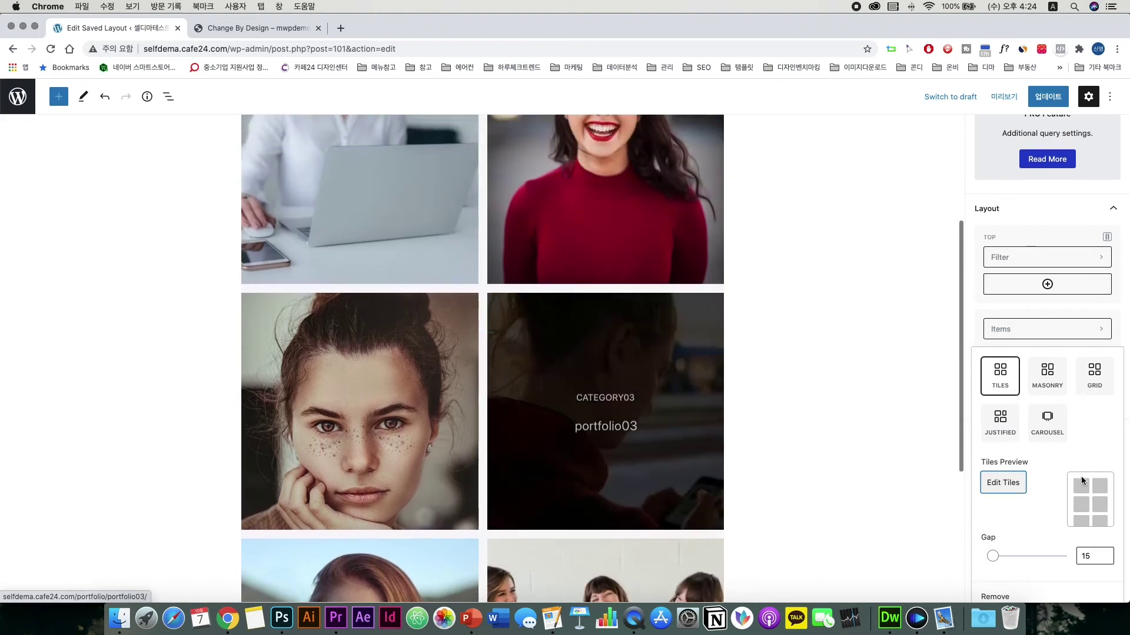
# Try the three-column tiles preset with a tall tile in the third column's first position and check the gallery preview
pyautogui.click(1002, 481)
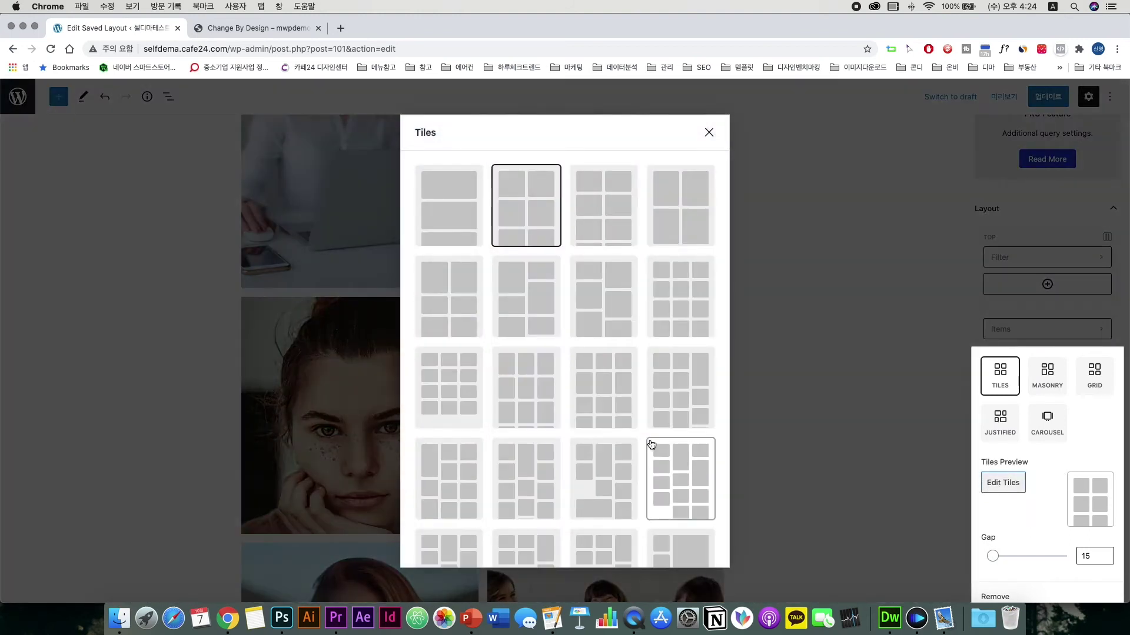
pyautogui.click(685, 395)
pyautogui.click(708, 133)
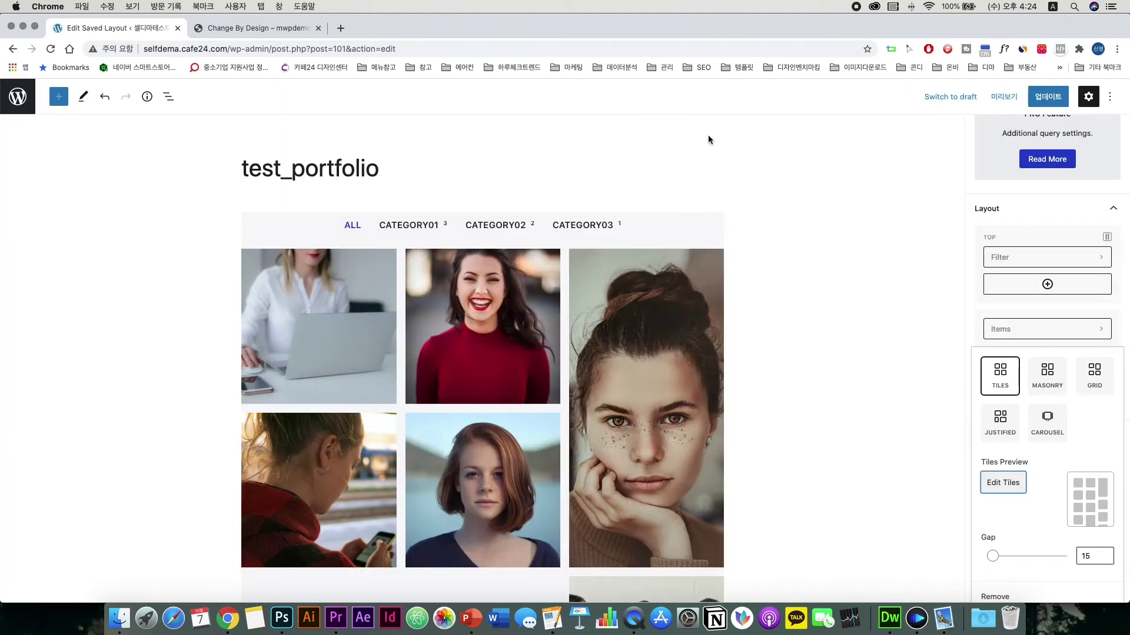
pyautogui.scroll(-5, 891, 489)
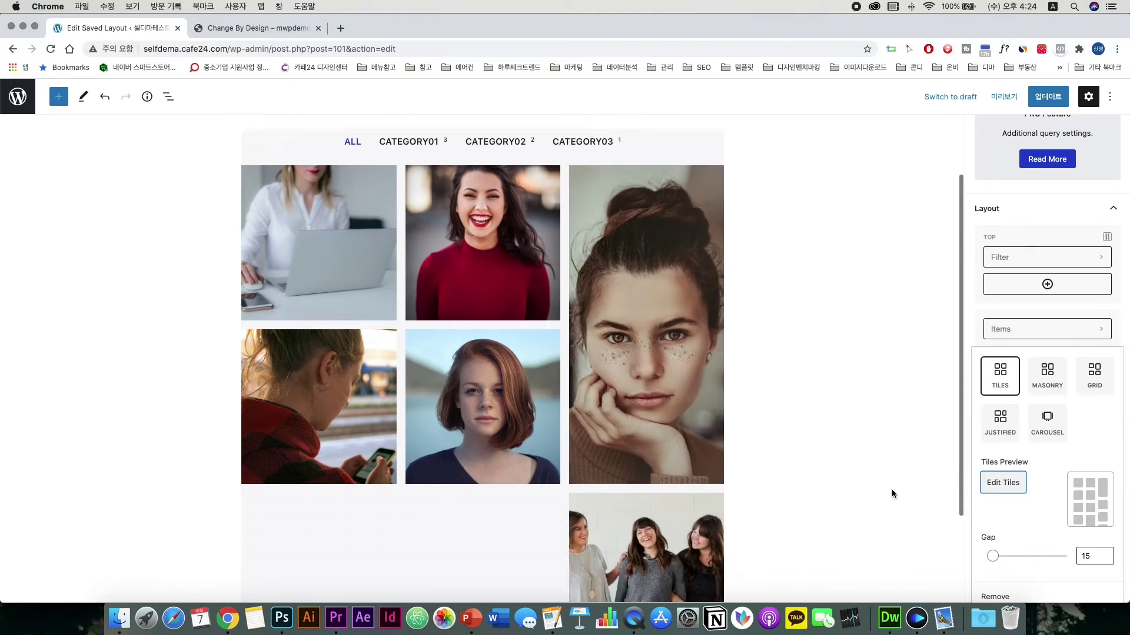
# Change the tiles preset to the three-column pattern with a tall second-column tile and a wide lower tile, and check the gallery preview
pyautogui.click(1003, 483)
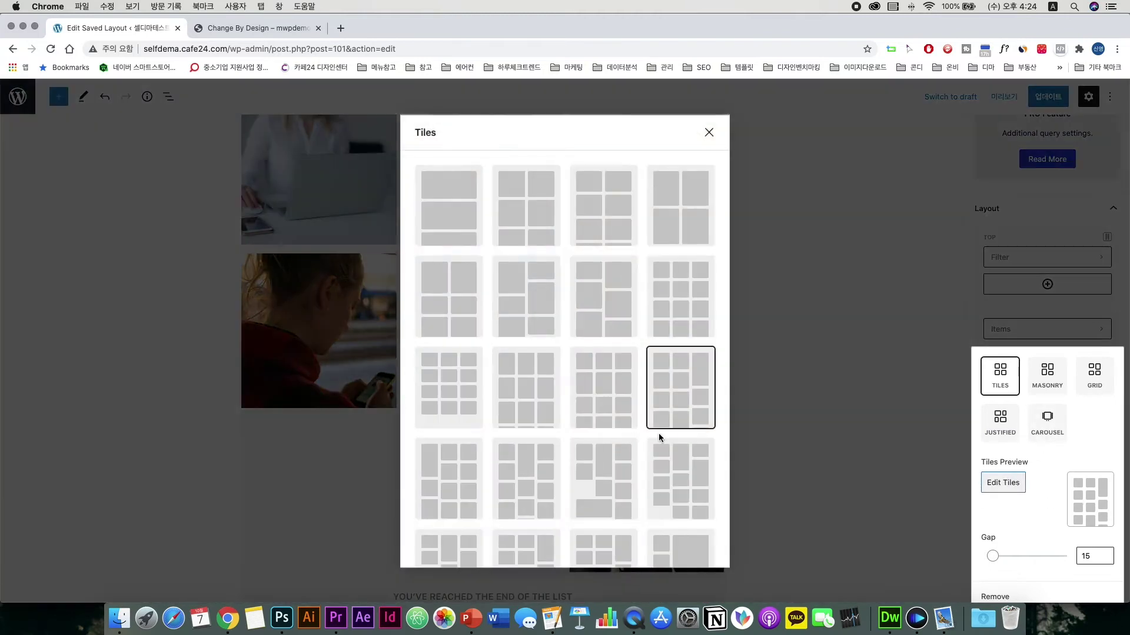
pyautogui.scroll(-5, 659, 435)
pyautogui.click(612, 331)
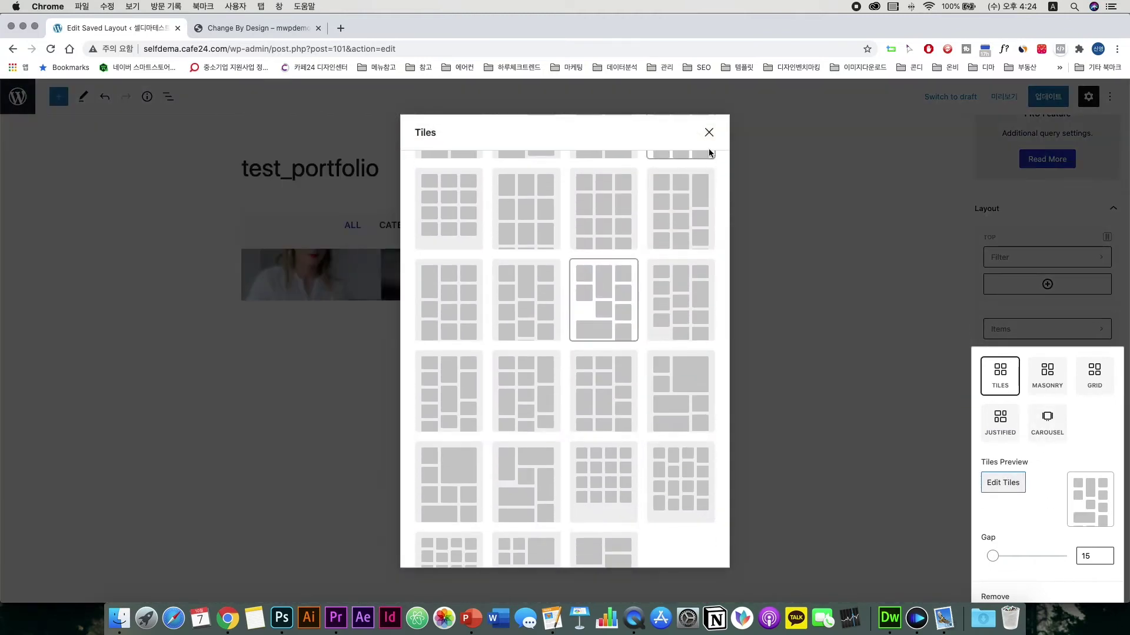
pyautogui.click(709, 133)
pyautogui.scroll(-3, 780, 362)
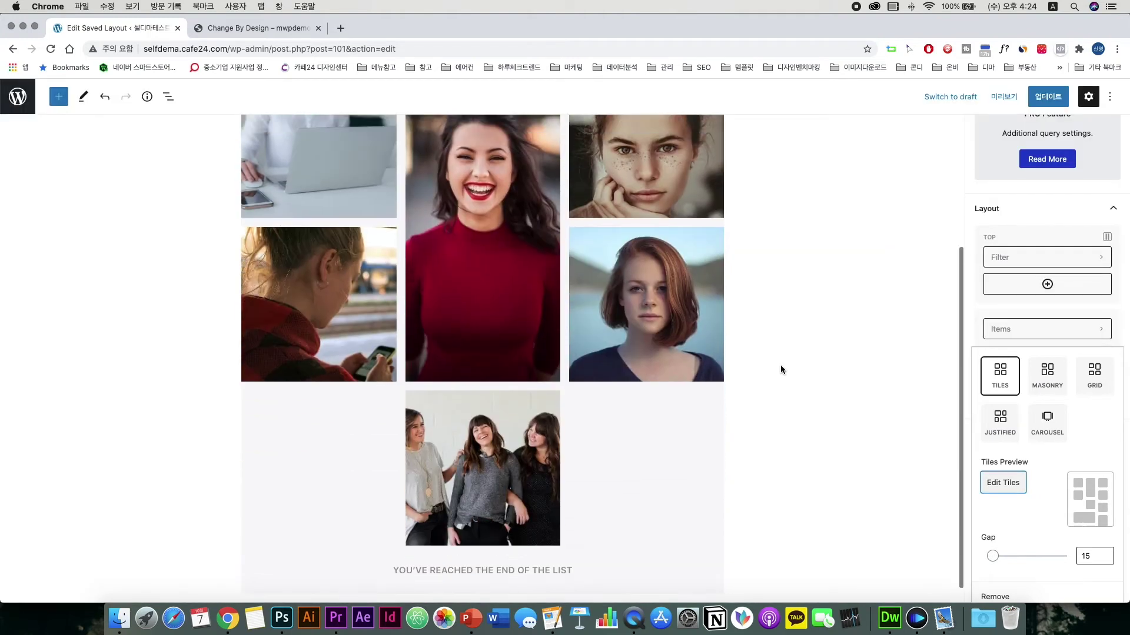
pyautogui.scroll(4, 780, 363)
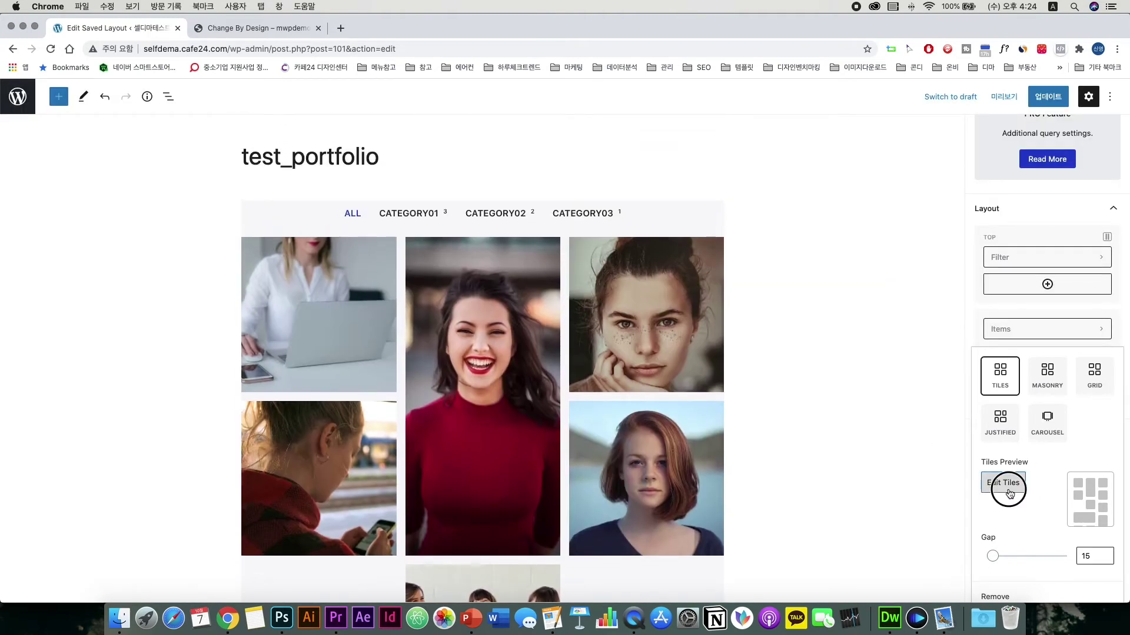
pyautogui.click(1007, 490)
pyautogui.click(711, 131)
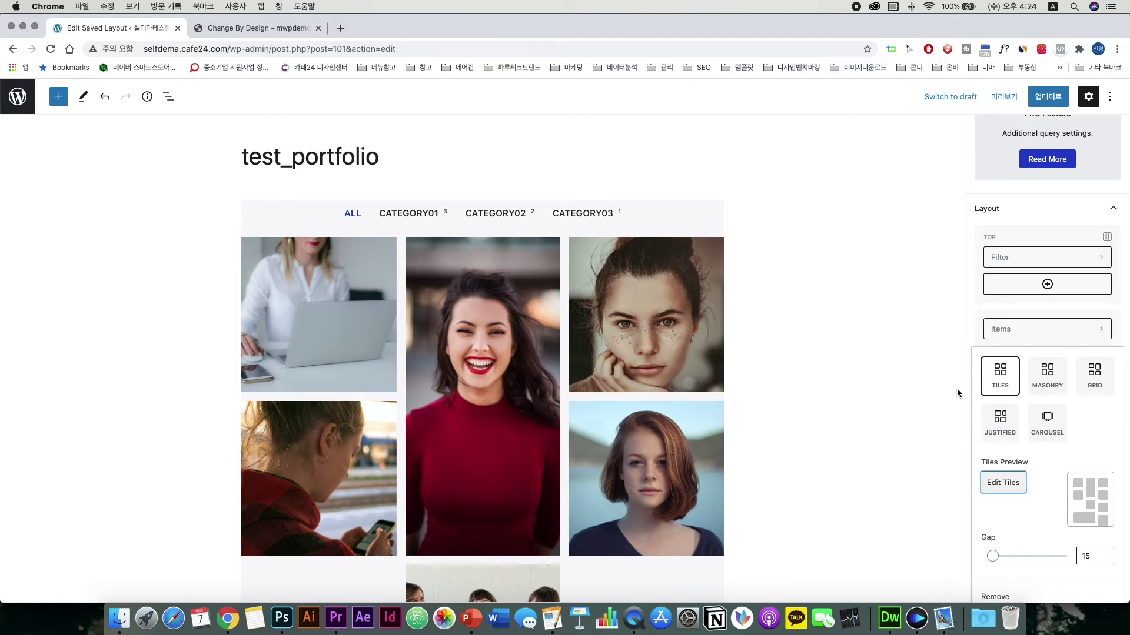
# Try the Masonry items layout with a gap of 0 and the Grid layout with a gap of 12
pyautogui.click(1043, 379)
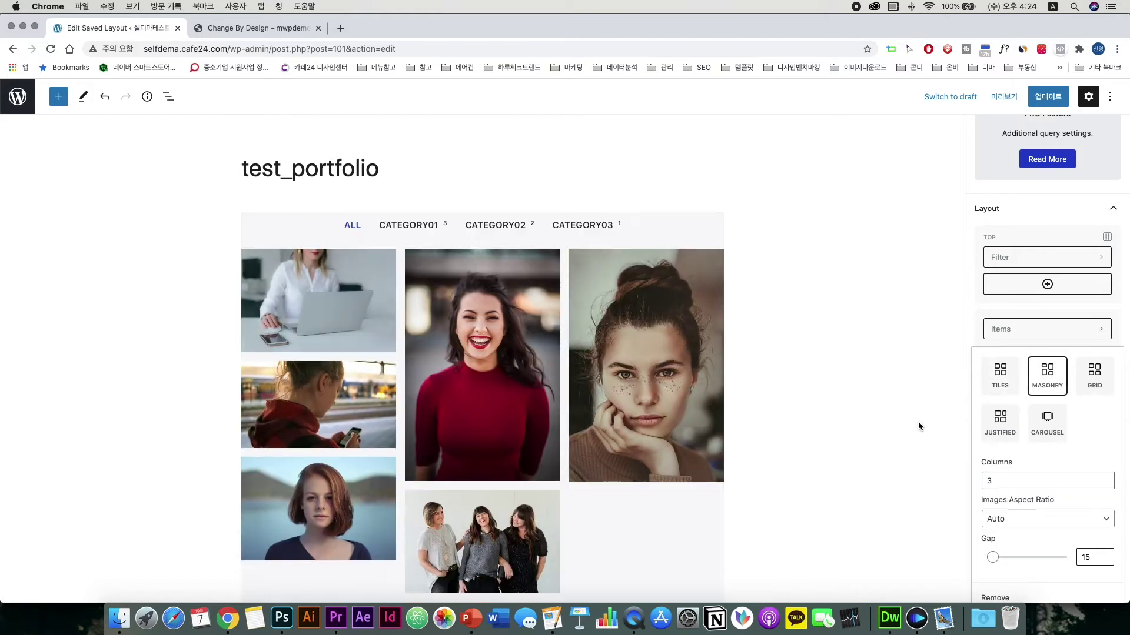
pyautogui.scroll(-2, 918, 425)
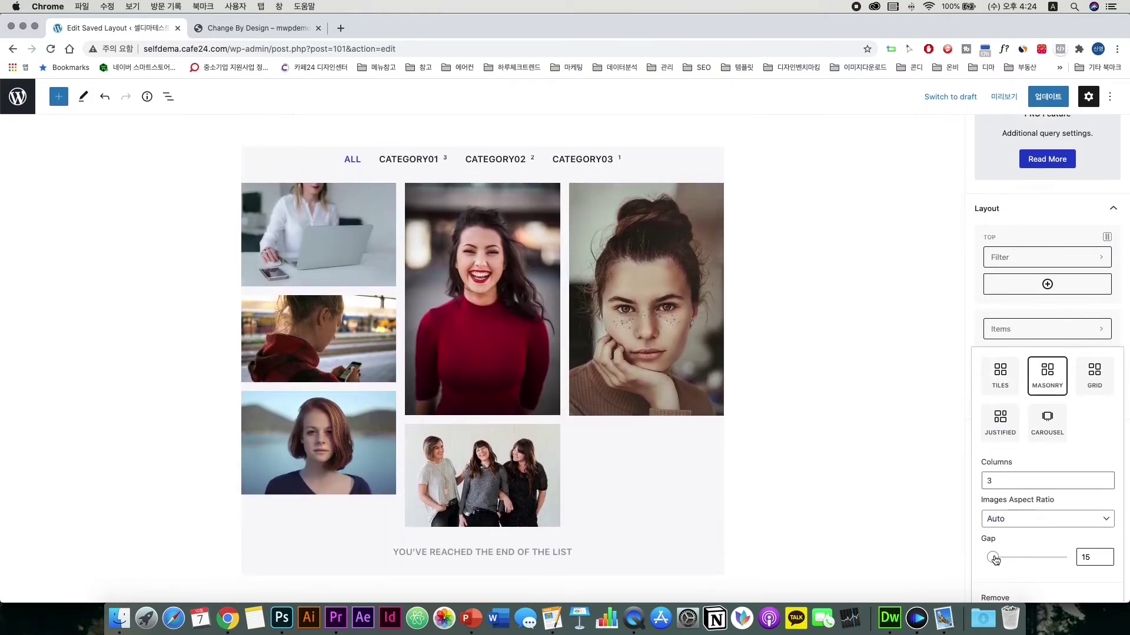
pyautogui.moveTo(994, 559); pyautogui.dragTo(945, 559)
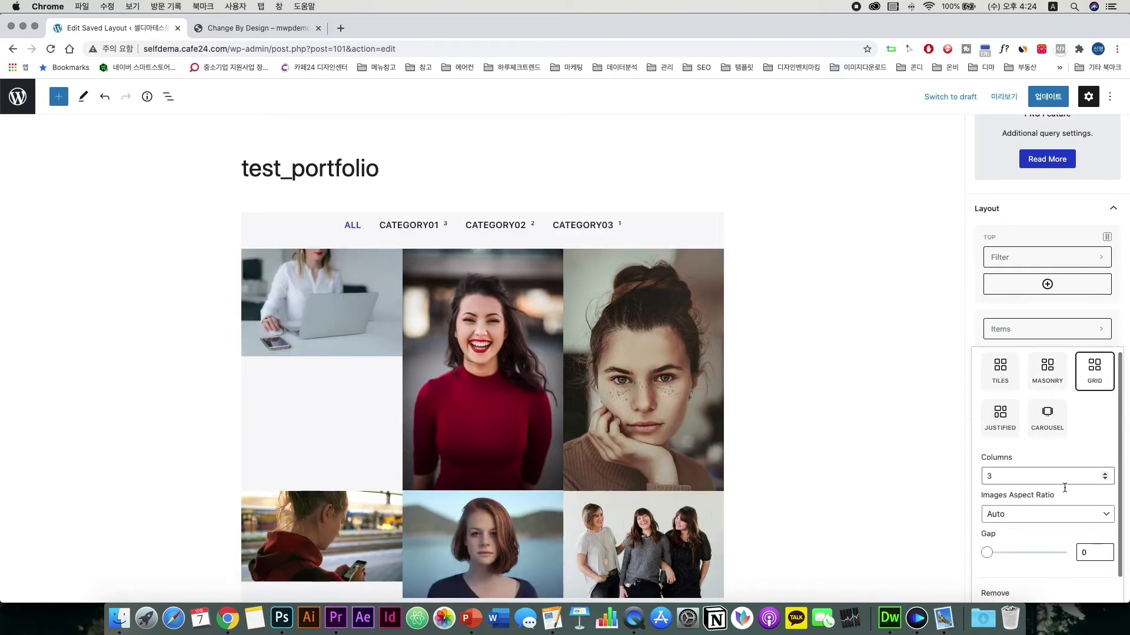
pyautogui.scroll(-1, 1035, 518)
pyautogui.moveTo(994, 552); pyautogui.dragTo(994, 551)
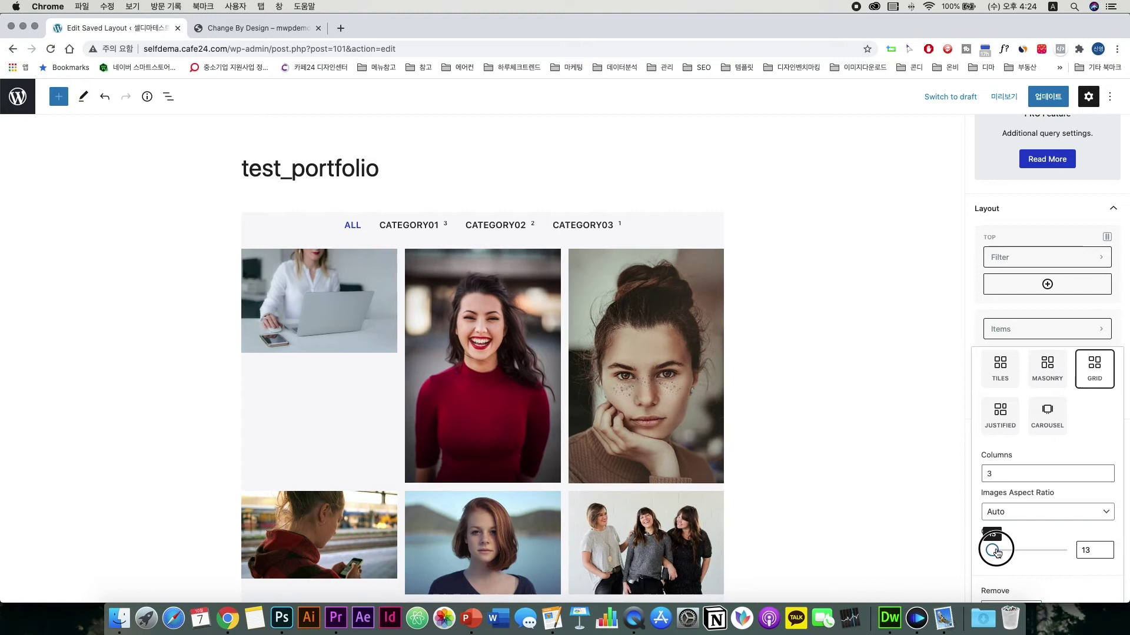
# Try the Justified items layout with row height 208 and row height tolerance 0.45, and check the gallery preview
pyautogui.click(1000, 412)
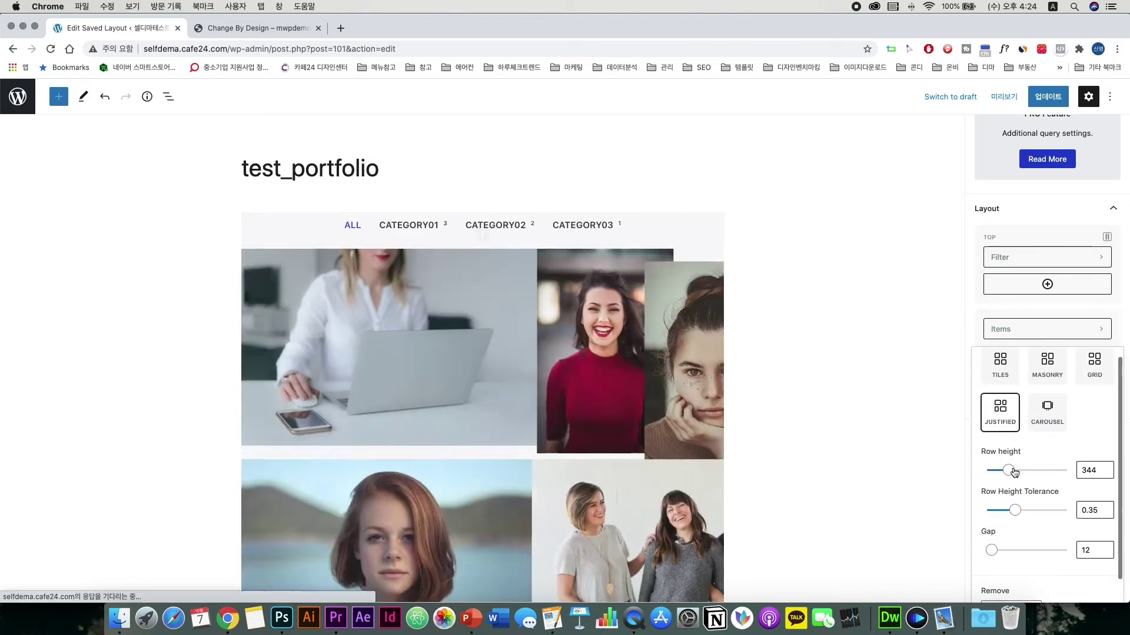
pyautogui.moveTo(1009, 470)
pyautogui.mouseDown()
pyautogui.moveTo(1028, 471)
pyautogui.moveTo(995, 470)
pyautogui.mouseUp()
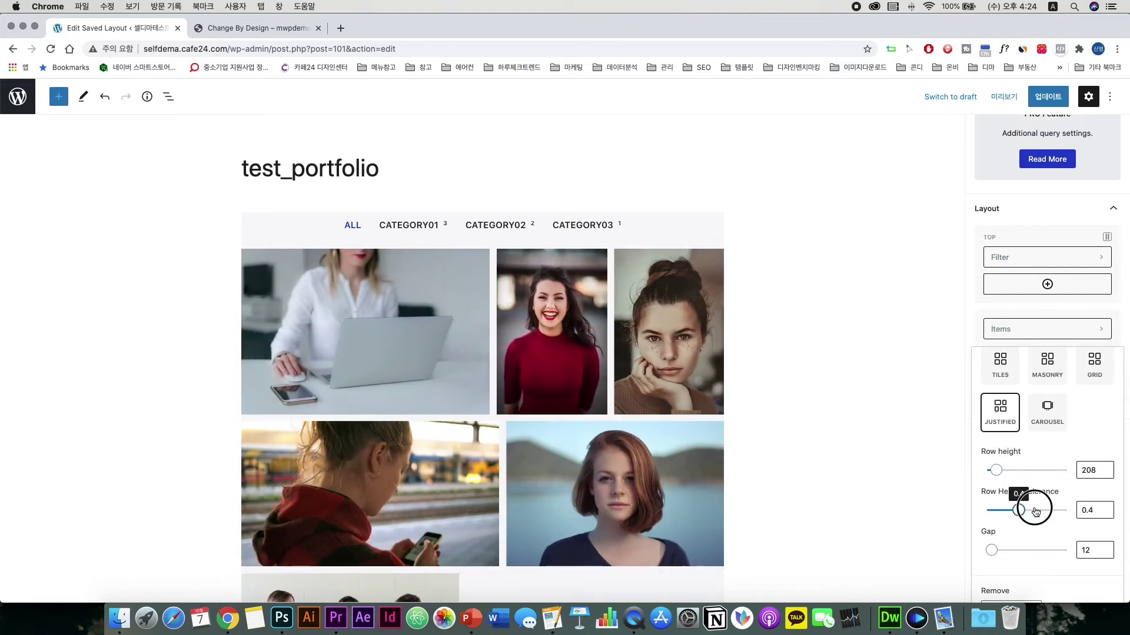
pyautogui.click(1035, 512)
pyautogui.moveTo(1031, 512); pyautogui.dragTo(1024, 513)
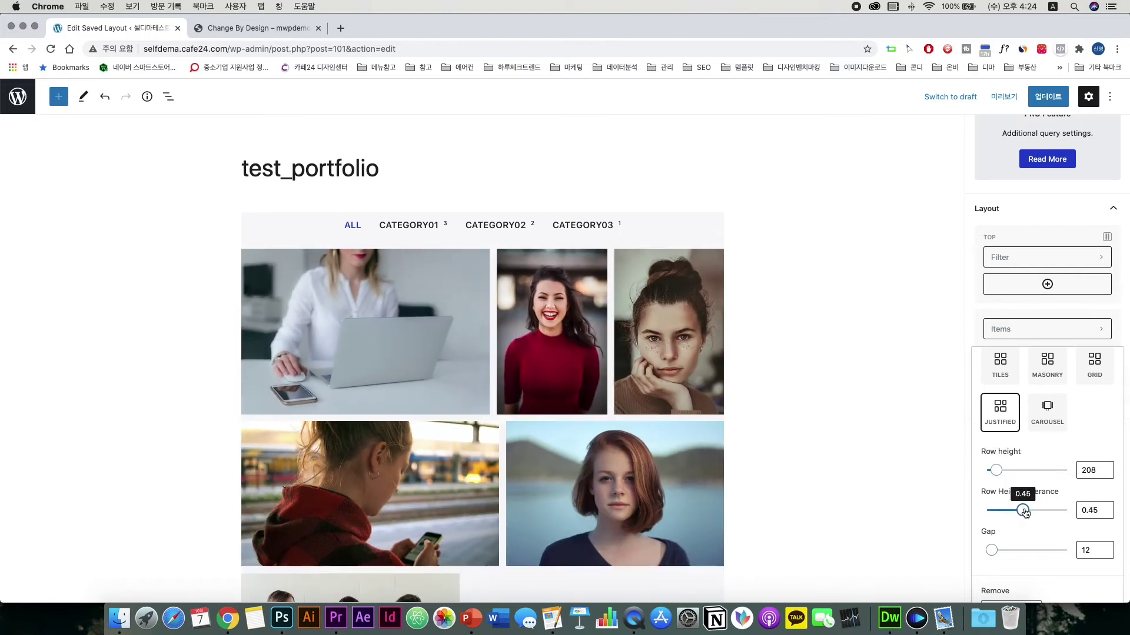
pyautogui.scroll(-3, 794, 407)
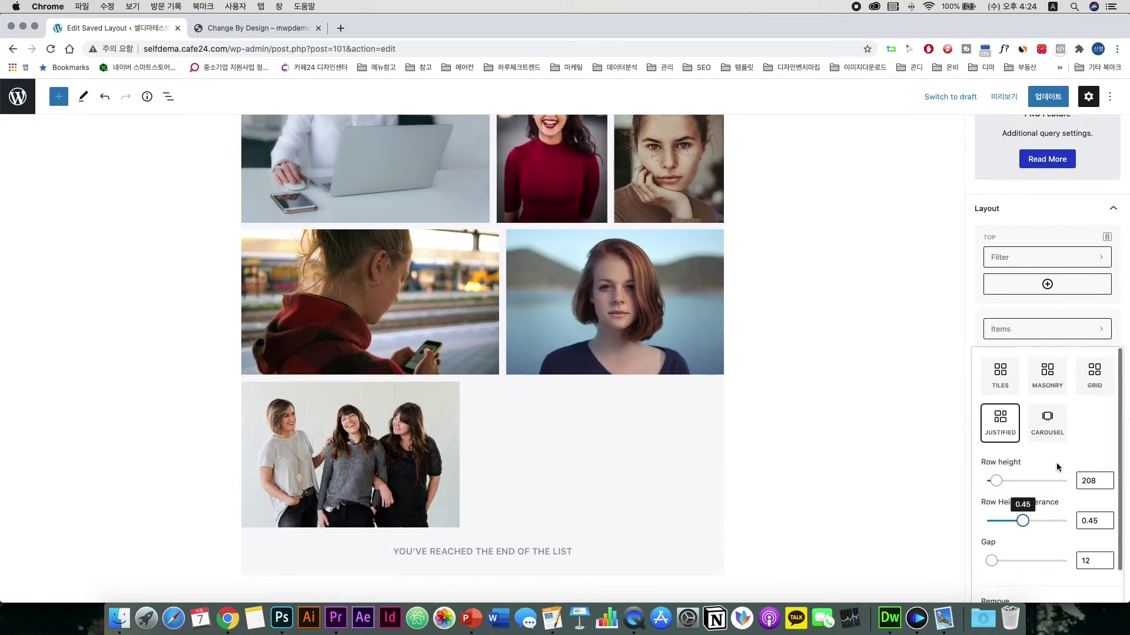
# Set the items layout to Masonry with a gap of 0, check the preview, and close the Items settings
pyautogui.click(1048, 373)
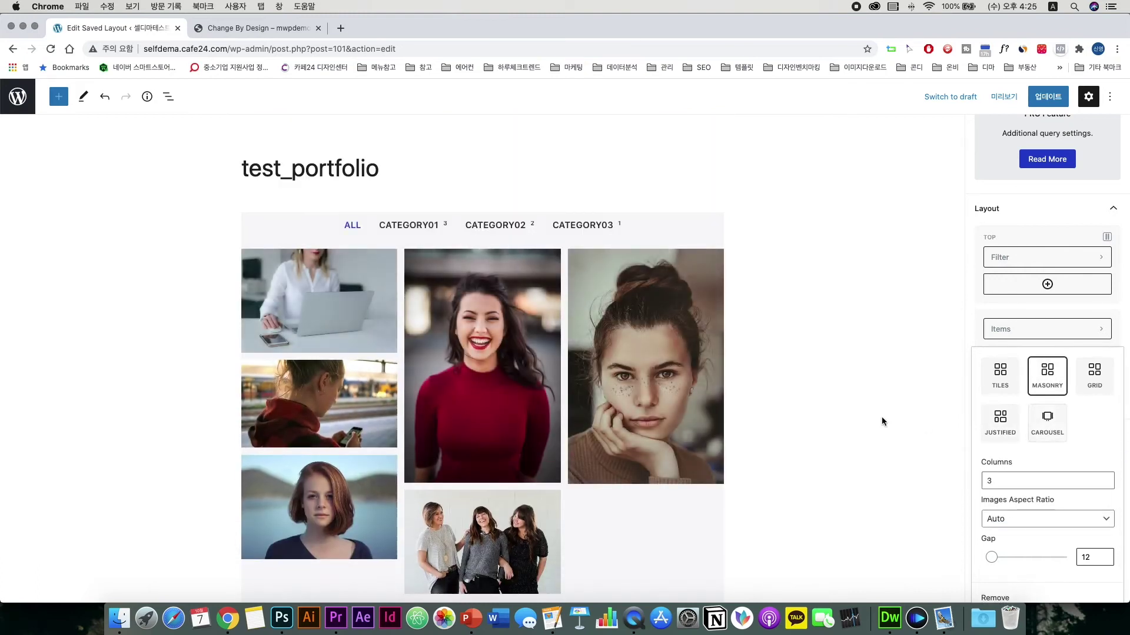
pyautogui.moveTo(993, 559); pyautogui.dragTo(982, 560)
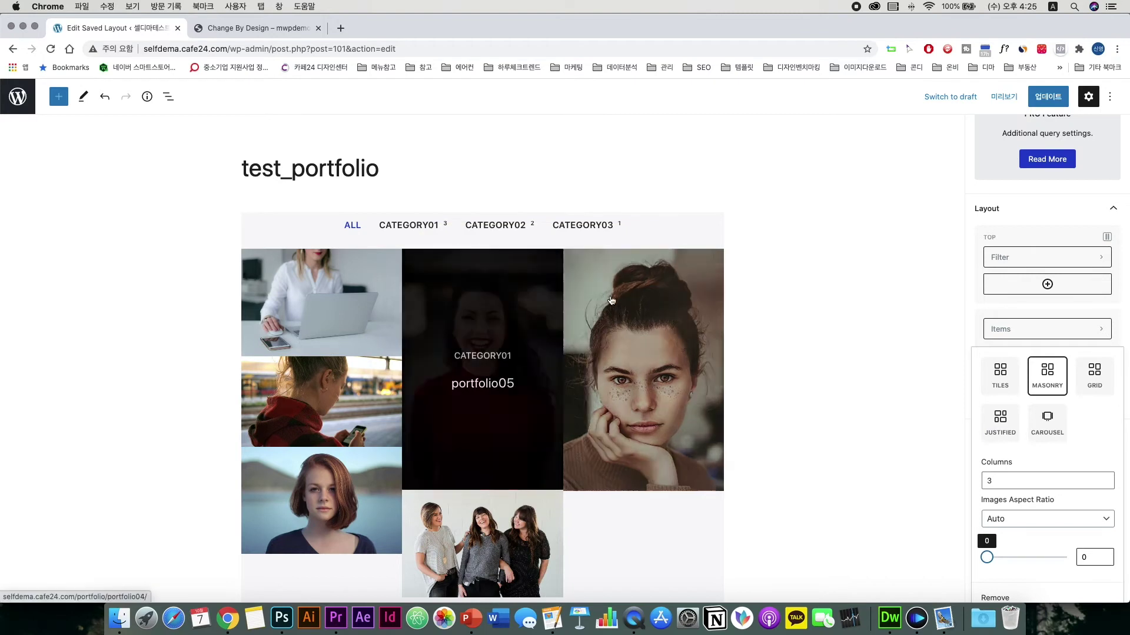
pyautogui.scroll(-2, 877, 377)
pyautogui.scroll(-1, 1047, 470)
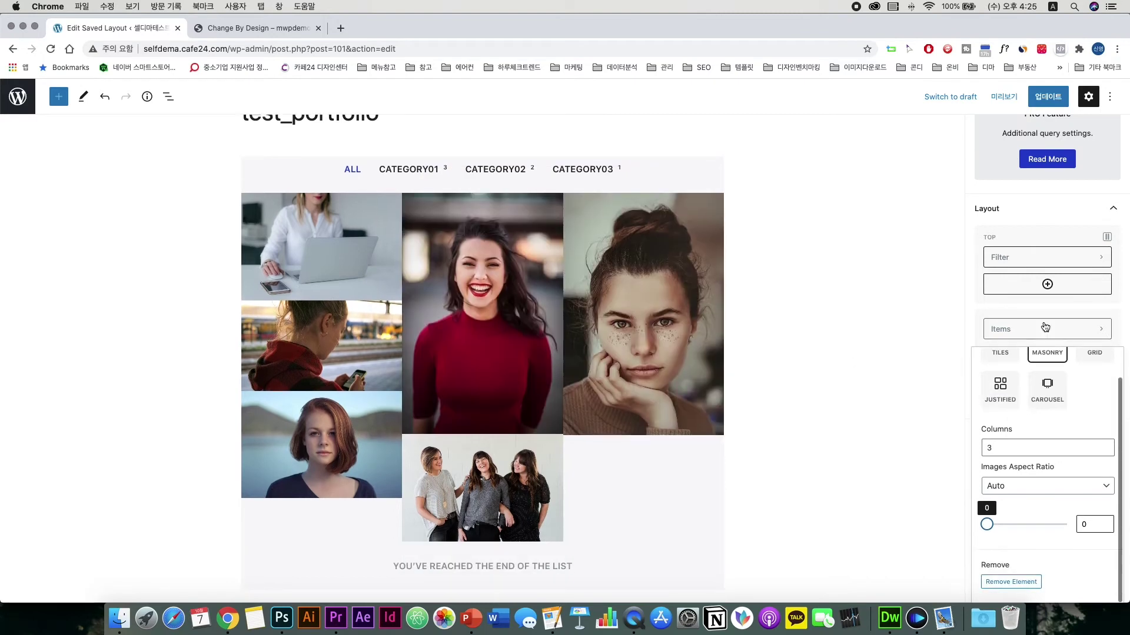
pyautogui.click(1029, 329)
pyautogui.scroll(2, 897, 389)
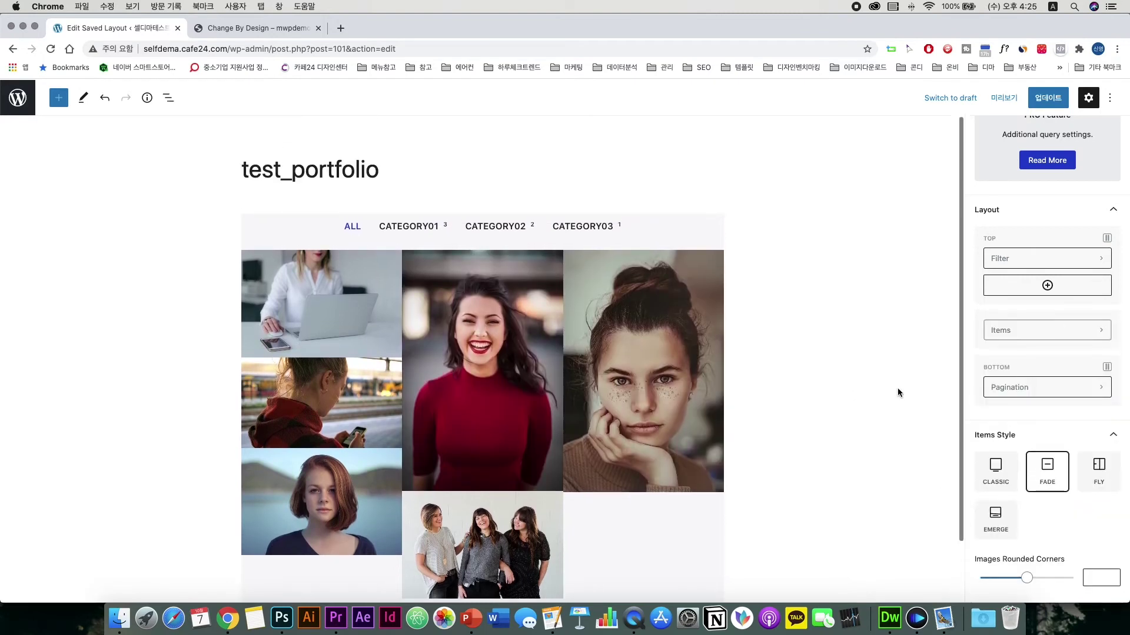
# Examine the end of the gallery preview and the Pagination element's settings, and close those settings
pyautogui.scroll(-3, 891, 388)
pyautogui.scroll(-4, 1067, 472)
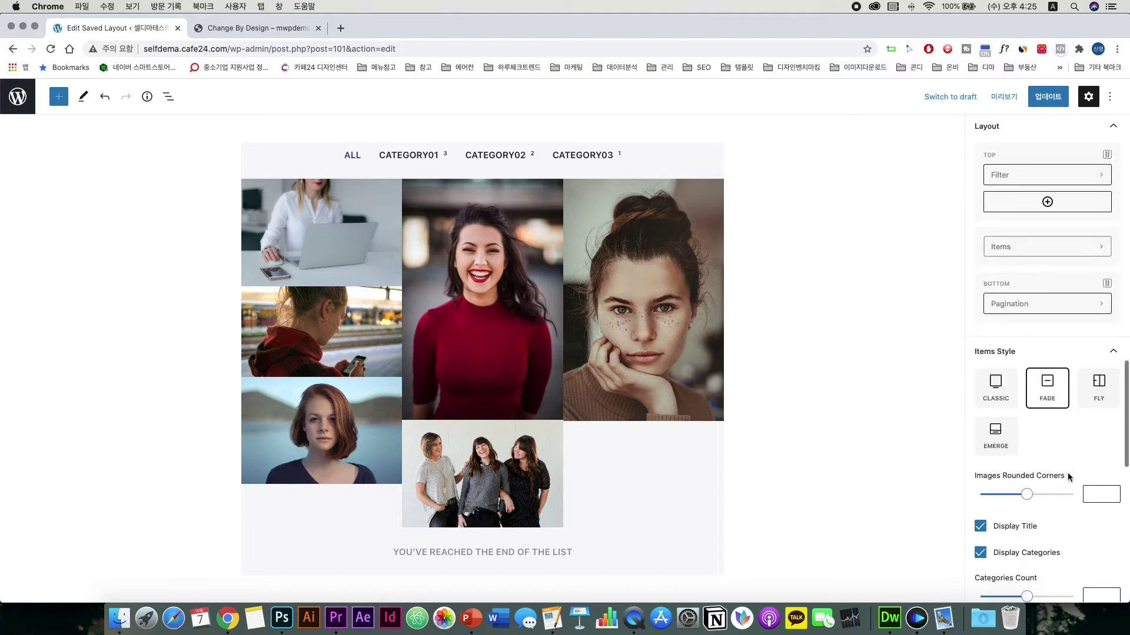
pyautogui.scroll(3, 1064, 460)
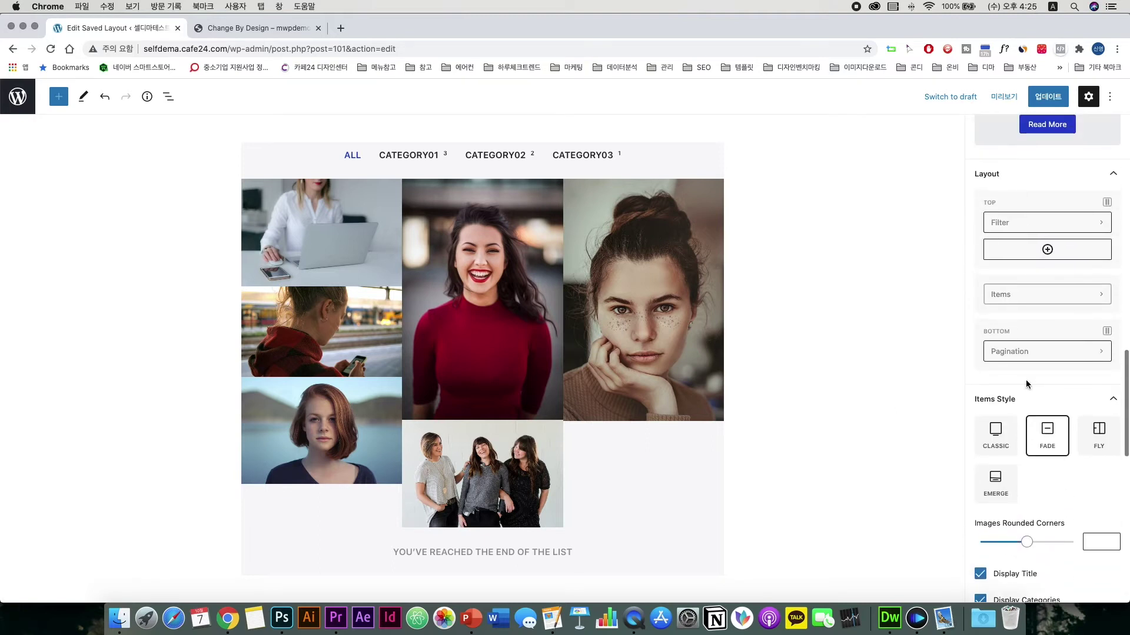
pyautogui.click(1036, 353)
pyautogui.scroll(1, 541, 559)
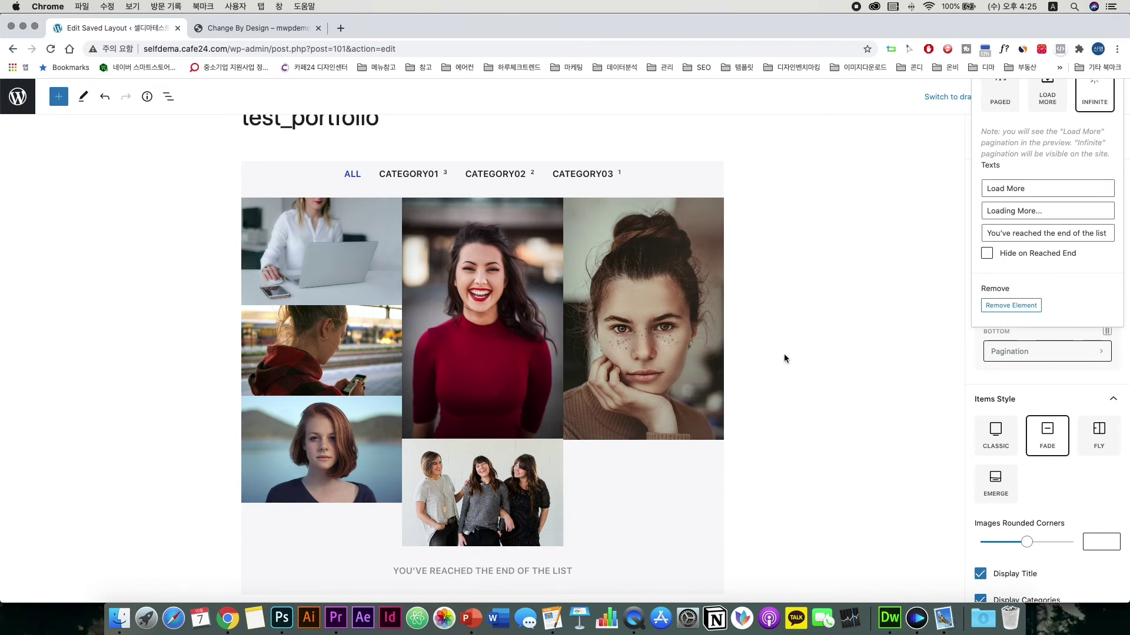
pyautogui.click(921, 443)
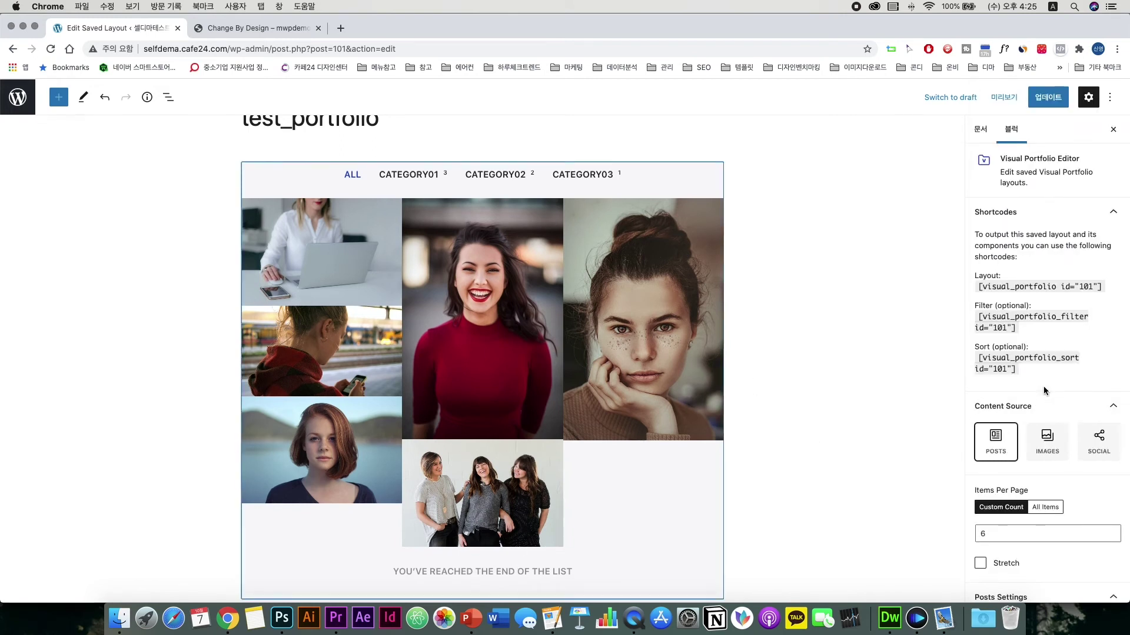
# Set the gallery's items per page to a custom count of 4
pyautogui.scroll(-5, 1043, 386)
pyautogui.click(1001, 346)
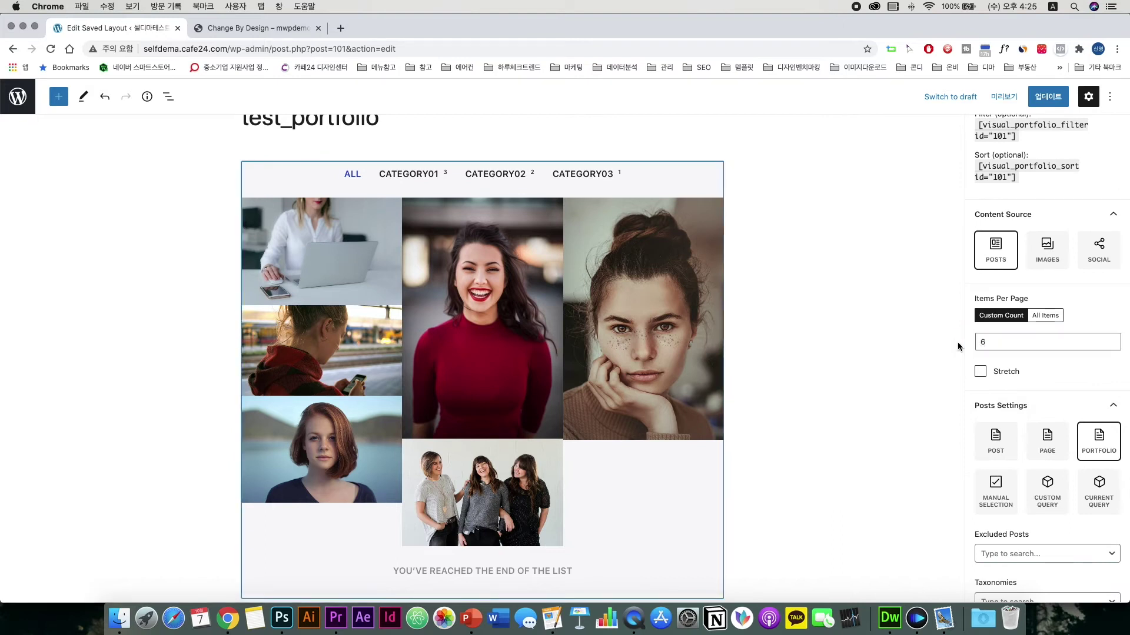
pyautogui.doubleClick(973, 341)
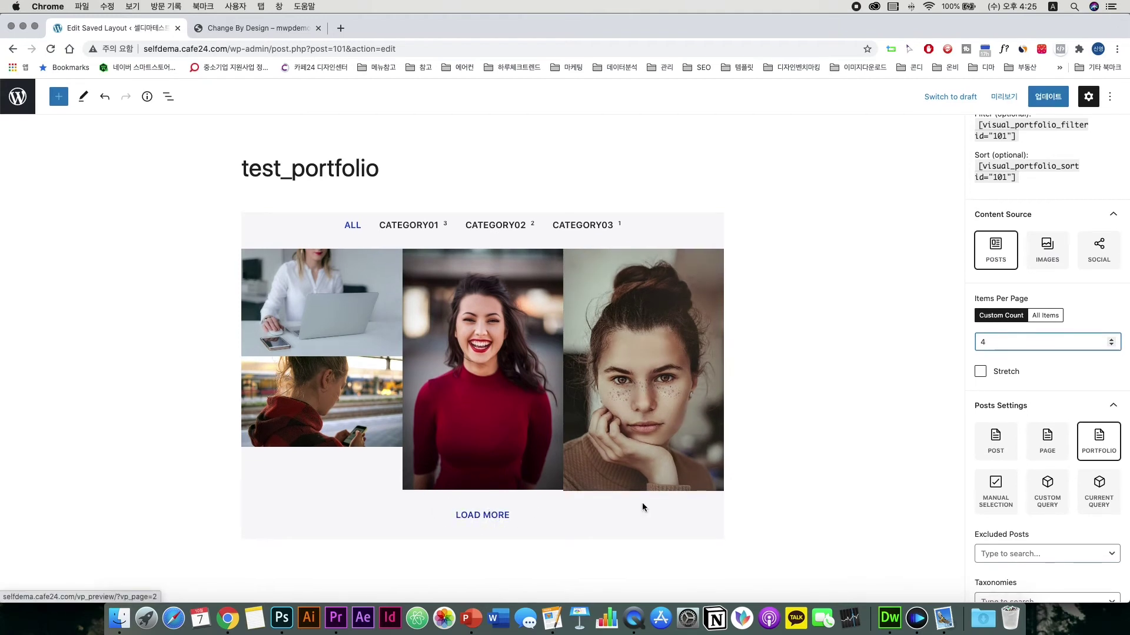
# Try the Classic style for the Pagination element and set it back to Minimal
pyautogui.scroll(-15, 1014, 448)
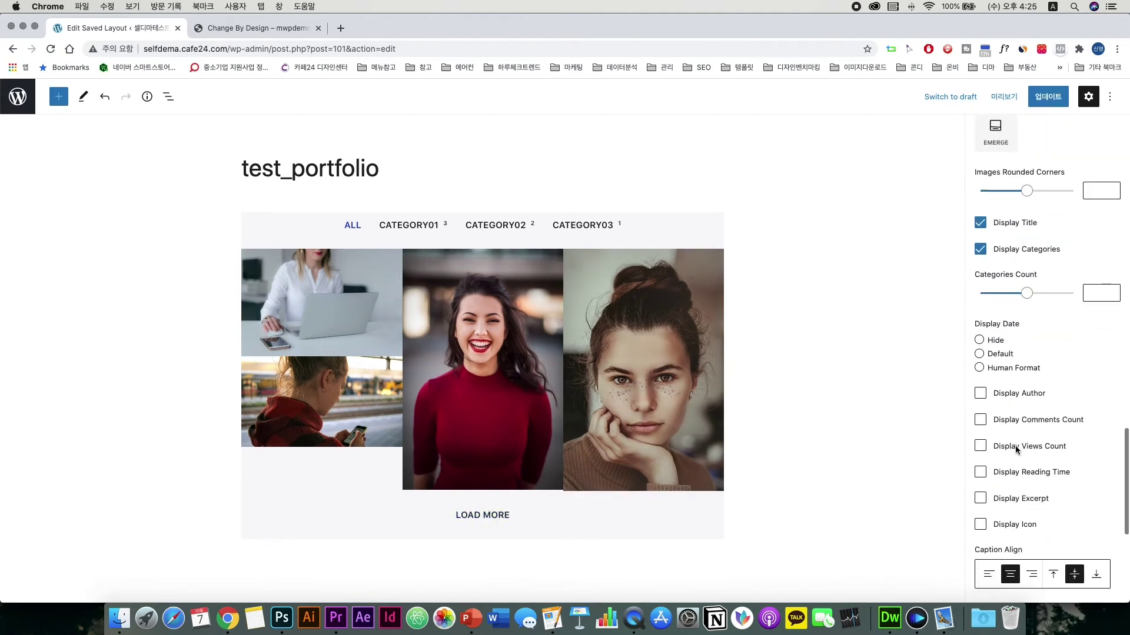
pyautogui.scroll(10, 1015, 446)
pyautogui.click(1022, 307)
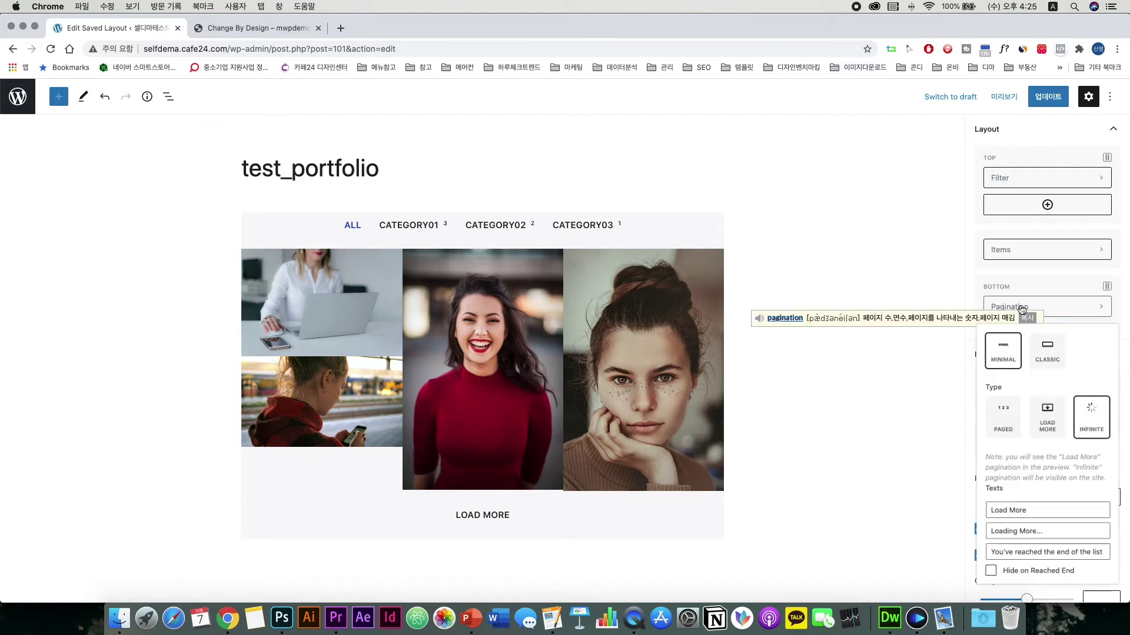
pyautogui.click(1022, 361)
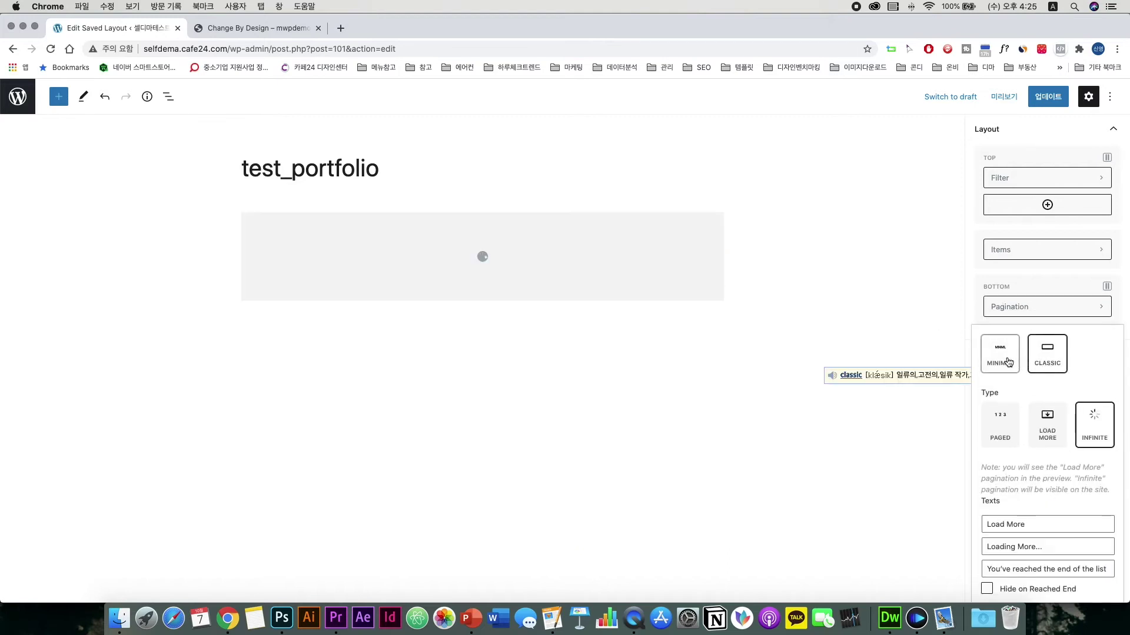
pyautogui.click(993, 362)
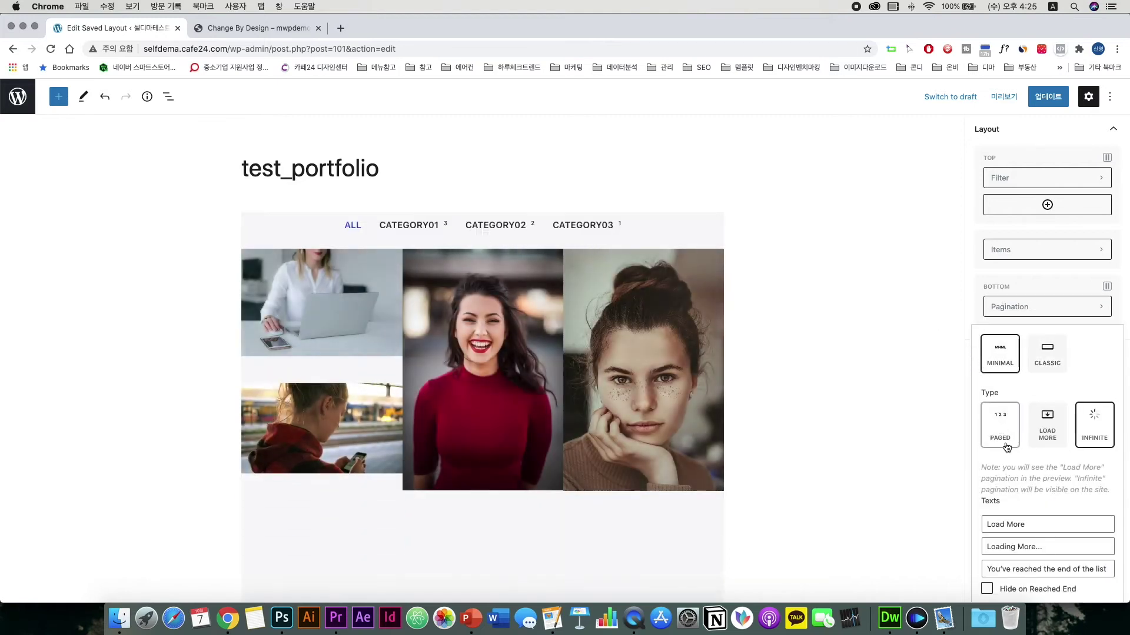
# Compare the Paged, Load More and Infinite pagination types in the preview, and set the type to Paged
pyautogui.click(1003, 438)
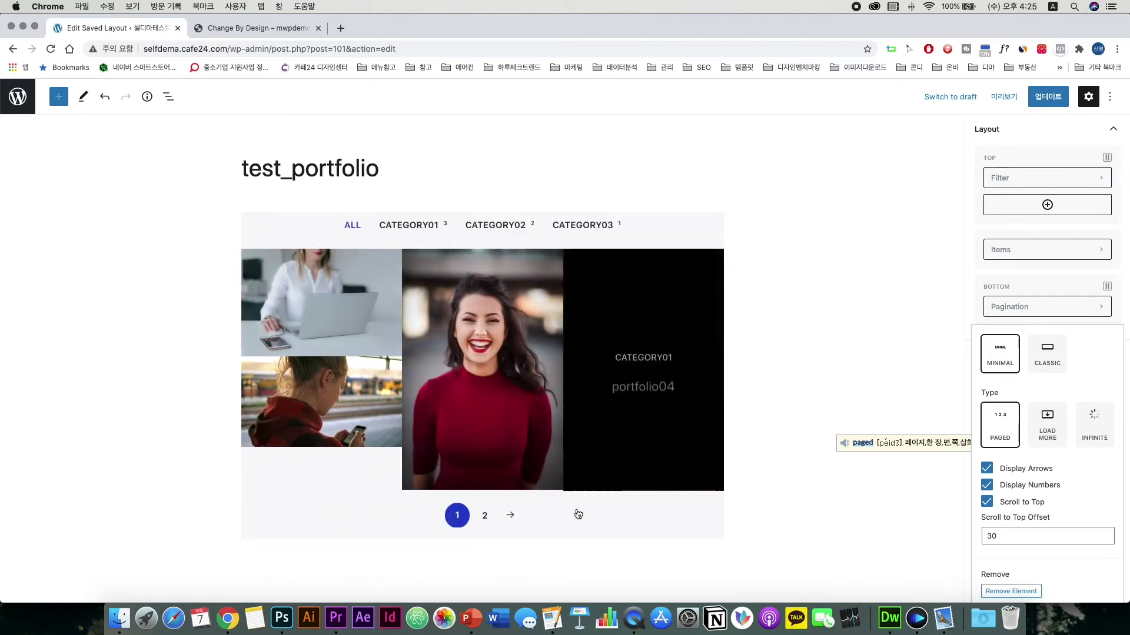
pyautogui.click(1045, 445)
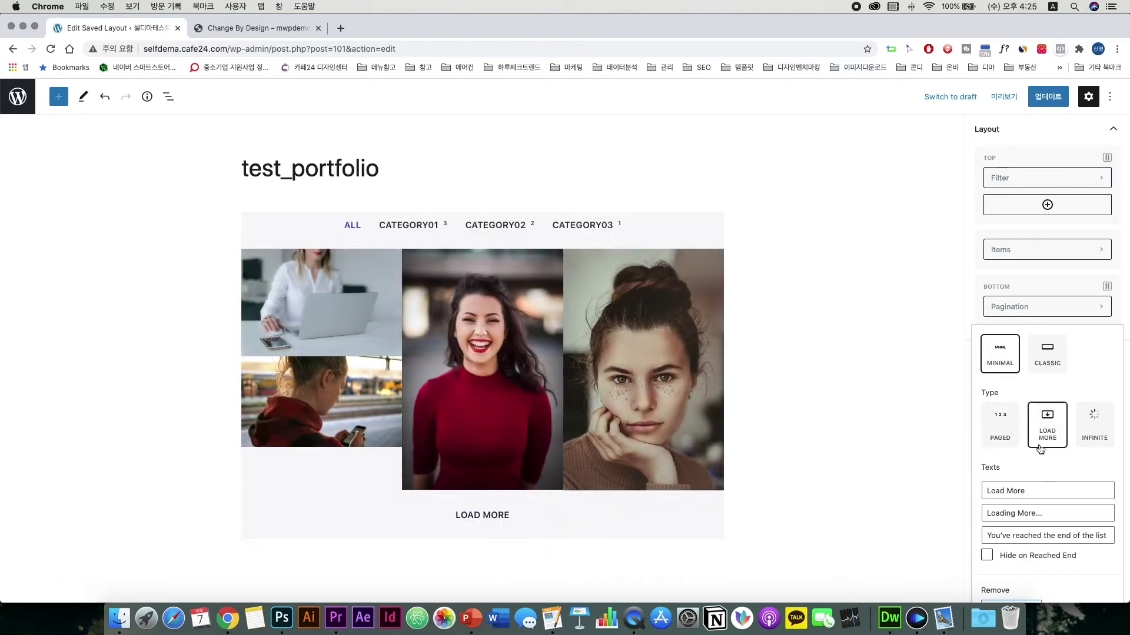
pyautogui.click(1093, 432)
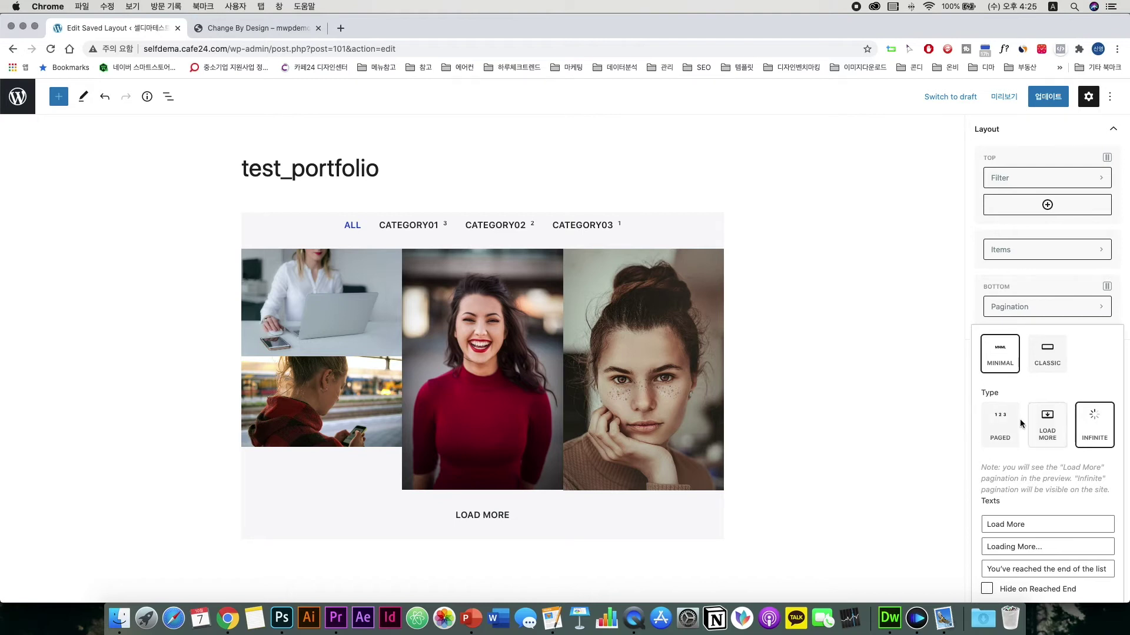
pyautogui.click(1003, 426)
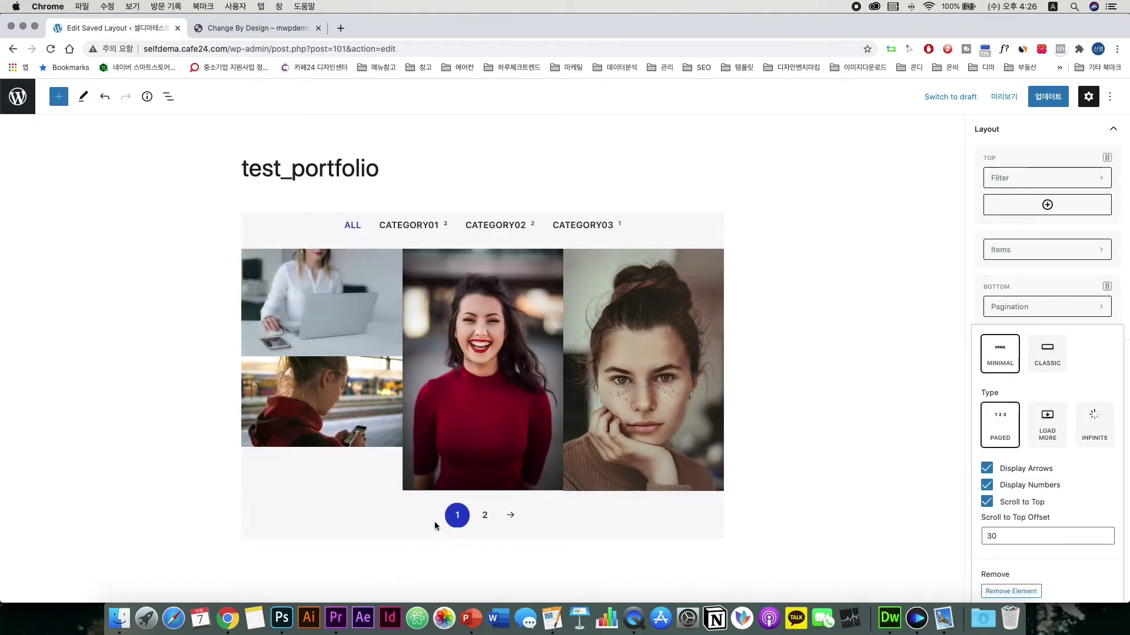
pyautogui.scroll(-1, 1050, 459)
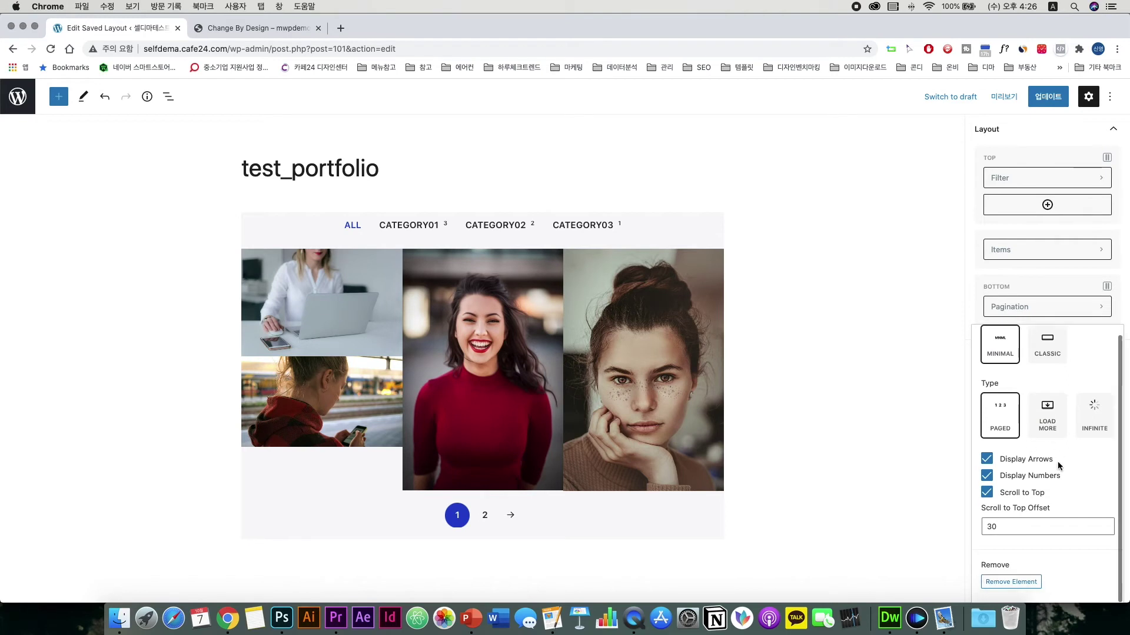
# Hide the page numbers in the Pagination element, try Display Arrows and Scroll to Top off and back on, and close its settings
pyautogui.click(987, 459)
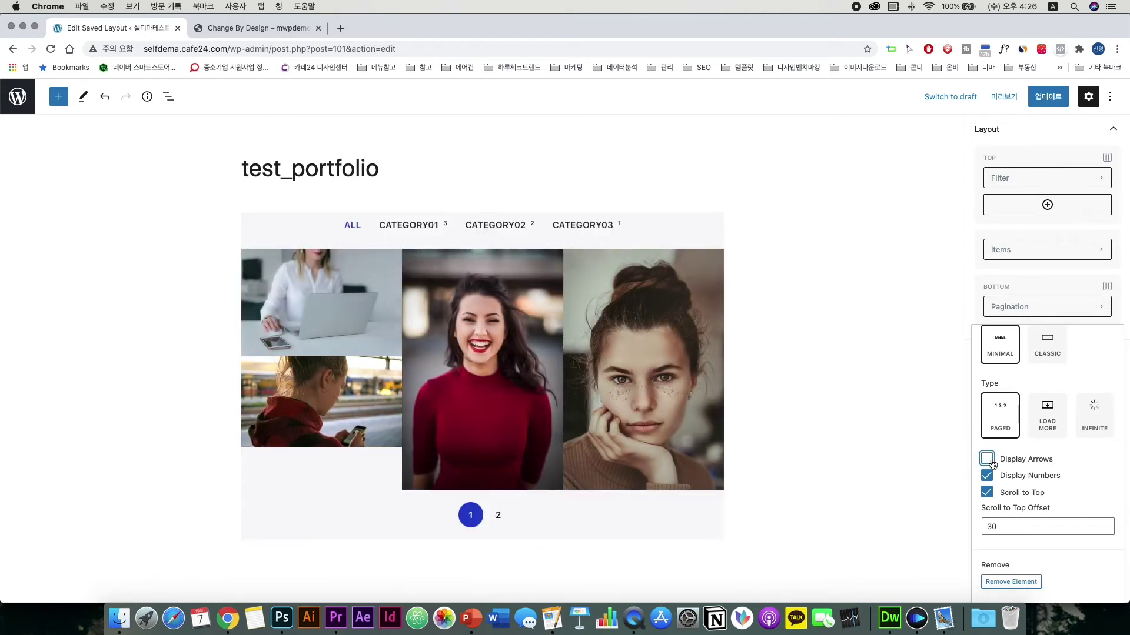
pyautogui.click(992, 463)
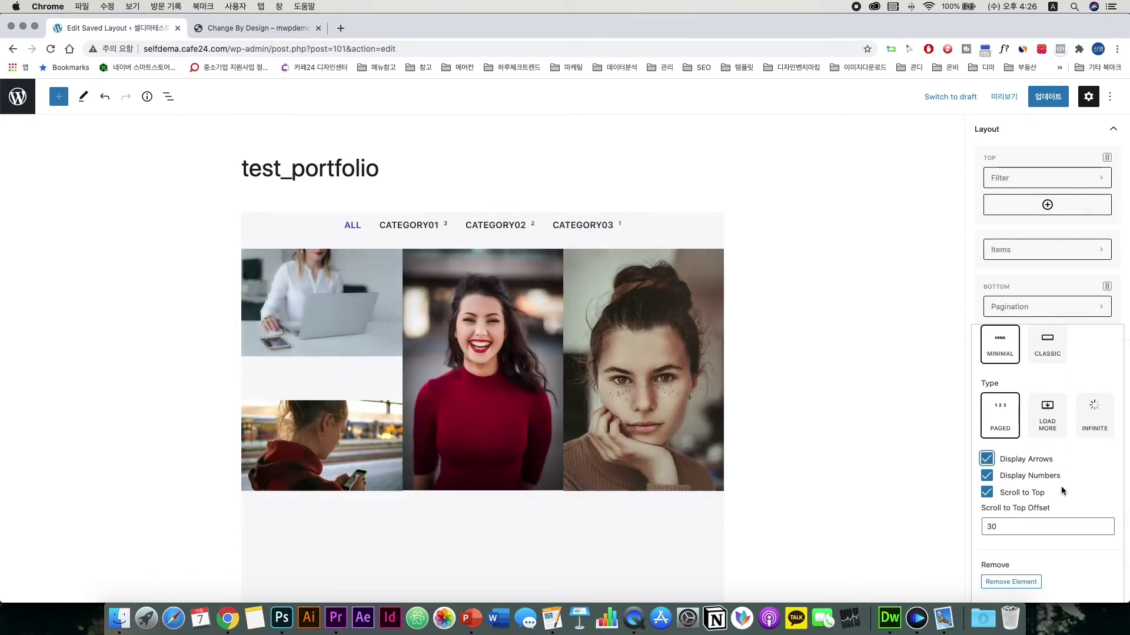
pyautogui.click(986, 475)
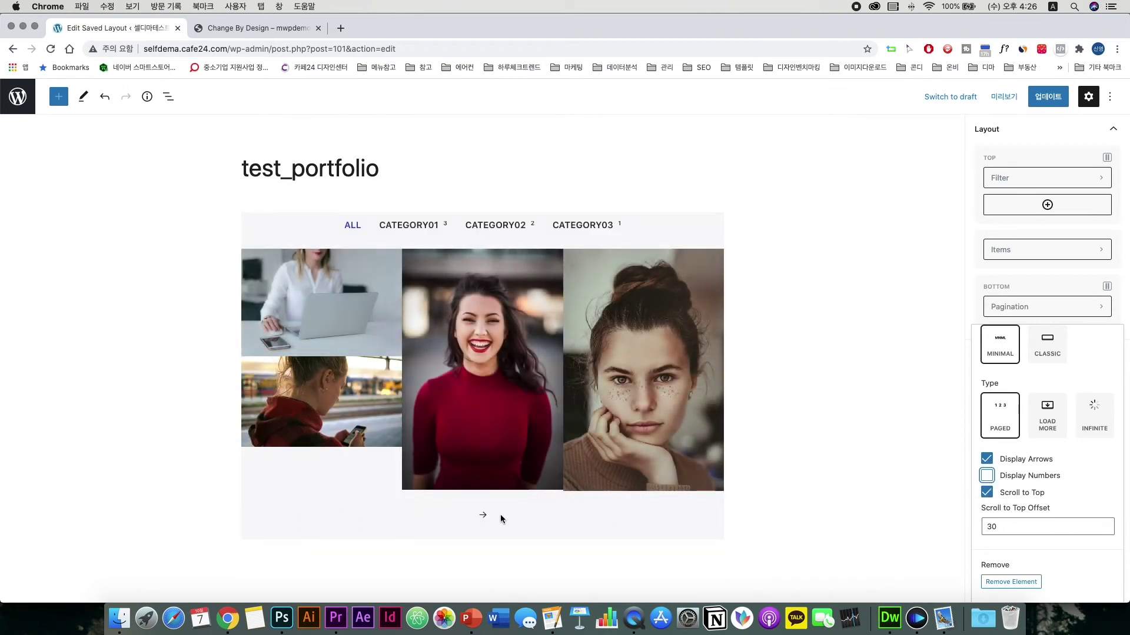
pyautogui.click(991, 495)
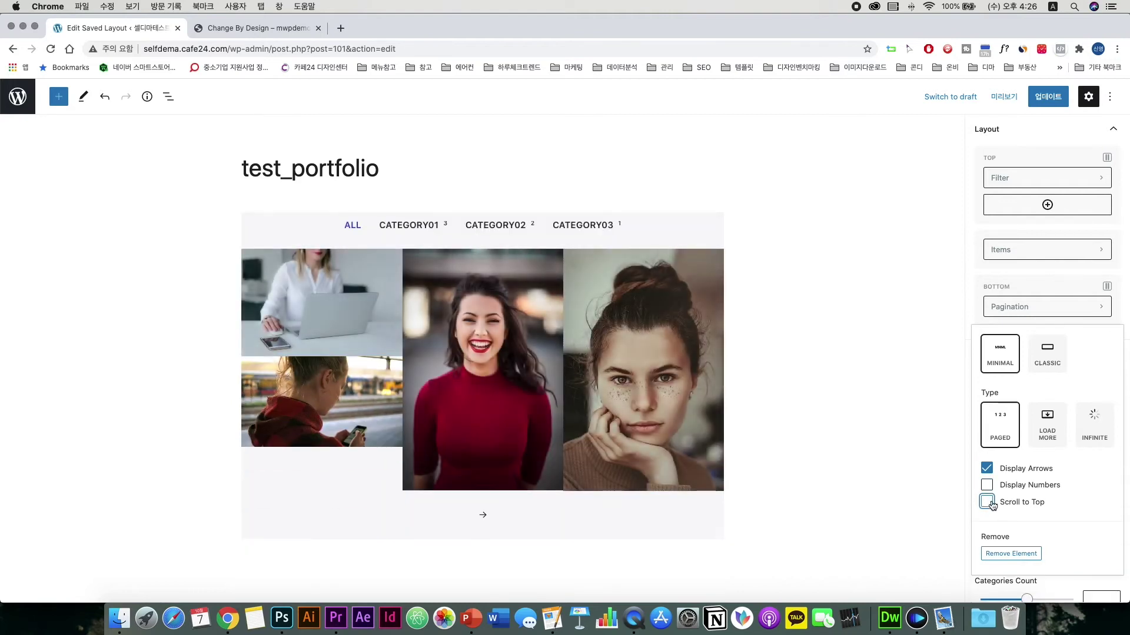
pyautogui.click(986, 501)
pyautogui.scroll(-1, 1050, 505)
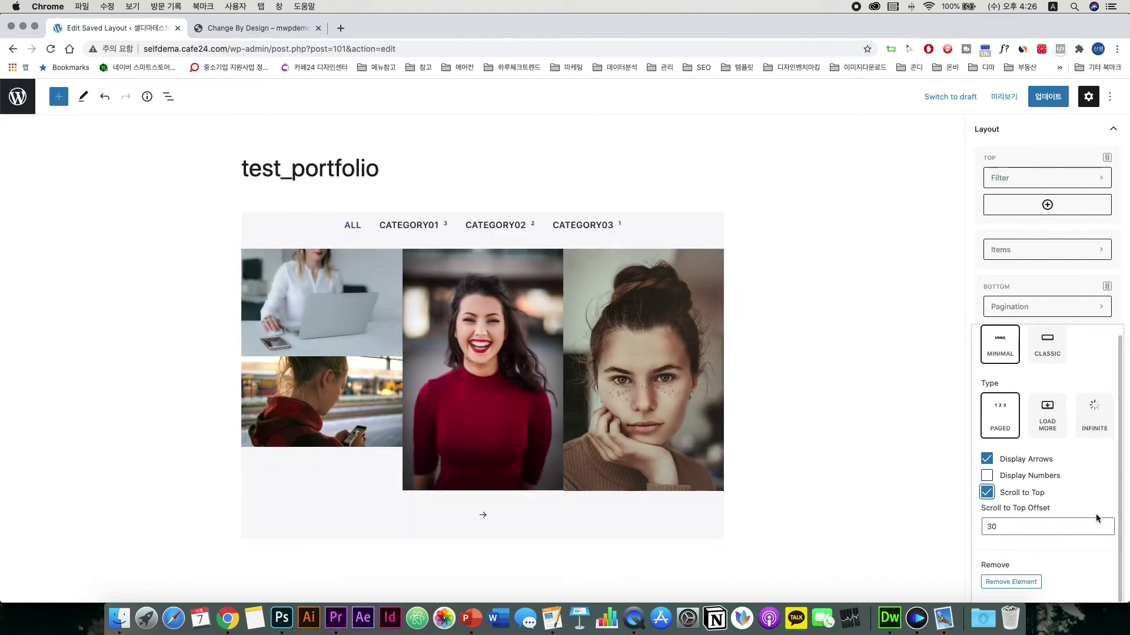
pyautogui.scroll(1, 1030, 429)
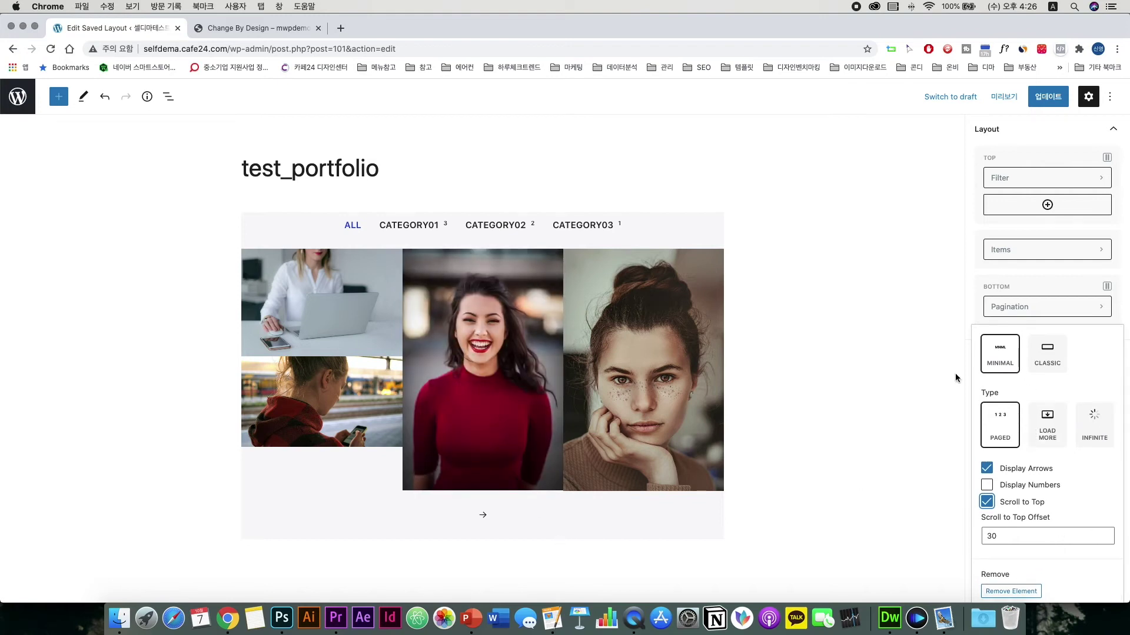
pyautogui.click(1028, 308)
pyautogui.scroll(3, 1041, 386)
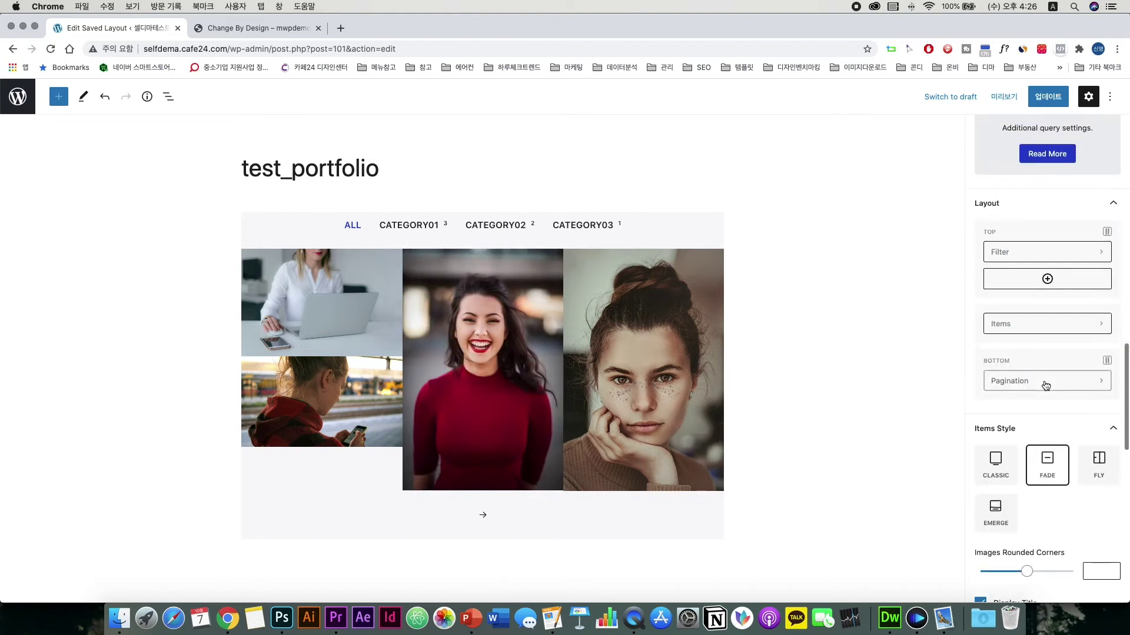
# Compare the Classic, Fade, Fly and Emerge items styles on the gallery preview, and set the style back to Fade
pyautogui.scroll(-5, 1044, 383)
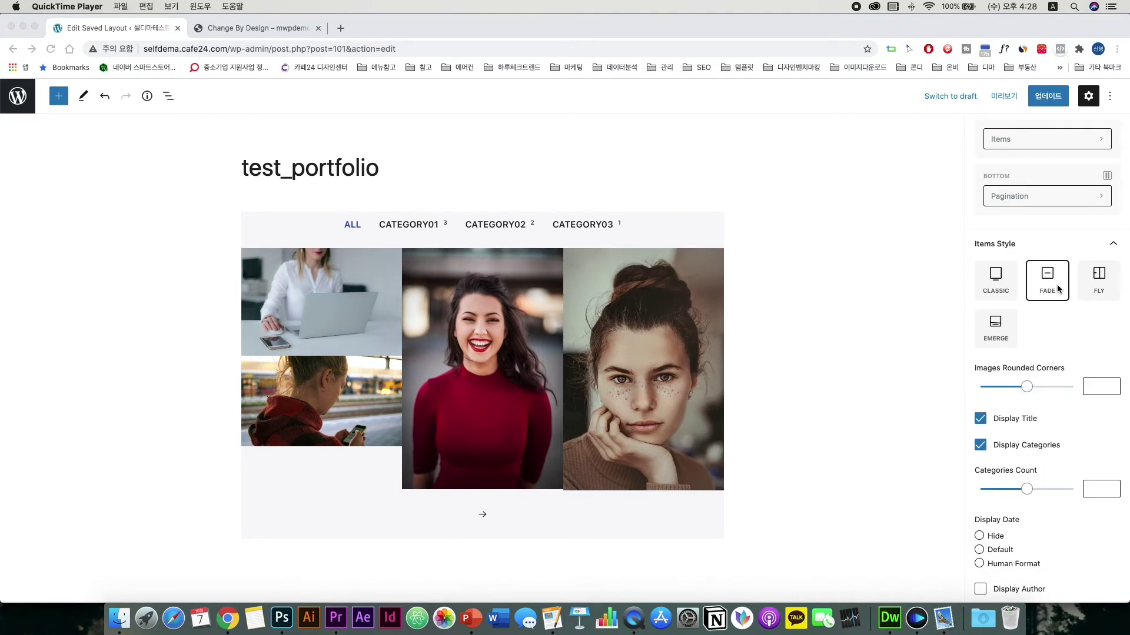
pyautogui.click(1008, 292)
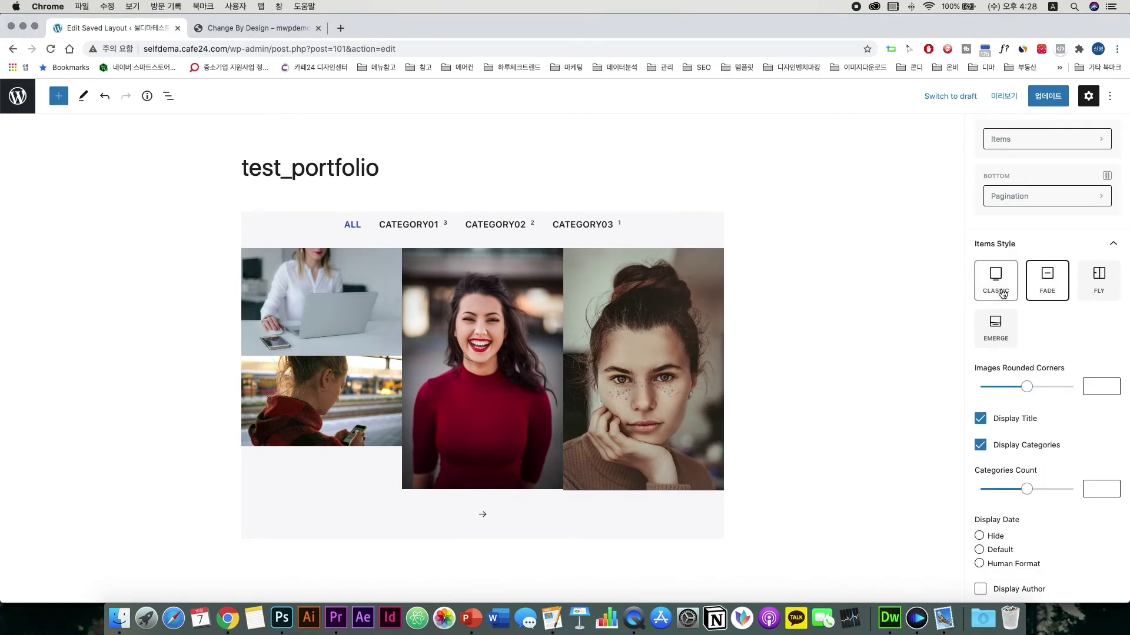
pyautogui.click(1002, 293)
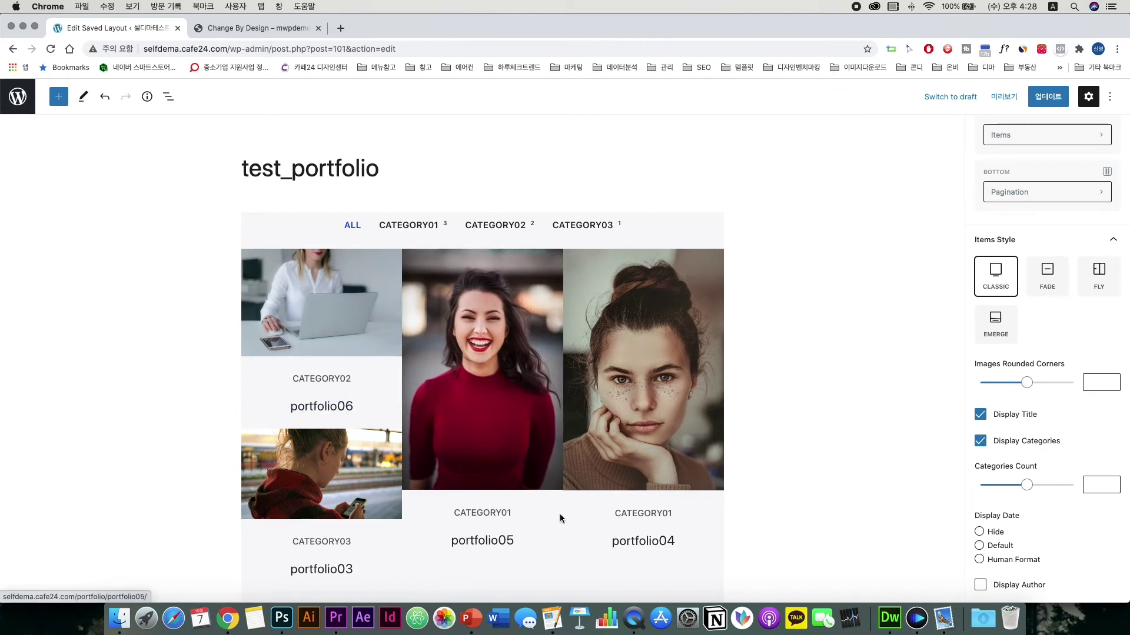
pyautogui.click(1046, 276)
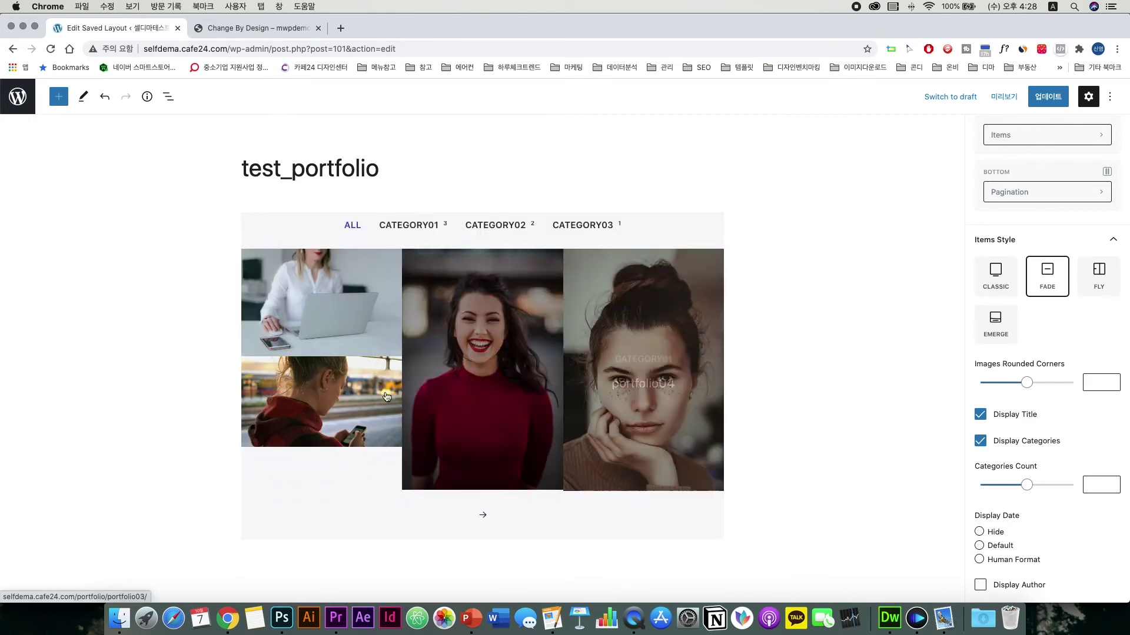
pyautogui.click(1095, 280)
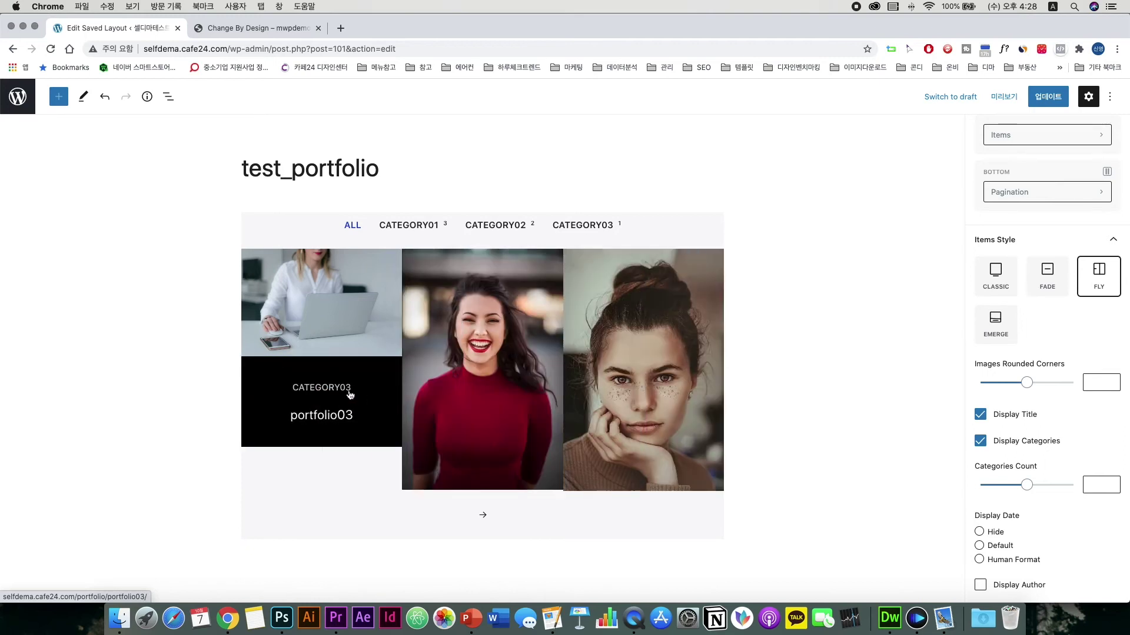
pyautogui.click(1003, 334)
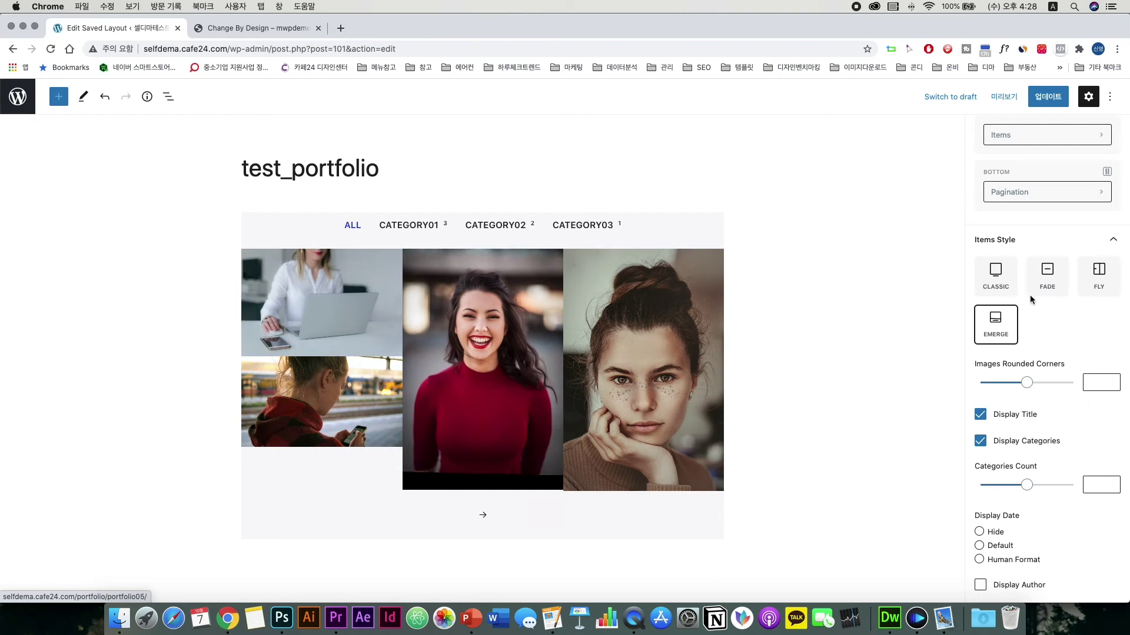
pyautogui.click(1047, 277)
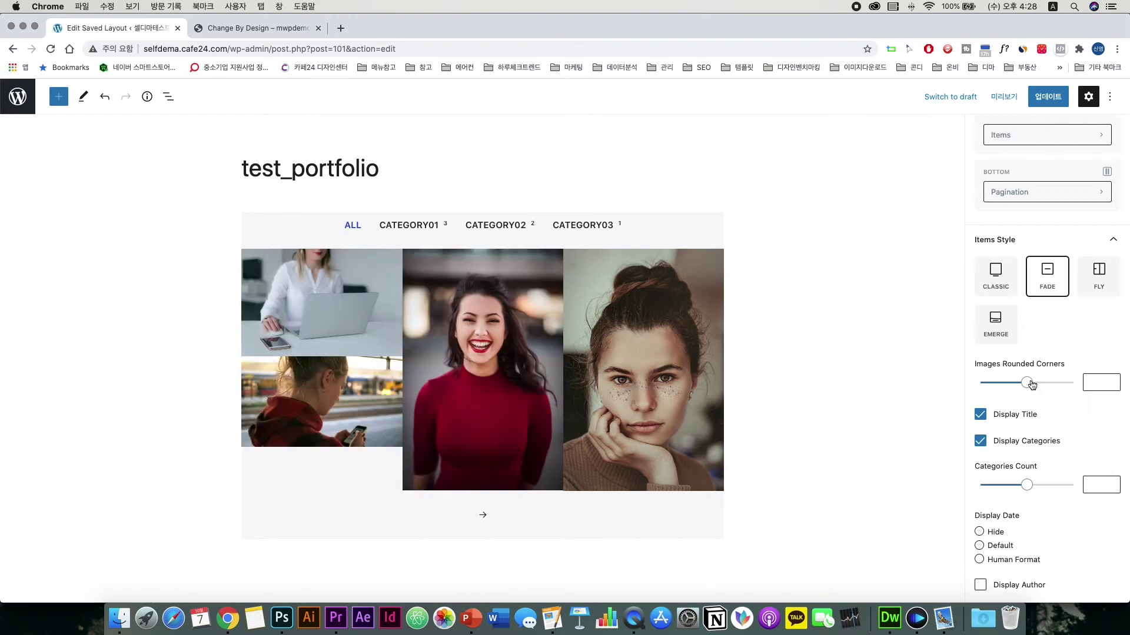
# Set Images Rounded Corners to 0 and turn off Display Categories, keeping Display Title on for the item captions
pyautogui.moveTo(1031, 385); pyautogui.dragTo(1001, 386)
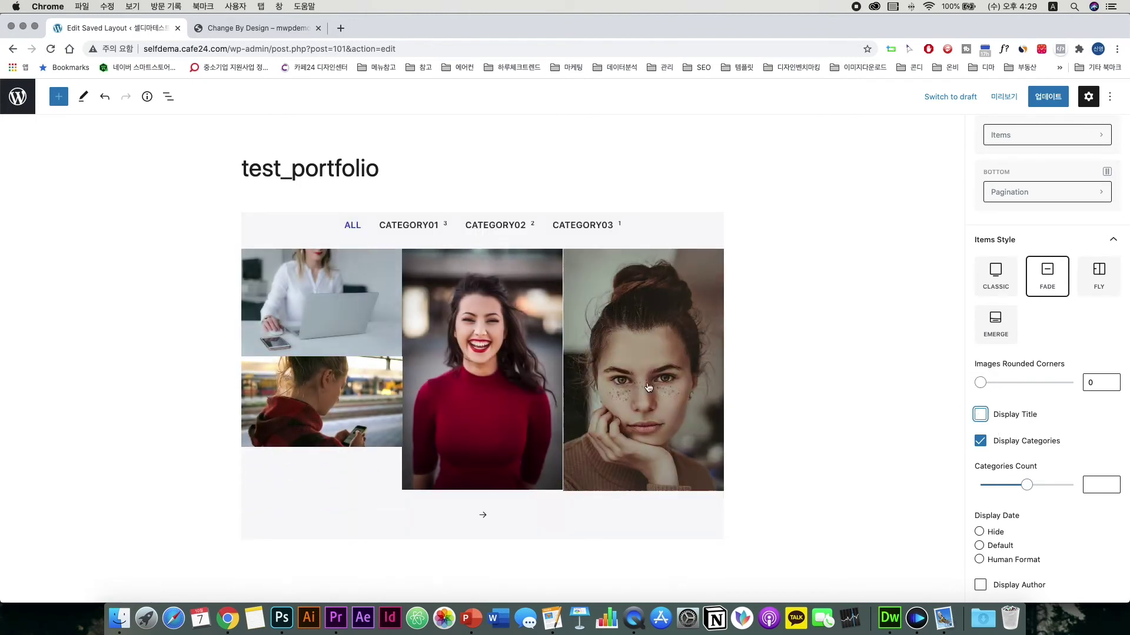
pyautogui.click(975, 414)
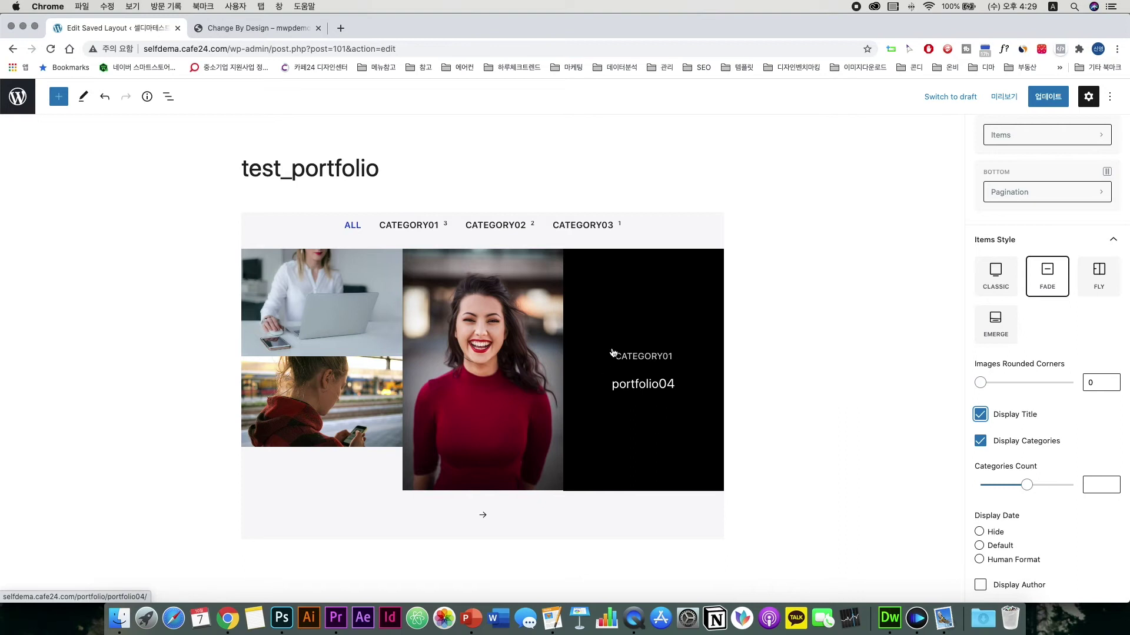
pyautogui.click(988, 415)
pyautogui.click(980, 441)
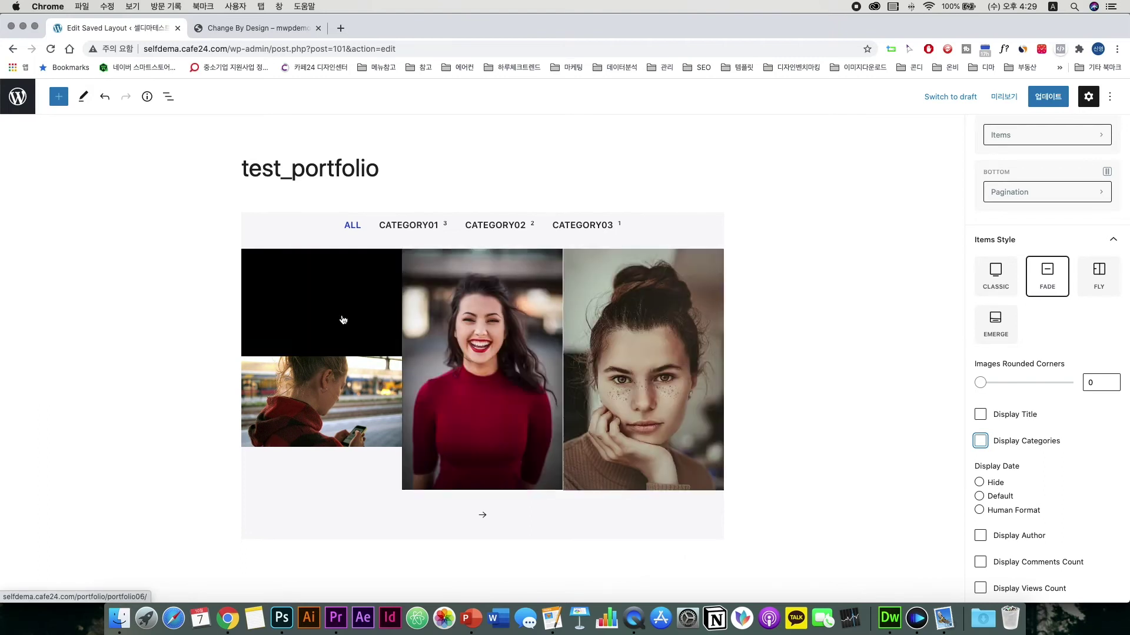
pyautogui.click(980, 414)
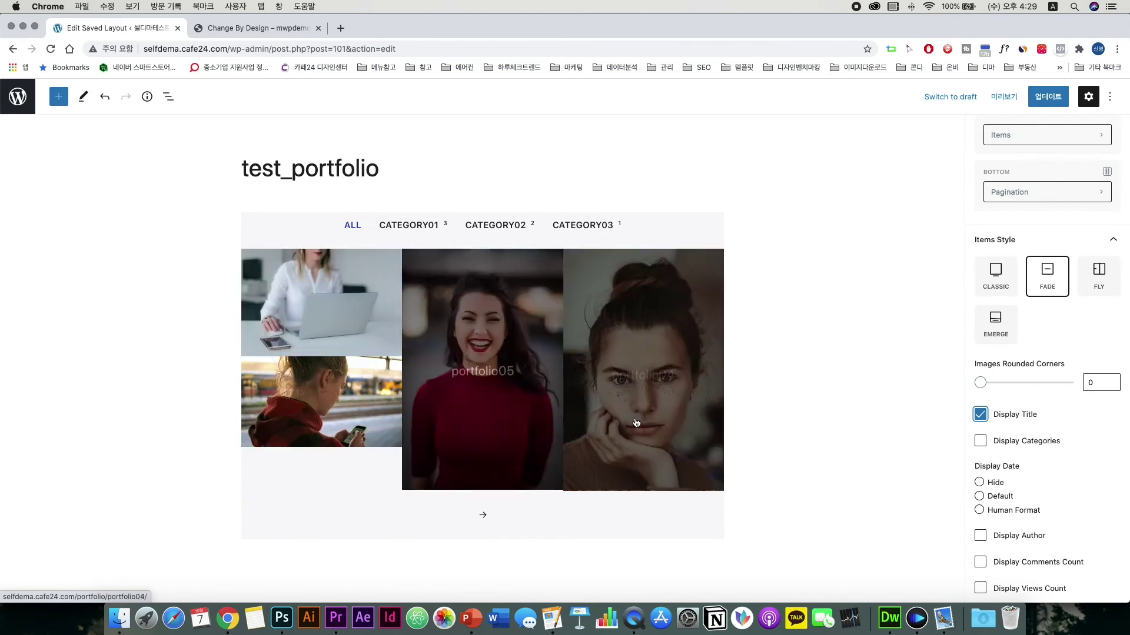
# Try the Default date display on the gallery items and set Display Date to Hide
pyautogui.click(979, 482)
pyautogui.scroll(-2, 1018, 476)
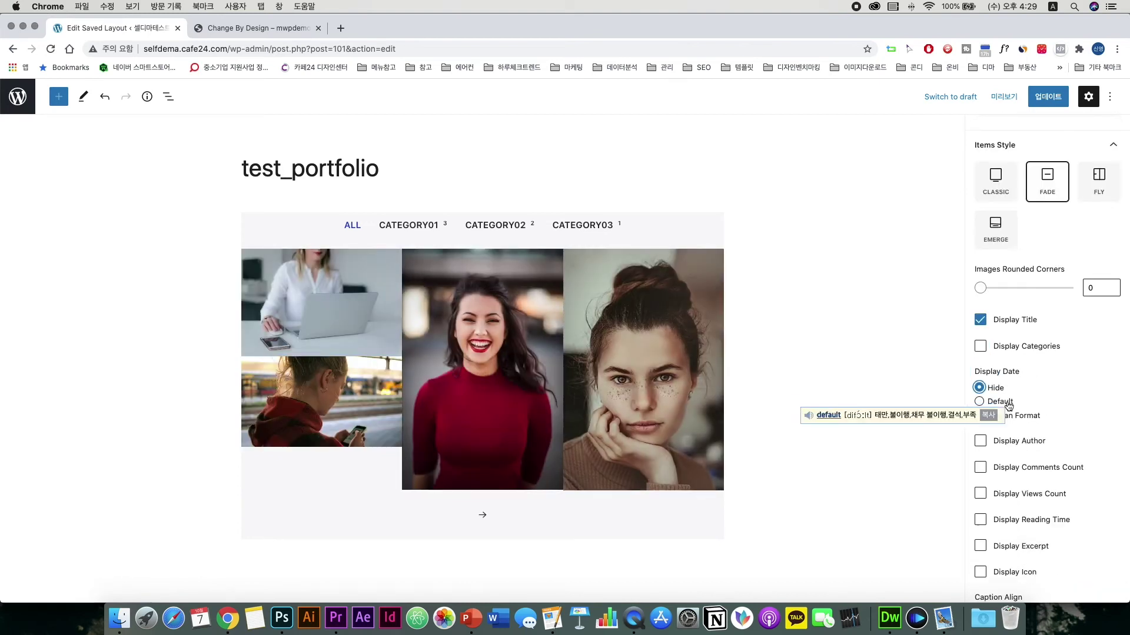
pyautogui.click(1007, 403)
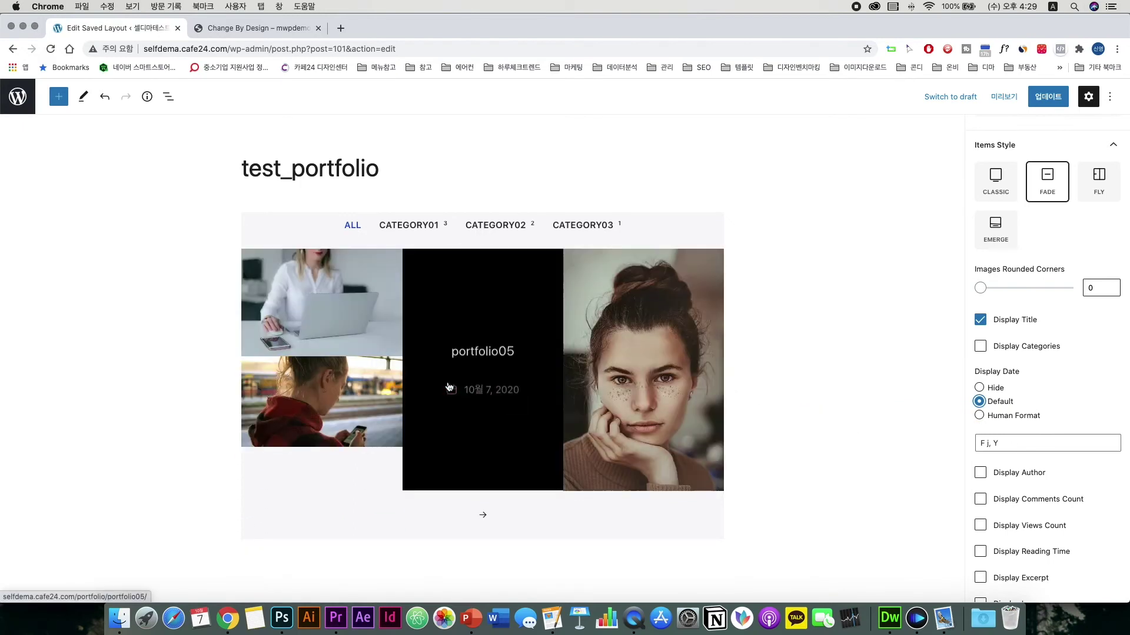
pyautogui.click(979, 388)
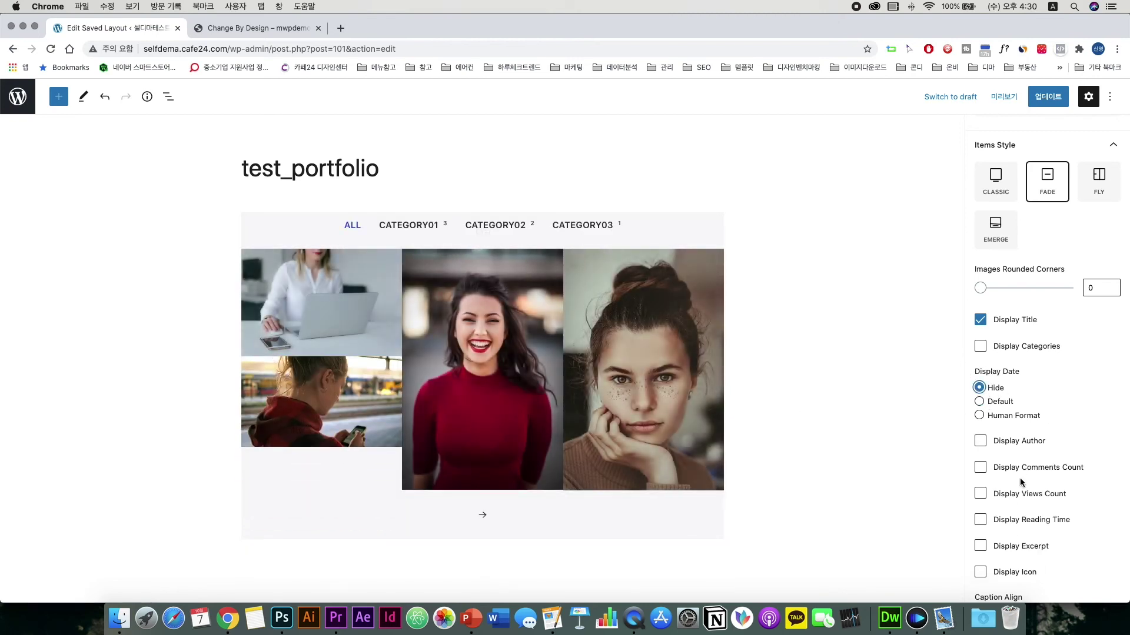
# Try the left and center caption alignments, and align the item captions to the right horizontally and the bottom vertically
pyautogui.scroll(-4, 1014, 482)
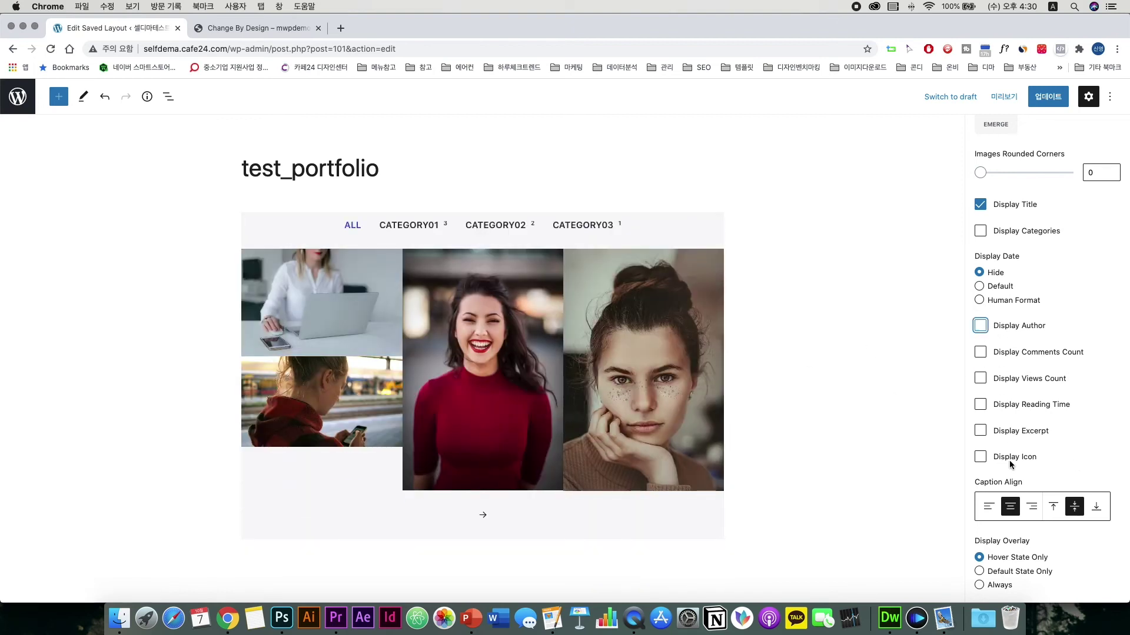
pyautogui.scroll(-3, 1010, 464)
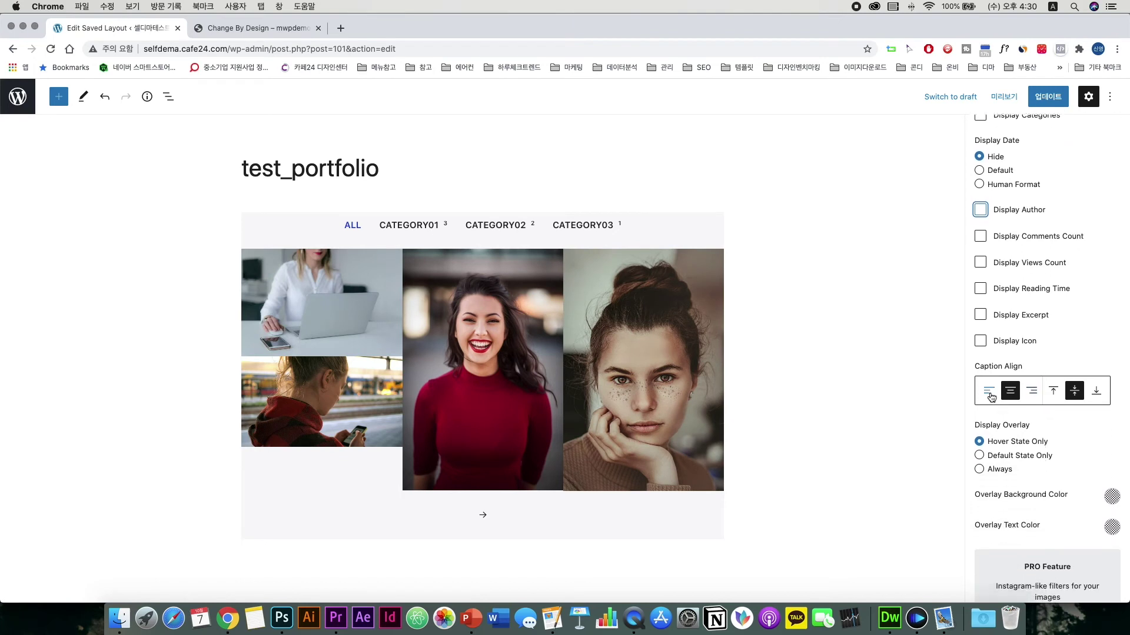
pyautogui.click(989, 393)
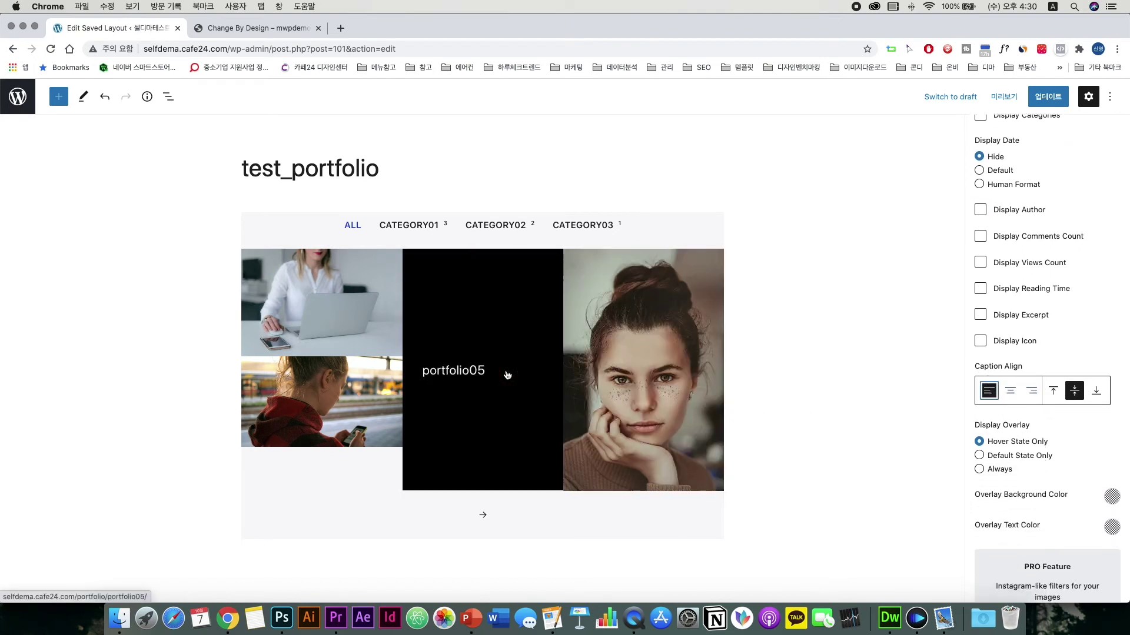
pyautogui.click(1010, 391)
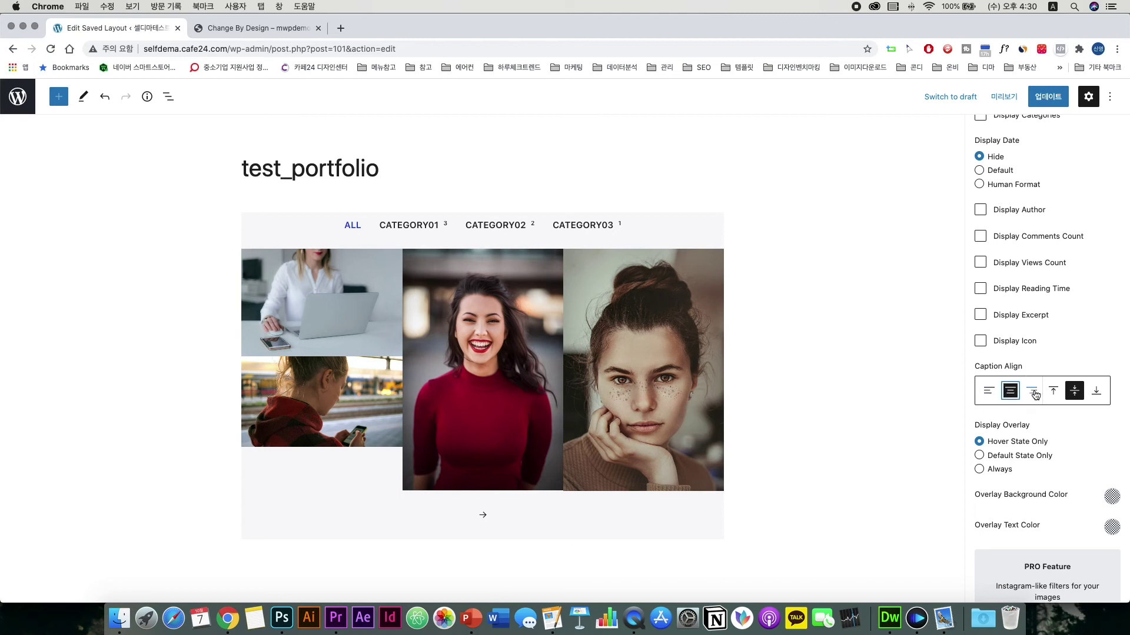
pyautogui.click(1033, 392)
pyautogui.click(1097, 391)
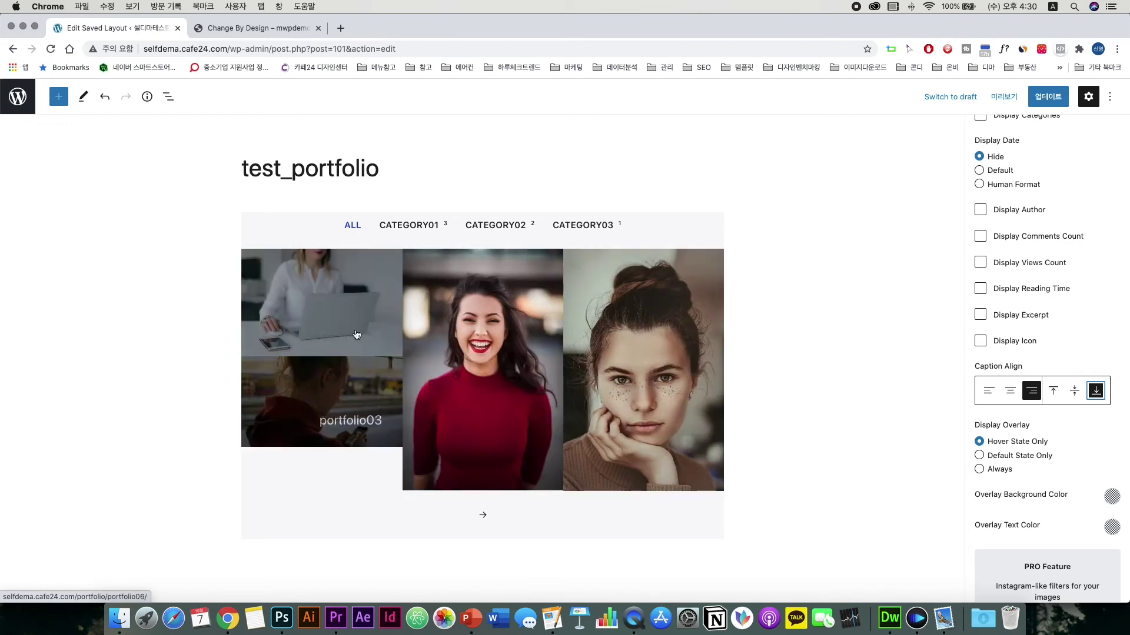
# Set the Overlay Background Color of the items to black with an opacity of 0.7
pyautogui.scroll(-3, 1049, 457)
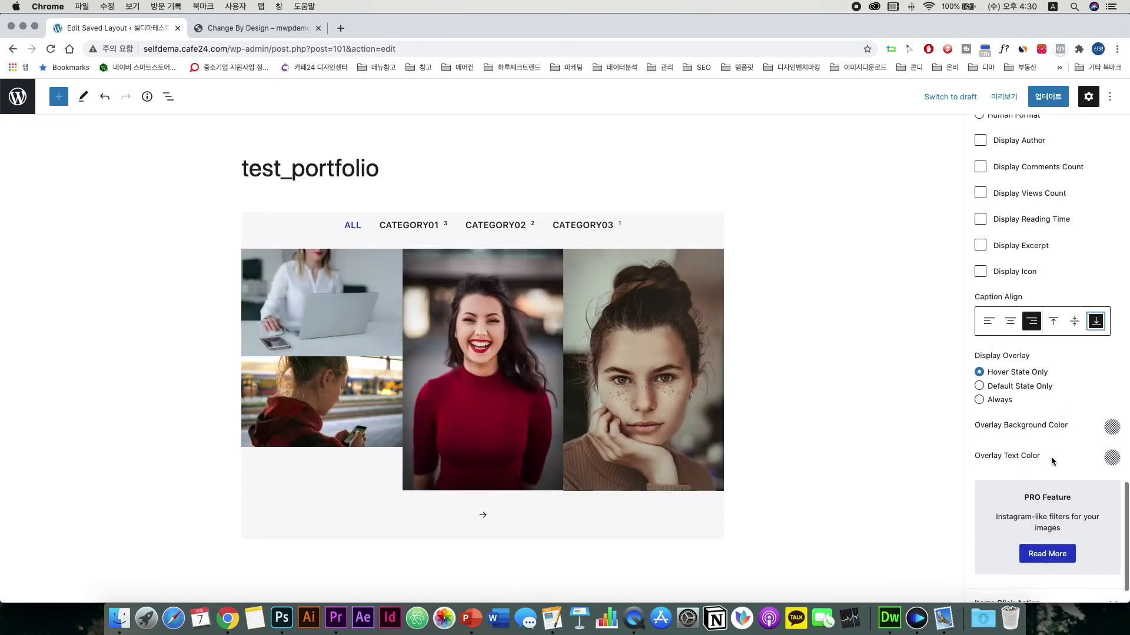
pyautogui.scroll(-2, 1050, 456)
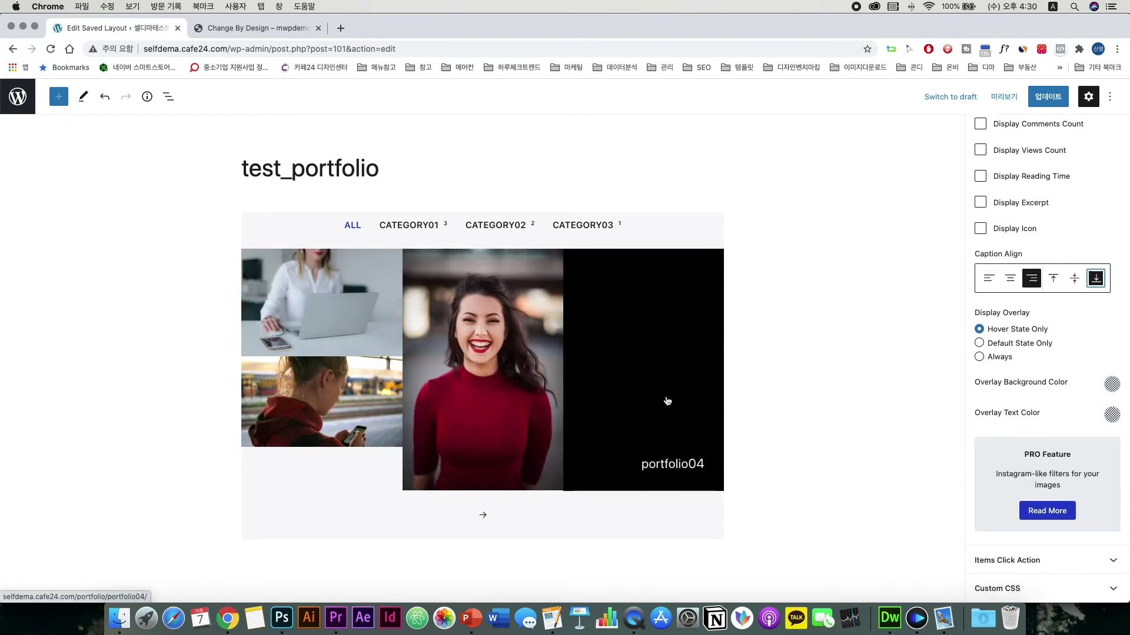
pyautogui.click(1110, 385)
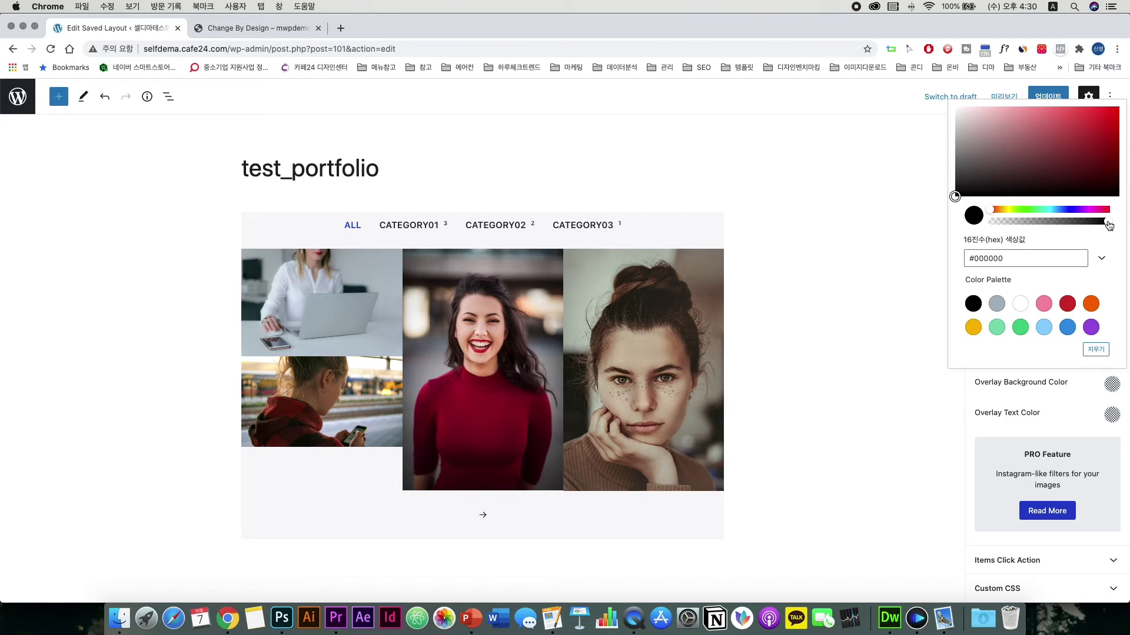
pyautogui.moveTo(1108, 225); pyautogui.dragTo(1072, 225)
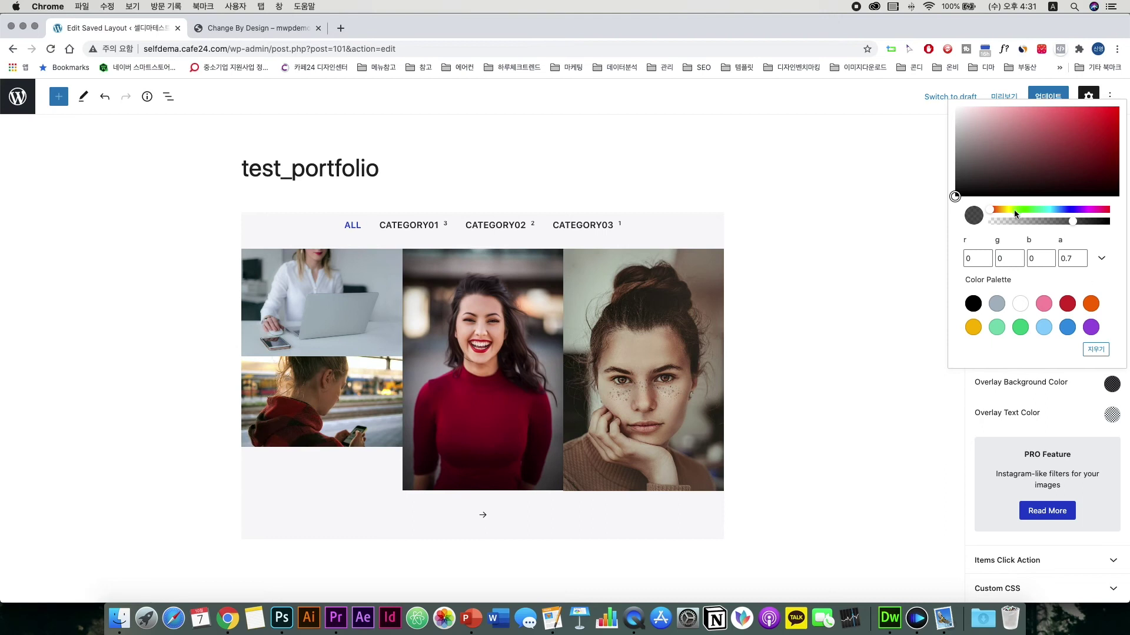
# Try the red #cf2e2e as a semi-transparent overlay background, and change the color back to black with an opacity of 0.66
pyautogui.click(1073, 306)
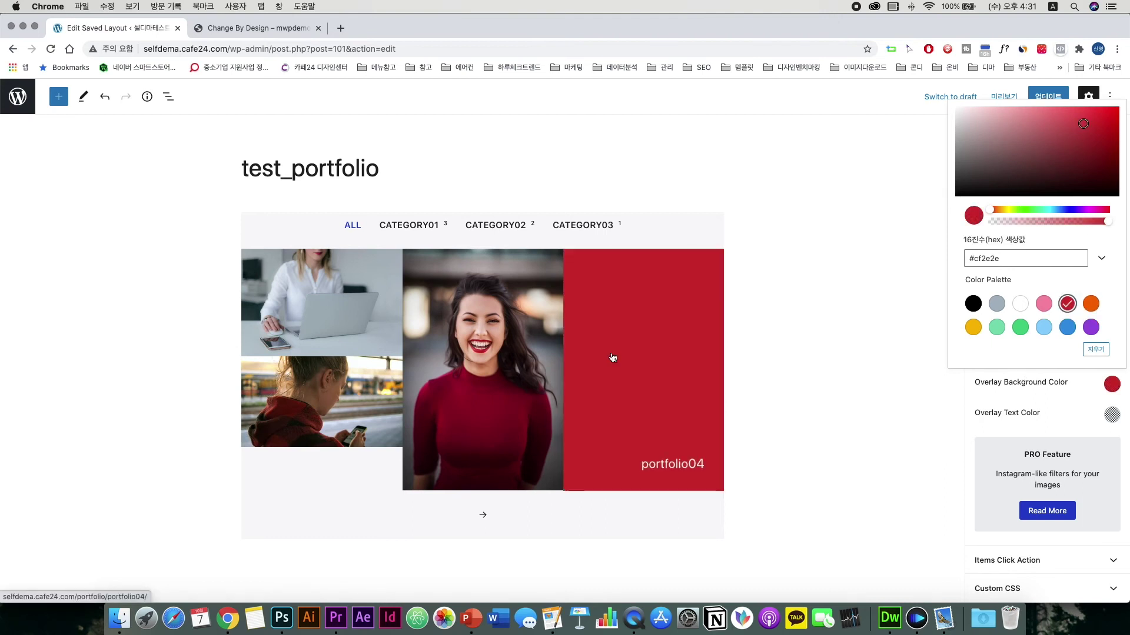
pyautogui.click(1075, 221)
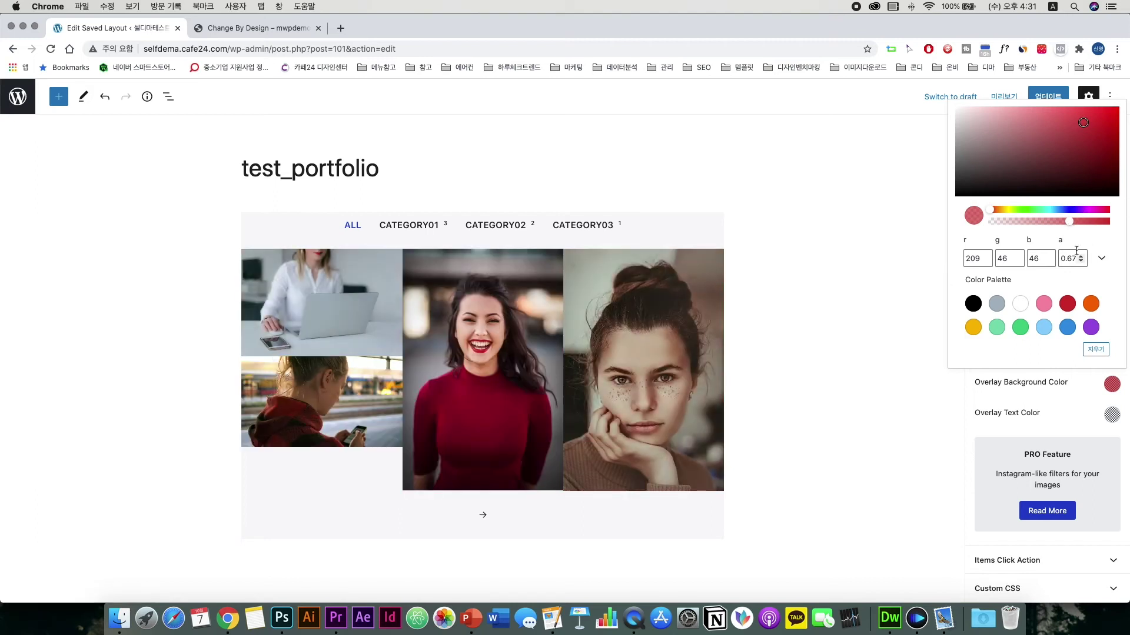
pyautogui.moveTo(1068, 130); pyautogui.dragTo(1092, 103)
pyautogui.moveTo(1077, 162); pyautogui.dragTo(929, 201)
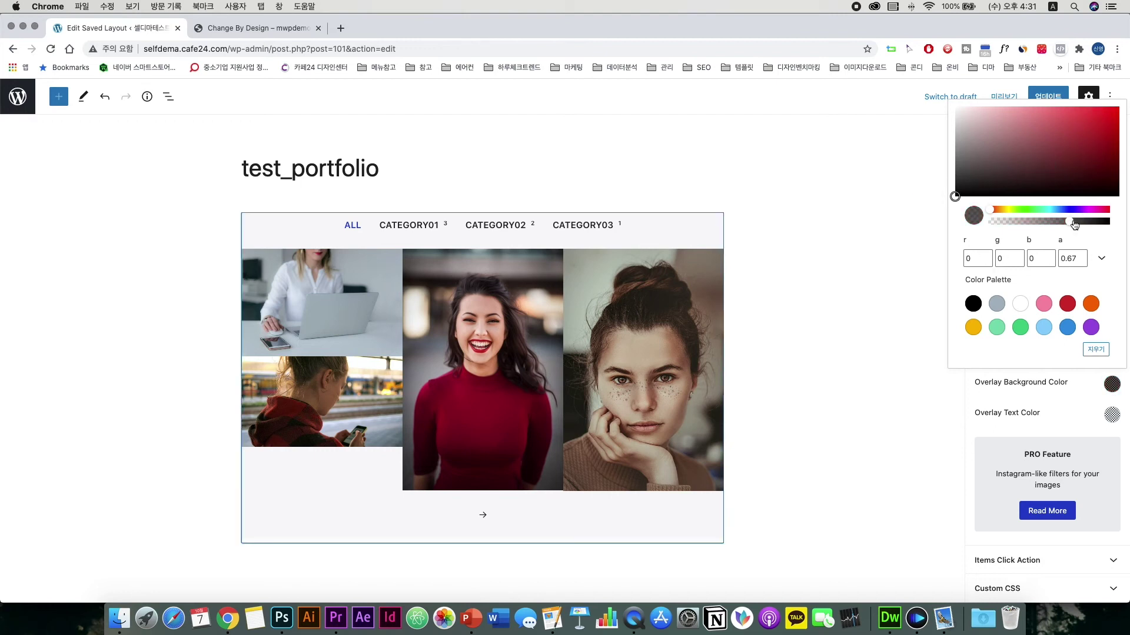
pyautogui.moveTo(1074, 224)
pyautogui.mouseDown()
pyautogui.moveTo(1110, 223)
pyautogui.moveTo(1069, 227)
pyautogui.mouseUp()
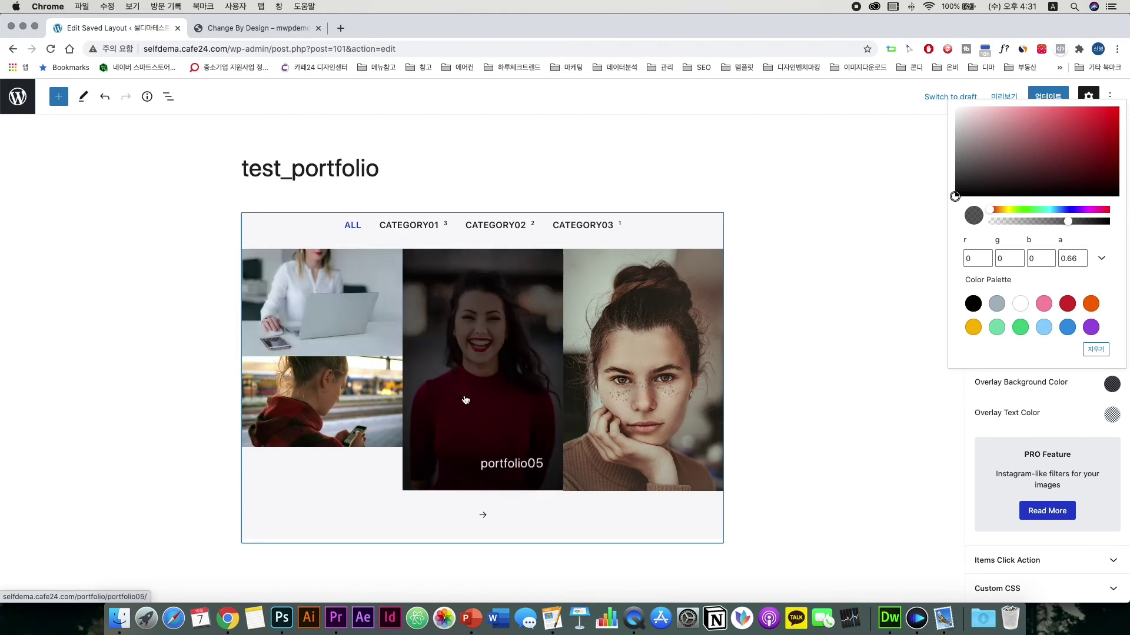
pyautogui.click(857, 424)
pyautogui.scroll(-1, 1062, 483)
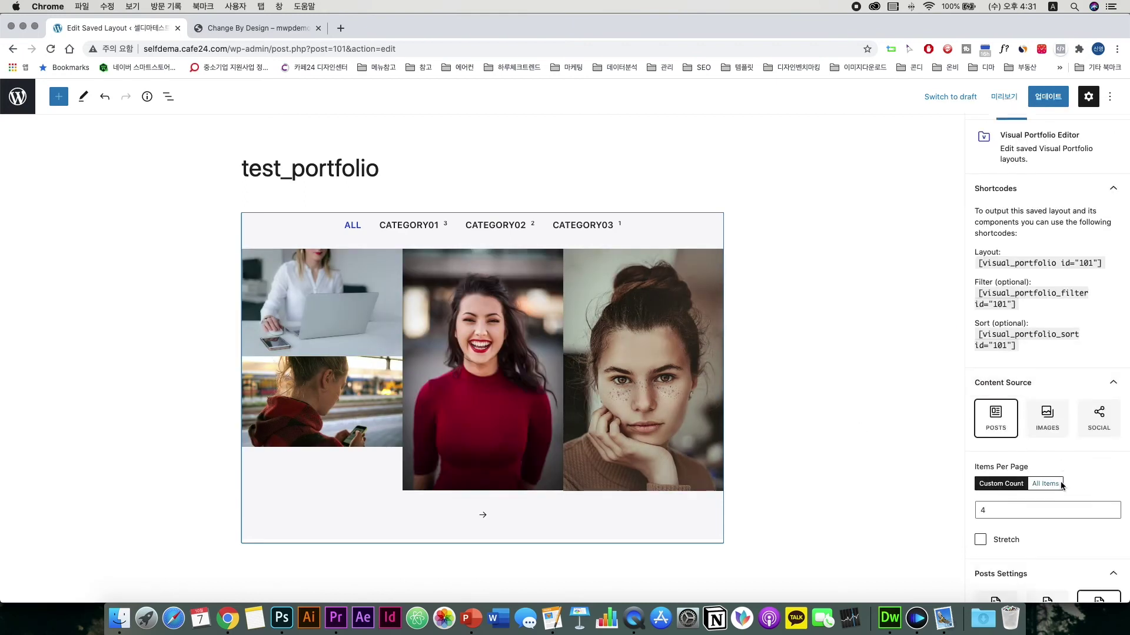
# Try white as the Overlay Text Color of the gallery items
pyautogui.scroll(-15, 1062, 484)
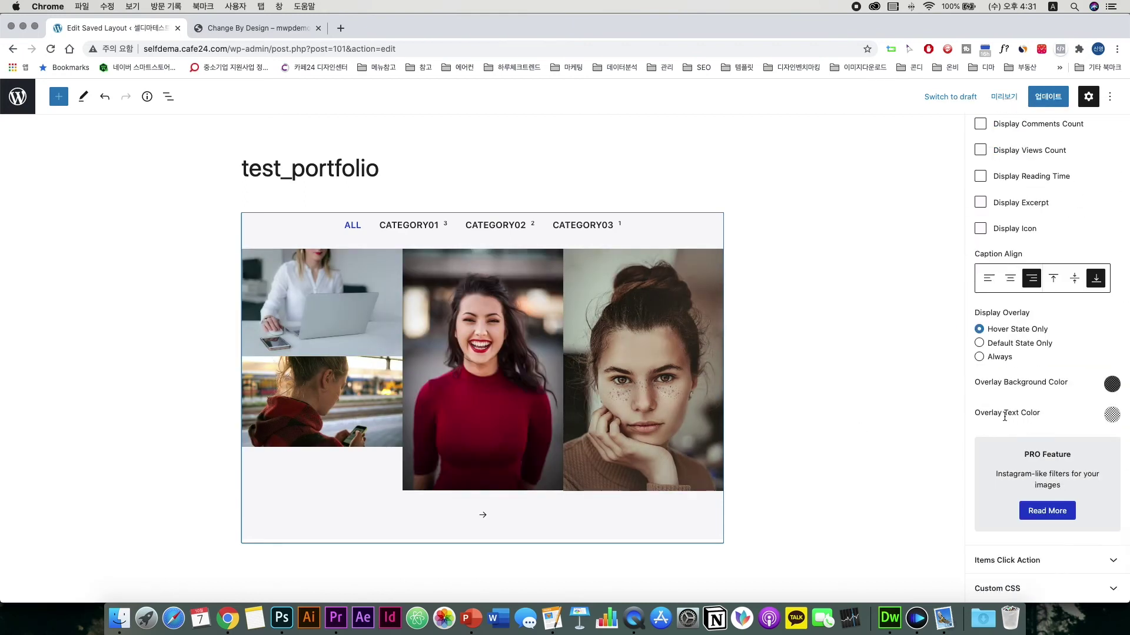
pyautogui.click(1113, 417)
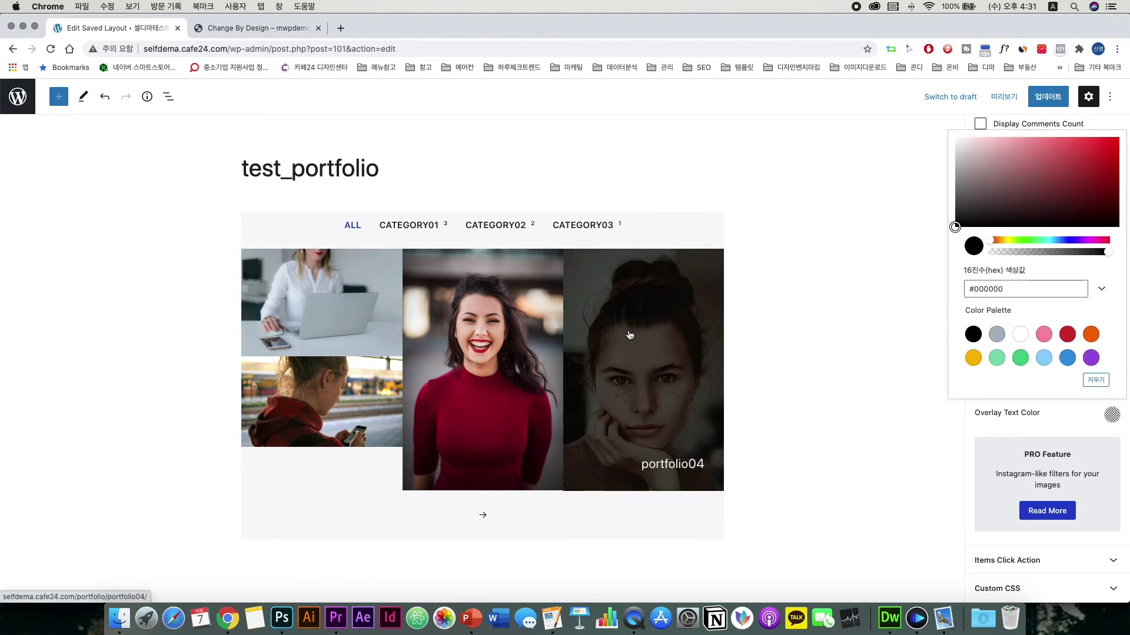
pyautogui.moveTo(1014, 201); pyautogui.dragTo(942, 121)
pyautogui.click(615, 294)
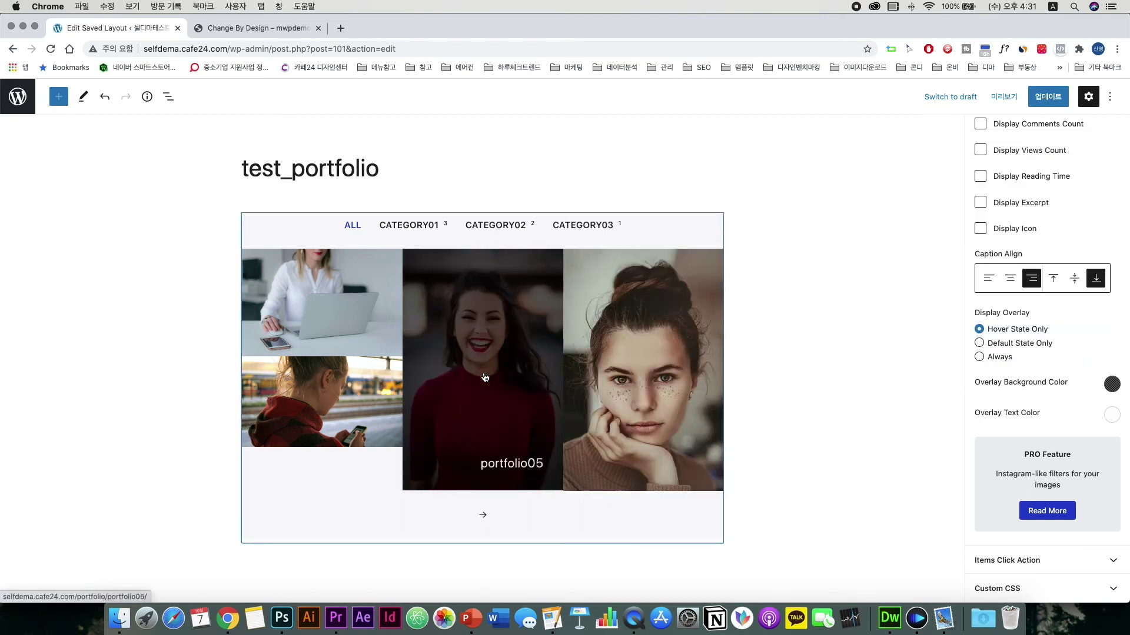
# Set the Overlay Text Color of the gallery items to red #ff0000 with an opacity of 0.8
pyautogui.click(1112, 418)
pyautogui.moveTo(953, 131); pyautogui.dragTo(1118, 139)
pyautogui.click(690, 359)
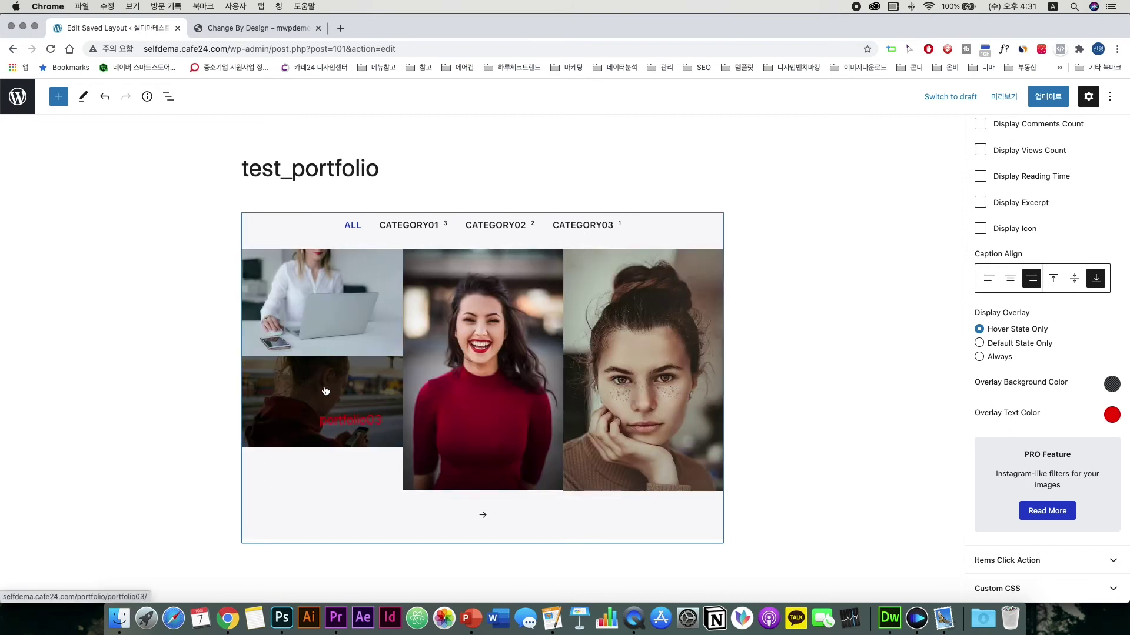
pyautogui.click(1112, 415)
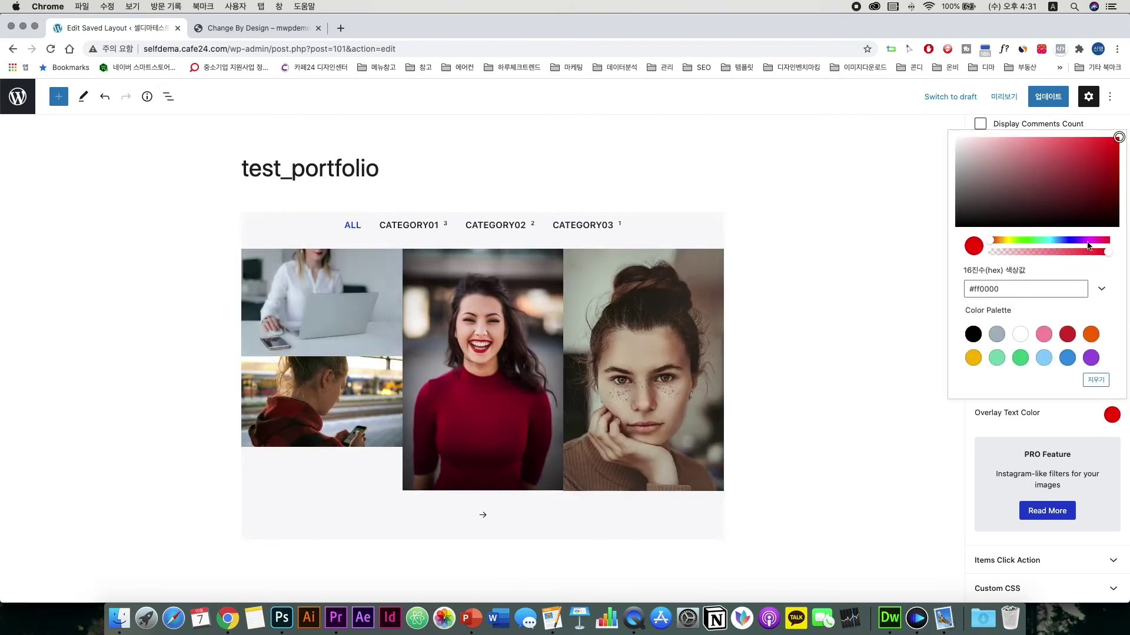
pyautogui.click(1067, 253)
pyautogui.moveTo(1067, 254); pyautogui.dragTo(1065, 253)
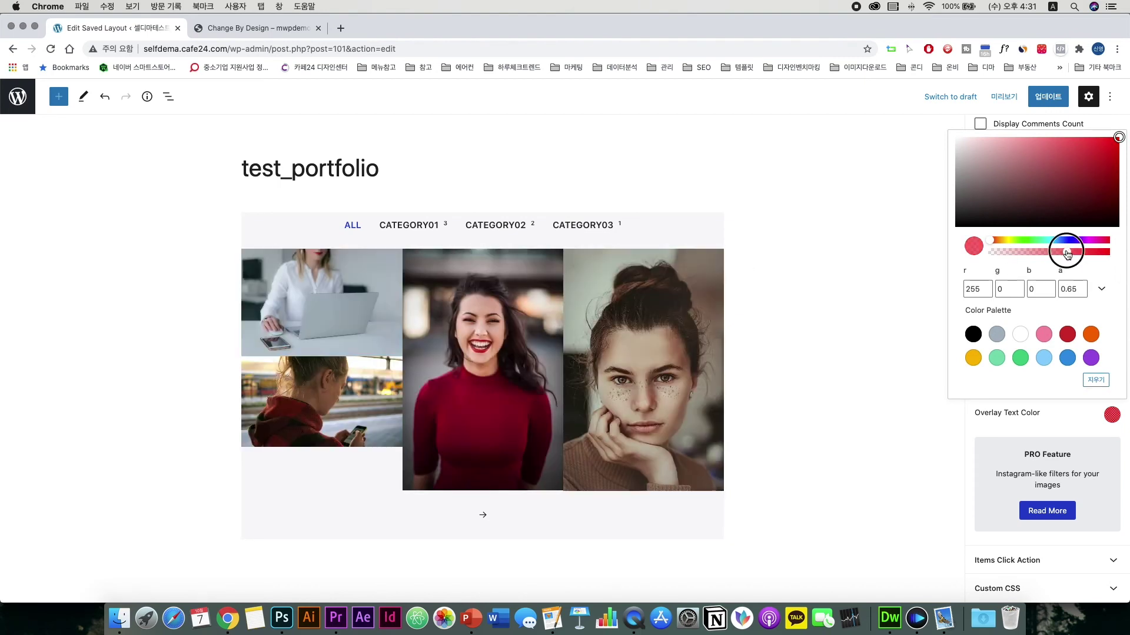
pyautogui.moveTo(1066, 254); pyautogui.dragTo(1086, 254)
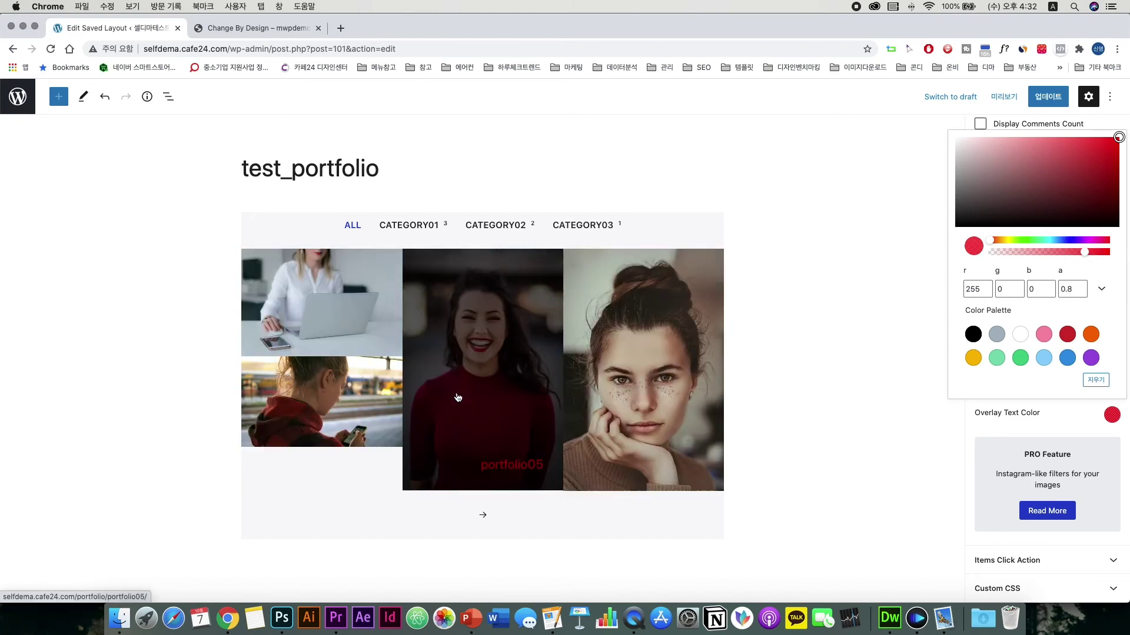
pyautogui.click(894, 178)
# Expand the Items Click Action settings and update the test_portfolio saved layout
pyautogui.scroll(-12, 1065, 459)
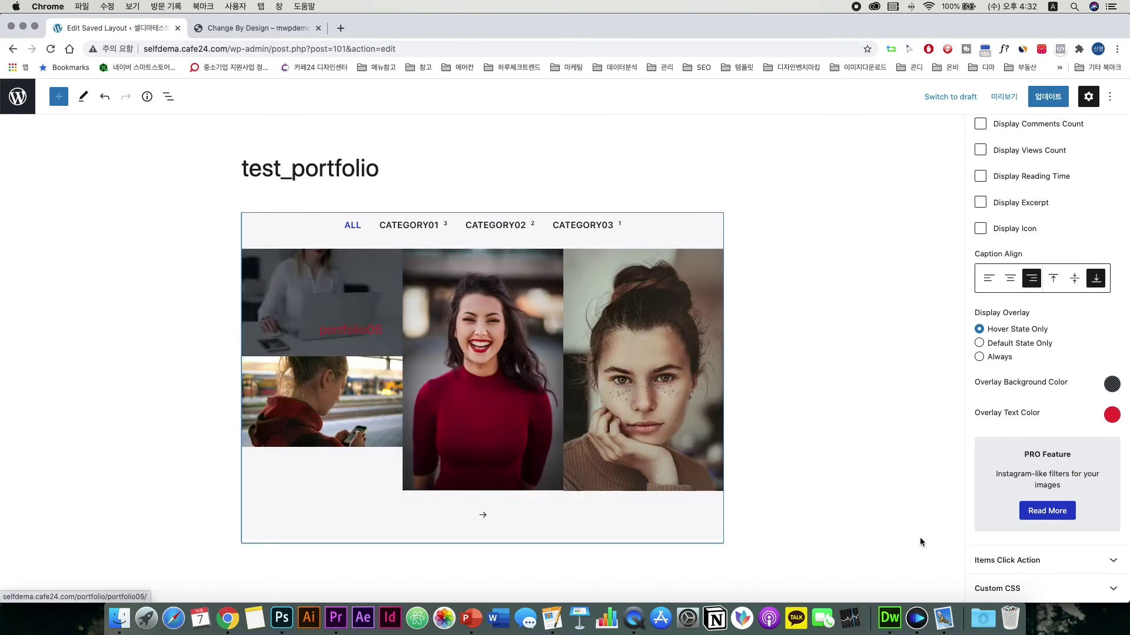
pyautogui.click(1017, 572)
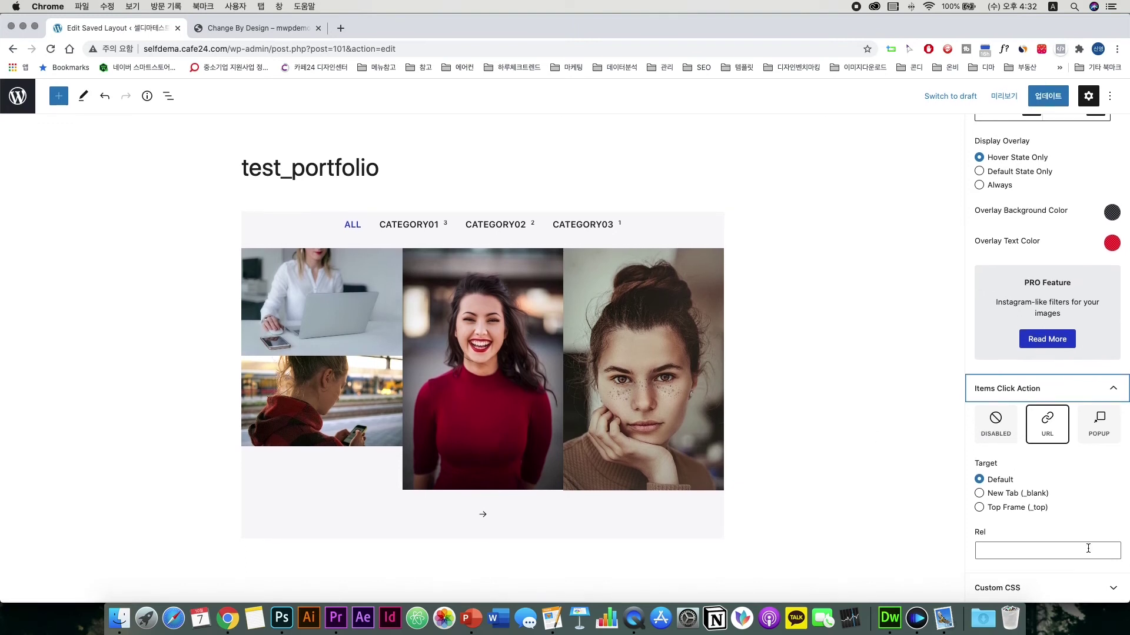
pyautogui.click(1045, 99)
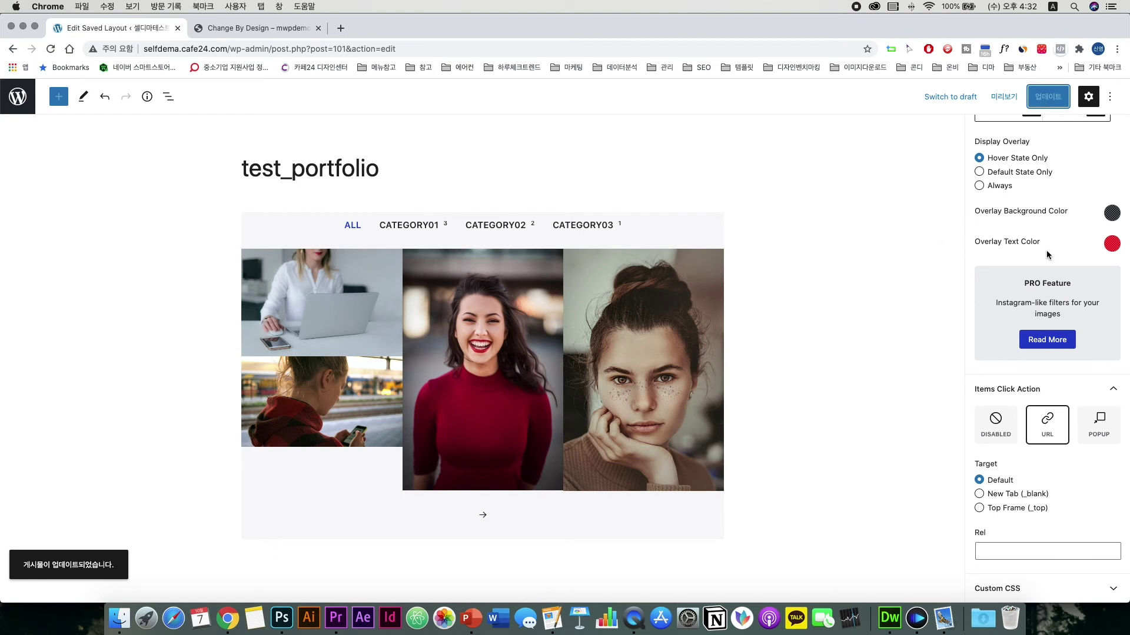
# Copy the layout shortcode [visual_portfolio id="101"] of the saved layout
pyautogui.scroll(10, 1065, 253)
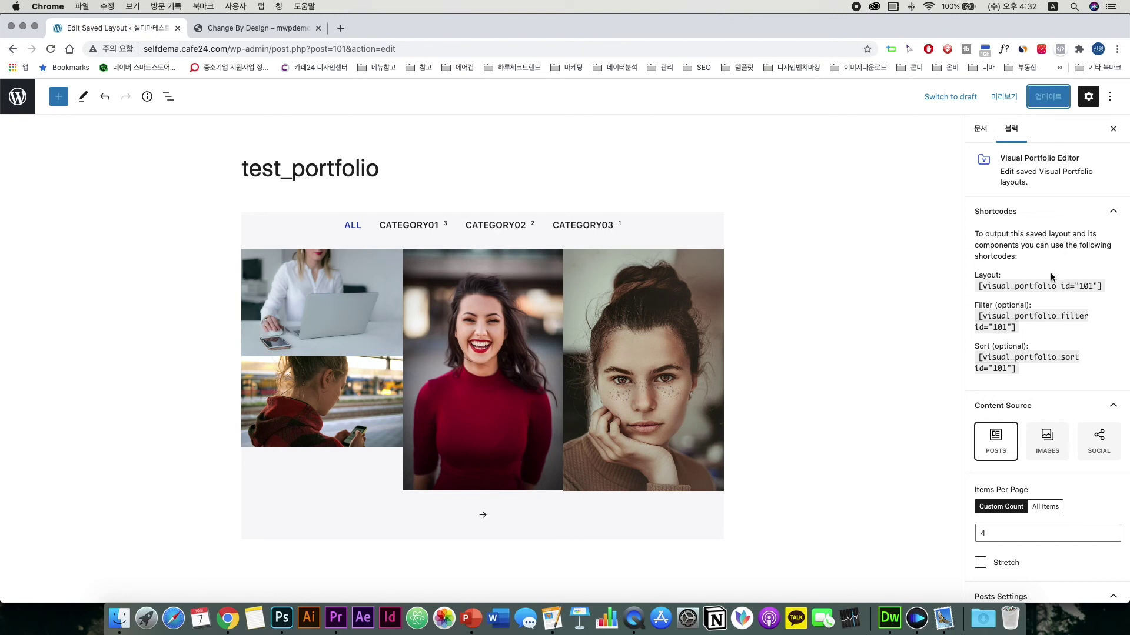
pyautogui.scroll(-10, 1081, 331)
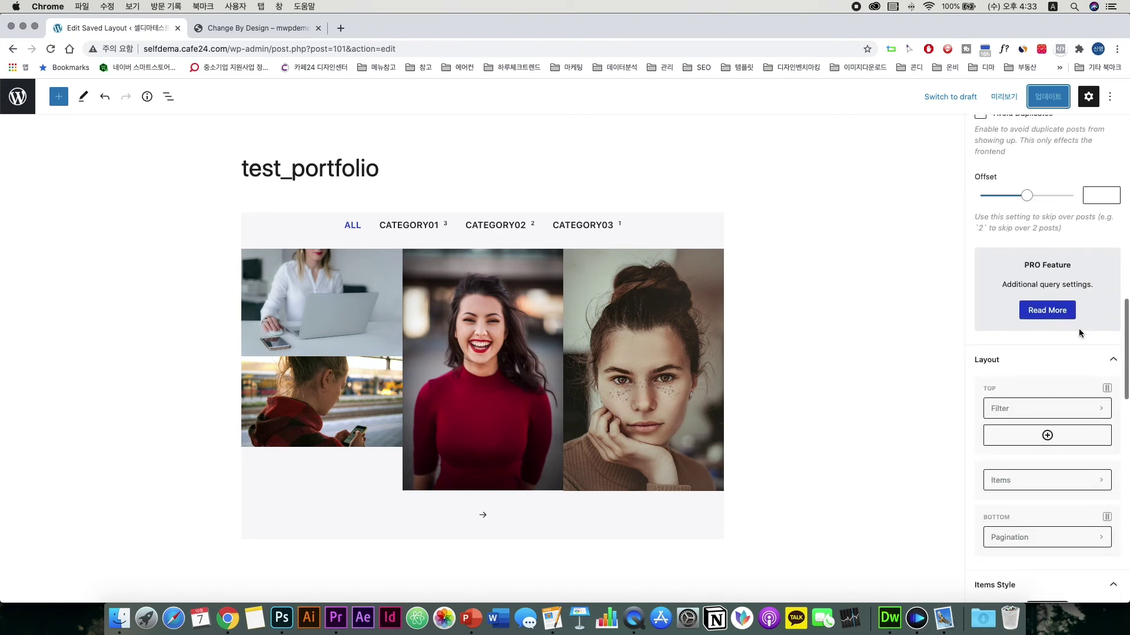
pyautogui.scroll(10, 1079, 333)
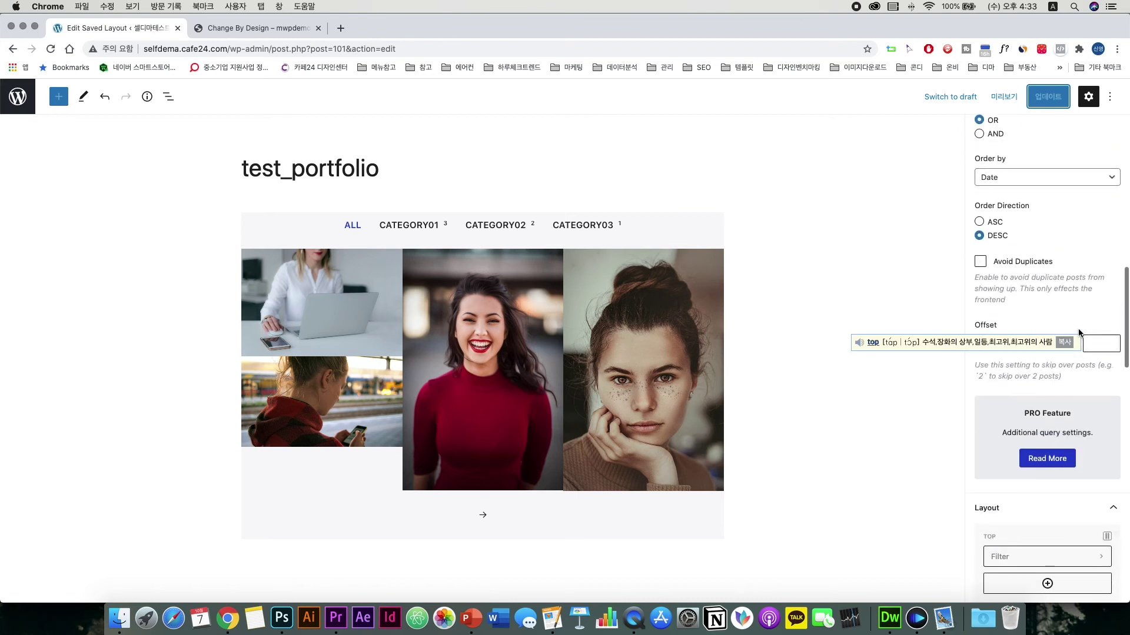
pyautogui.scroll(10, 1079, 333)
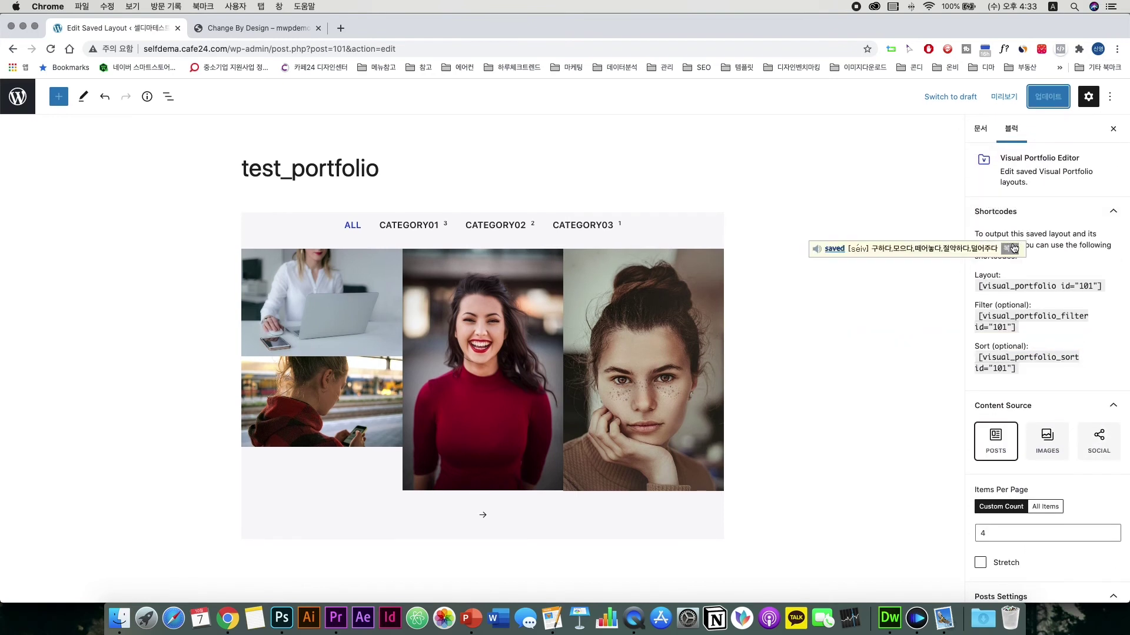
pyautogui.click(979, 286)
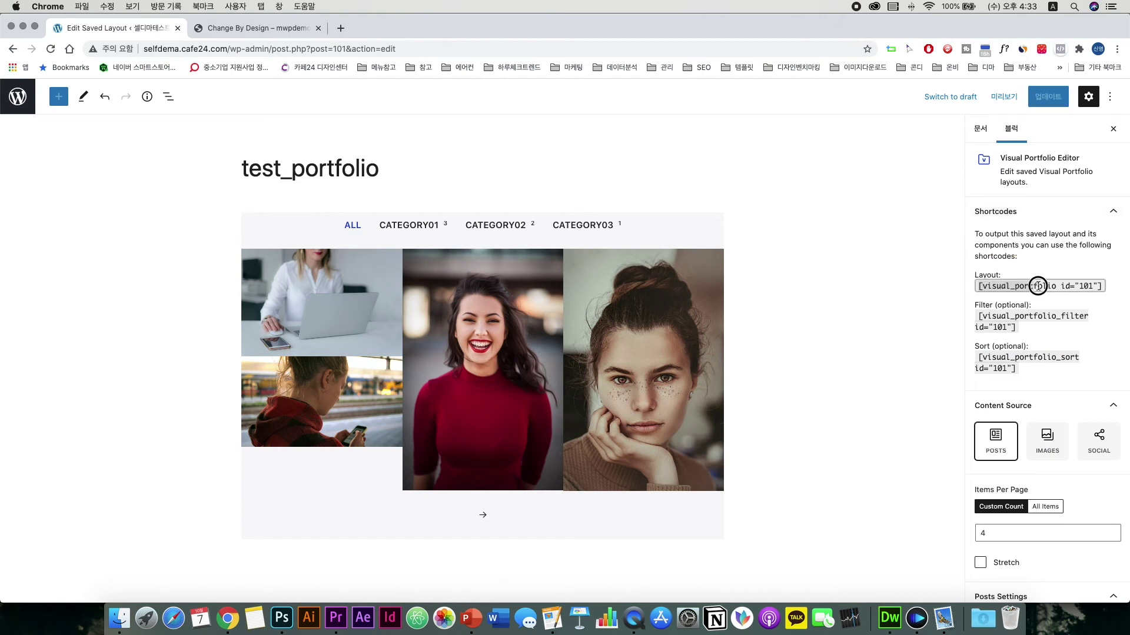
pyautogui.moveTo(1037, 286); pyautogui.dragTo(1101, 286)
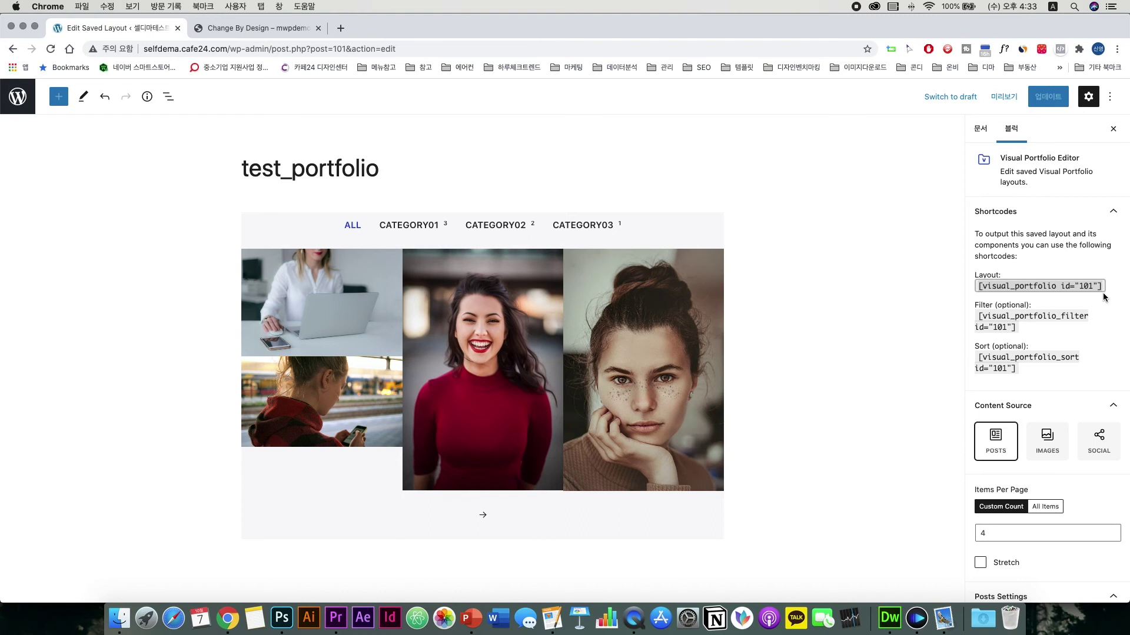
# Open the WordPress admin in a second browser tab and open the front page "main" for editing
pyautogui.rightClick(123, 28)
pyautogui.click(174, 83)
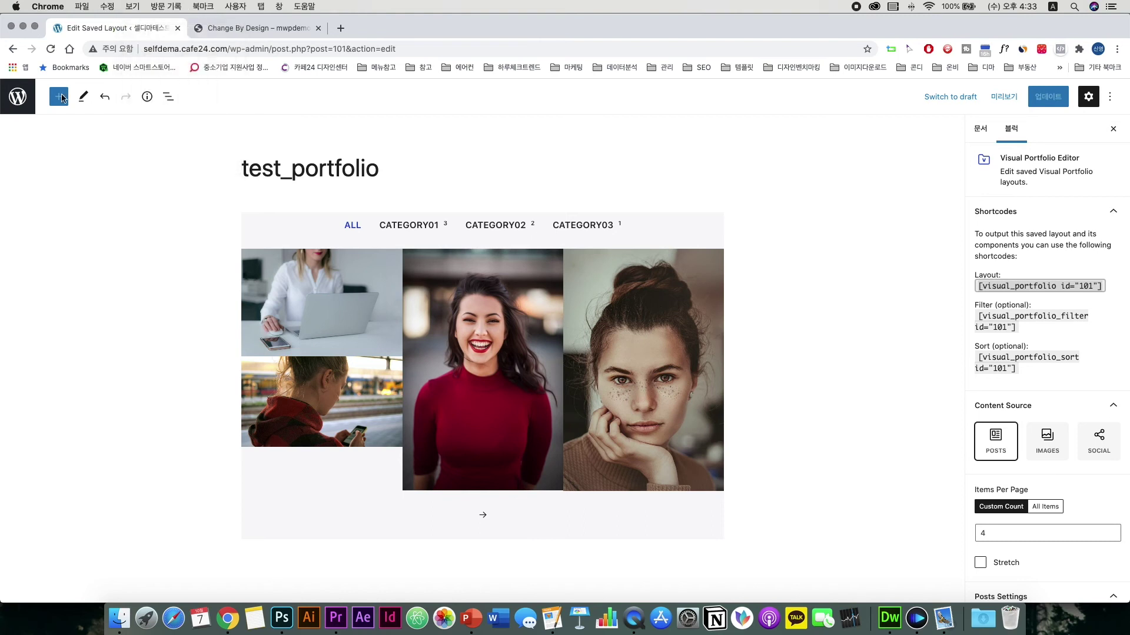
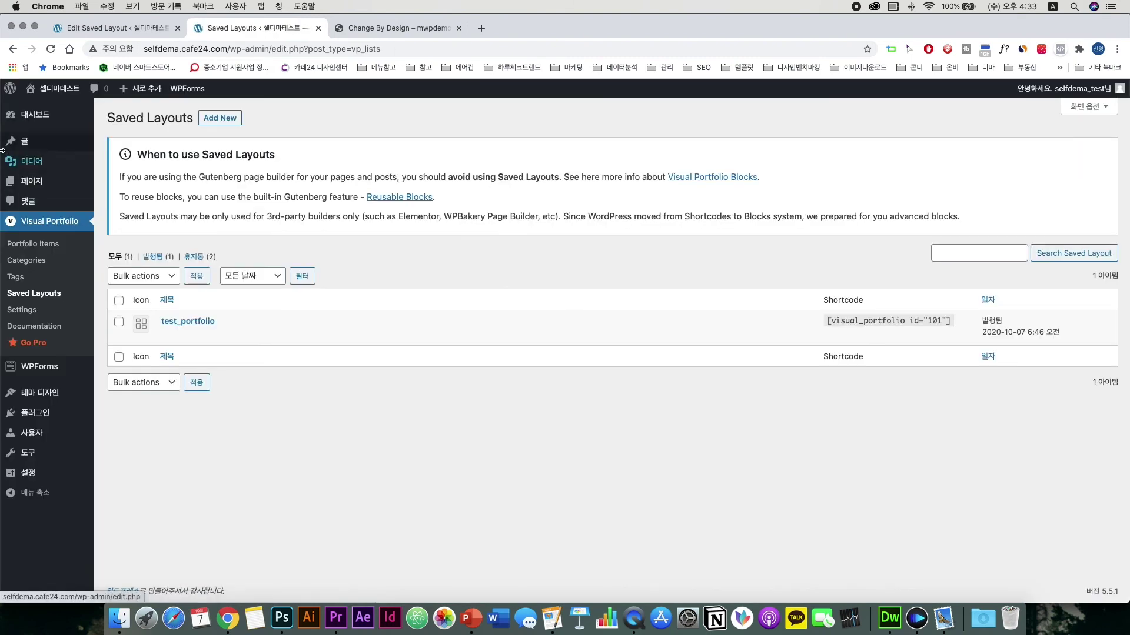
pyautogui.click(29, 187)
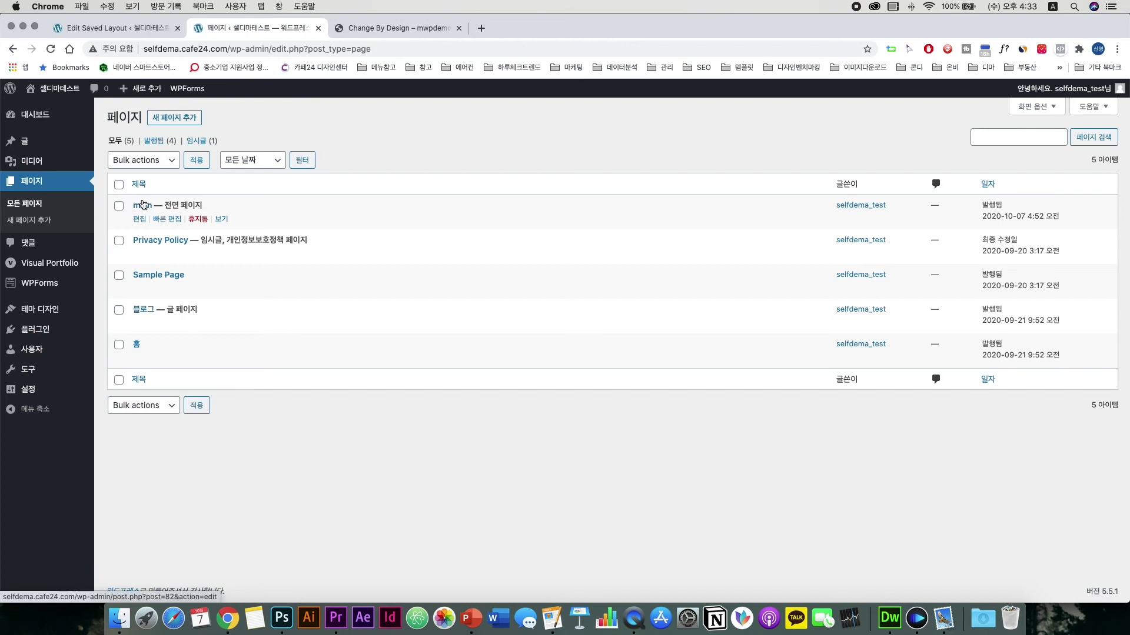
pyautogui.click(141, 225)
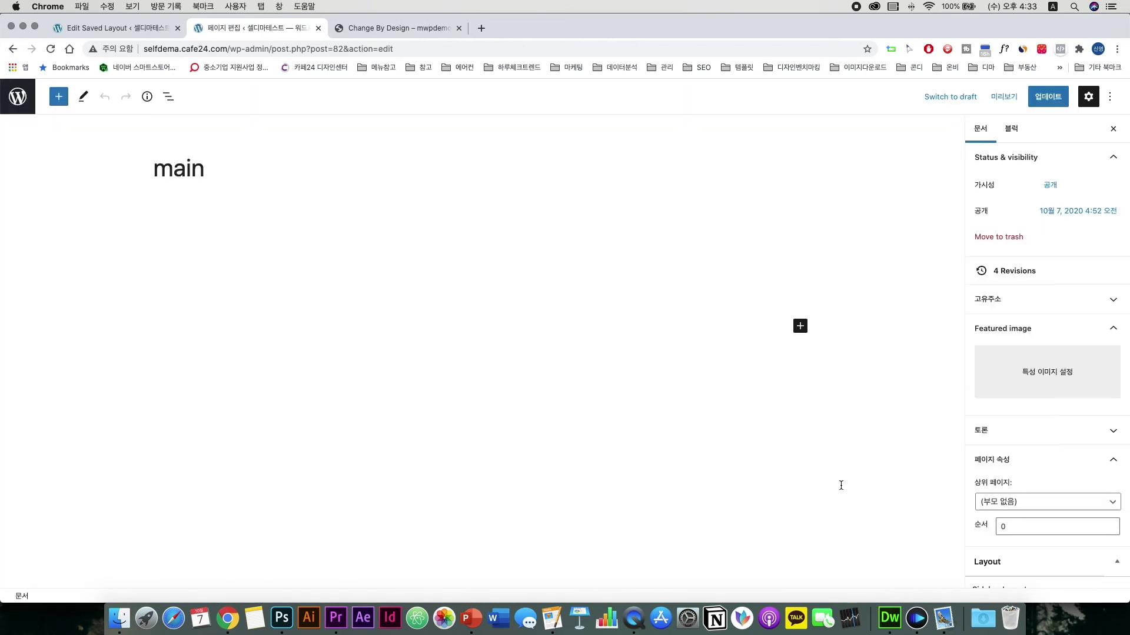
# Add a shortcode block containing [visual_portfolio id="101"] below the spacer on the main page and update the page
pyautogui.click(434, 271)
pyautogui.click(800, 326)
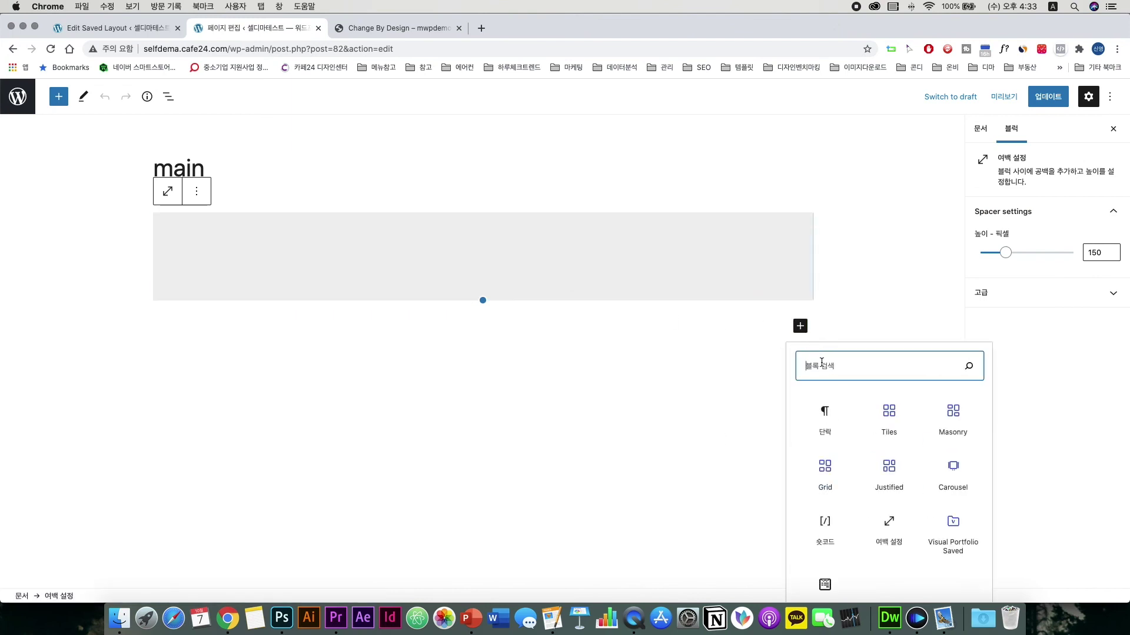
pyautogui.click(824, 530)
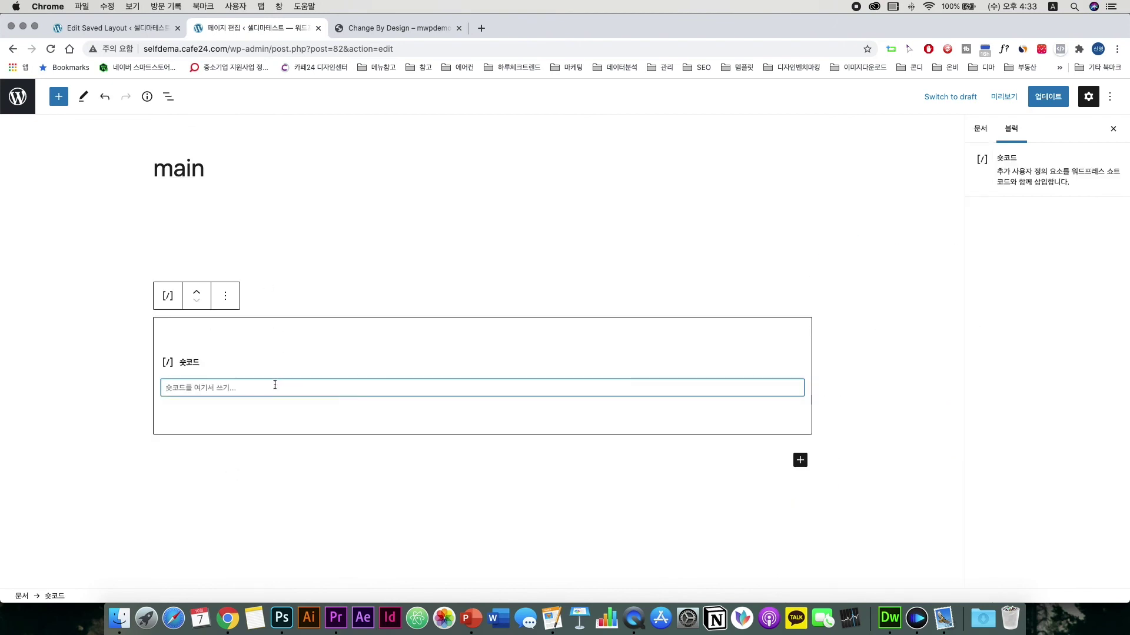
pyautogui.write('[visual_portfolio id="101"]')
pyautogui.click(1031, 103)
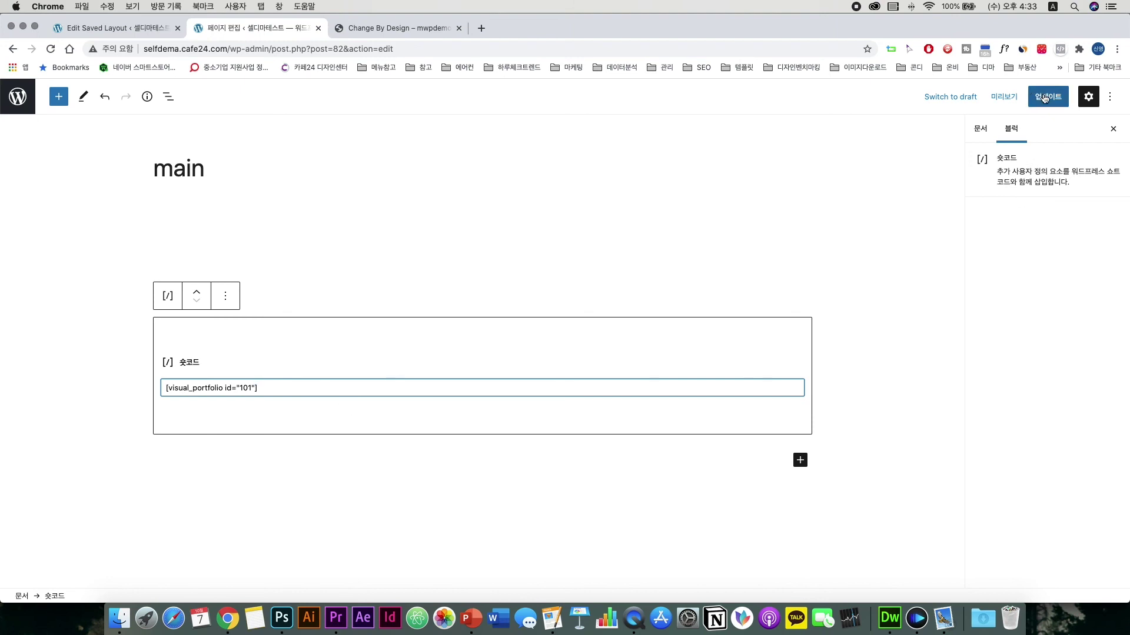
# Preview the main page in a new tab and check the gallery's hover overlay and its pagination forward and back
pyautogui.click(996, 100)
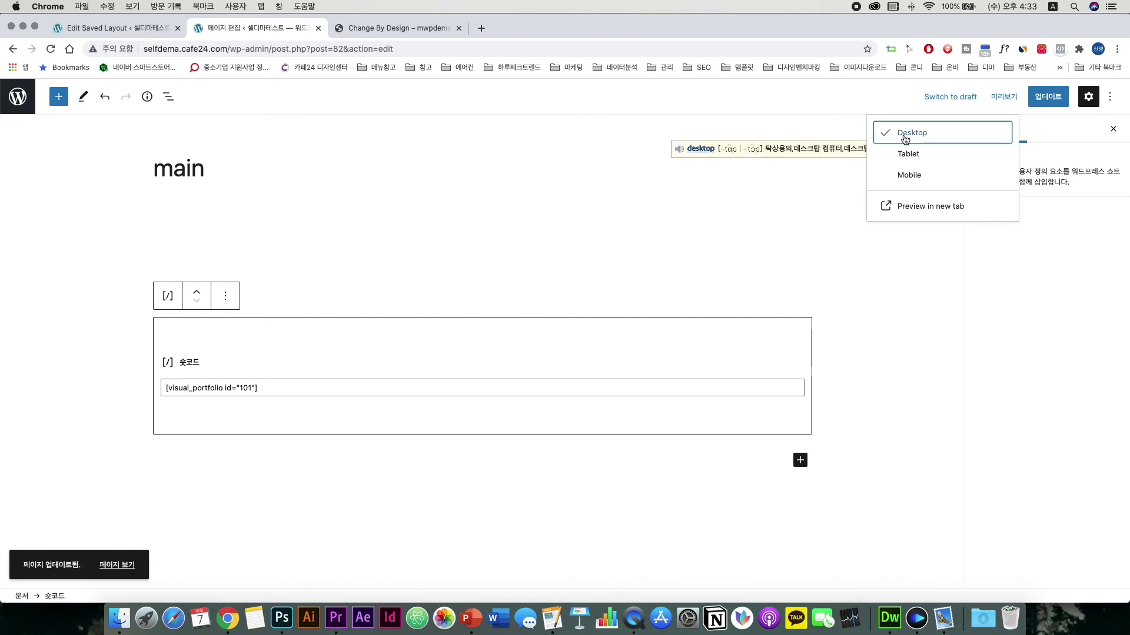
pyautogui.click(906, 205)
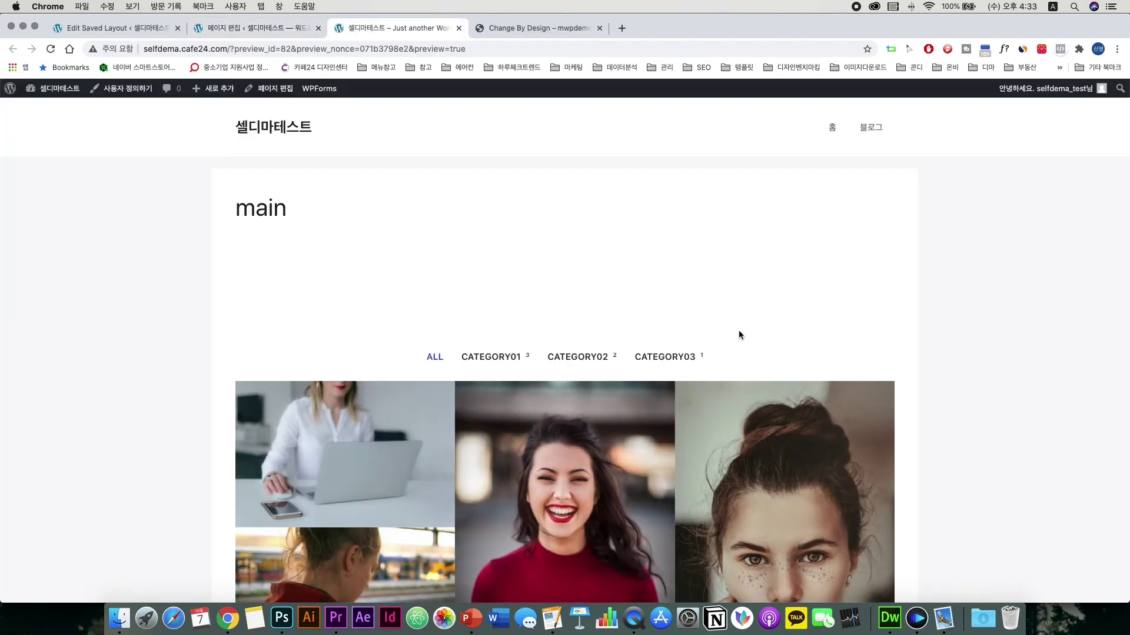
pyautogui.scroll(-4, 739, 334)
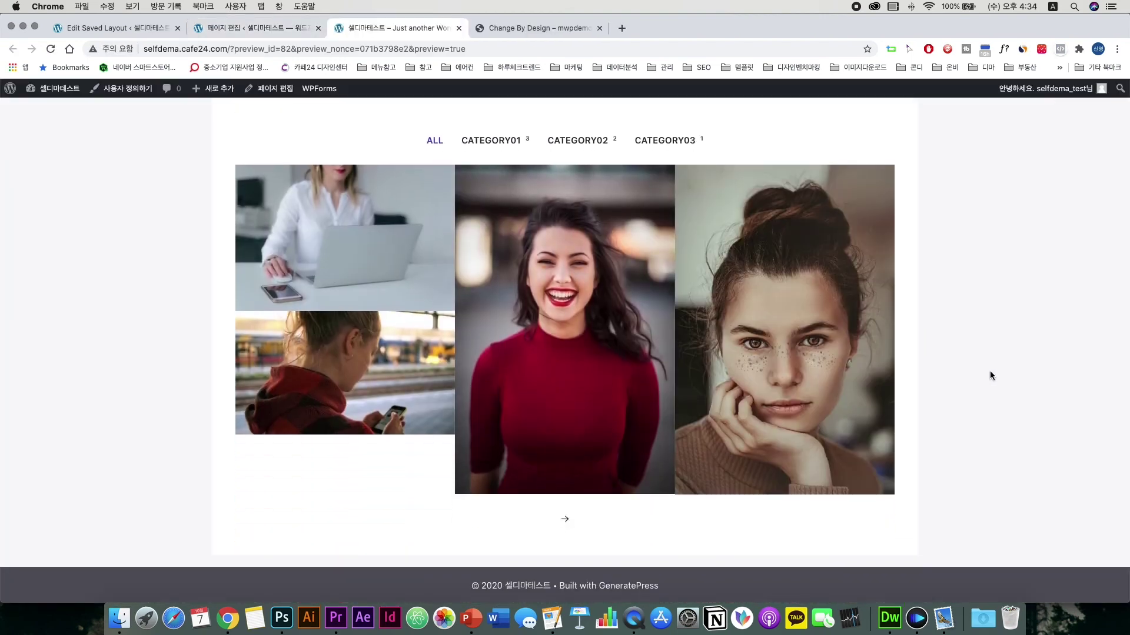
pyautogui.scroll(1, 990, 372)
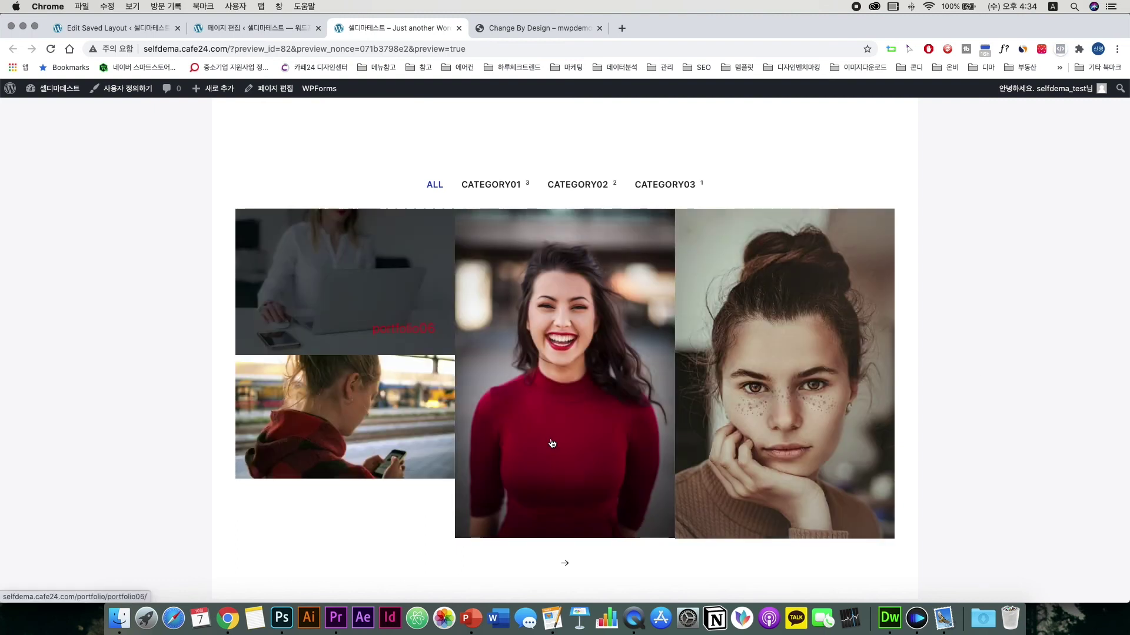
pyautogui.scroll(-1, 552, 444)
pyautogui.click(565, 516)
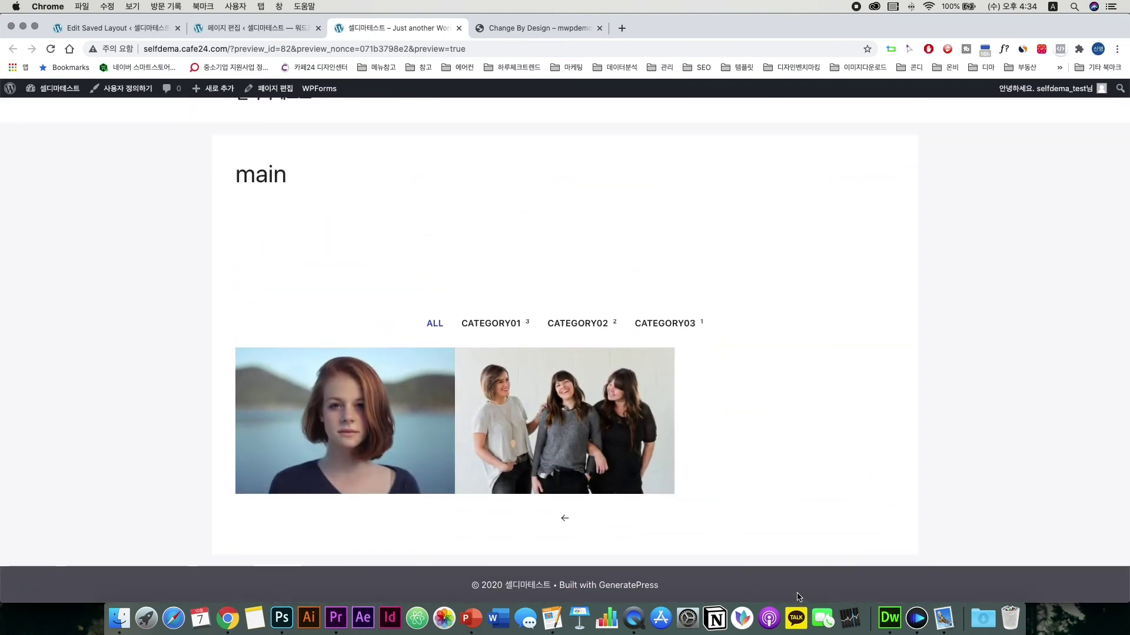
pyautogui.click(565, 517)
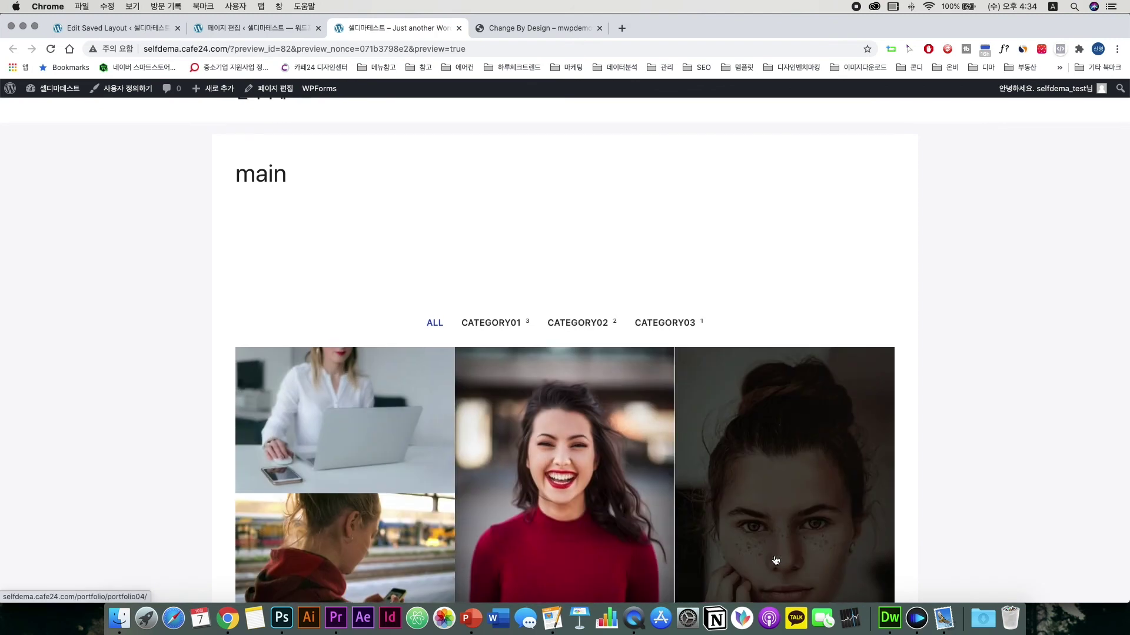
pyautogui.scroll(-3, 776, 560)
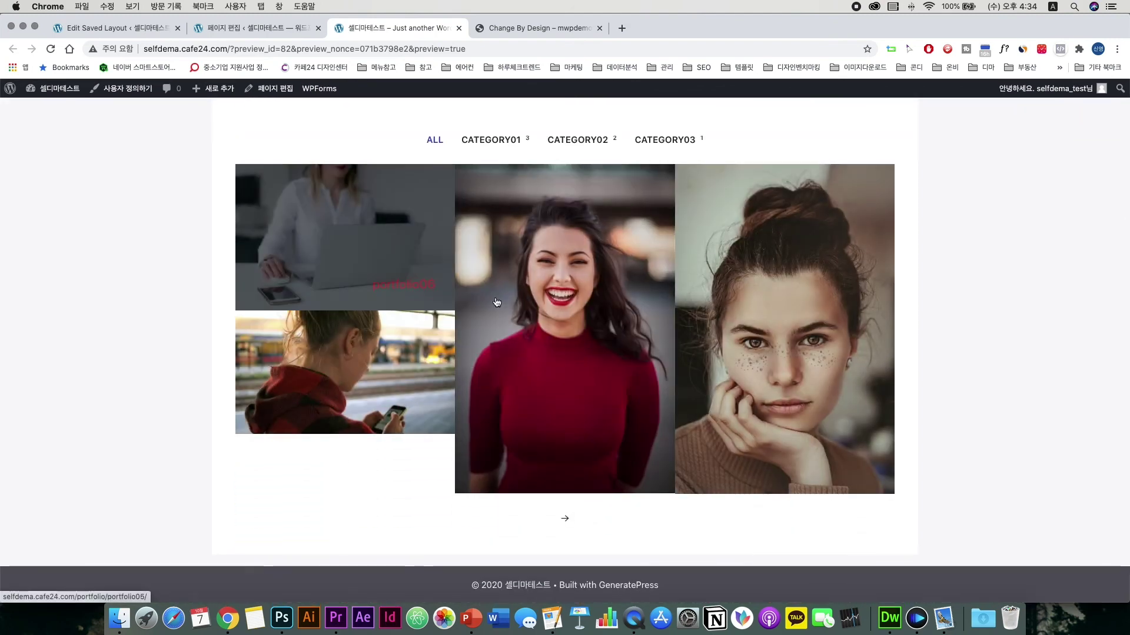
pyautogui.scroll(2, 496, 302)
pyautogui.scroll(-2, 996, 213)
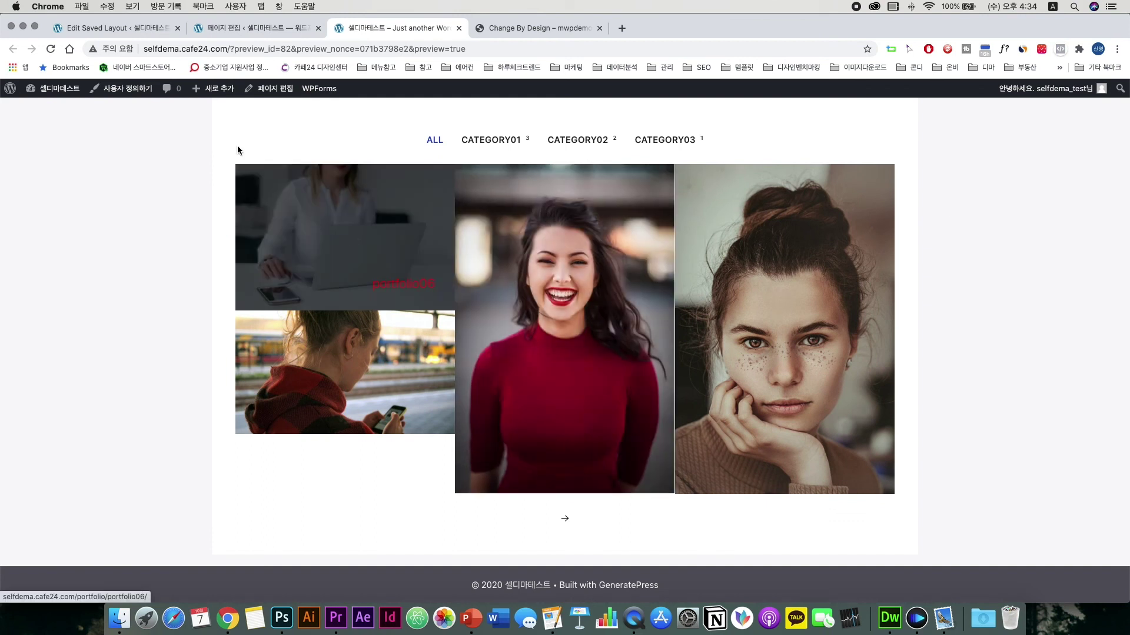
# Open the portfolio06 item from the previewed gallery and examine its page
pyautogui.click(135, 28)
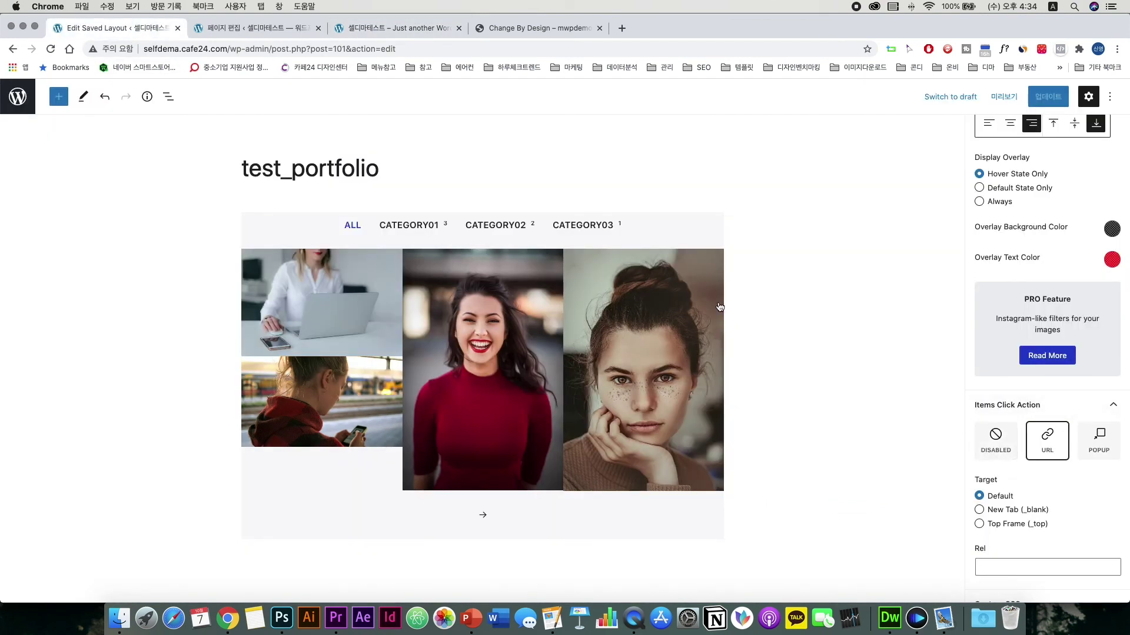
pyautogui.click(418, 27)
pyautogui.click(359, 252)
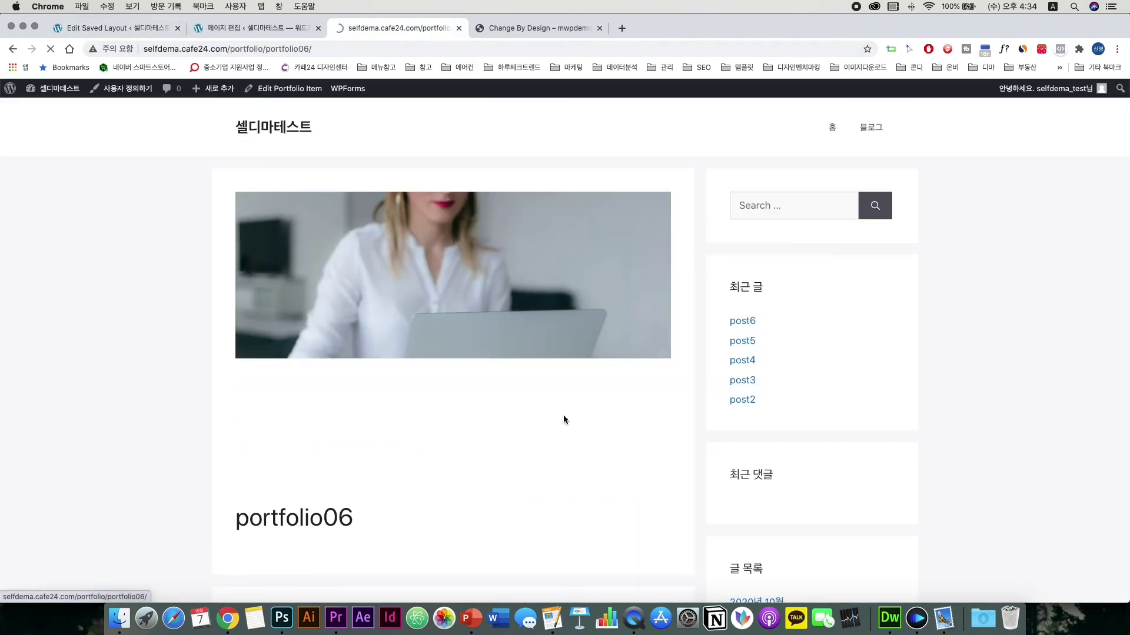
pyautogui.scroll(-6, 746, 407)
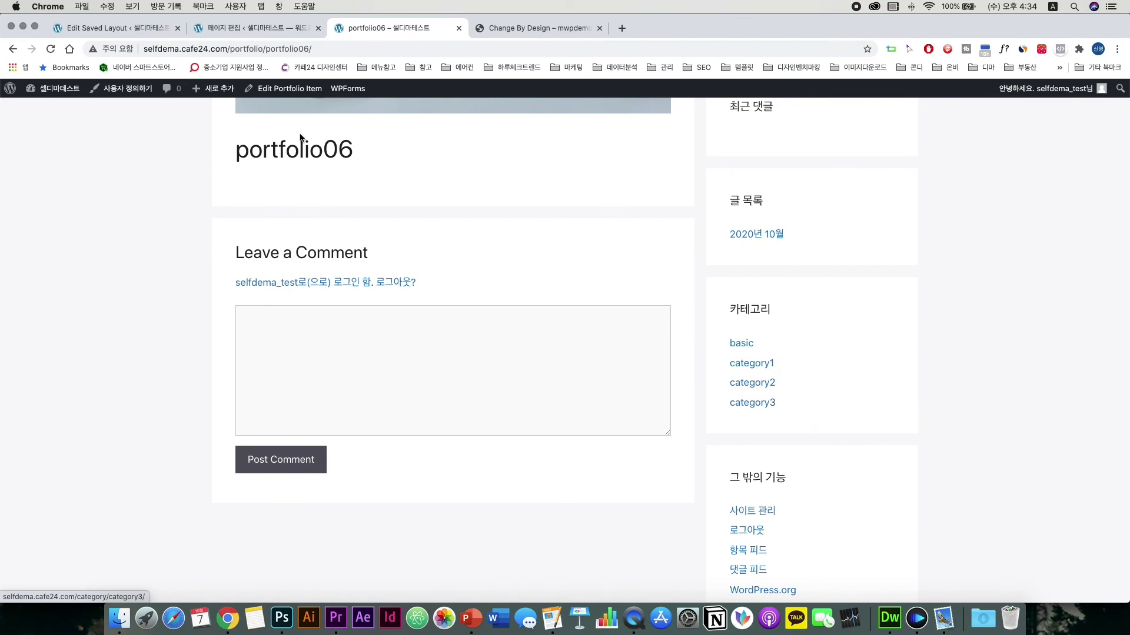
# Set the Items Click Action of the test_portfolio saved layout to Popup
pyautogui.click(97, 28)
pyautogui.click(1084, 436)
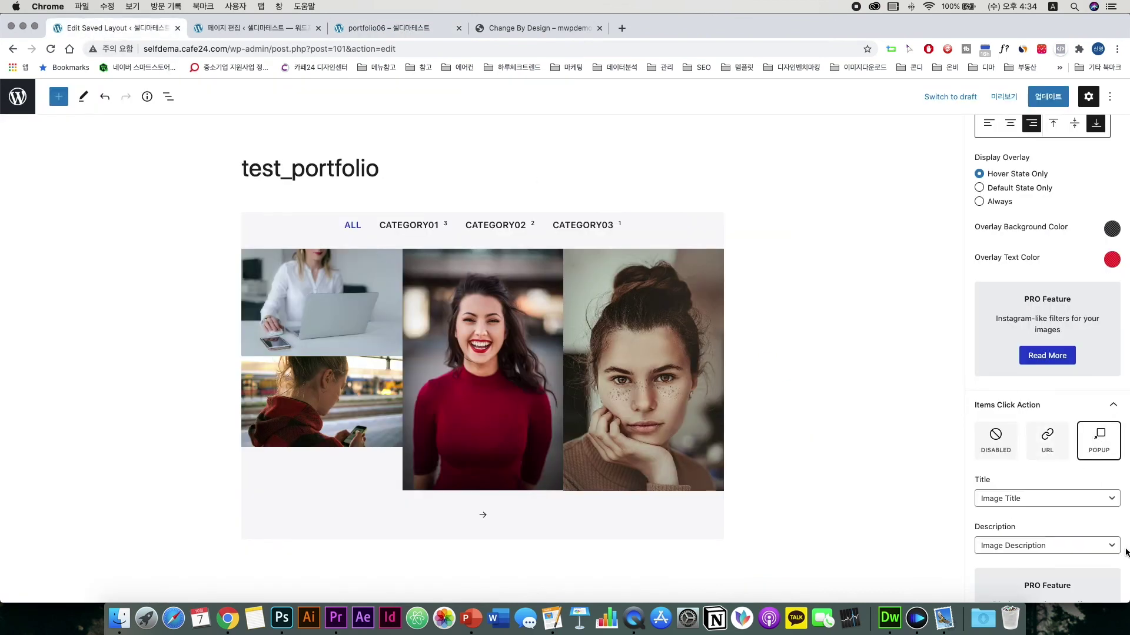
# Update the test_portfolio saved layout and return to the gallery on the previewed main page
pyautogui.click(1049, 100)
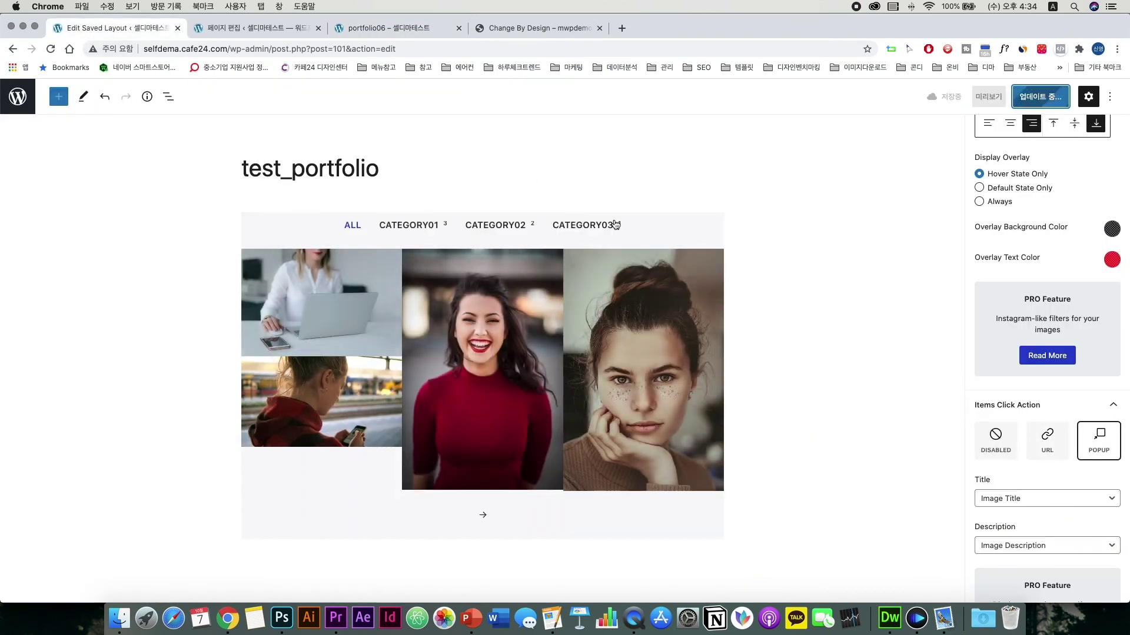
pyautogui.click(382, 28)
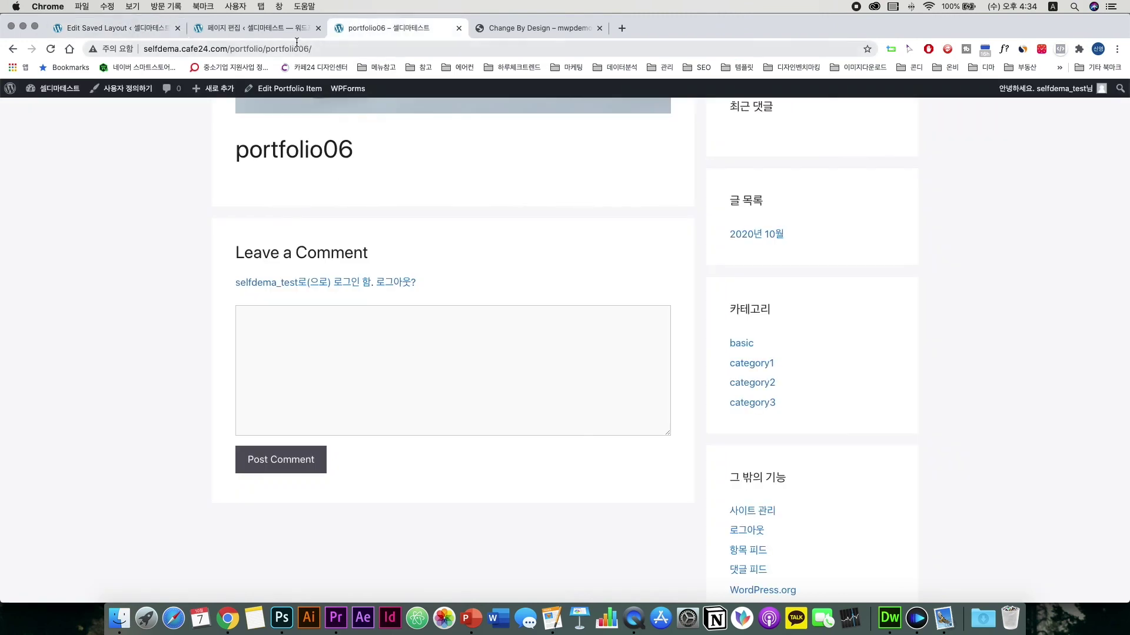
pyautogui.scroll(5, 227, 171)
pyautogui.click(12, 49)
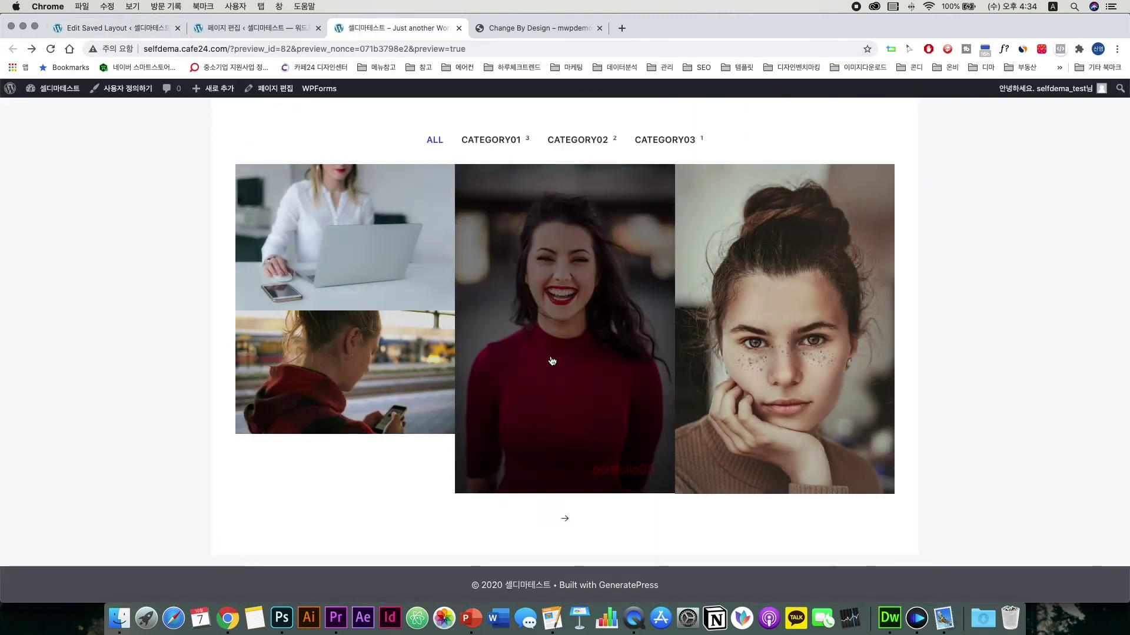
pyautogui.click(537, 459)
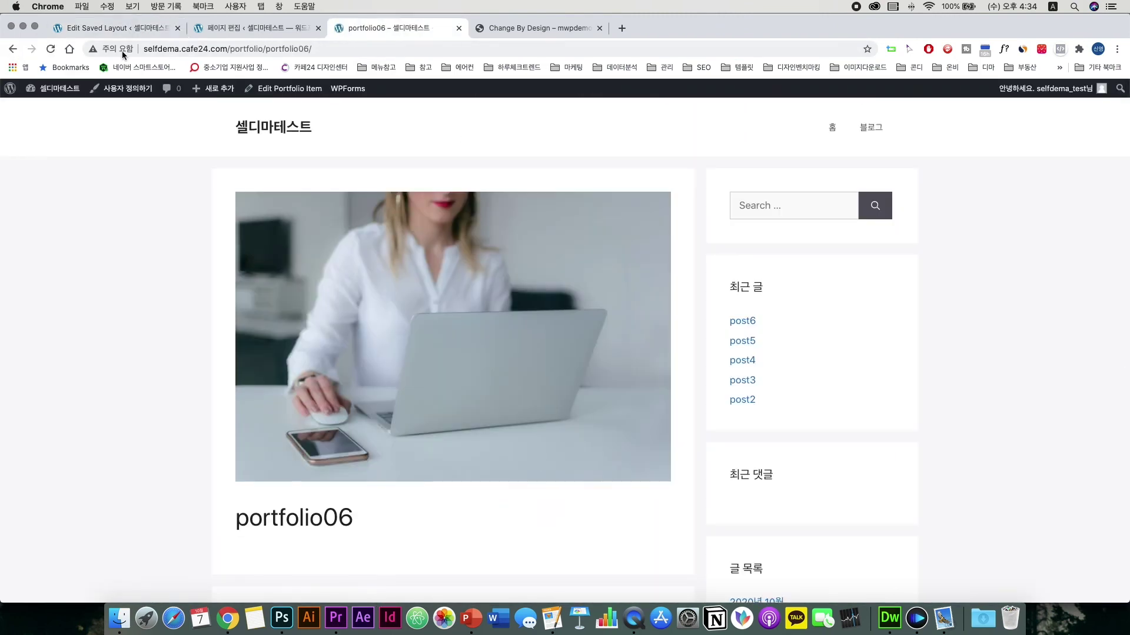
pyautogui.click(12, 50)
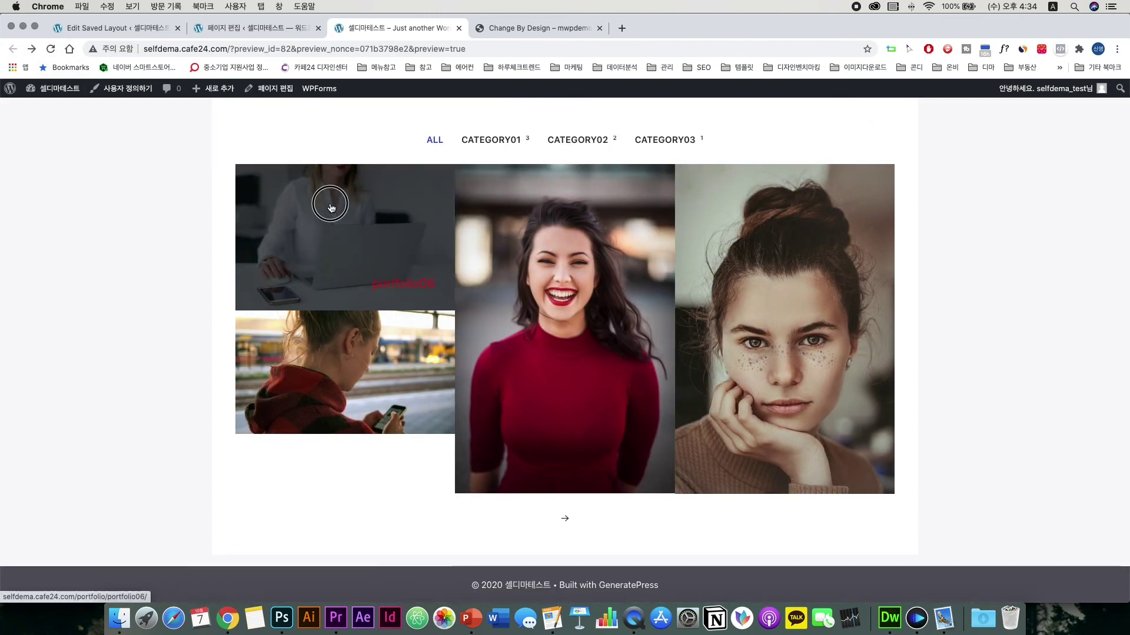
# Open the laptop photo's popup in the previewed gallery, browse through the images and examine the titles beneath them
pyautogui.click(332, 208)
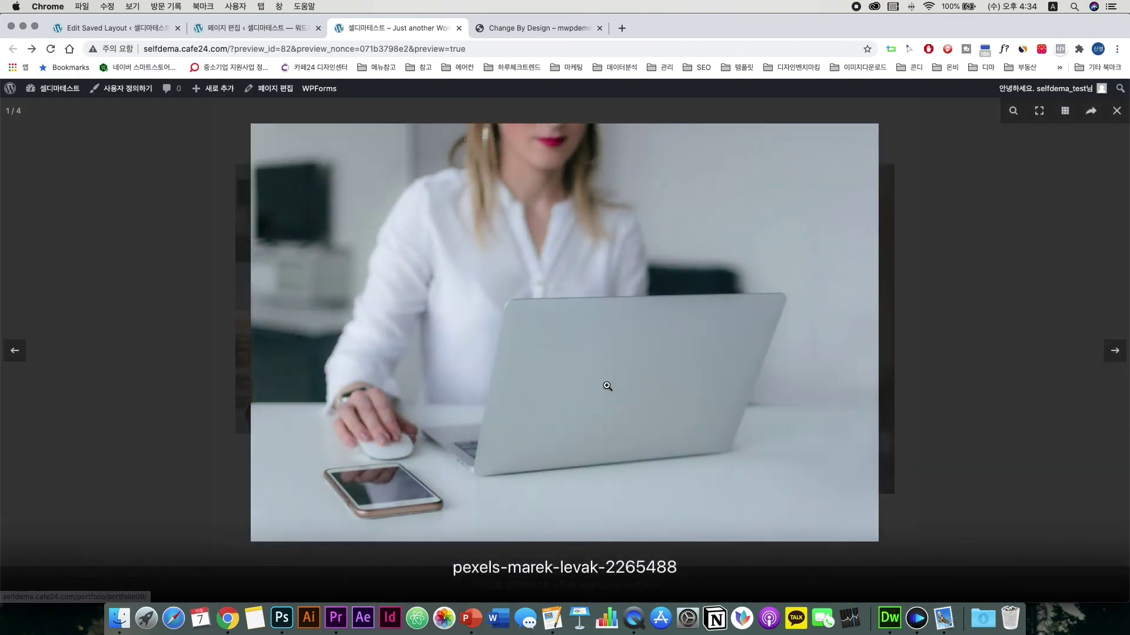
pyautogui.click(1114, 352)
pyautogui.click(1114, 352)
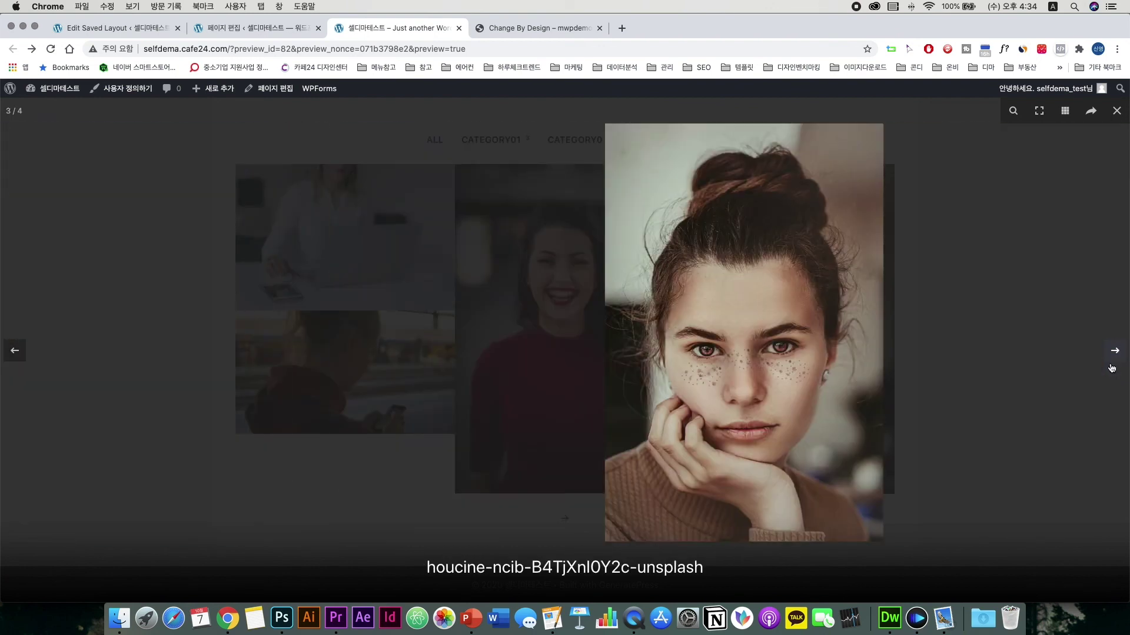
pyautogui.click(1114, 351)
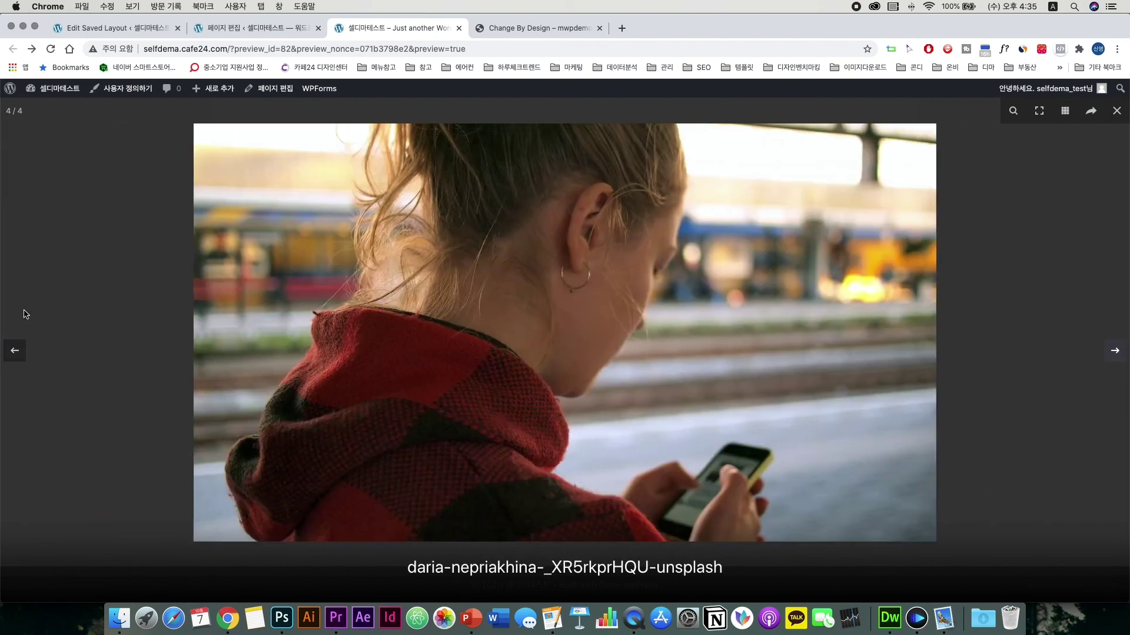
pyautogui.click(23, 314)
pyautogui.click(391, 264)
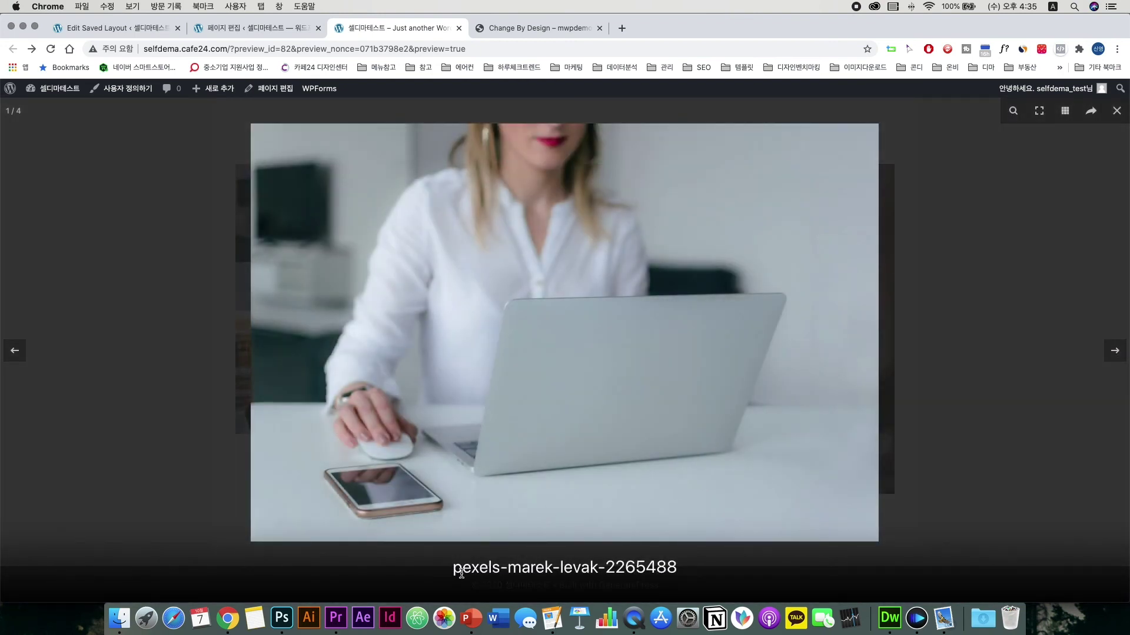
pyautogui.click(1110, 347)
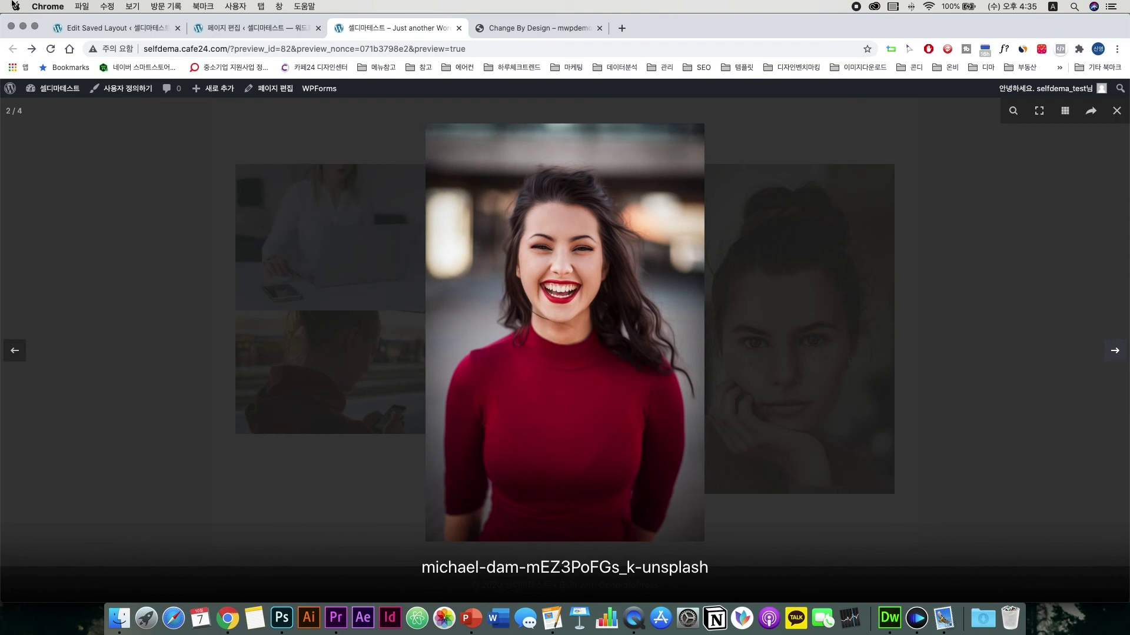
# Set both the popup Title and Description of the test_portfolio saved layout to None
pyautogui.click(120, 27)
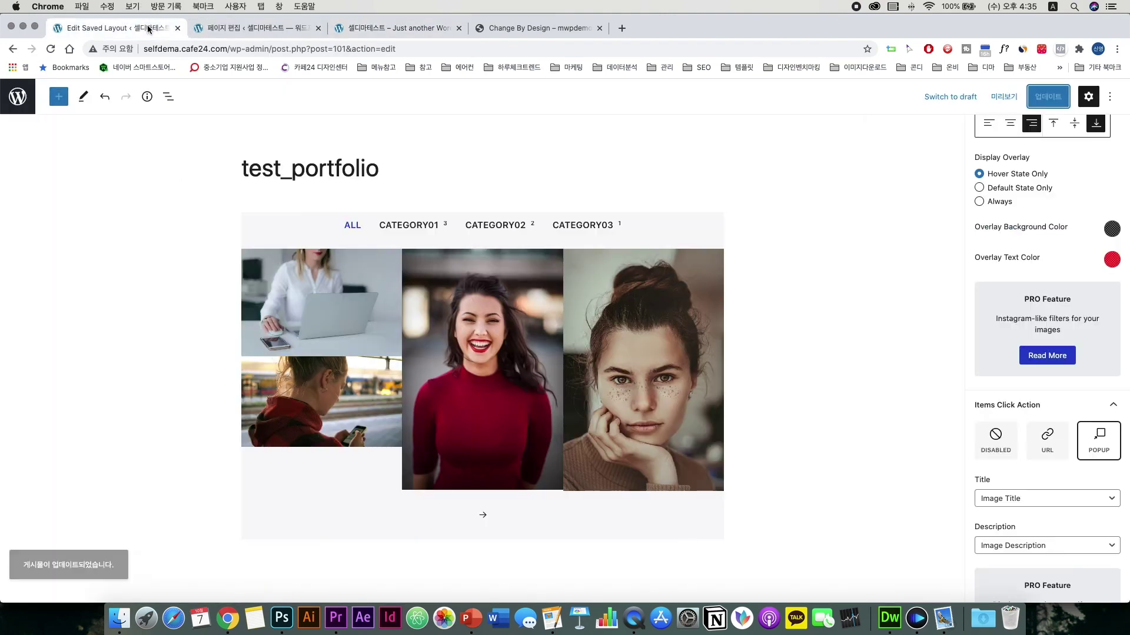
pyautogui.scroll(-1, 1036, 470)
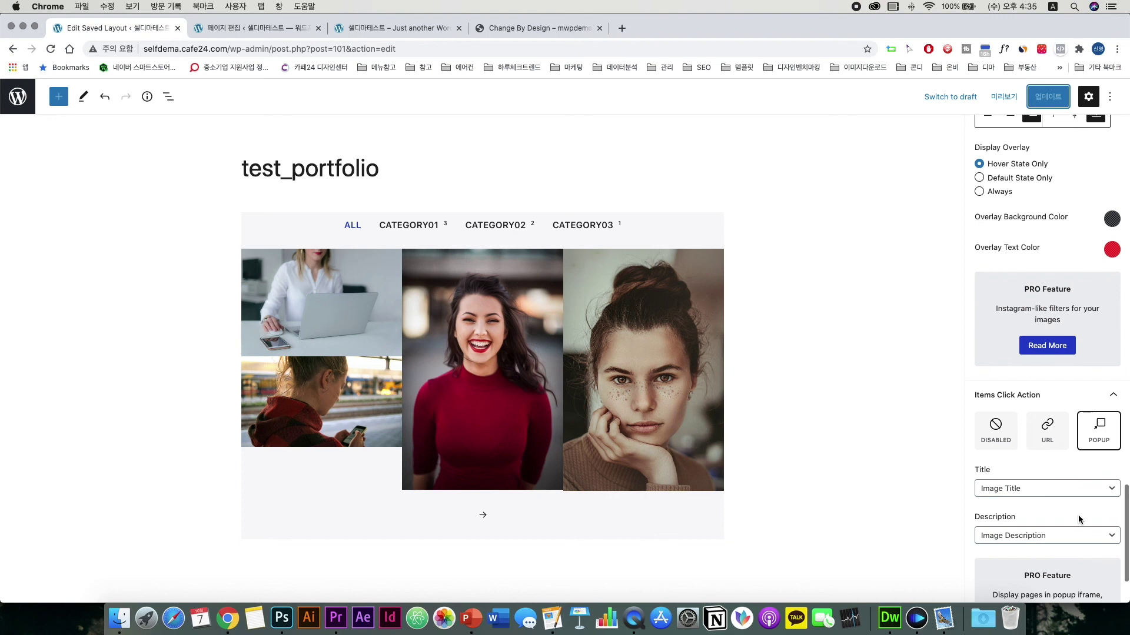
pyautogui.click(1026, 490)
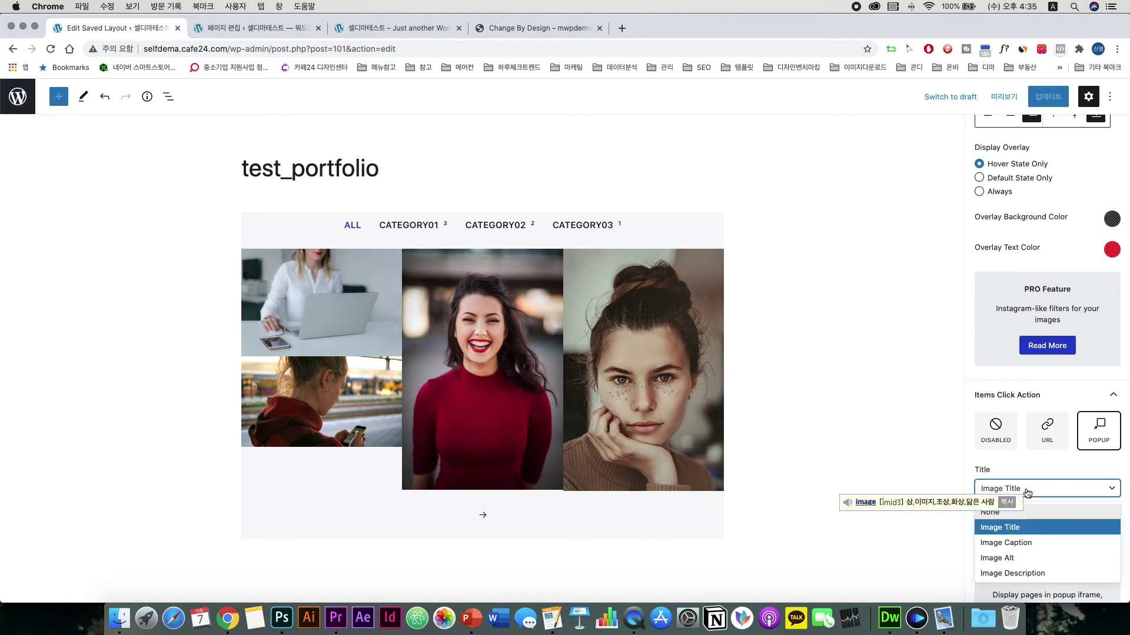
pyautogui.click(1050, 542)
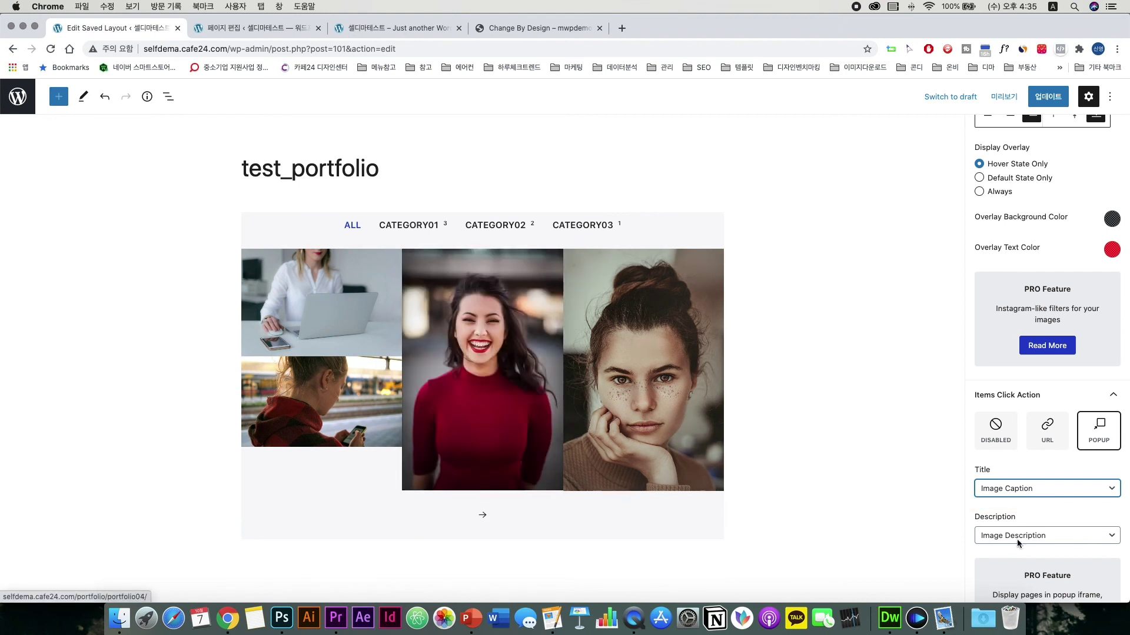
pyautogui.click(1029, 543)
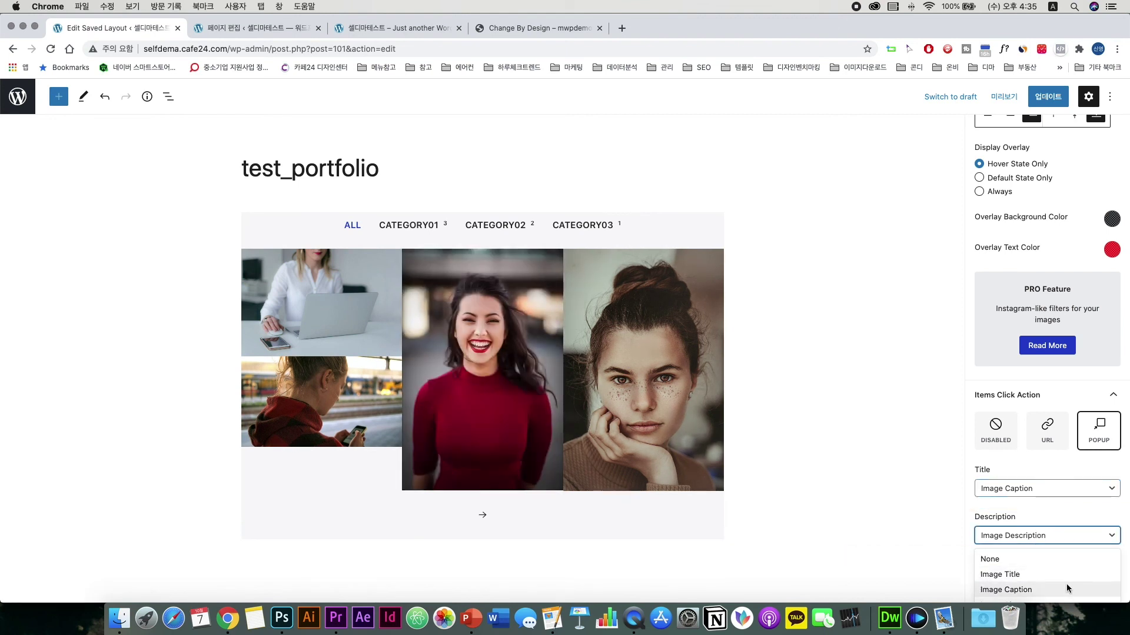
pyautogui.click(1031, 489)
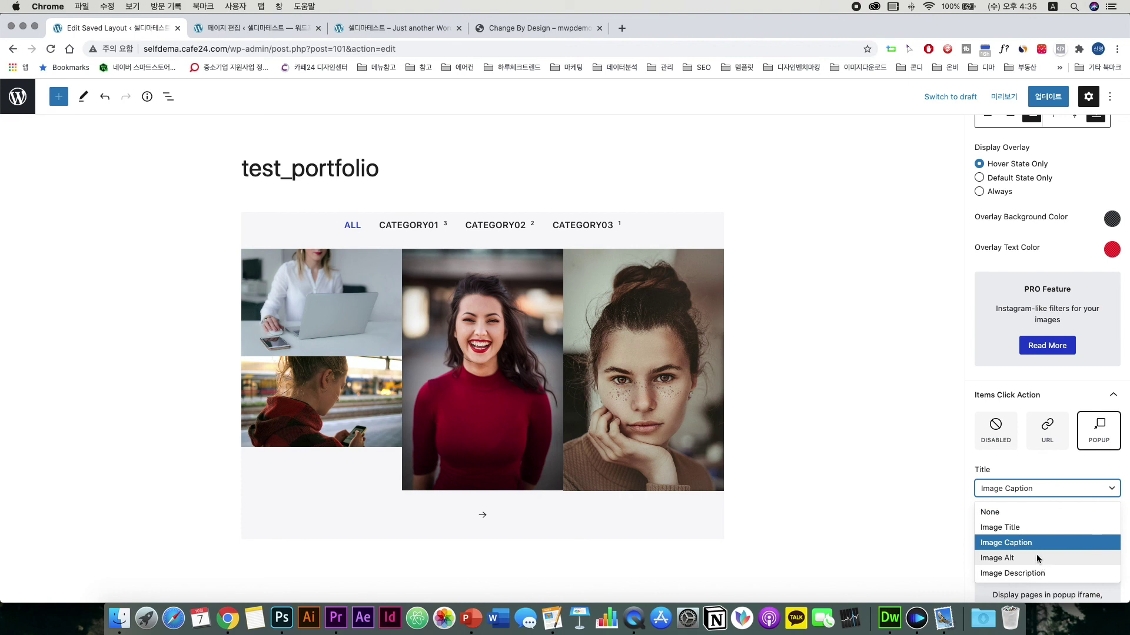
pyautogui.click(1027, 513)
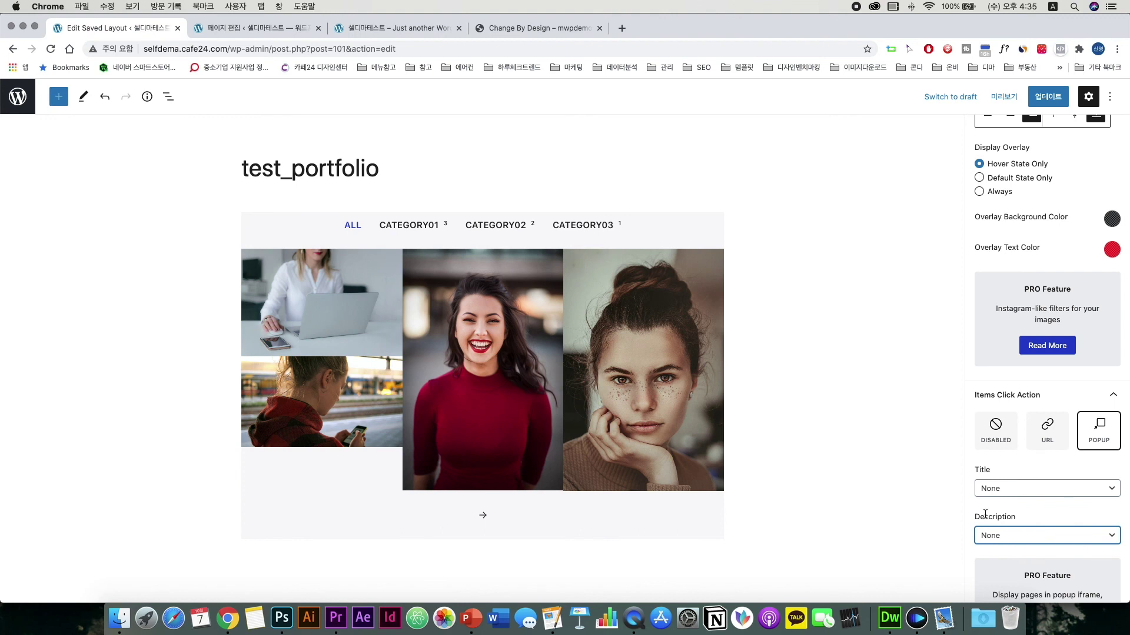
pyautogui.click(1000, 489)
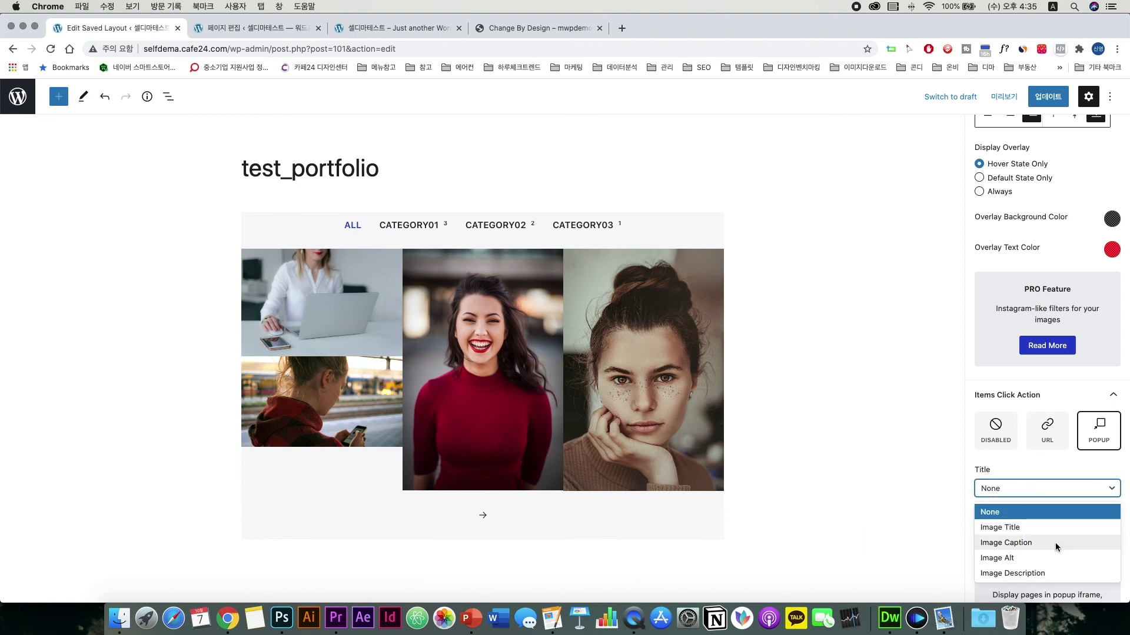
# Add the caption 이미지캡션 to the photo of the woman in red in the media library and check its attachment details
pyautogui.click(253, 28)
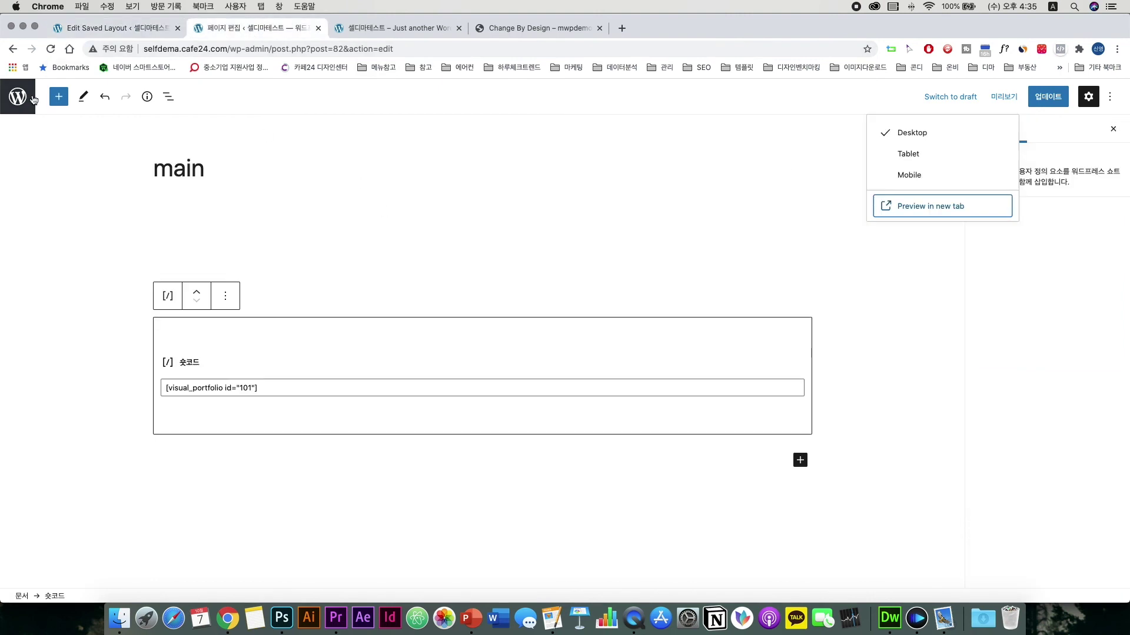
pyautogui.press('super+bracketleft')
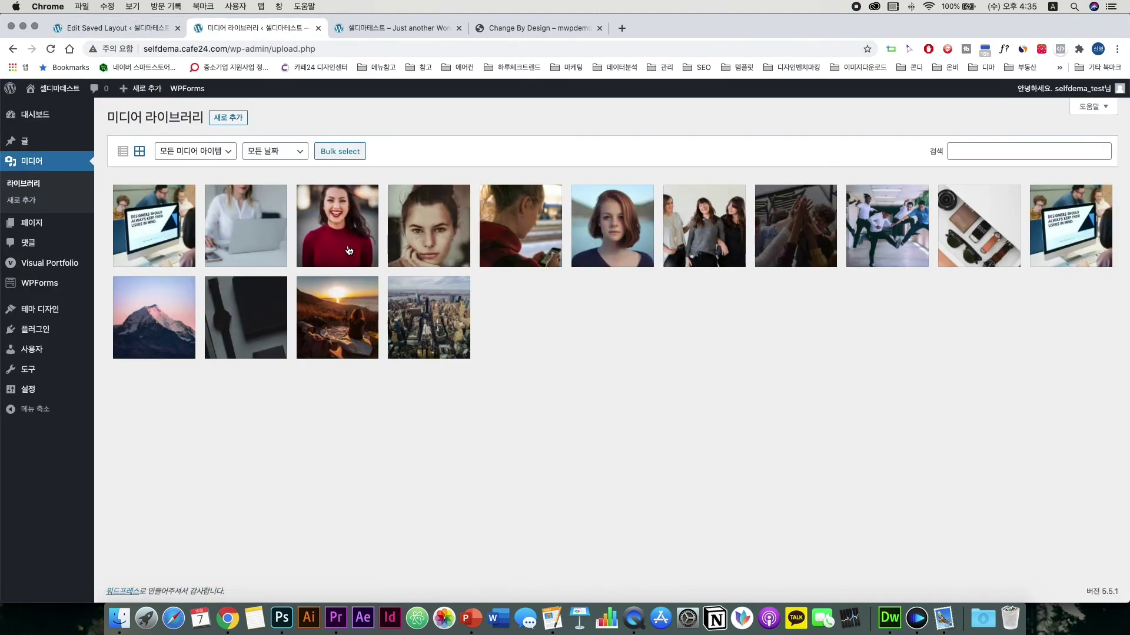
pyautogui.click(348, 251)
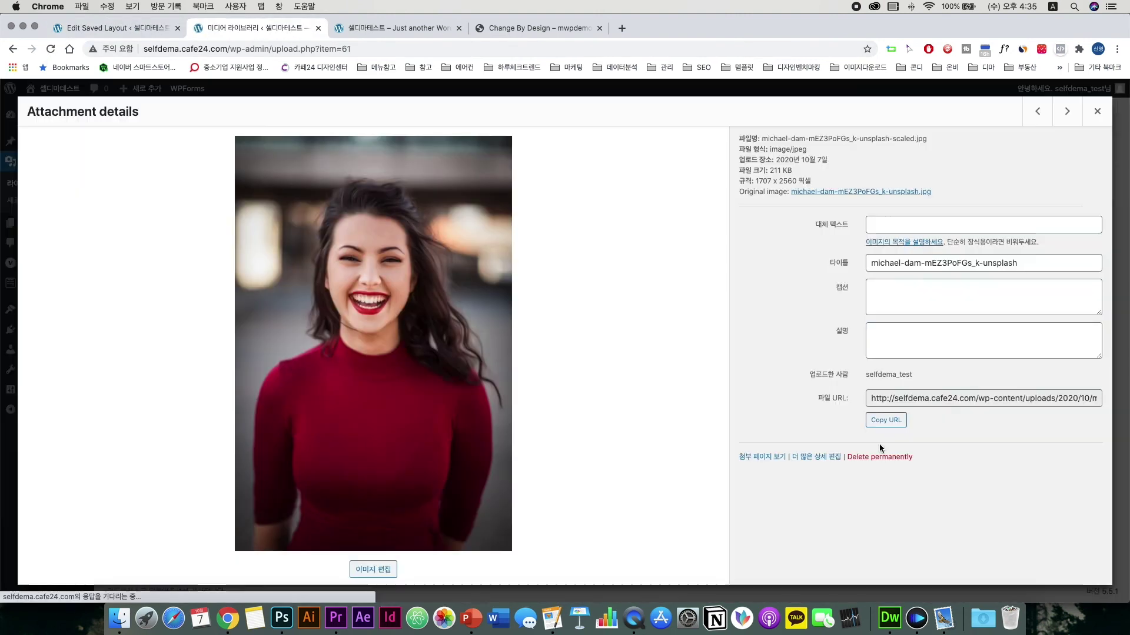
pyautogui.click(883, 284)
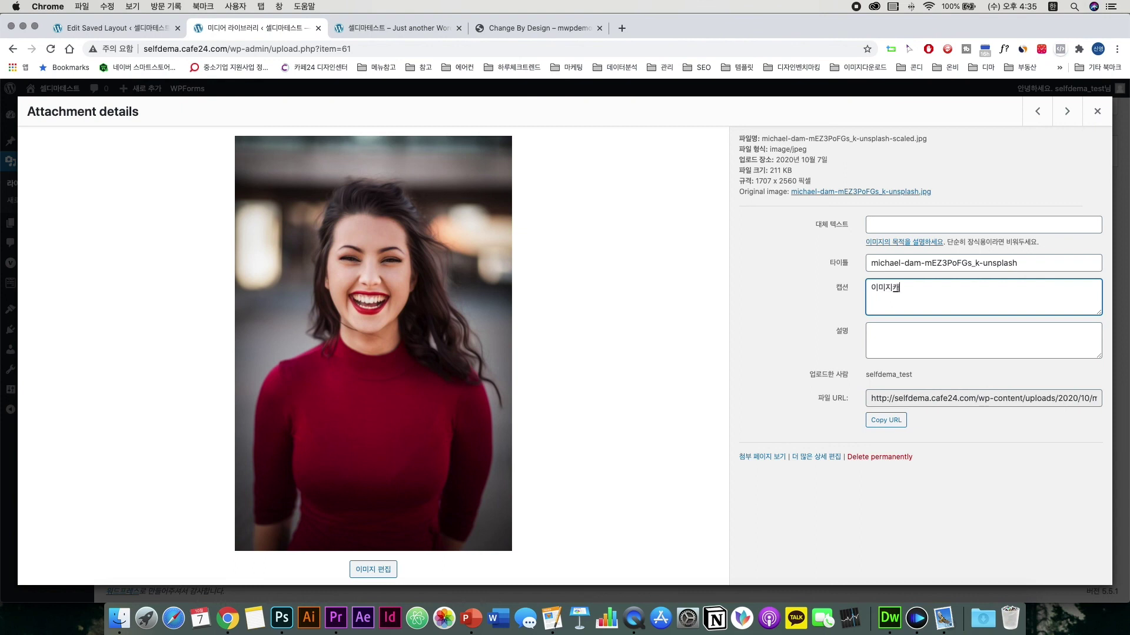
pyautogui.click(1095, 115)
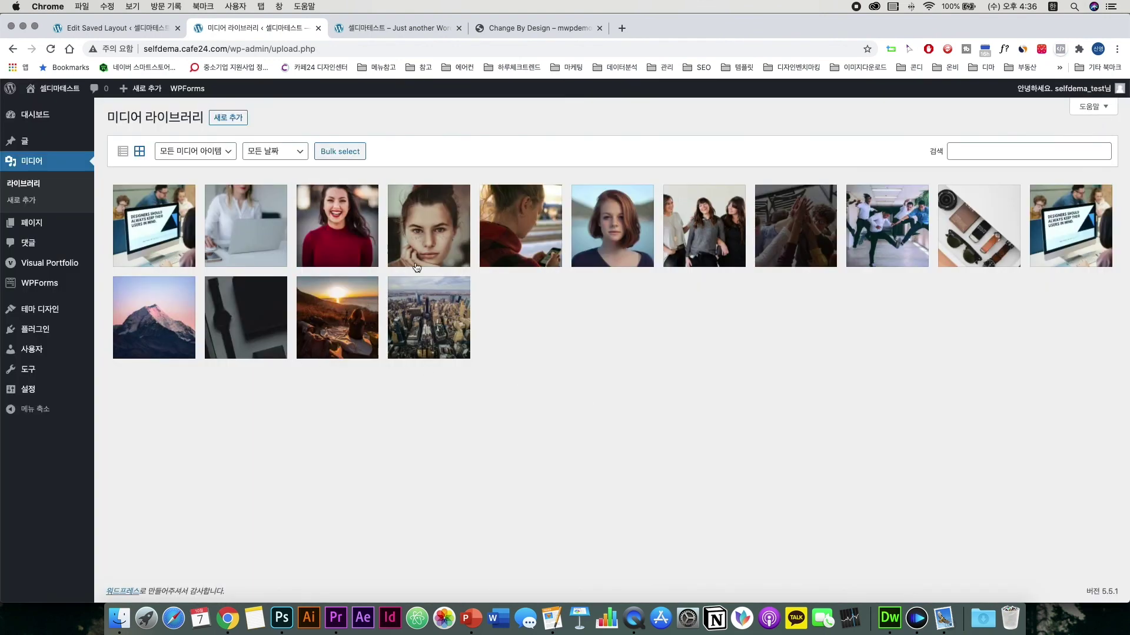
pyautogui.click(347, 224)
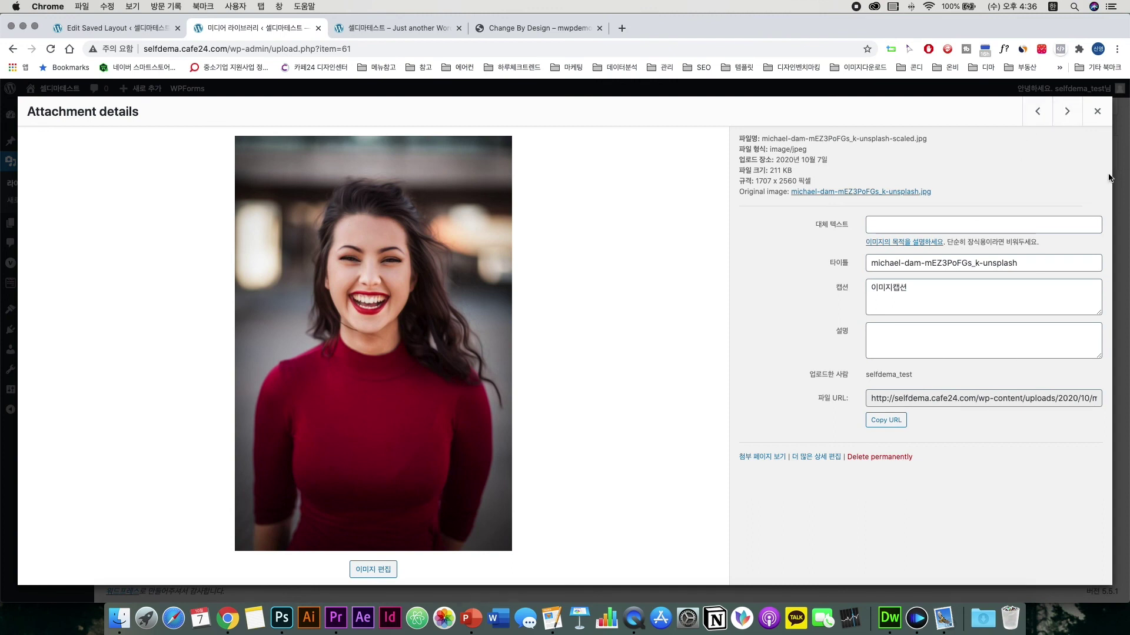
pyautogui.click(1097, 111)
# Reload the previewed main page and check the text in the portfolio05 item's popup
pyautogui.click(377, 29)
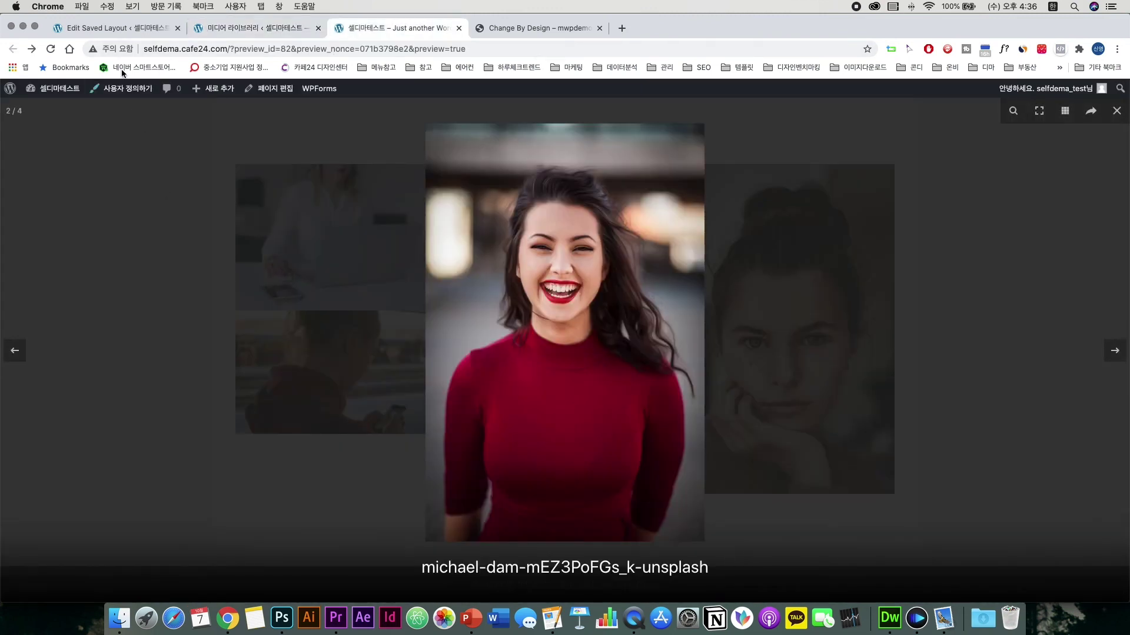
pyautogui.click(53, 49)
pyautogui.click(584, 465)
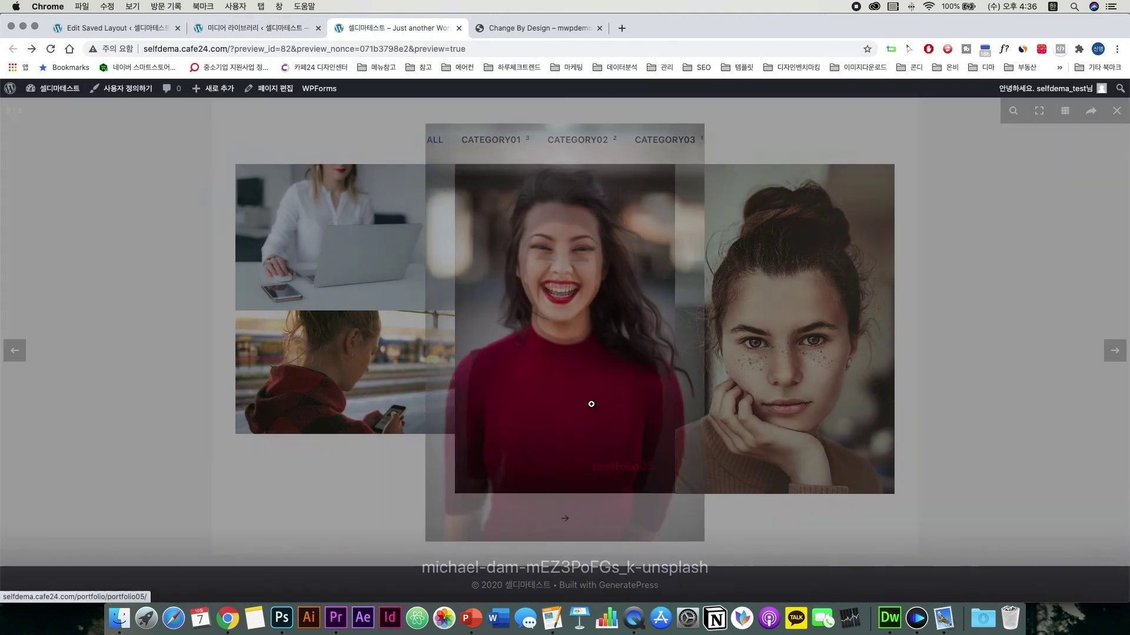
# Set the popup Title of the test_portfolio saved layout to Image Caption and update the layout
pyautogui.click(253, 29)
pyautogui.click(126, 28)
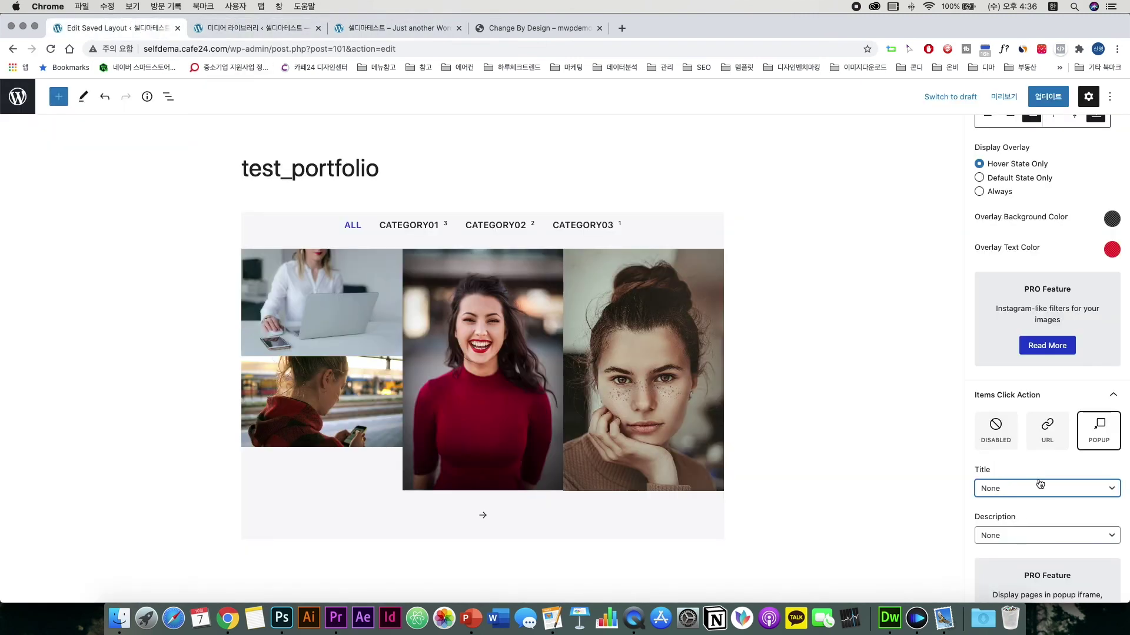
pyautogui.scroll(-2, 1045, 496)
pyautogui.scroll(-1, 1045, 496)
pyautogui.click(1024, 405)
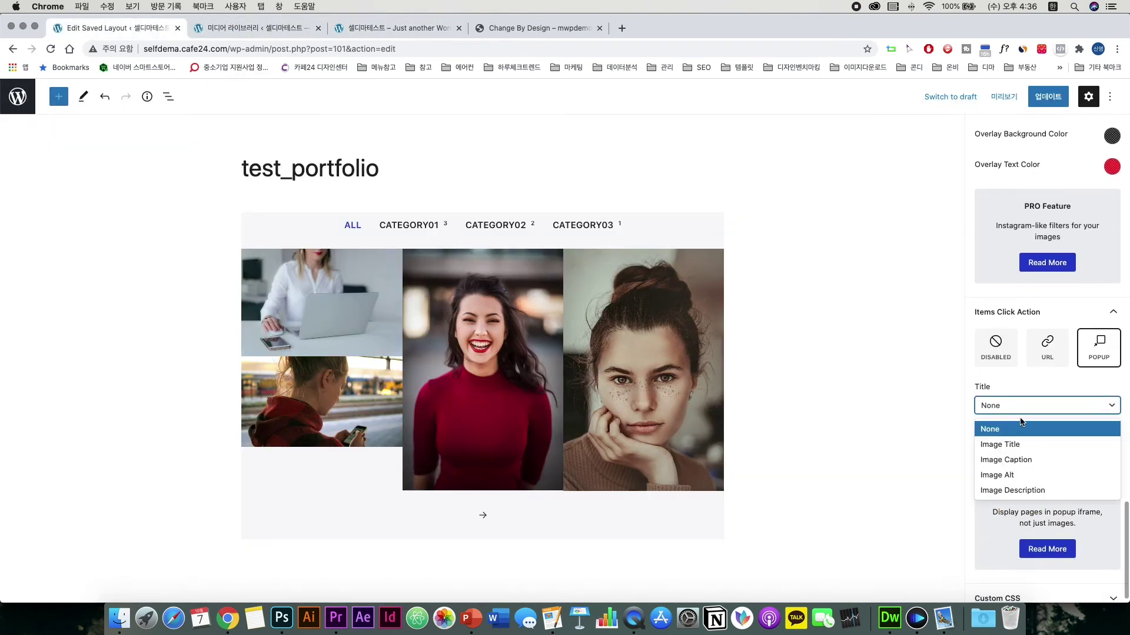
pyautogui.click(1021, 460)
pyautogui.hotkey('ctrl', 's')
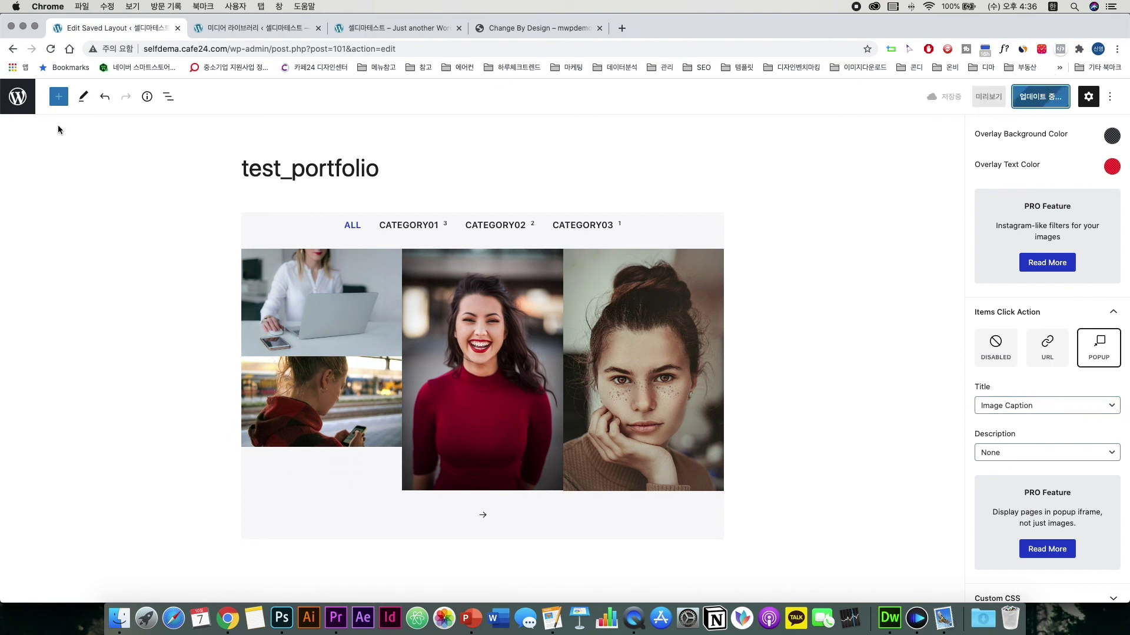
# Refresh the gallery preview and open the portfolio05 popup to verify its caption
pyautogui.click(391, 28)
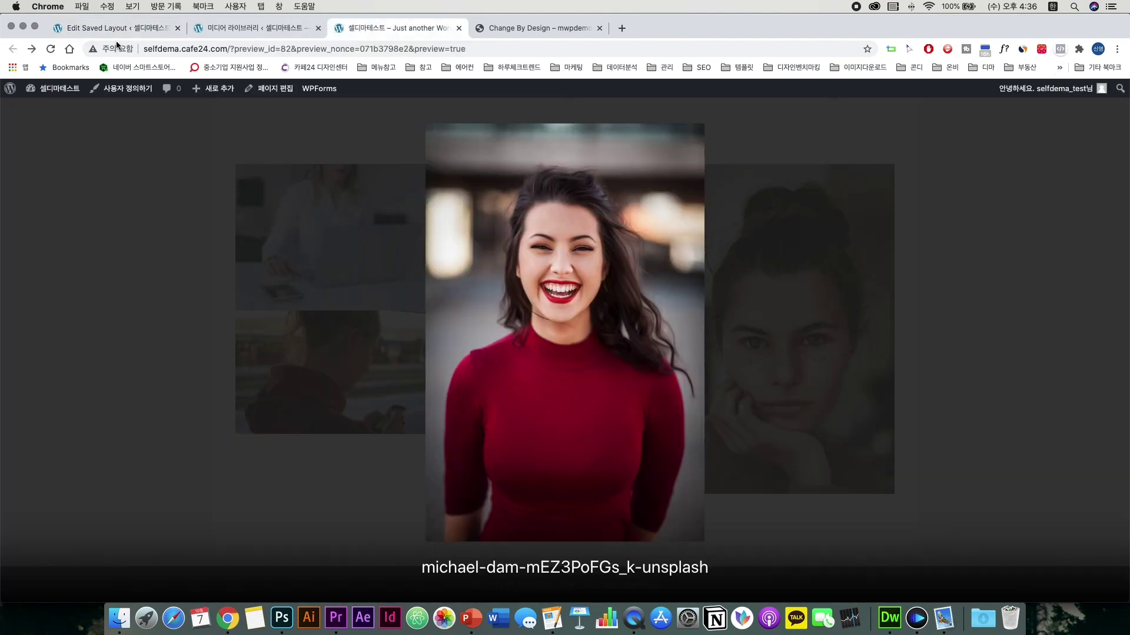
pyautogui.click(51, 50)
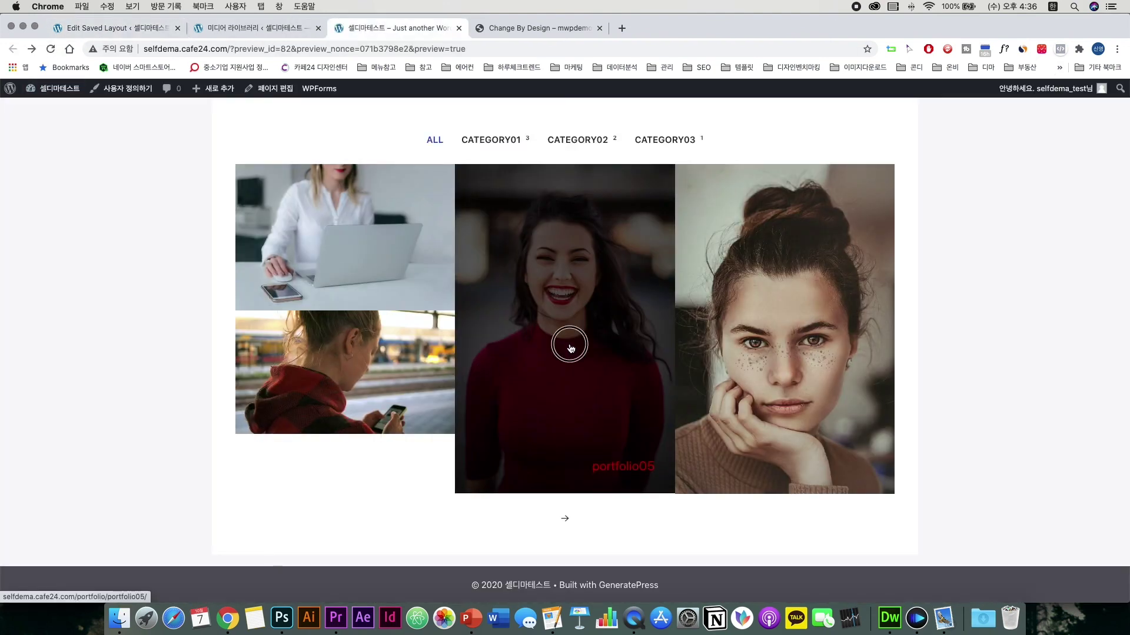
pyautogui.click(570, 348)
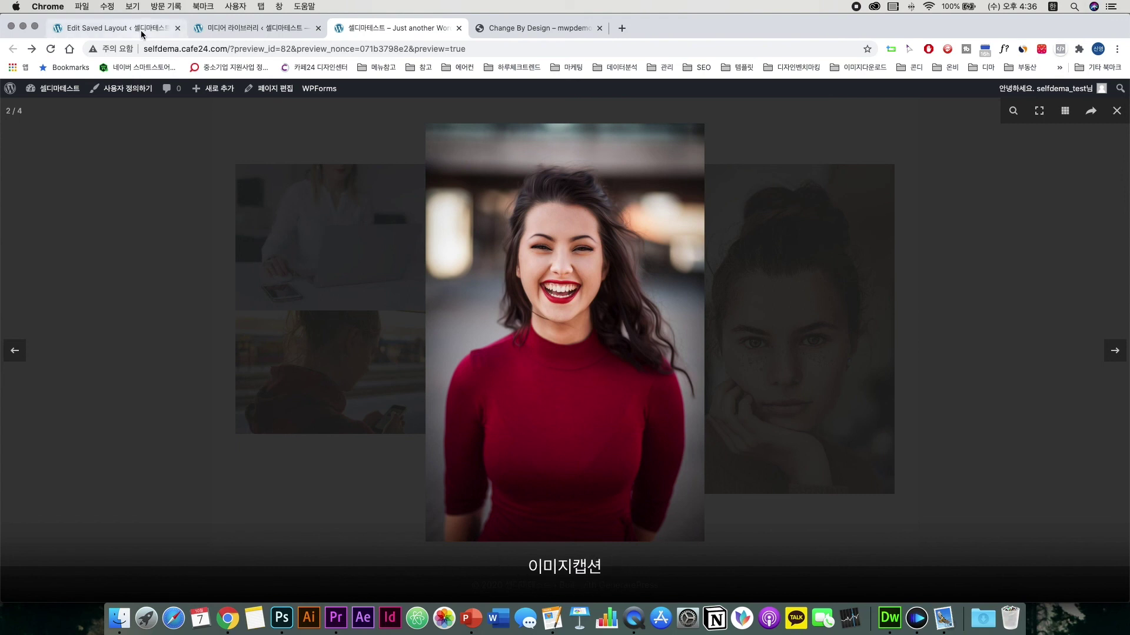
# Review the attachment details of the woman-in-red photo in the media library and close the popup on the previewed page
pyautogui.click(235, 28)
pyautogui.click(340, 241)
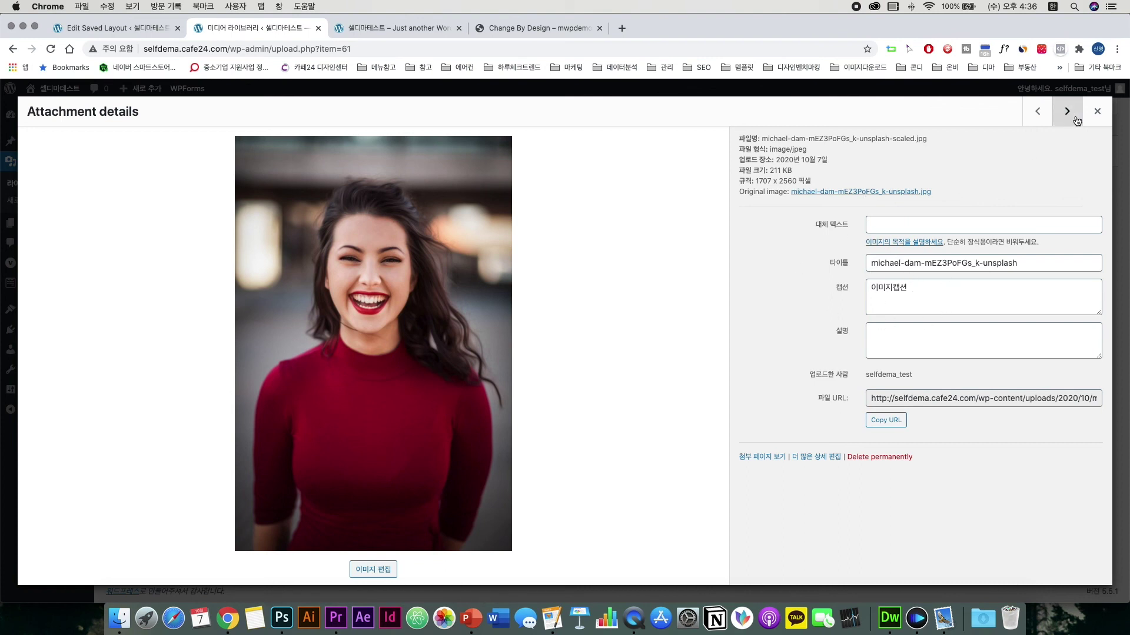
pyautogui.click(1093, 112)
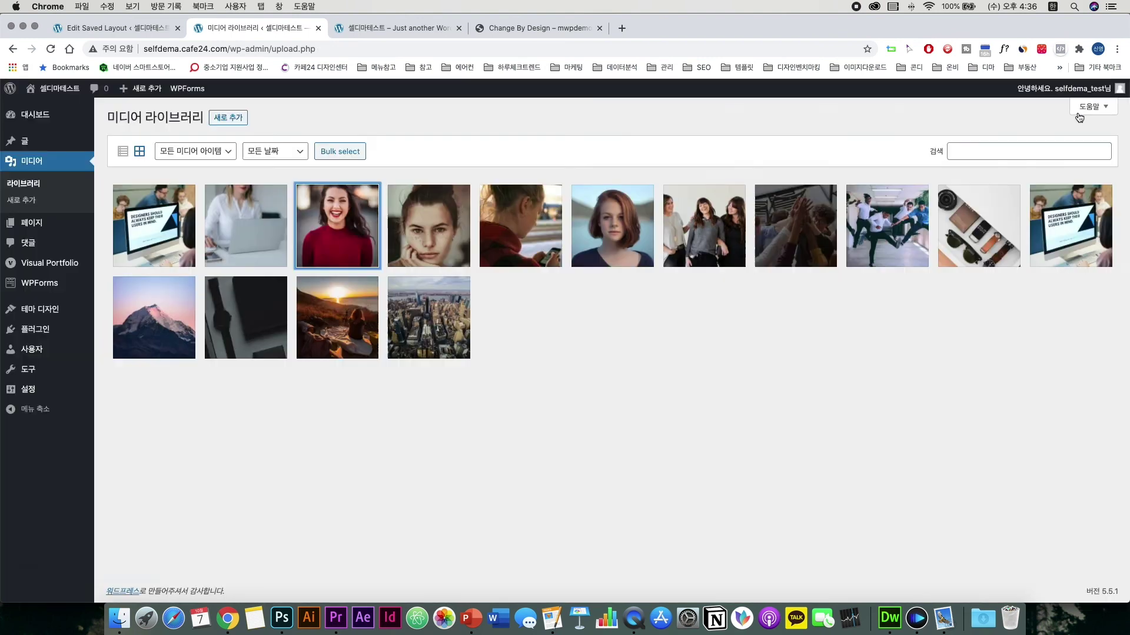
pyautogui.click(381, 29)
pyautogui.click(375, 229)
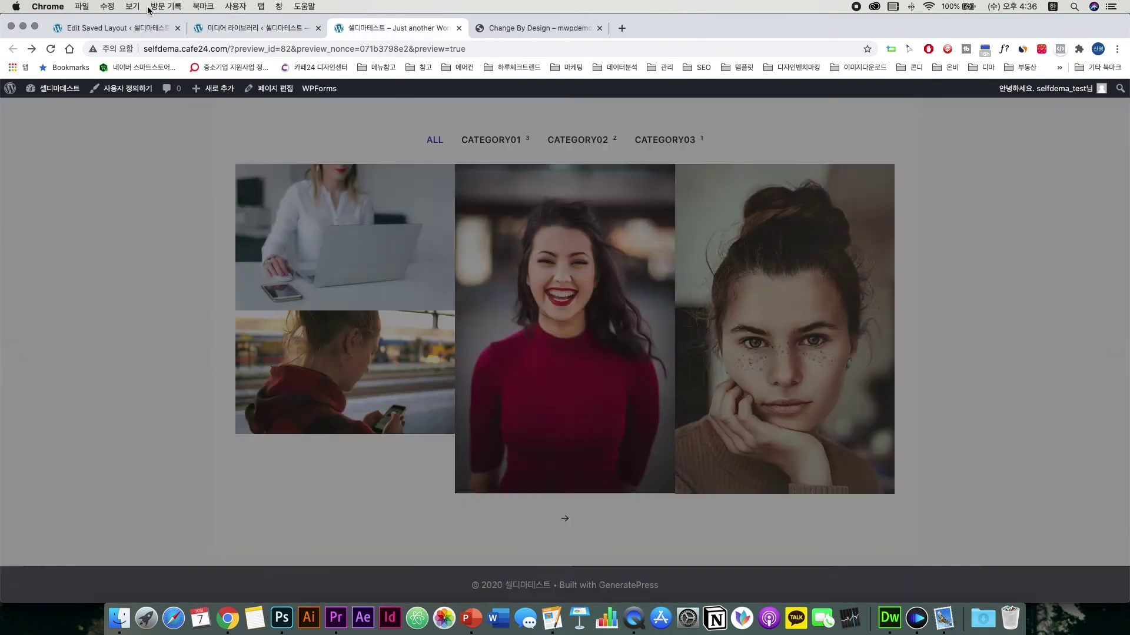
# Review the Items Click Action settings of the test_portfolio saved layout and return to the previewed main page
pyautogui.click(130, 26)
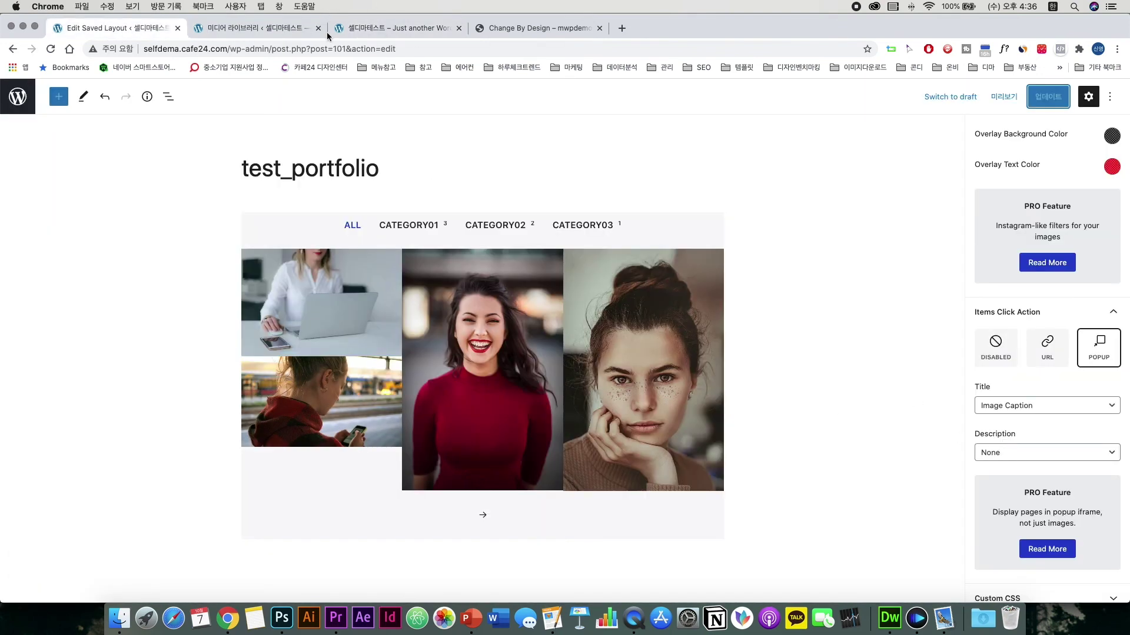
pyautogui.scroll(-1, 1071, 360)
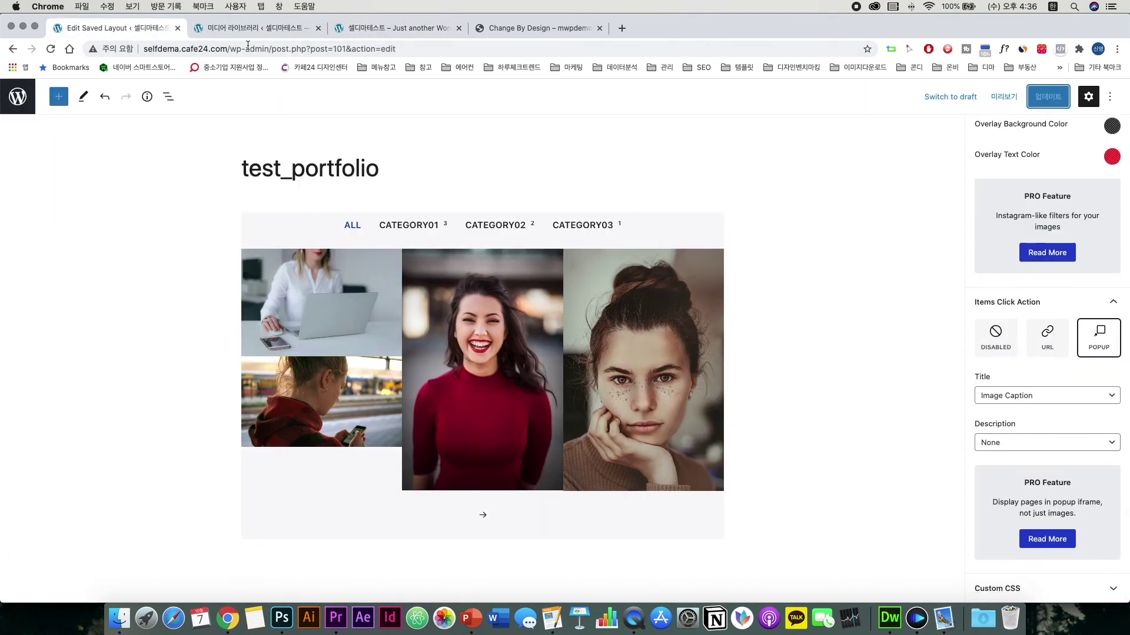
pyautogui.click(268, 28)
pyautogui.click(383, 29)
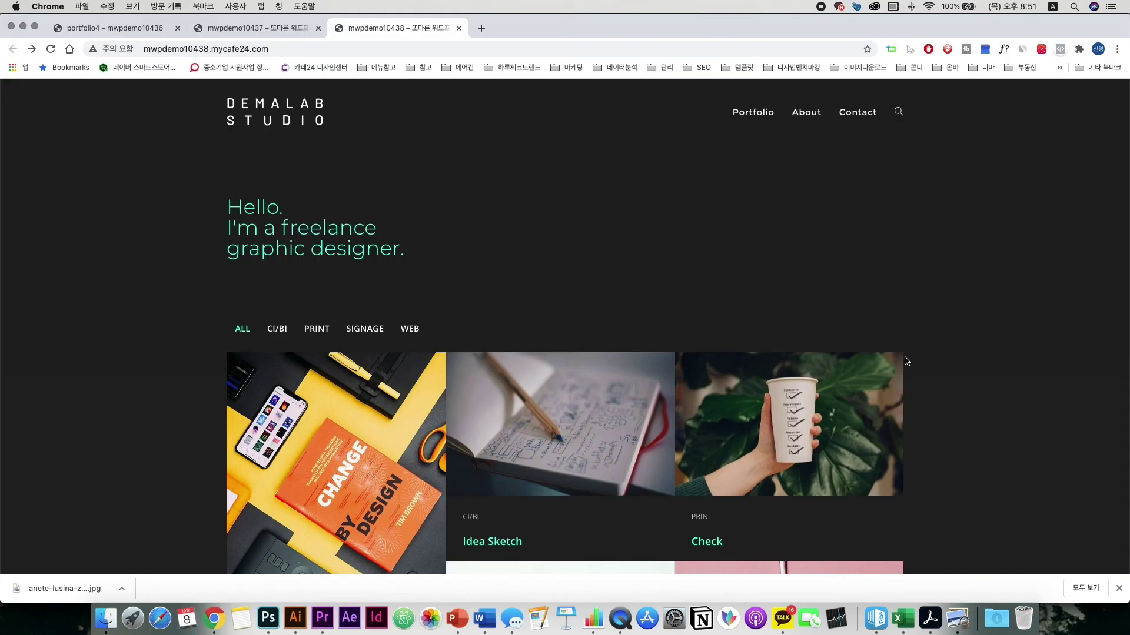
# Filter the mwpdemo10438 portfolio gallery by the CI/BI, PRINT, SIGNAGE and WEB categories in turn
pyautogui.scroll(-2, 300, 254)
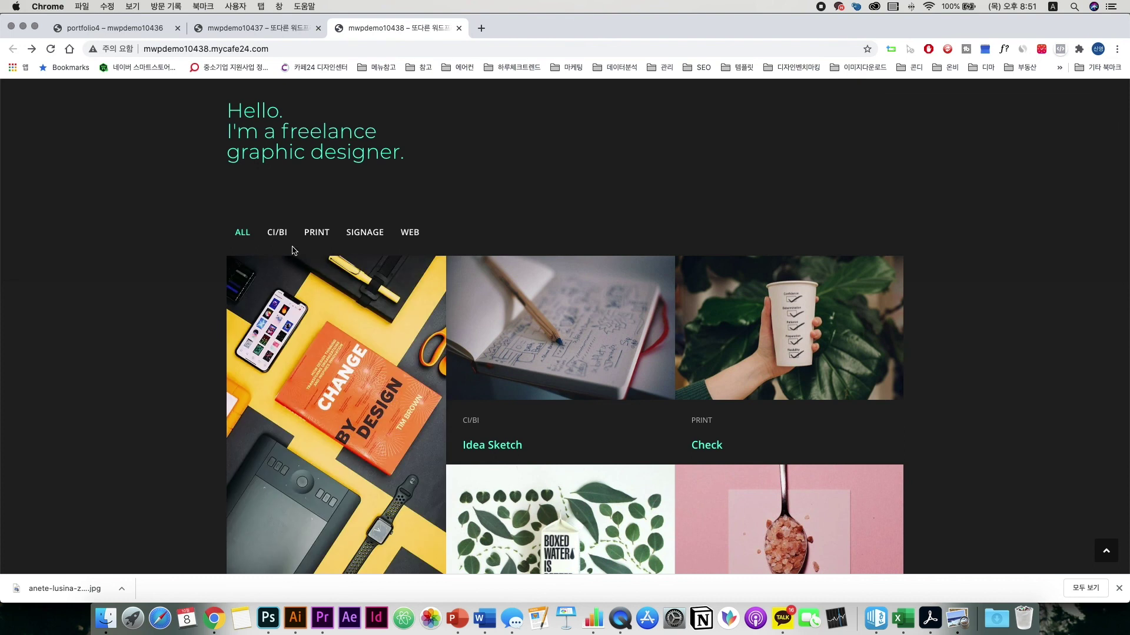
pyautogui.click(277, 232)
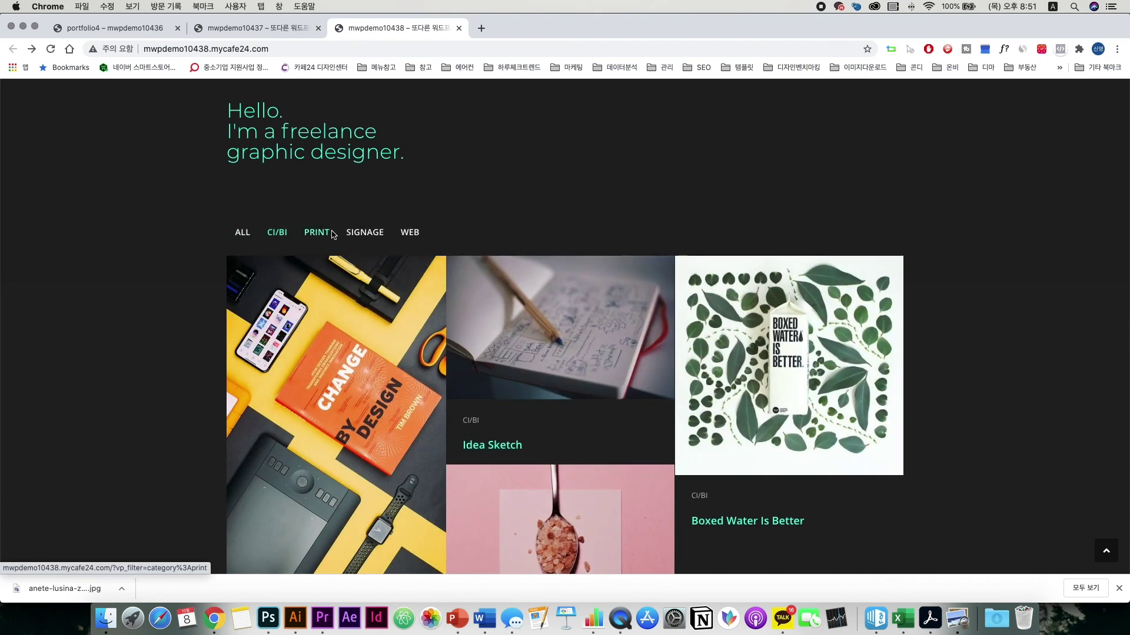
pyautogui.click(318, 232)
pyautogui.click(370, 235)
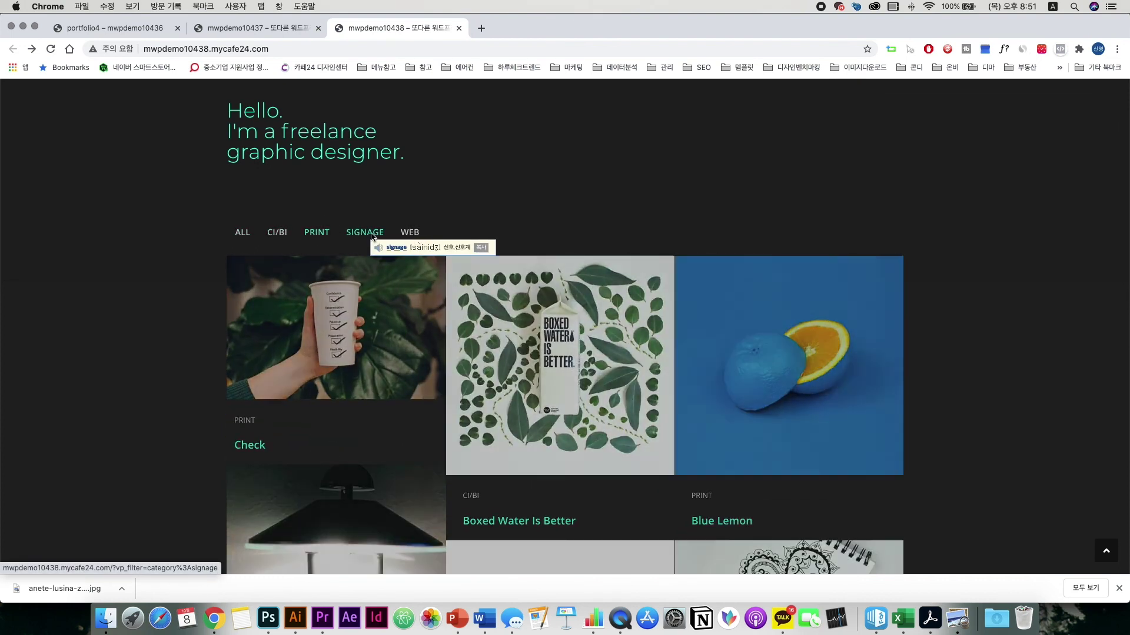
pyautogui.click(416, 235)
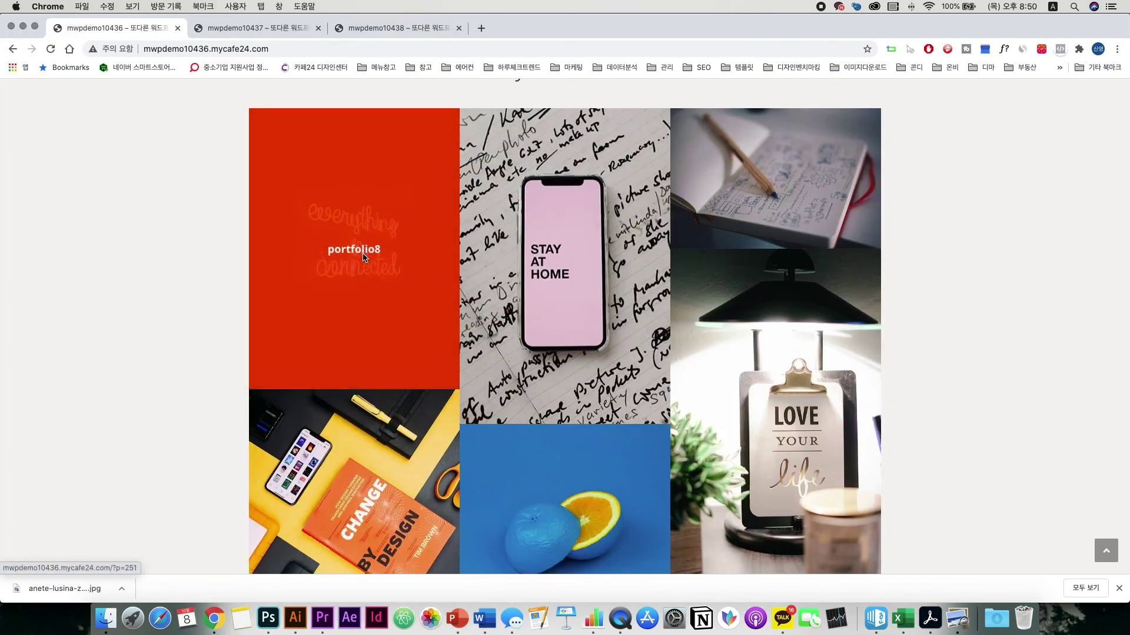
# Open the portfolio8 item on the mwpdemo10436 site and read its post down to the related posts
pyautogui.click(363, 257)
pyautogui.scroll(-4, 720, 318)
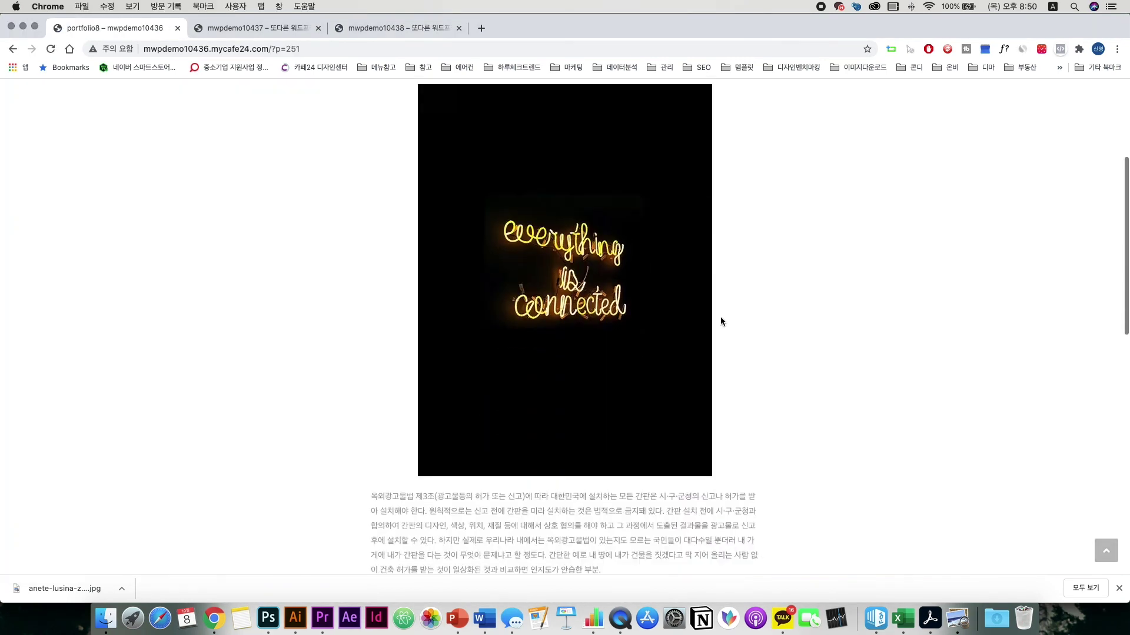
pyautogui.scroll(-5, 721, 316)
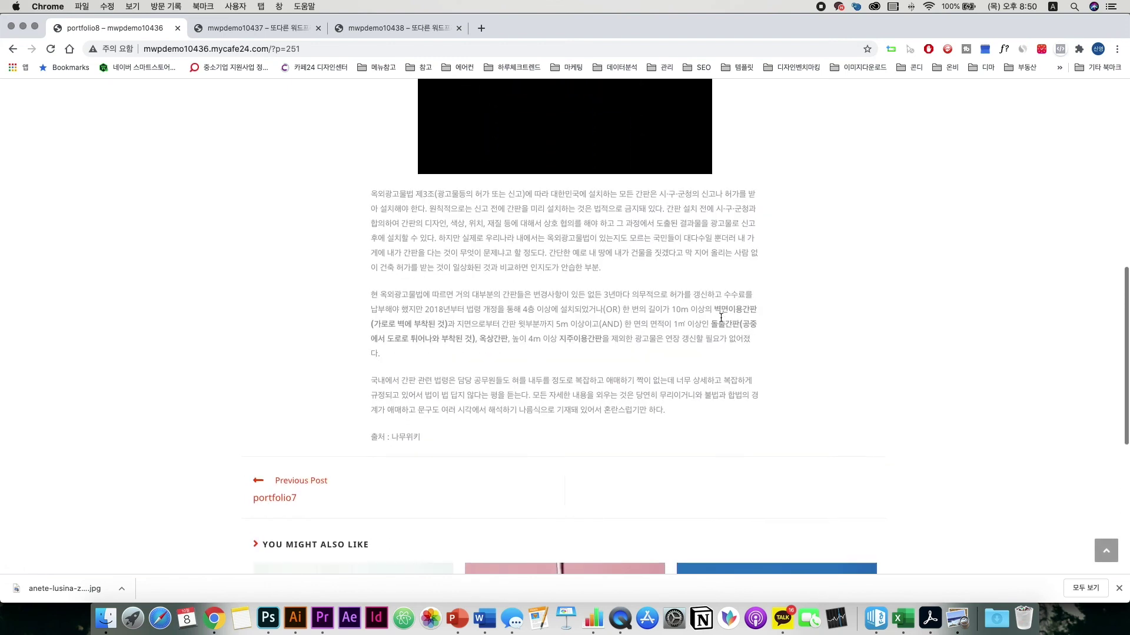
pyautogui.scroll(-4, 720, 316)
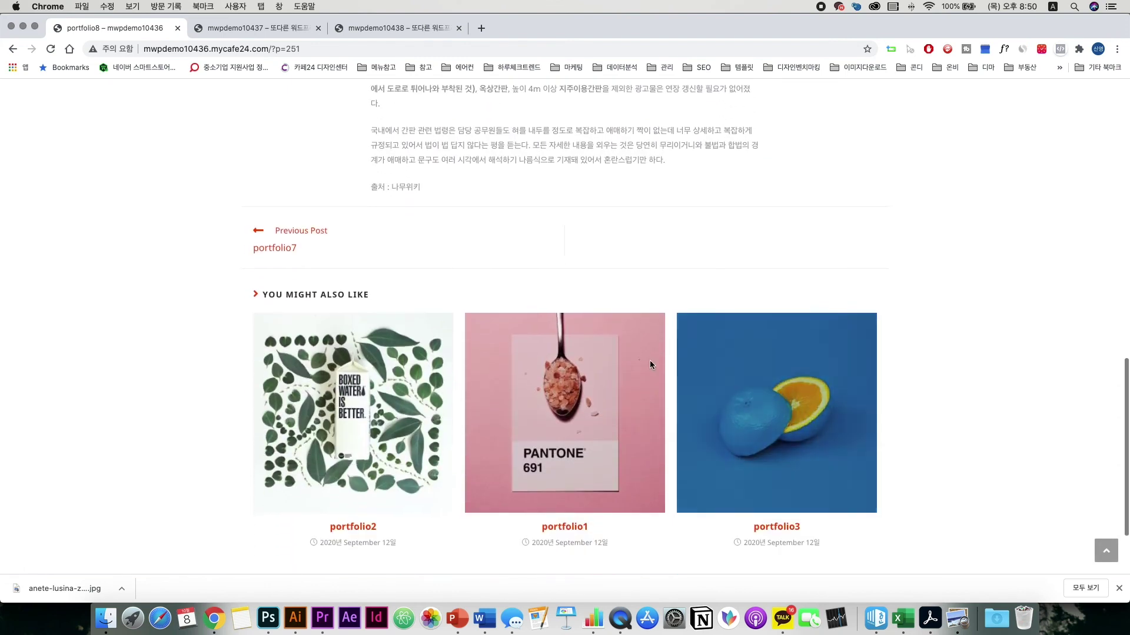
# Open the previous post portfolio7 and its related post portfolio5, looking through both pages
pyautogui.click(281, 248)
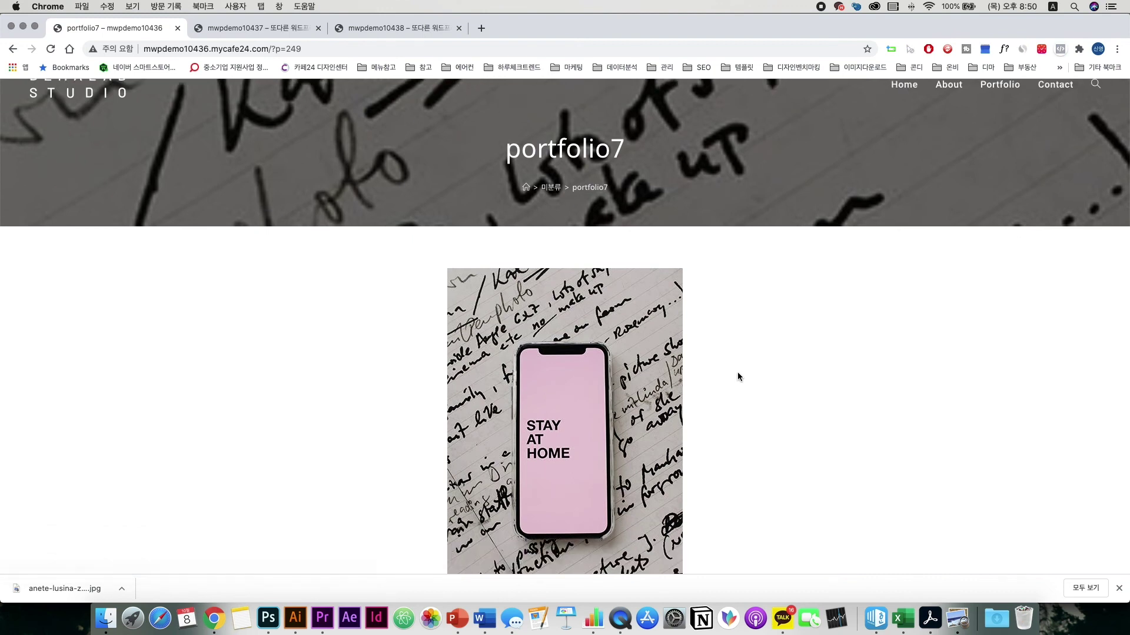
pyautogui.scroll(-7, 738, 376)
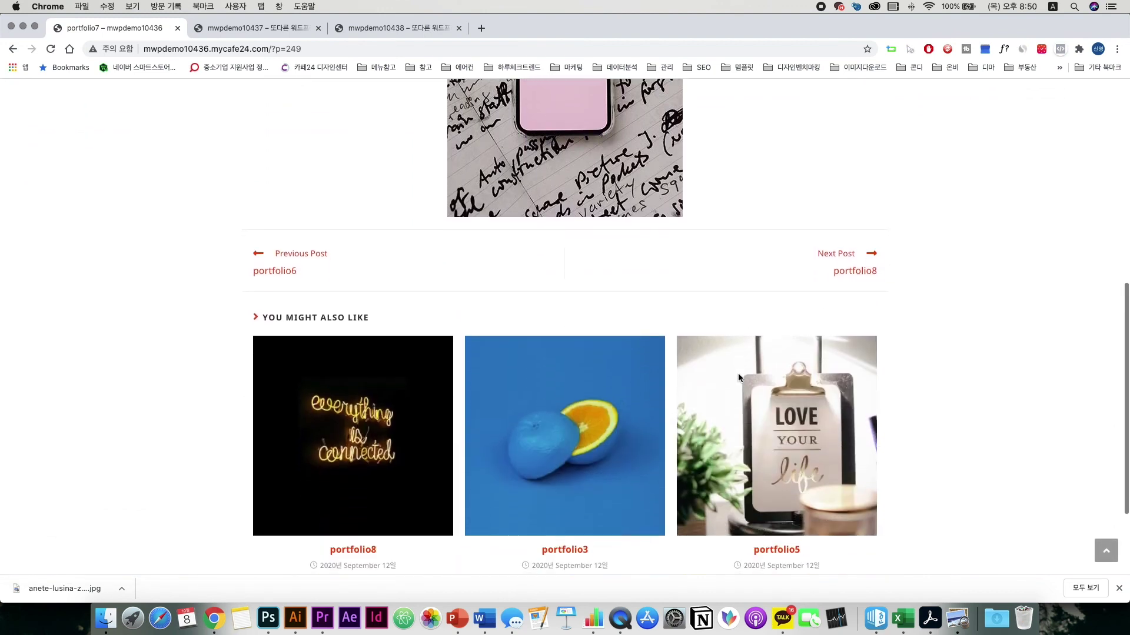
pyautogui.click(739, 378)
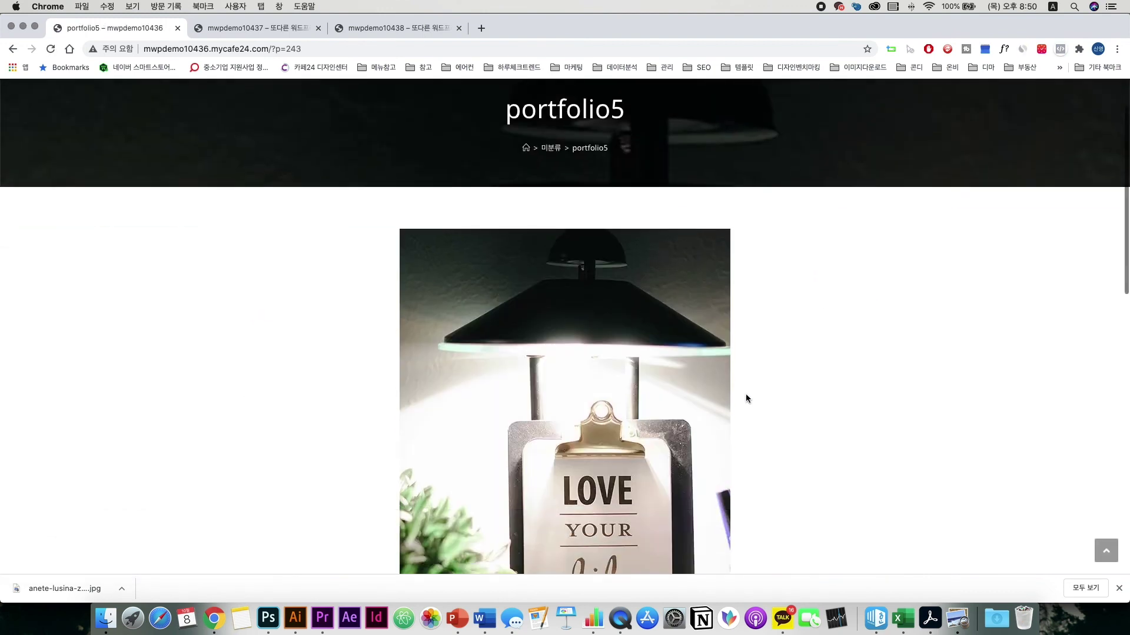
pyautogui.scroll(-8, 746, 398)
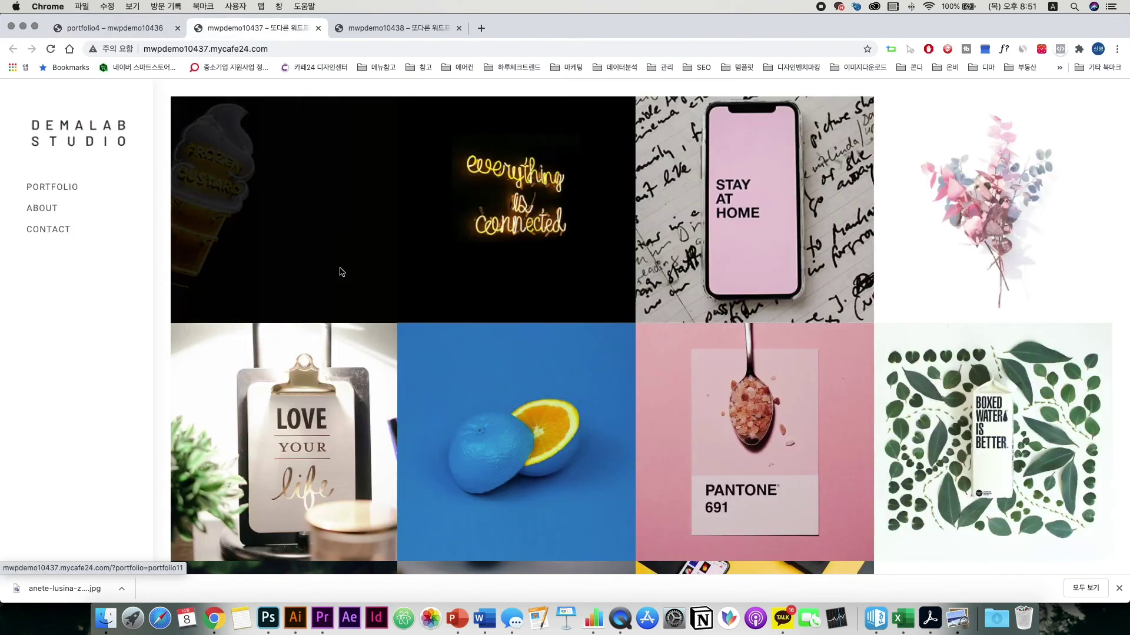
# Open the ice cream sign image's popup on the mwpdemo10437 site and browse forward to the portfolio7 image
pyautogui.click(553, 272)
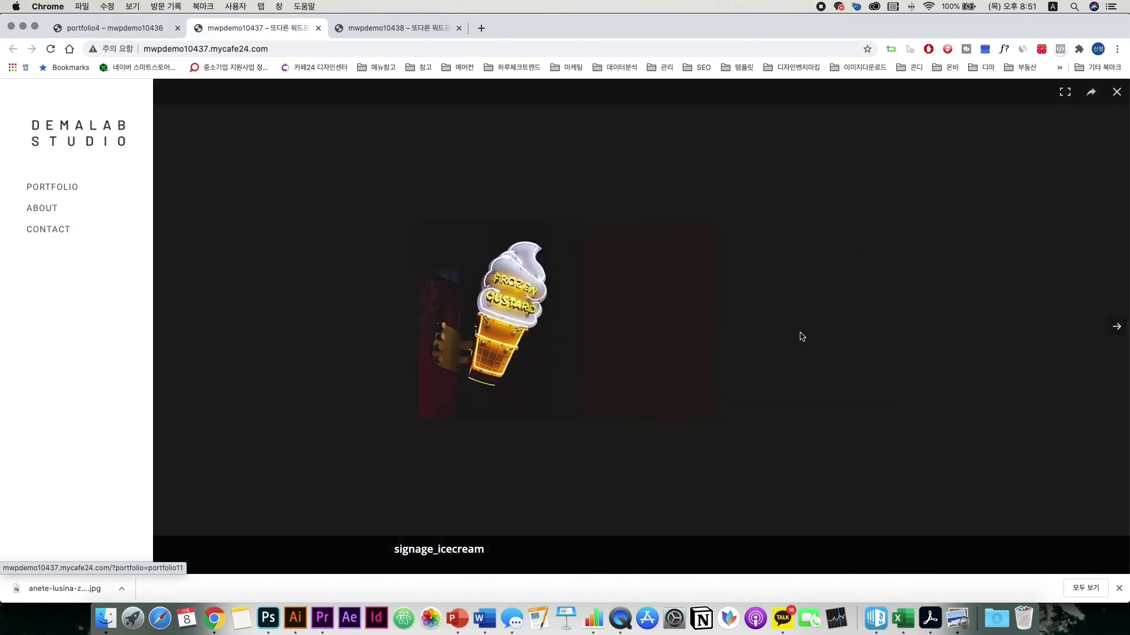
pyautogui.click(1117, 329)
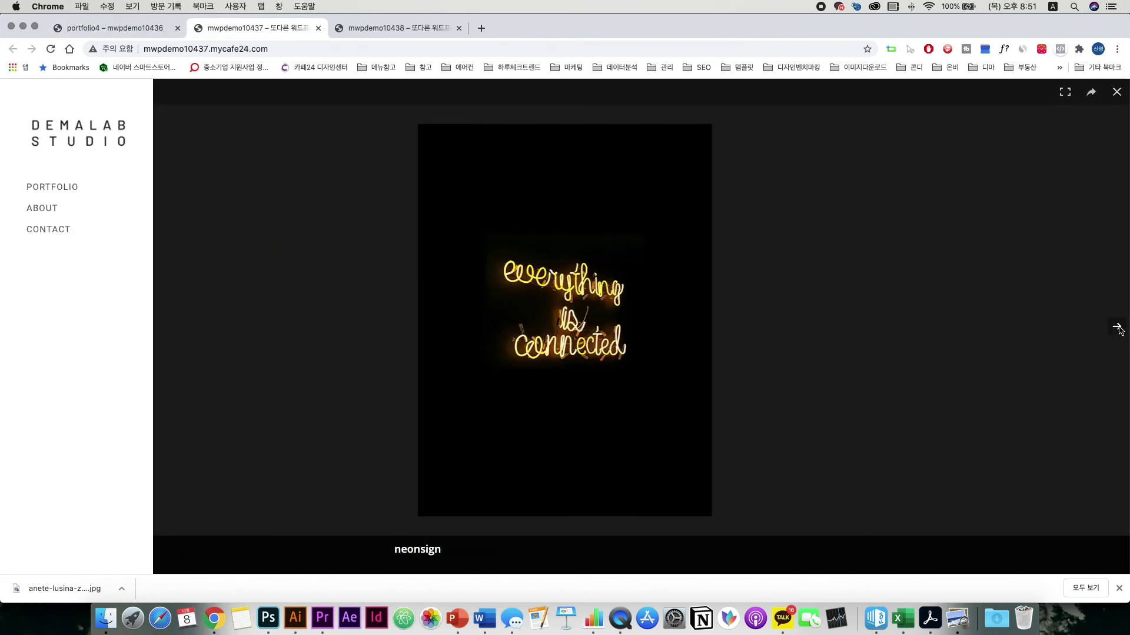
pyautogui.click(1118, 328)
pyautogui.click(1117, 328)
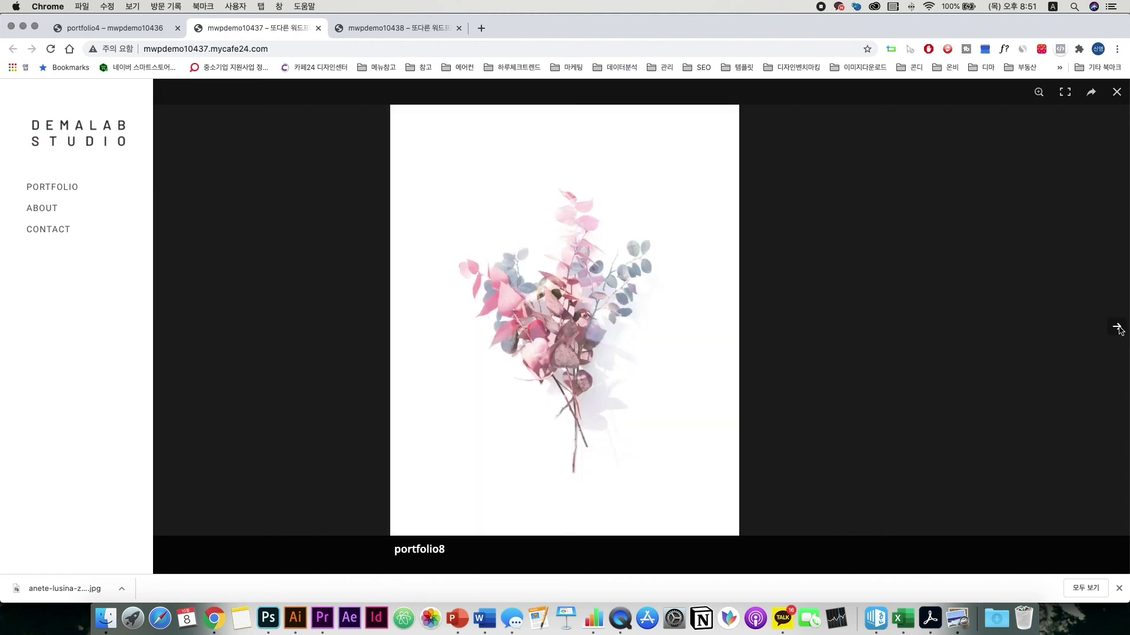
pyautogui.click(1117, 328)
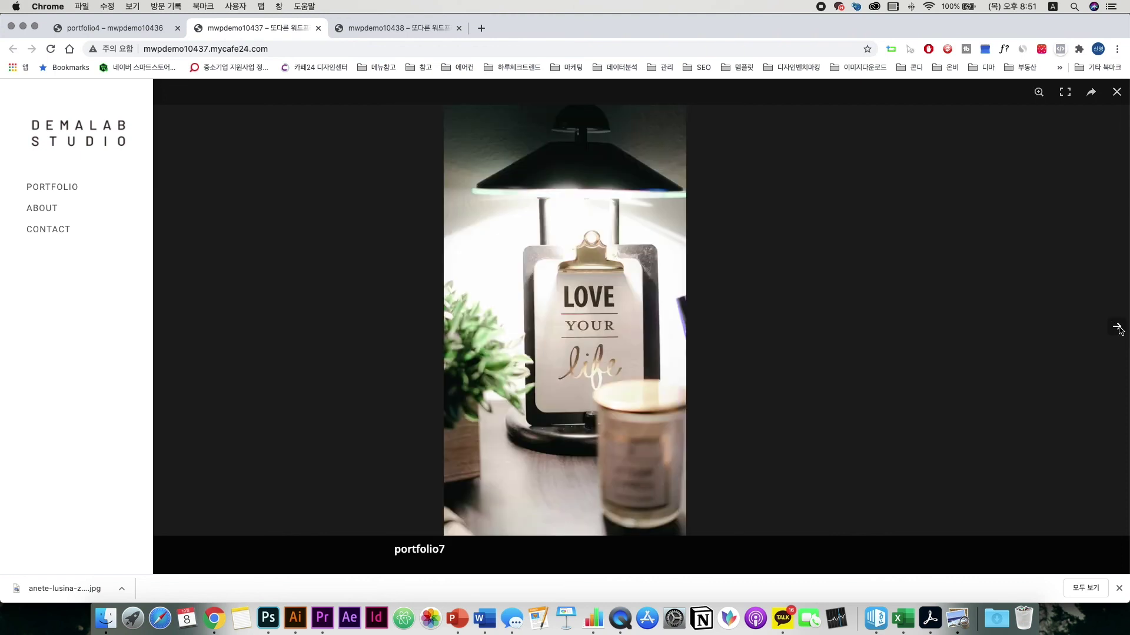
# Advance the popup to the portfolio5 image, zoom in on it and toggle full-screen view
pyautogui.click(1117, 328)
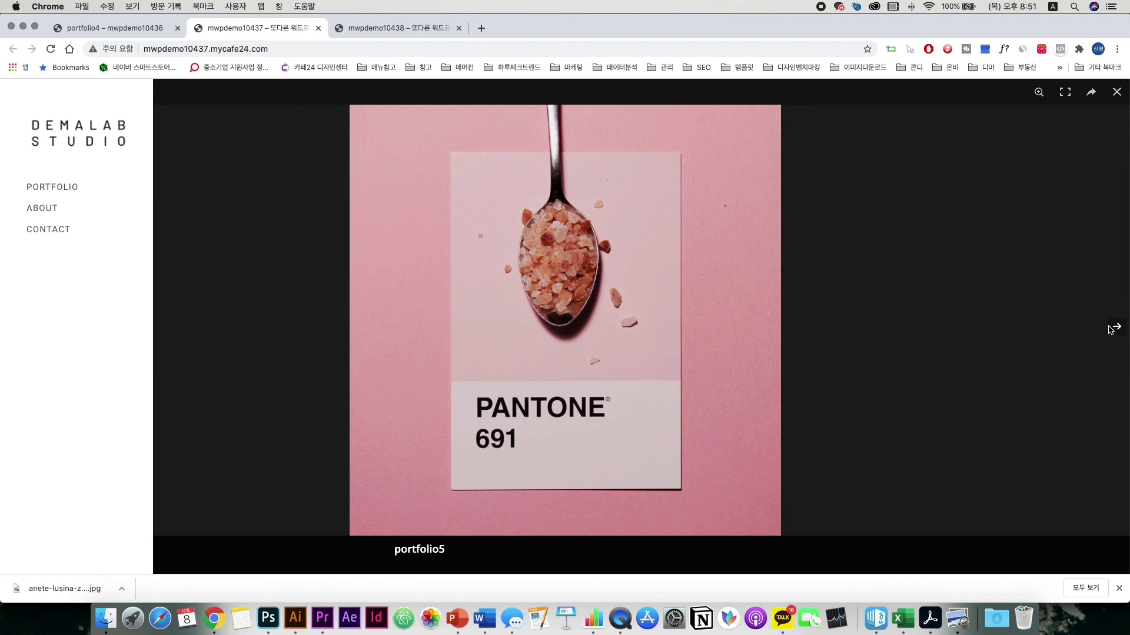
pyautogui.click(1038, 93)
pyautogui.click(1066, 92)
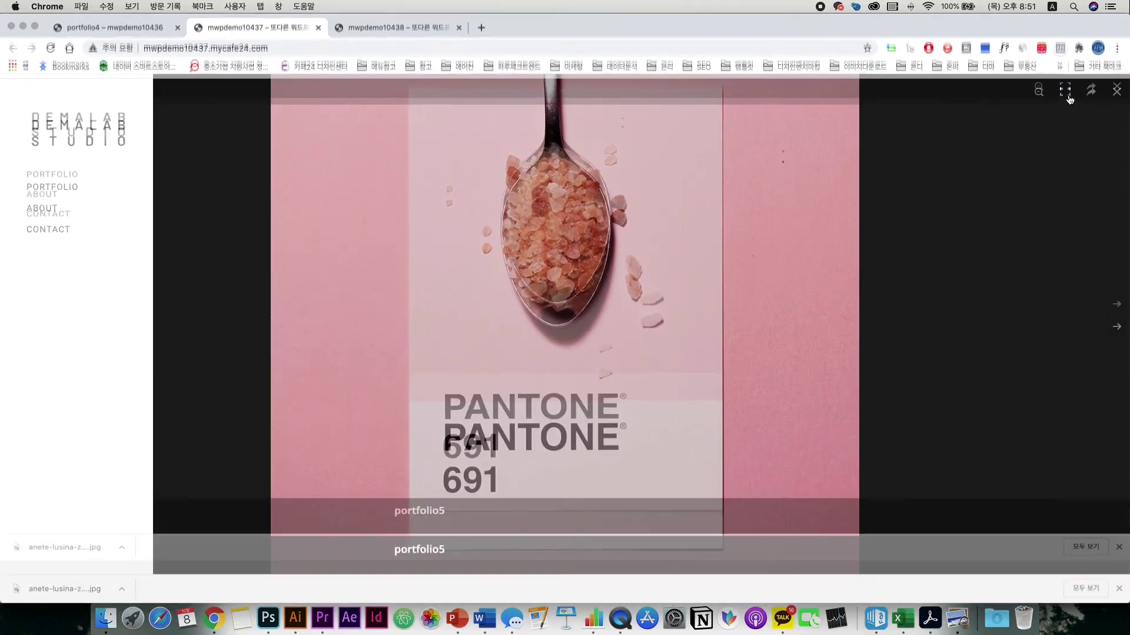